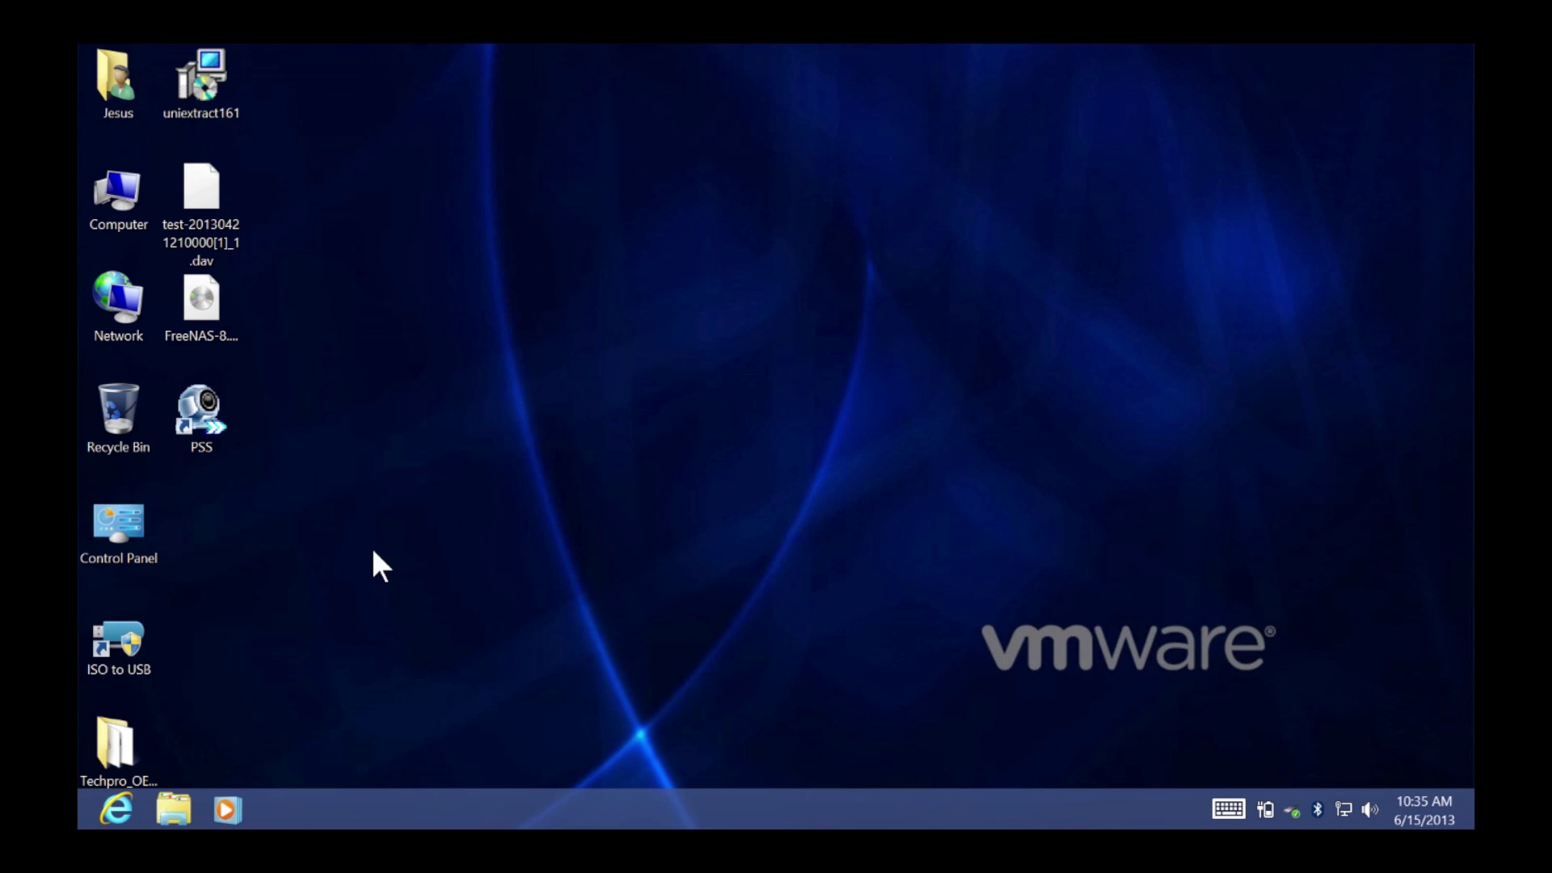
click(128, 799)
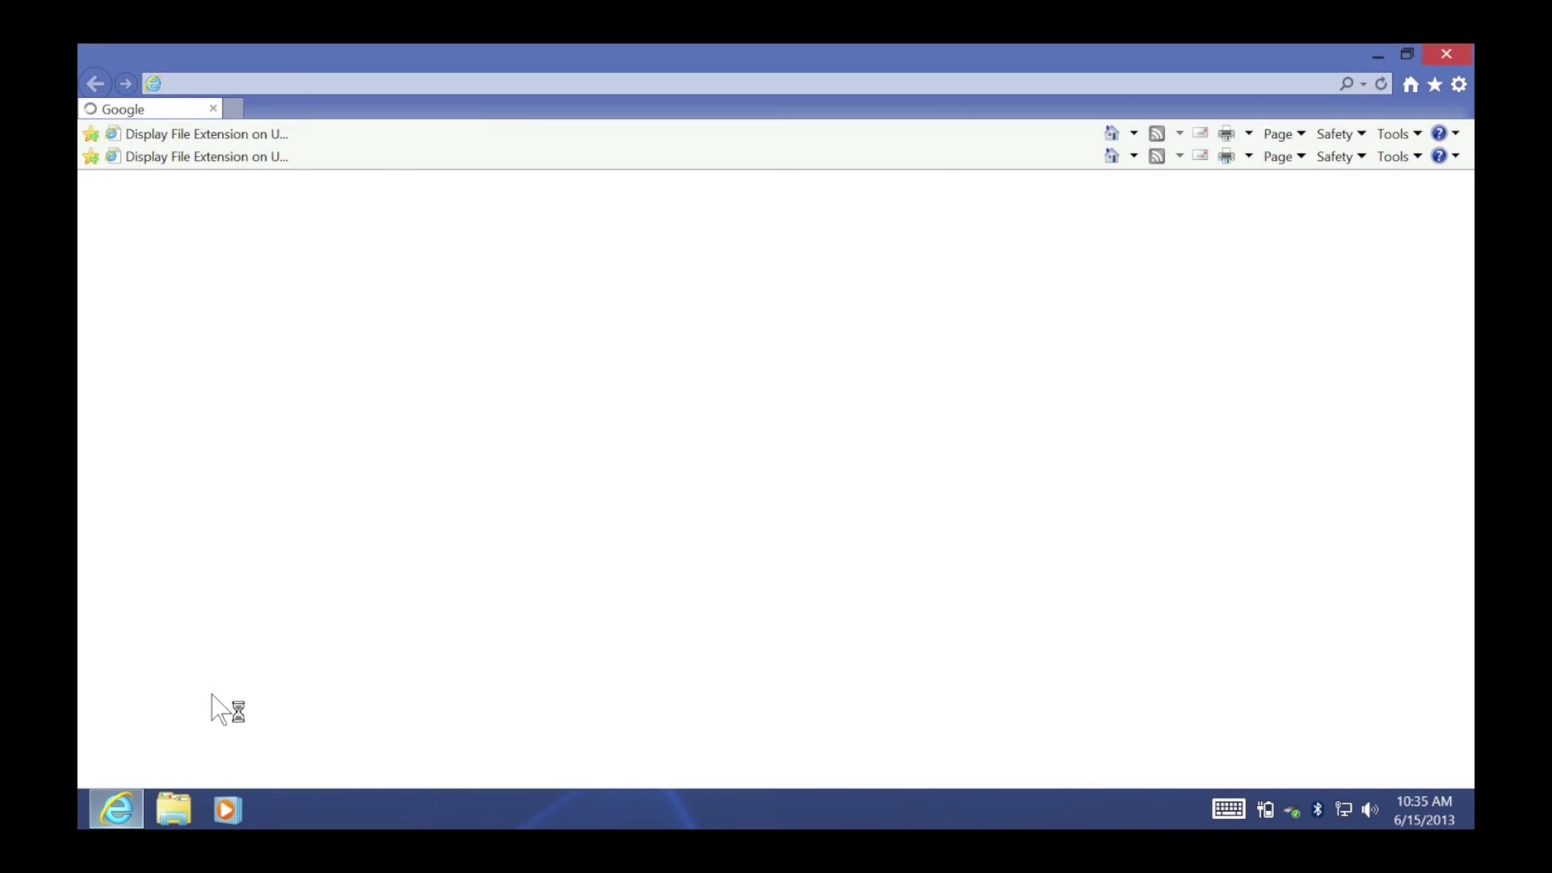
click(370, 83)
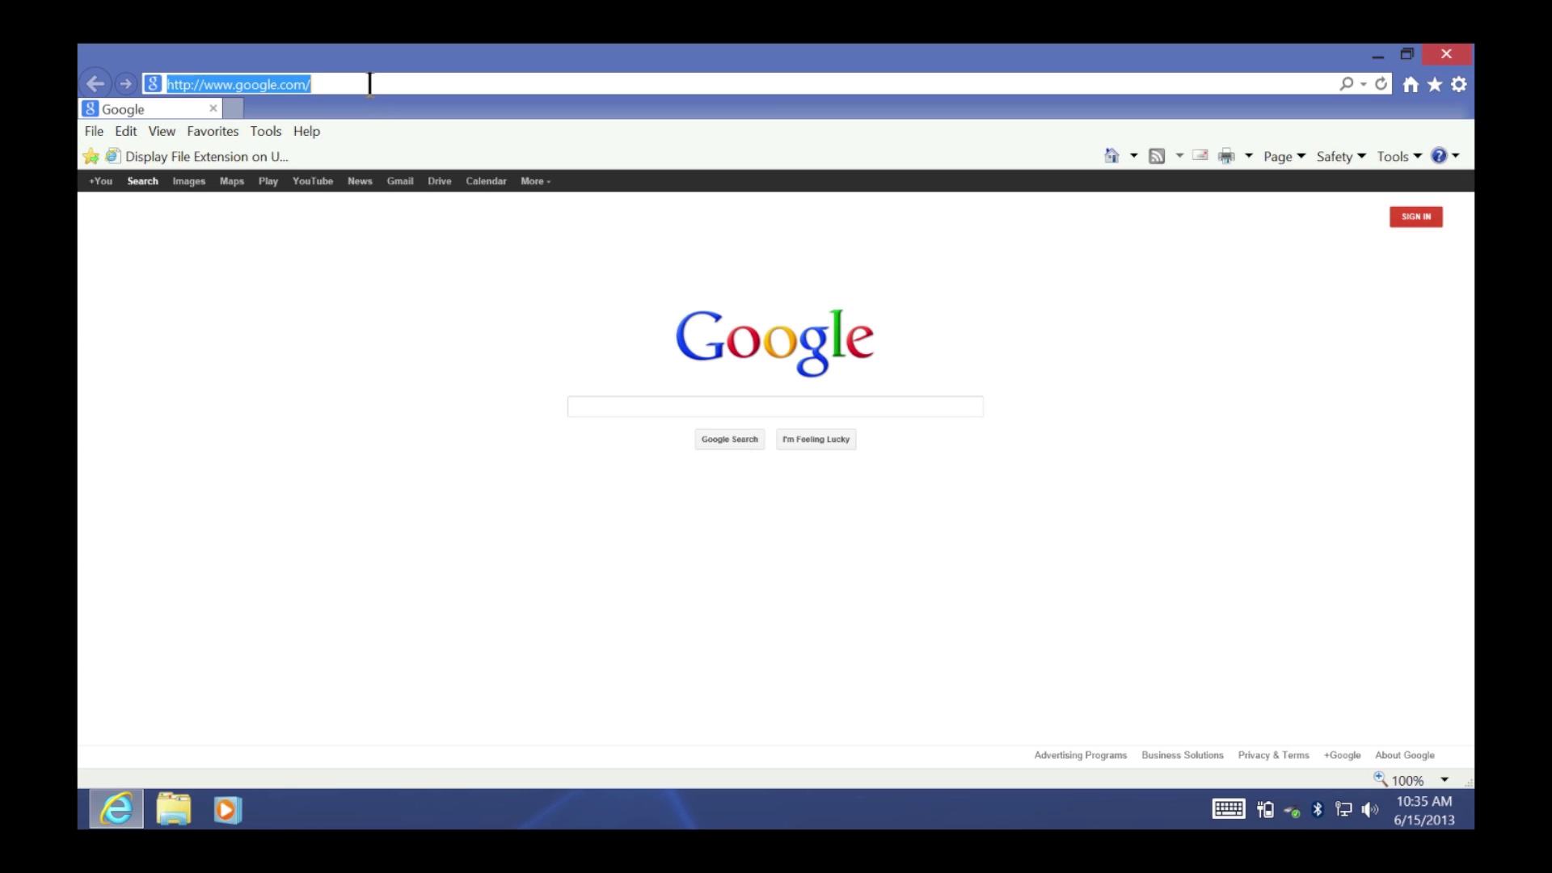
text(http)
text(://)
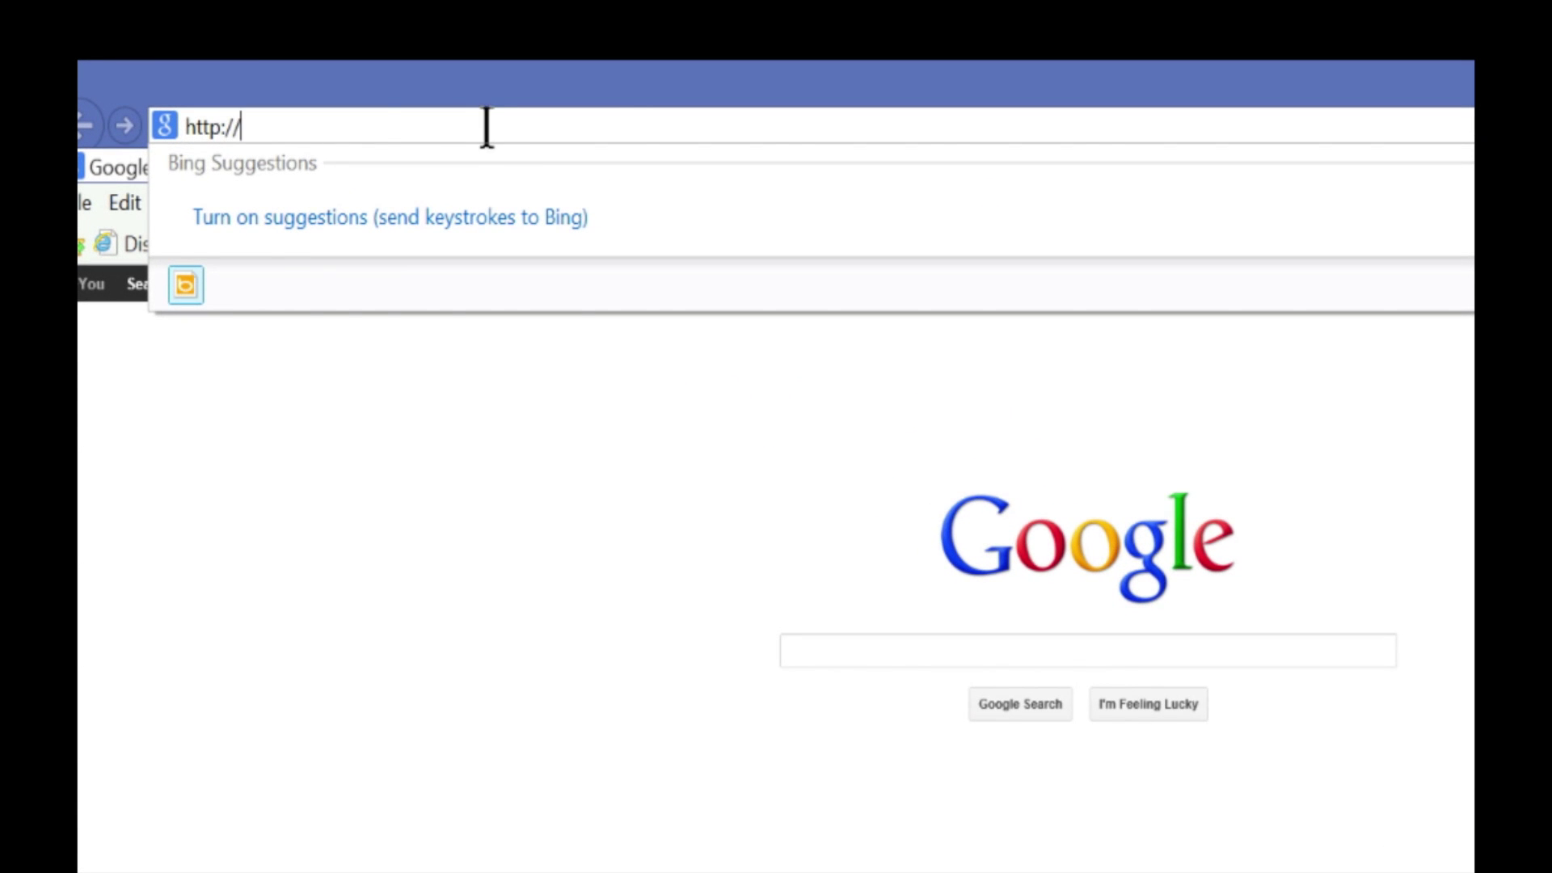
text(192.168.)
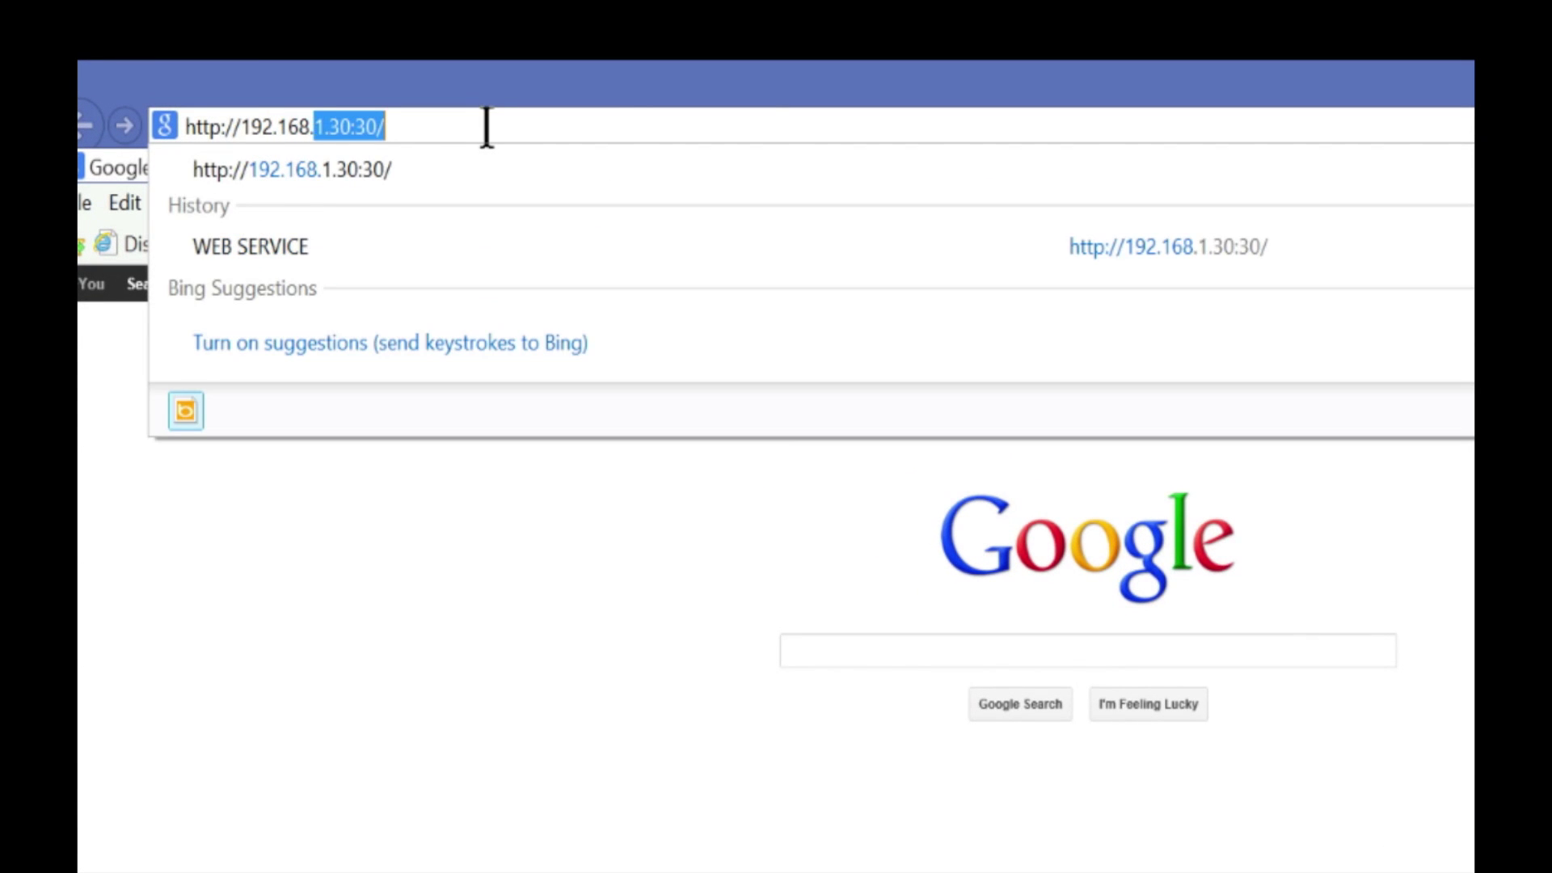
text(1.30)
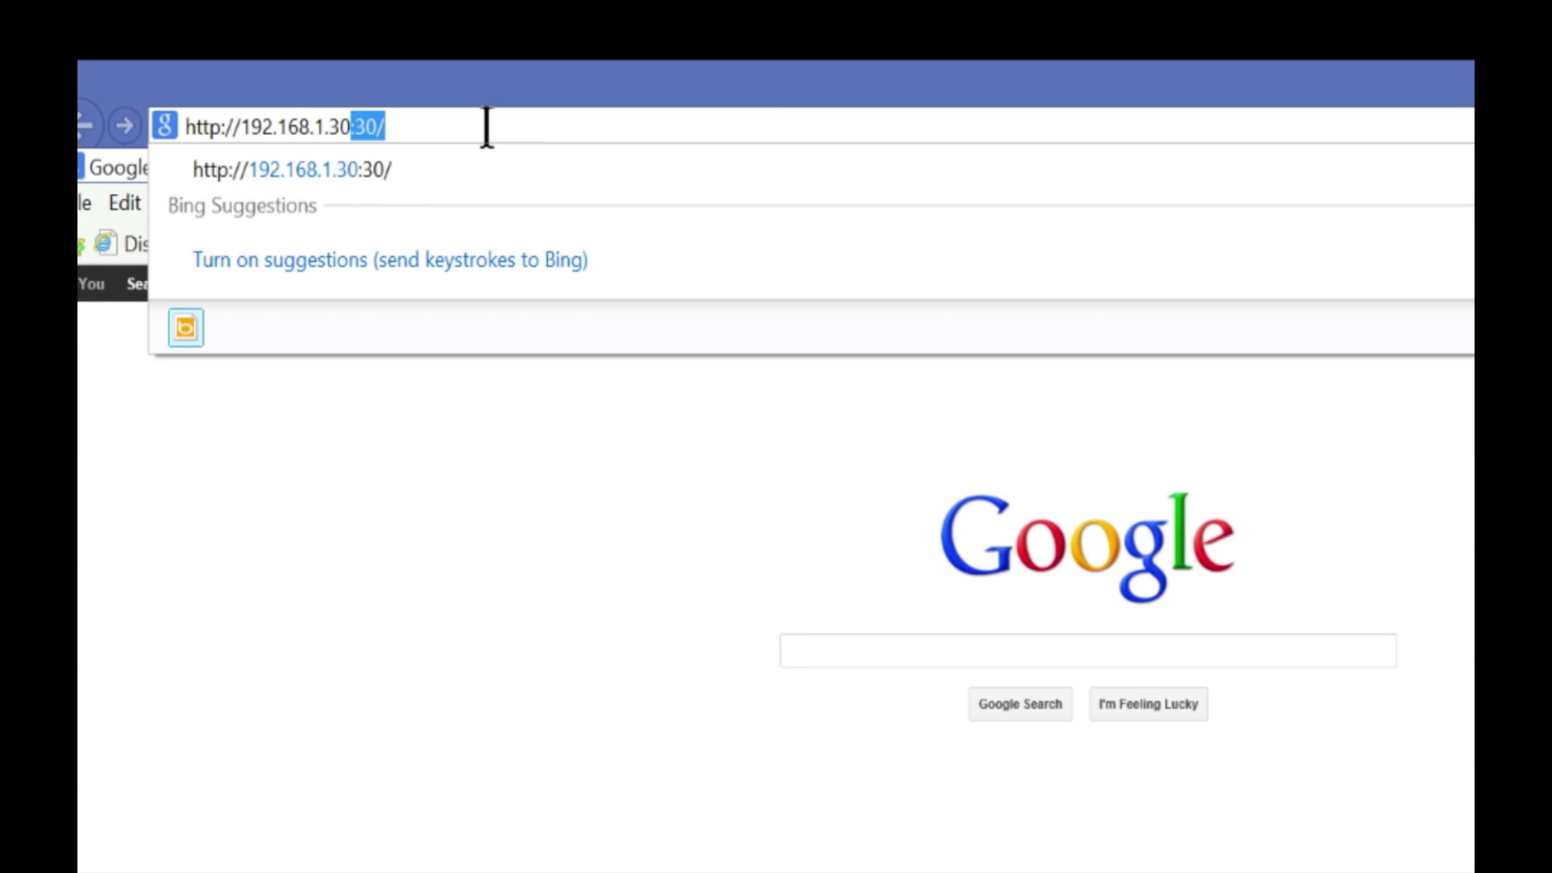
key(Return)
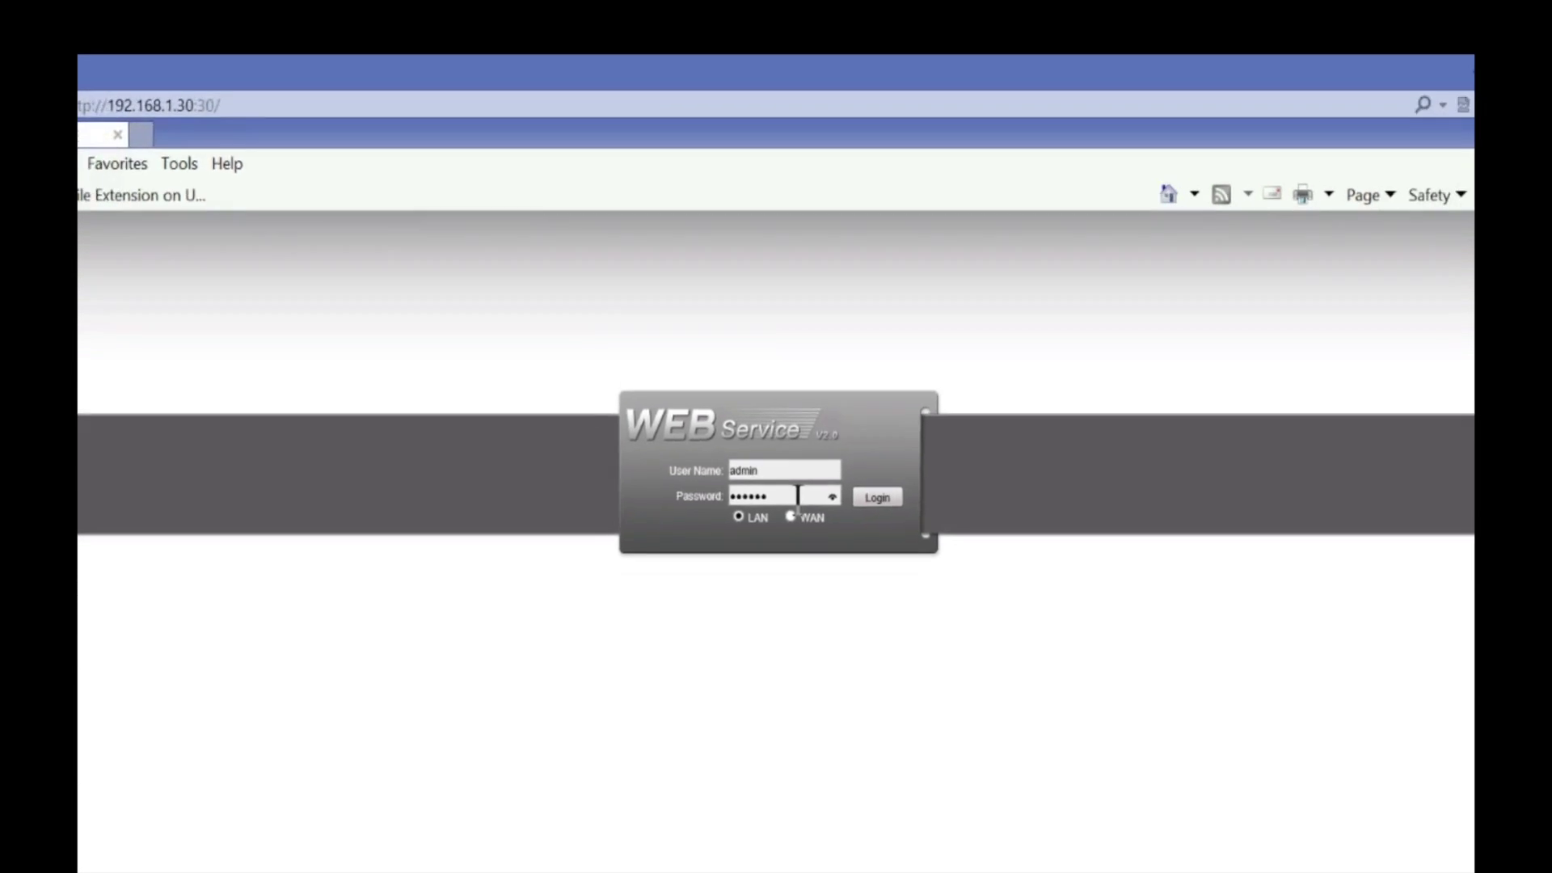
key(Return)
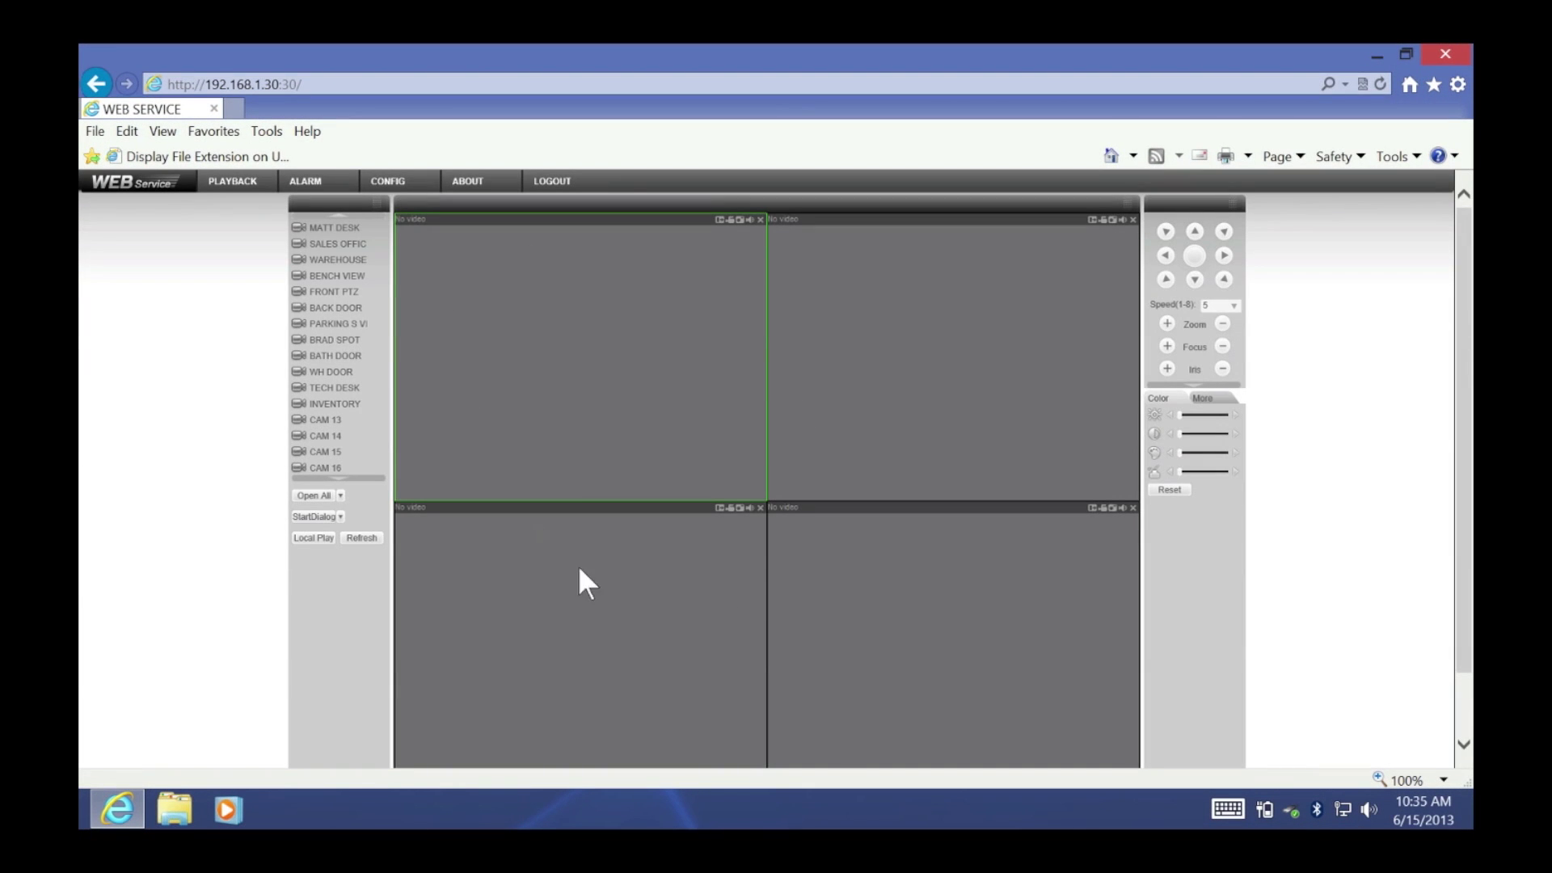
- Look over the four-pane live view, selecting its different video panes one after another
scroll(755, 566, down, 2)
scroll(712, 465, up, 2)
scroll(718, 397, down, 2)
click(992, 506)
click(800, 396)
click(752, 379)
click(707, 493)
click(881, 538)
click(894, 390)
click(674, 388)
click(641, 548)
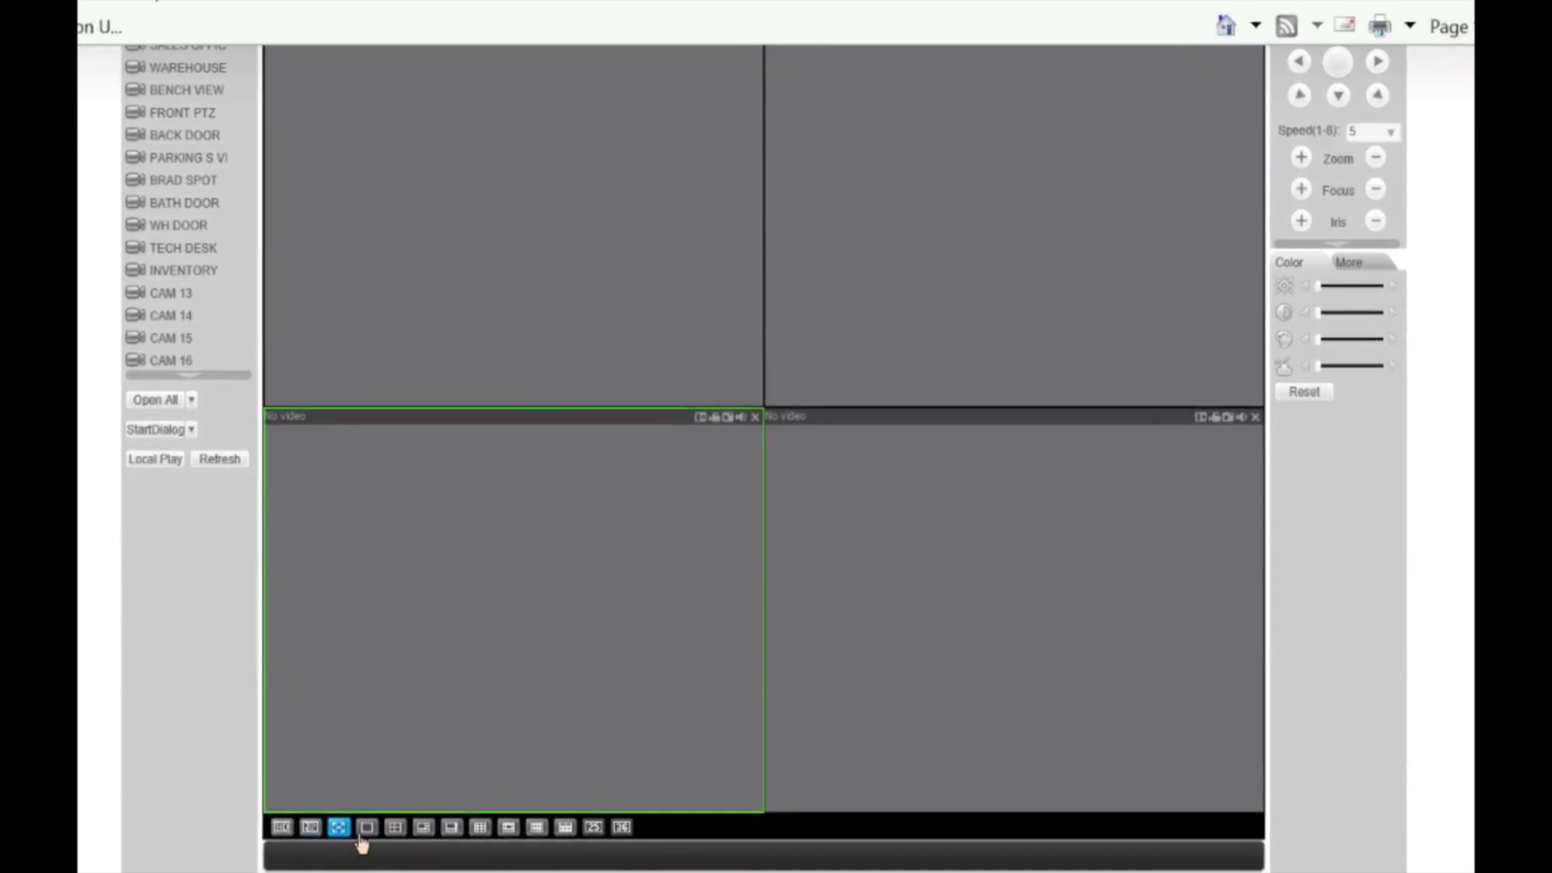
- Try the larger live-view layouts, including the 16-pane and 25-pane grids, and end on the 36-pane grid
click(492, 851)
click(521, 852)
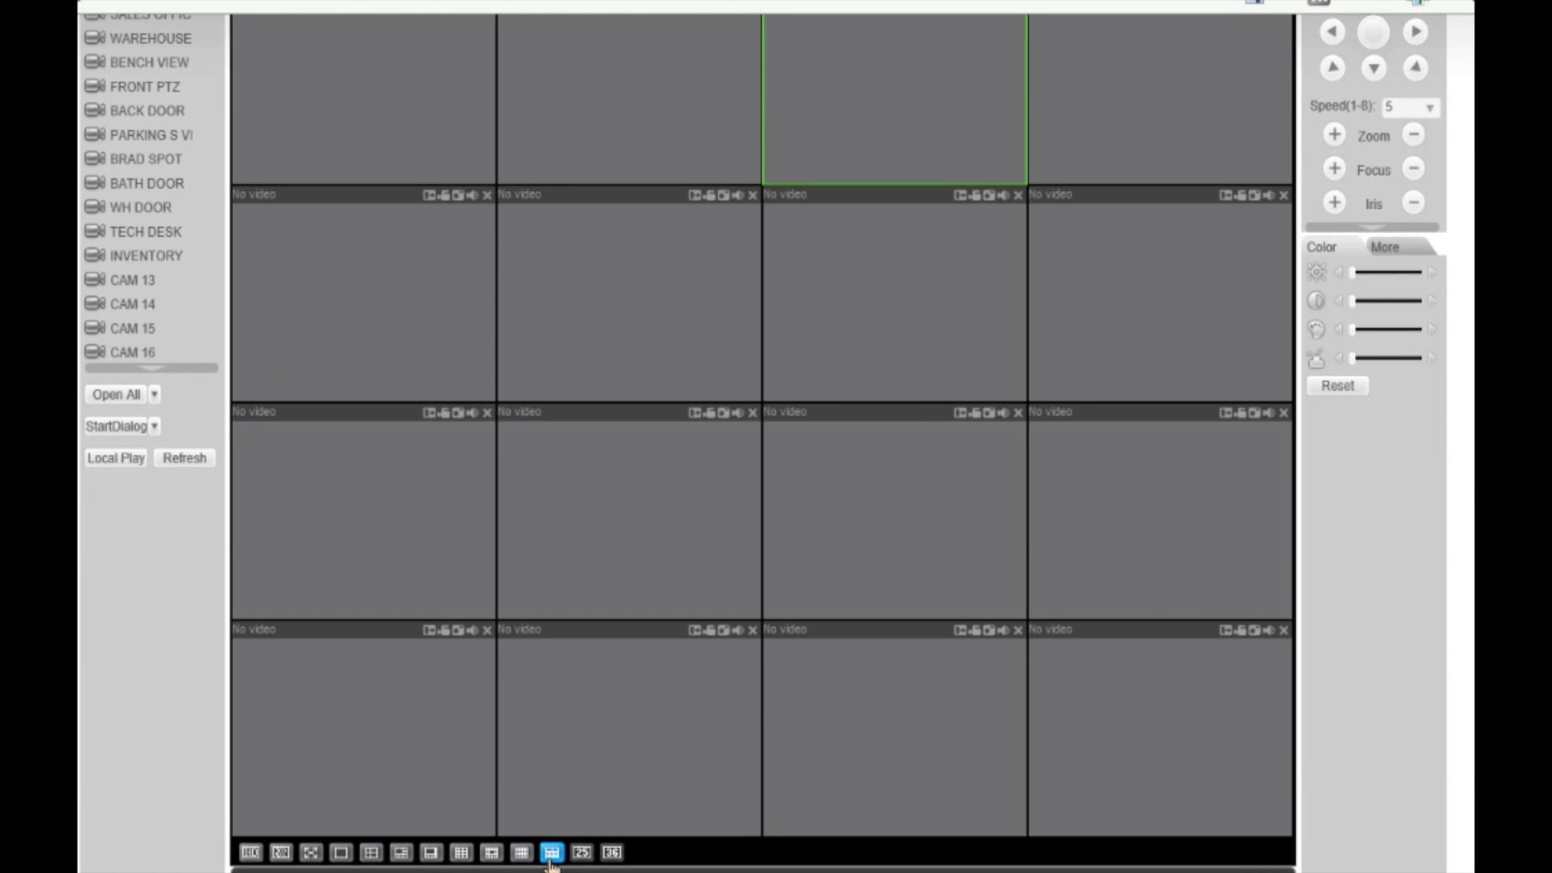
click(582, 852)
click(611, 852)
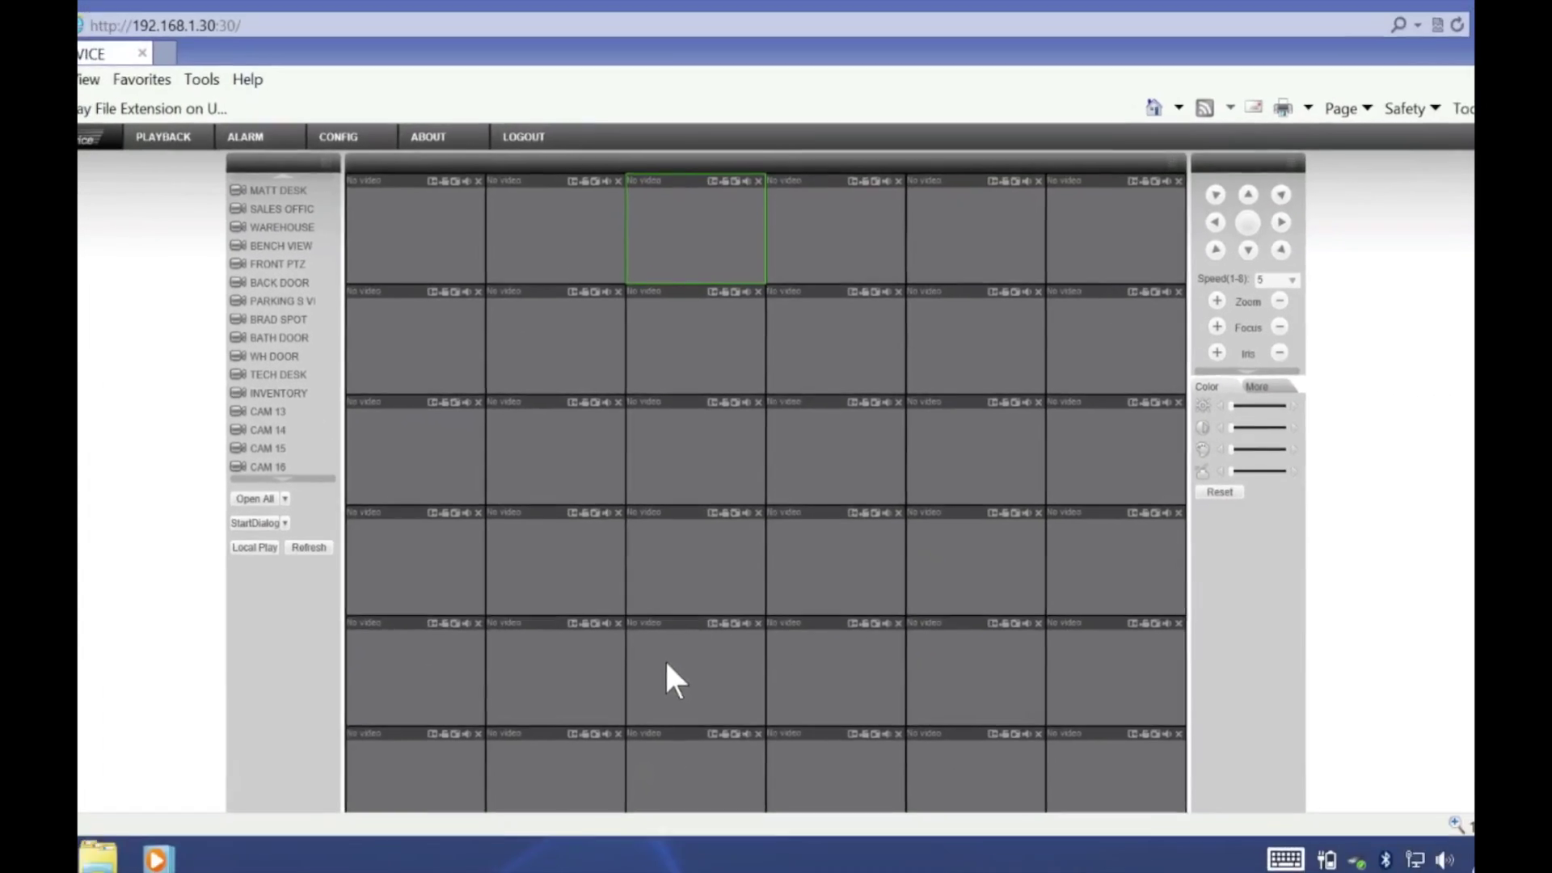
- Expand the 36-pane live view to full screen and select the first pane
scroll(671, 650, down, 2)
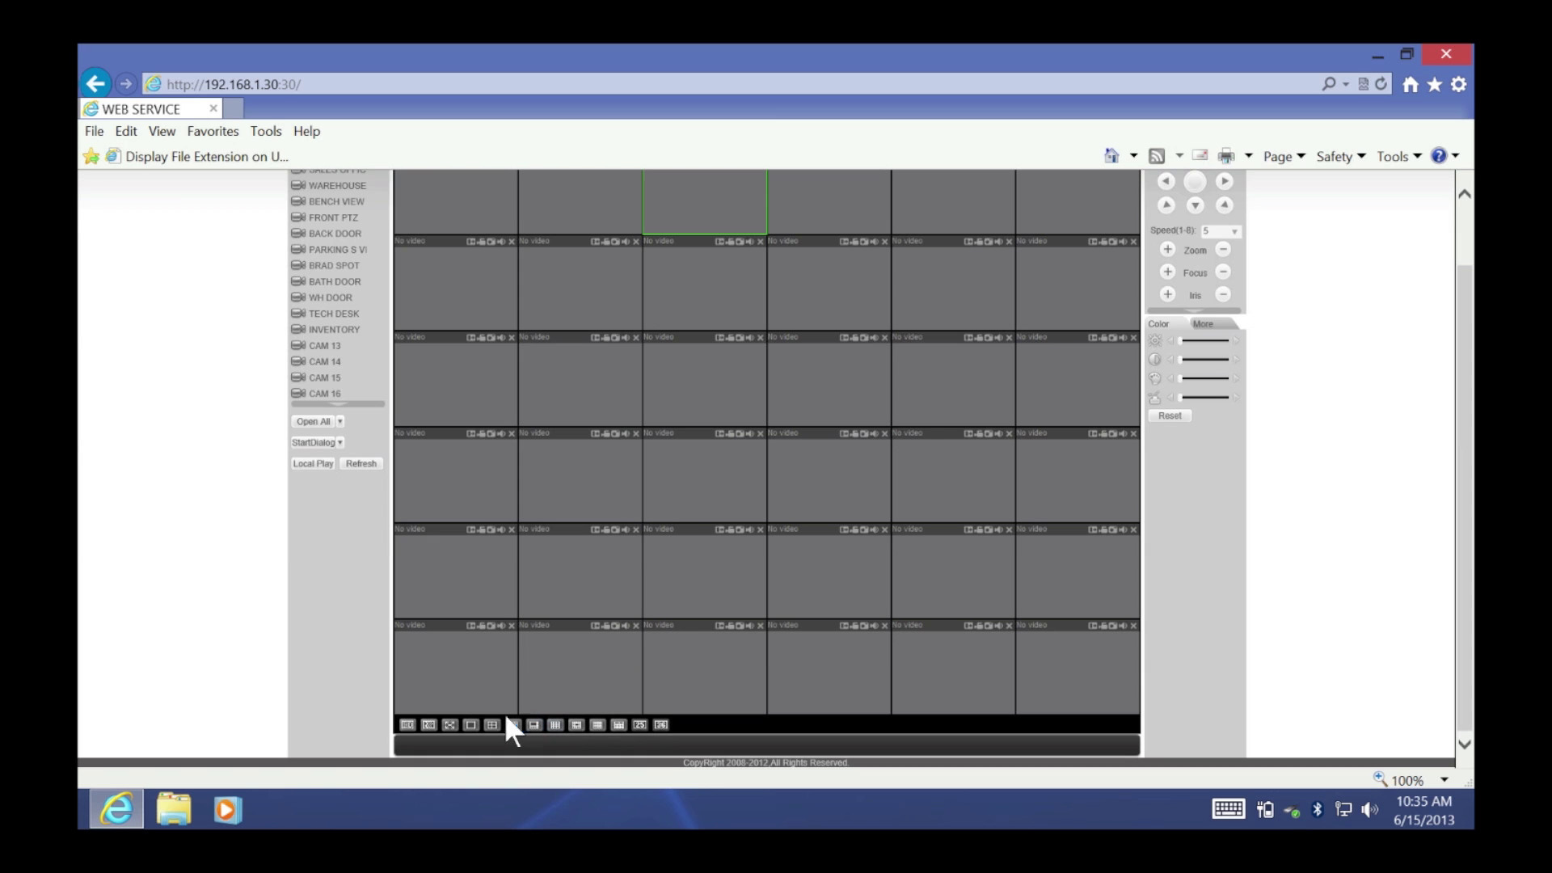
click(450, 725)
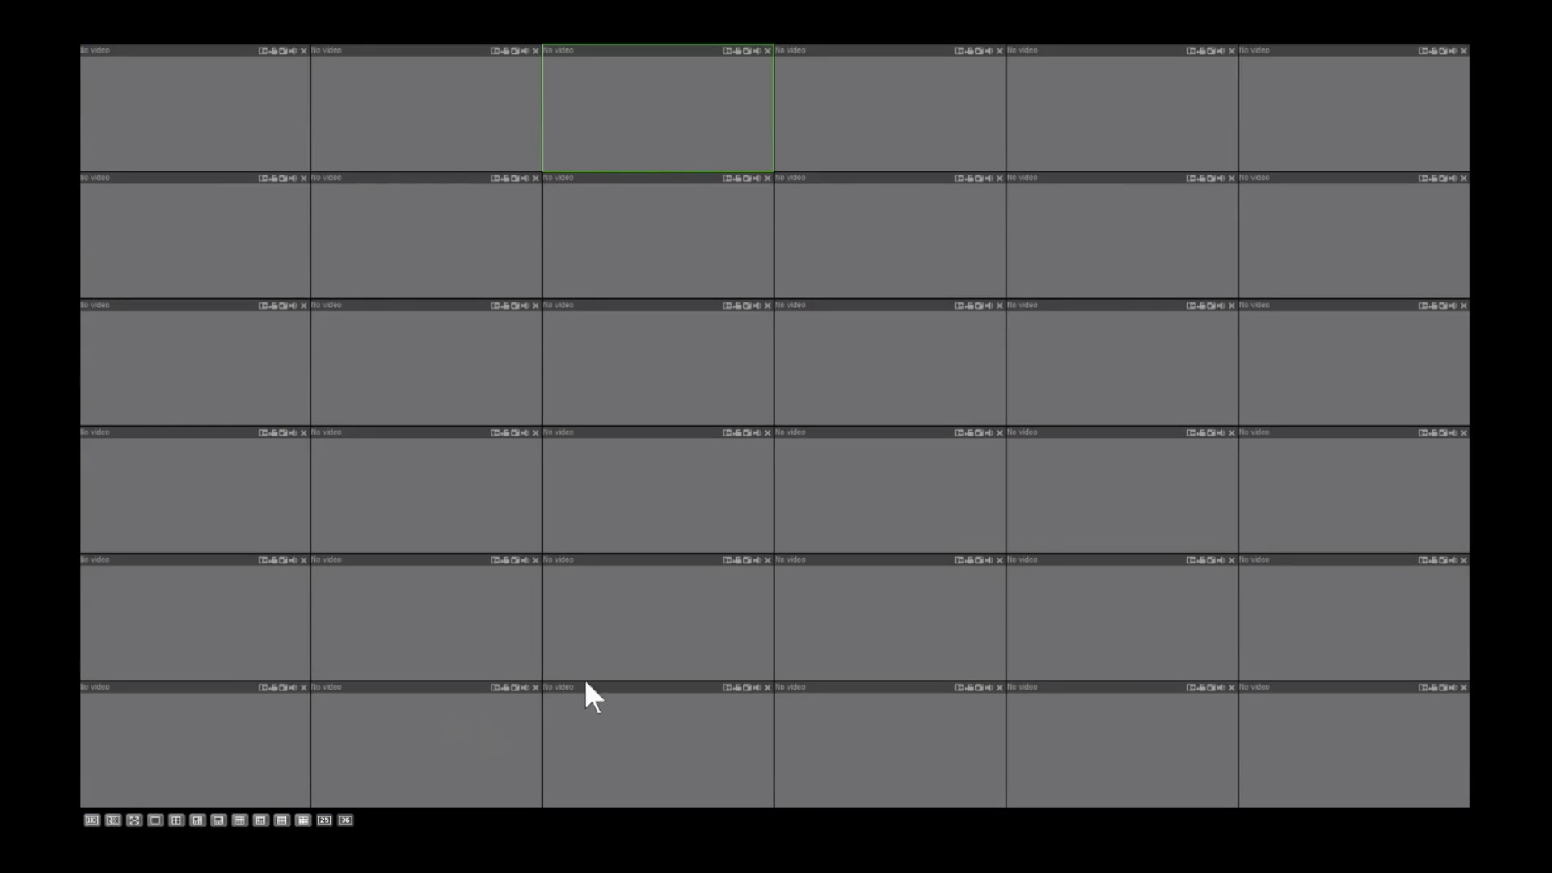
click(219, 148)
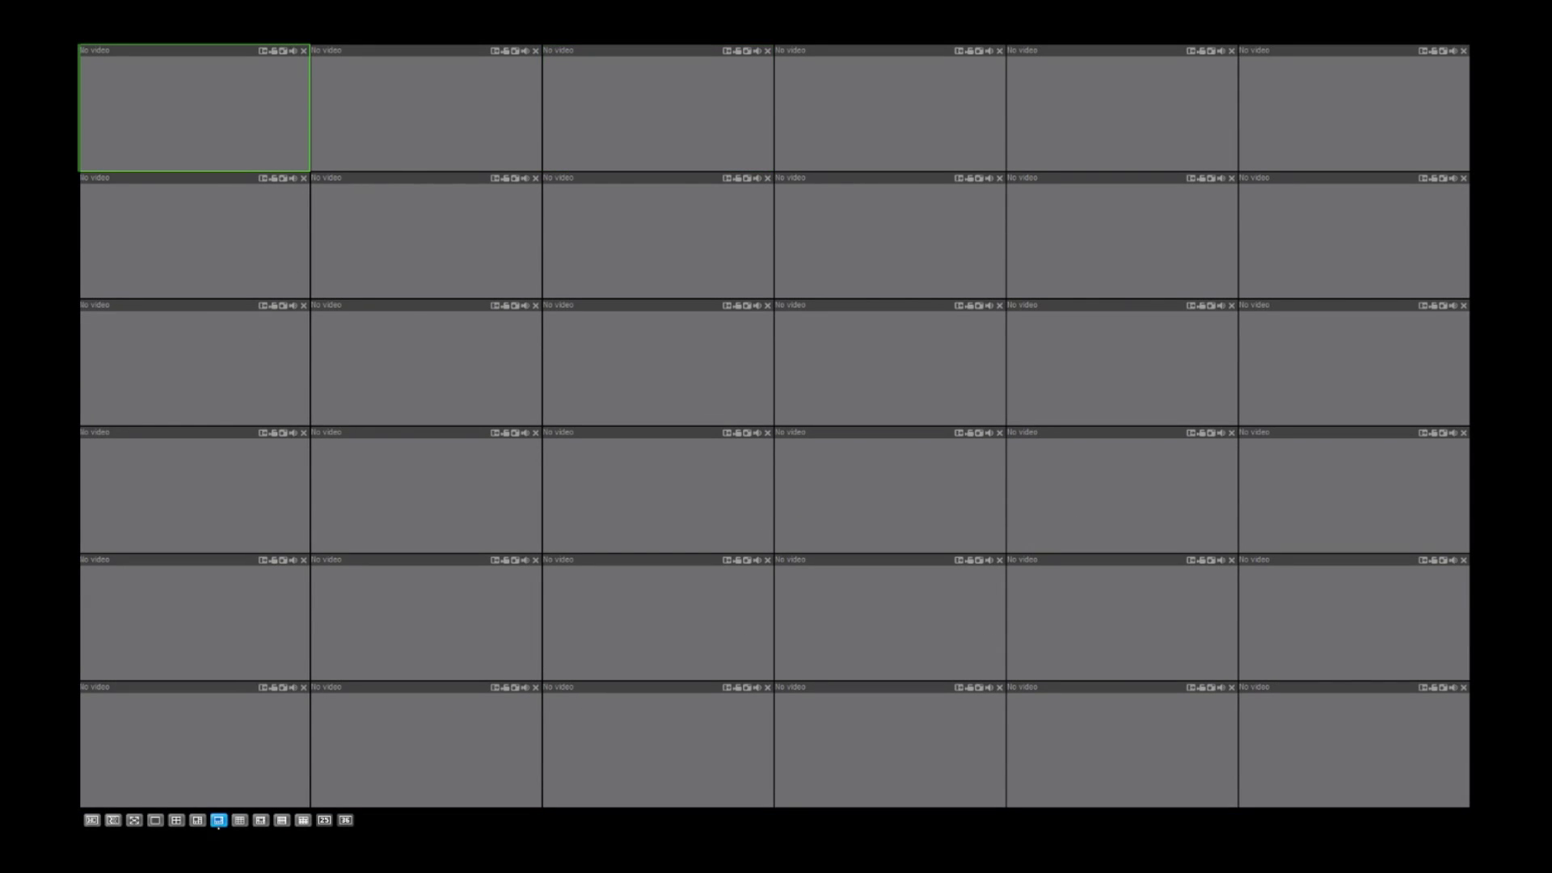
- Try the four-pane and single-pane layouts, set the layout with one large and seven small panes, and exit full screen
click(197, 820)
click(179, 822)
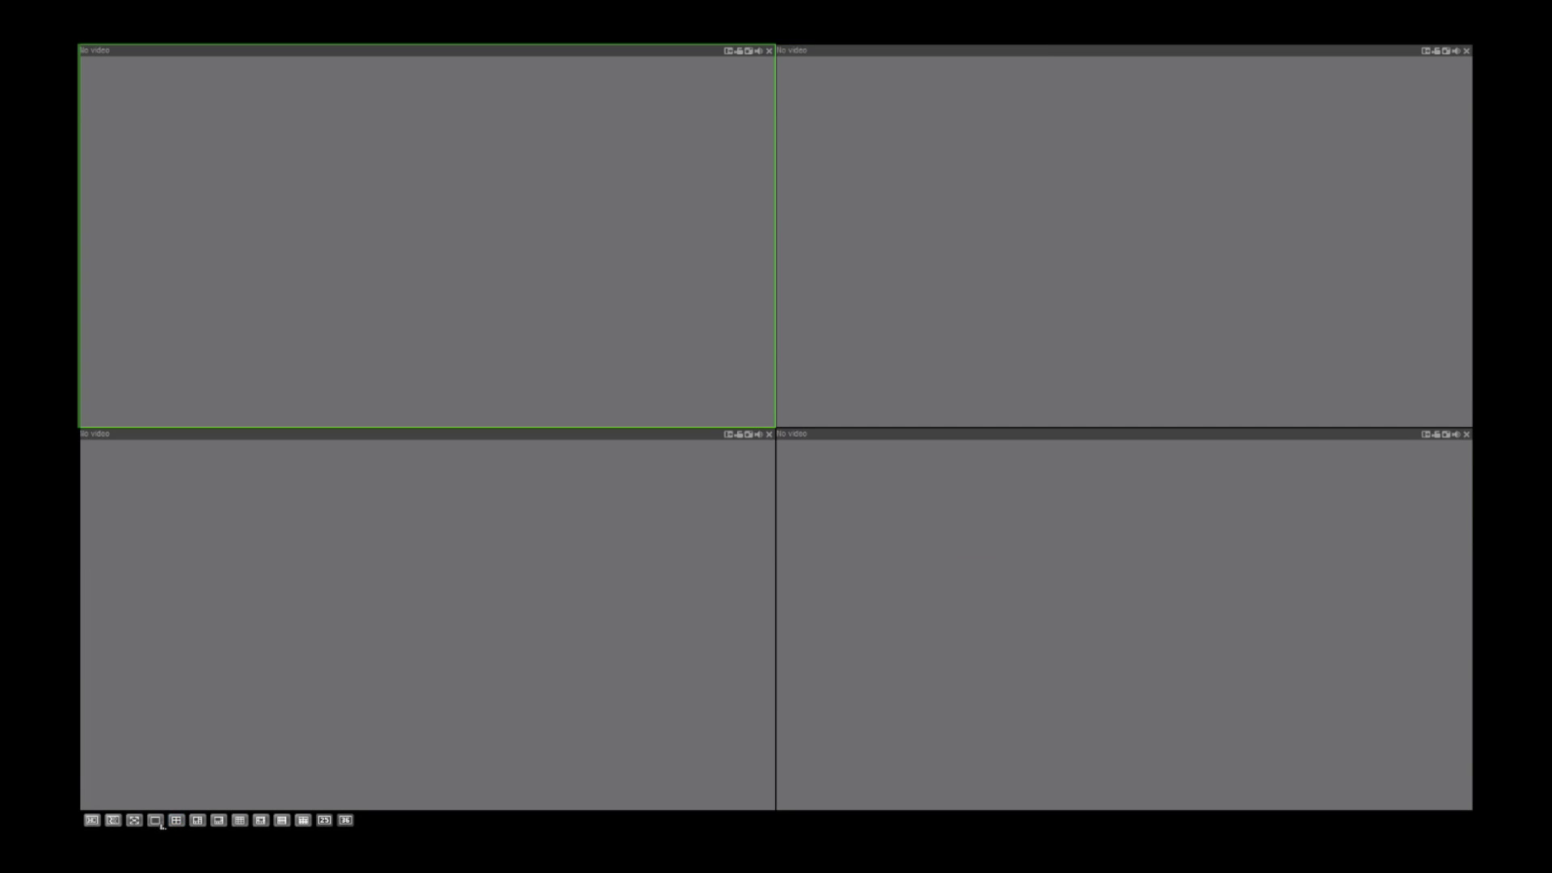
click(155, 821)
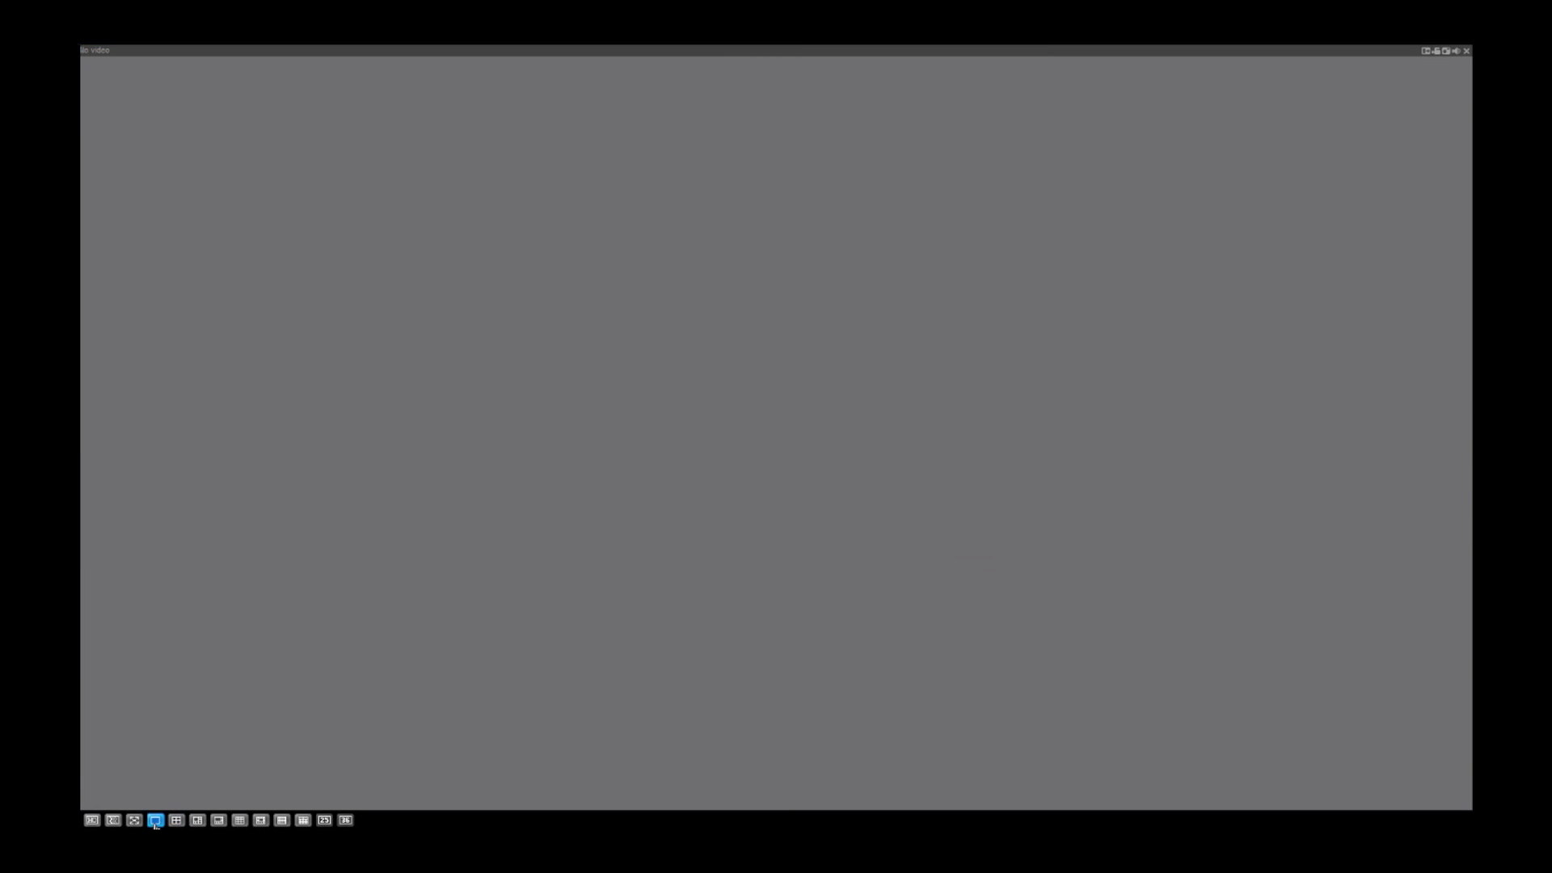
click(219, 821)
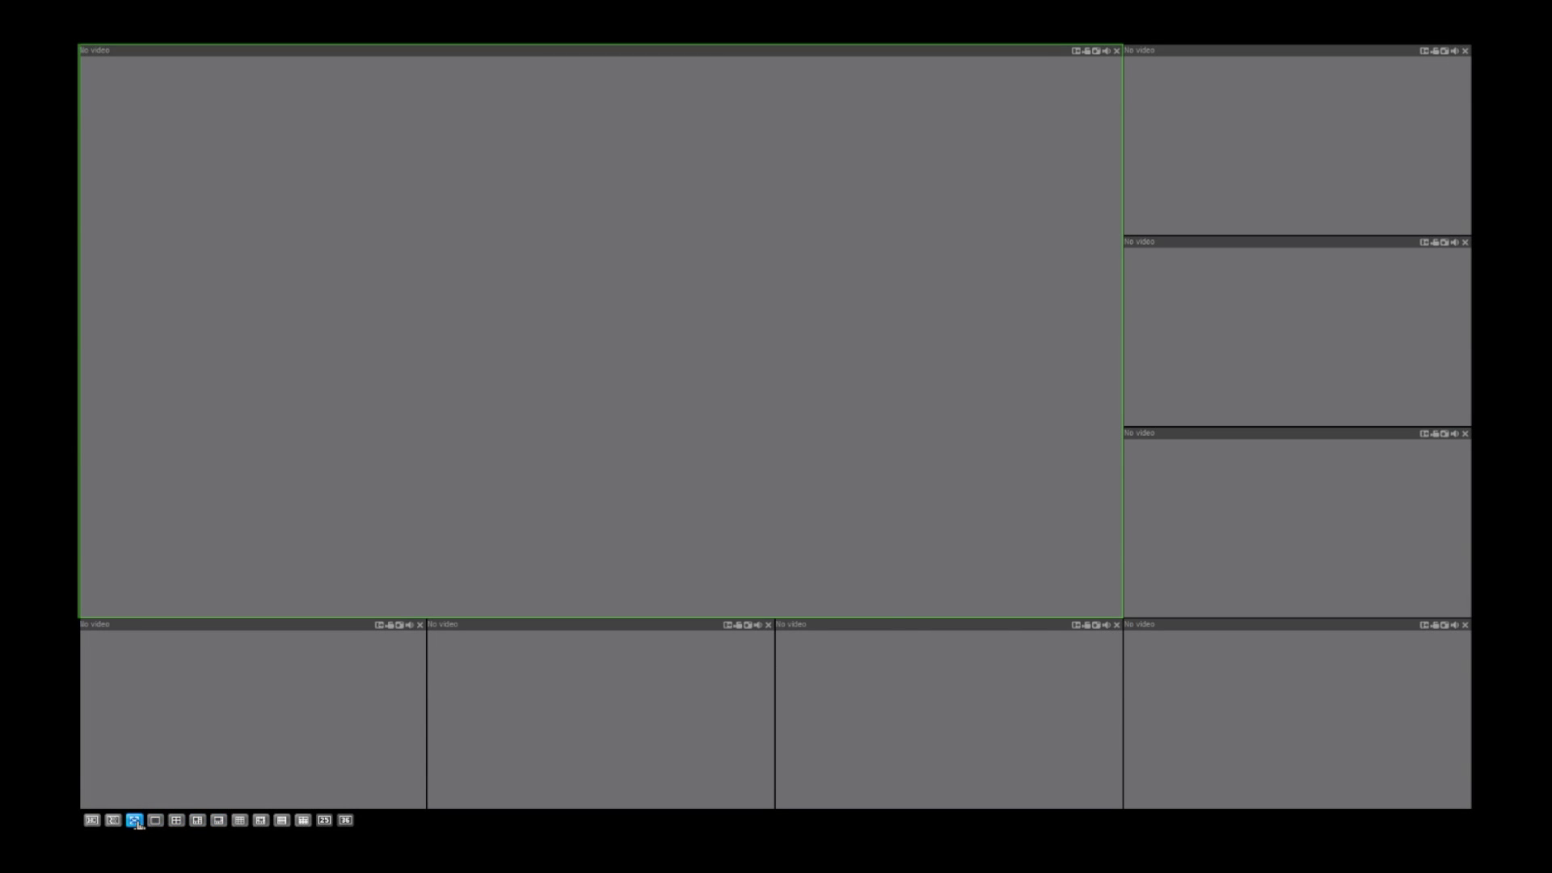
click(135, 820)
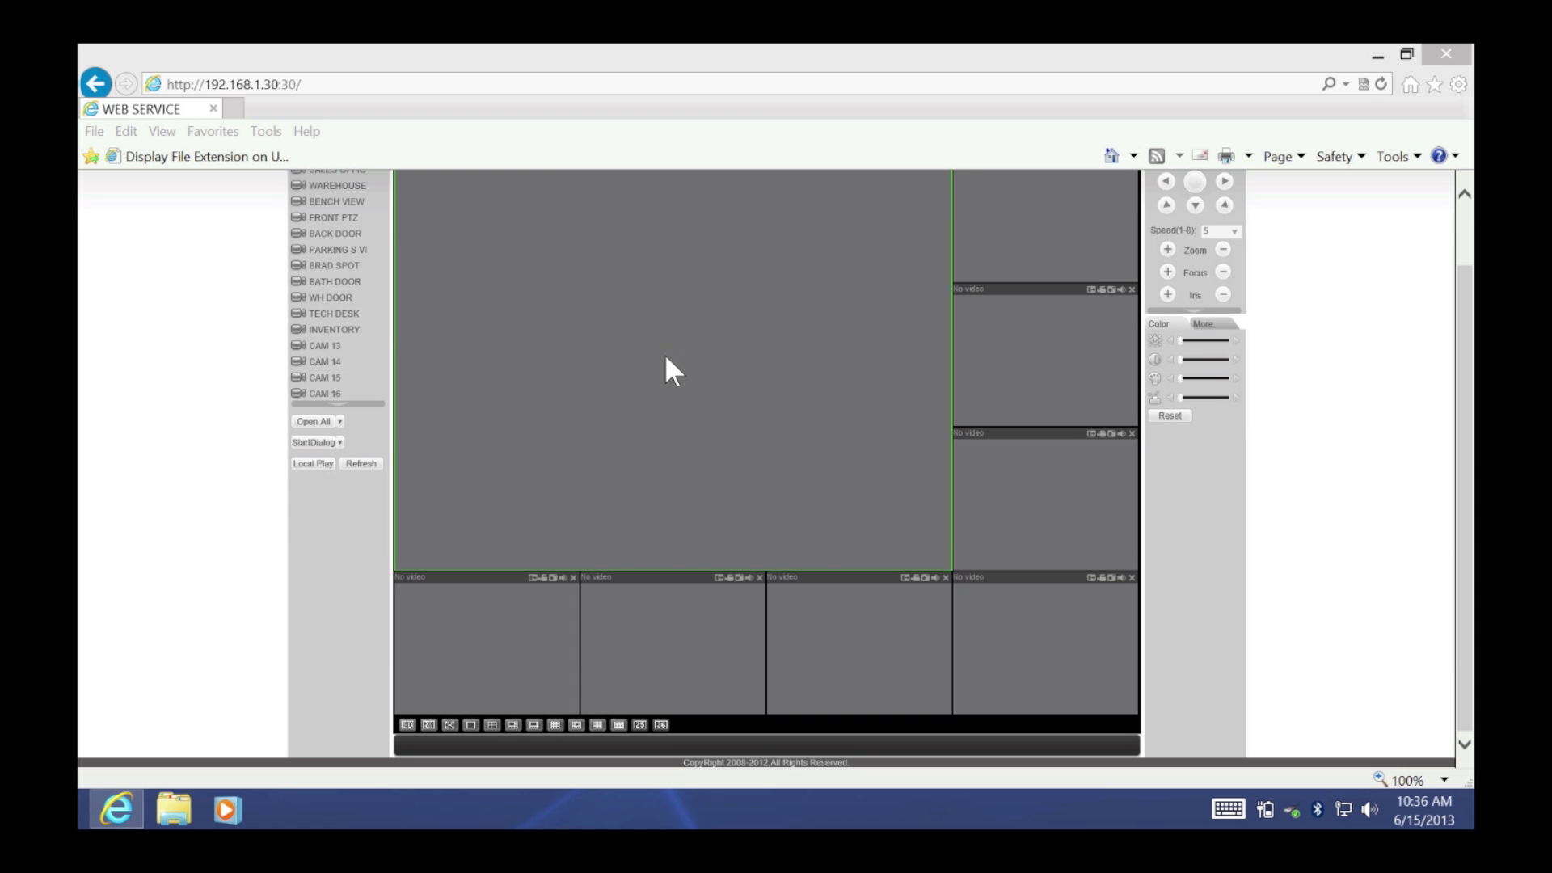
- Show the OFFICE E., WAREHOUSE, FRONT FACIA and PARKING E. VIEW cameras one after another in the large pane
scroll(1035, 506, up, 1)
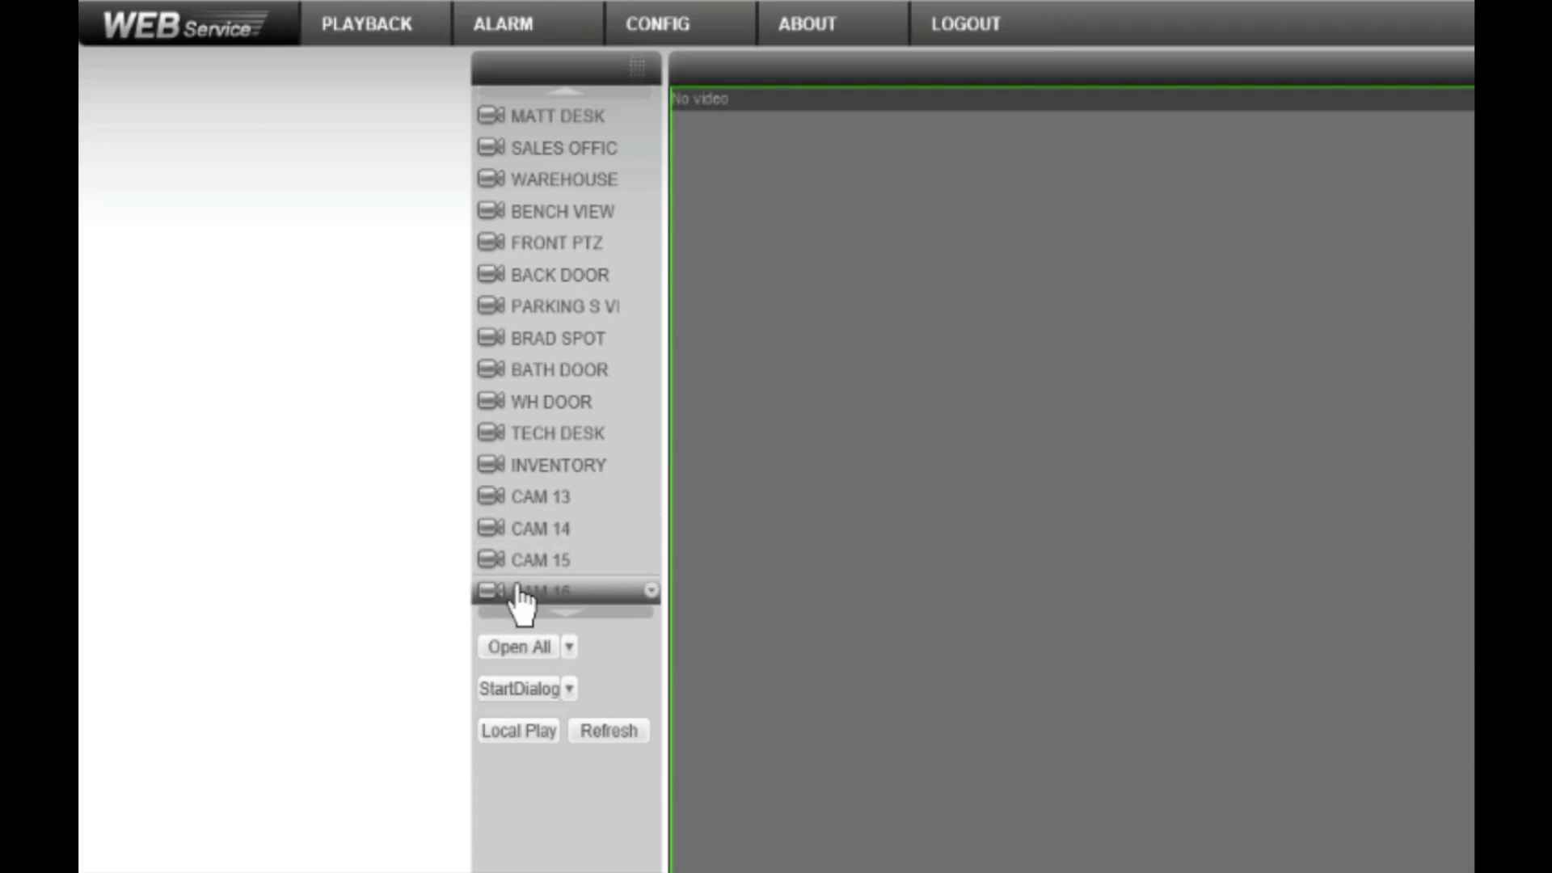
scroll(565, 618, down, 5)
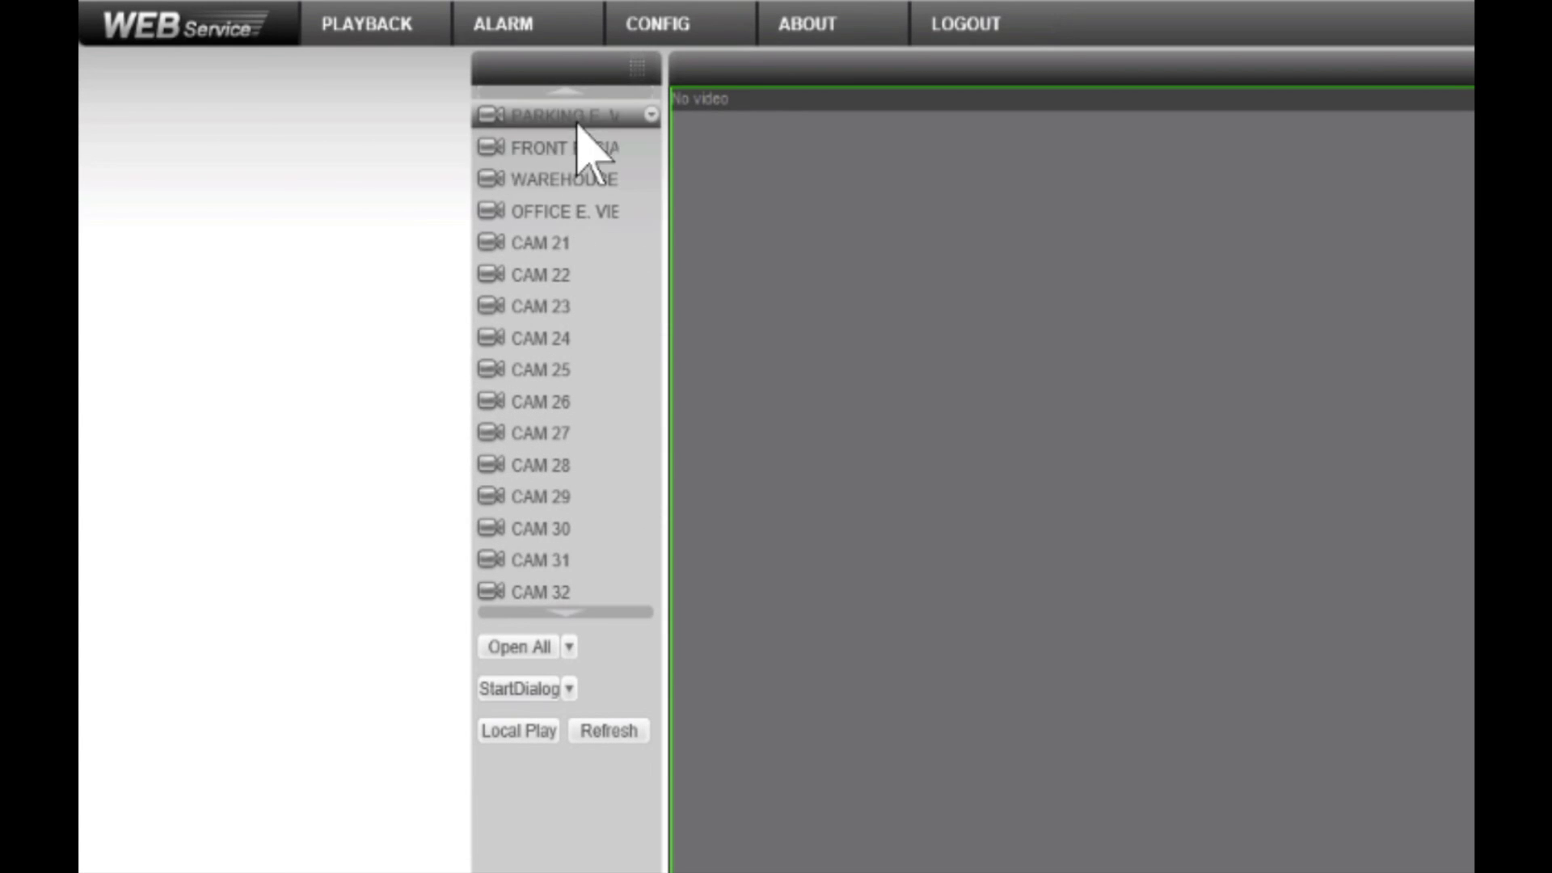
double_click(566, 211)
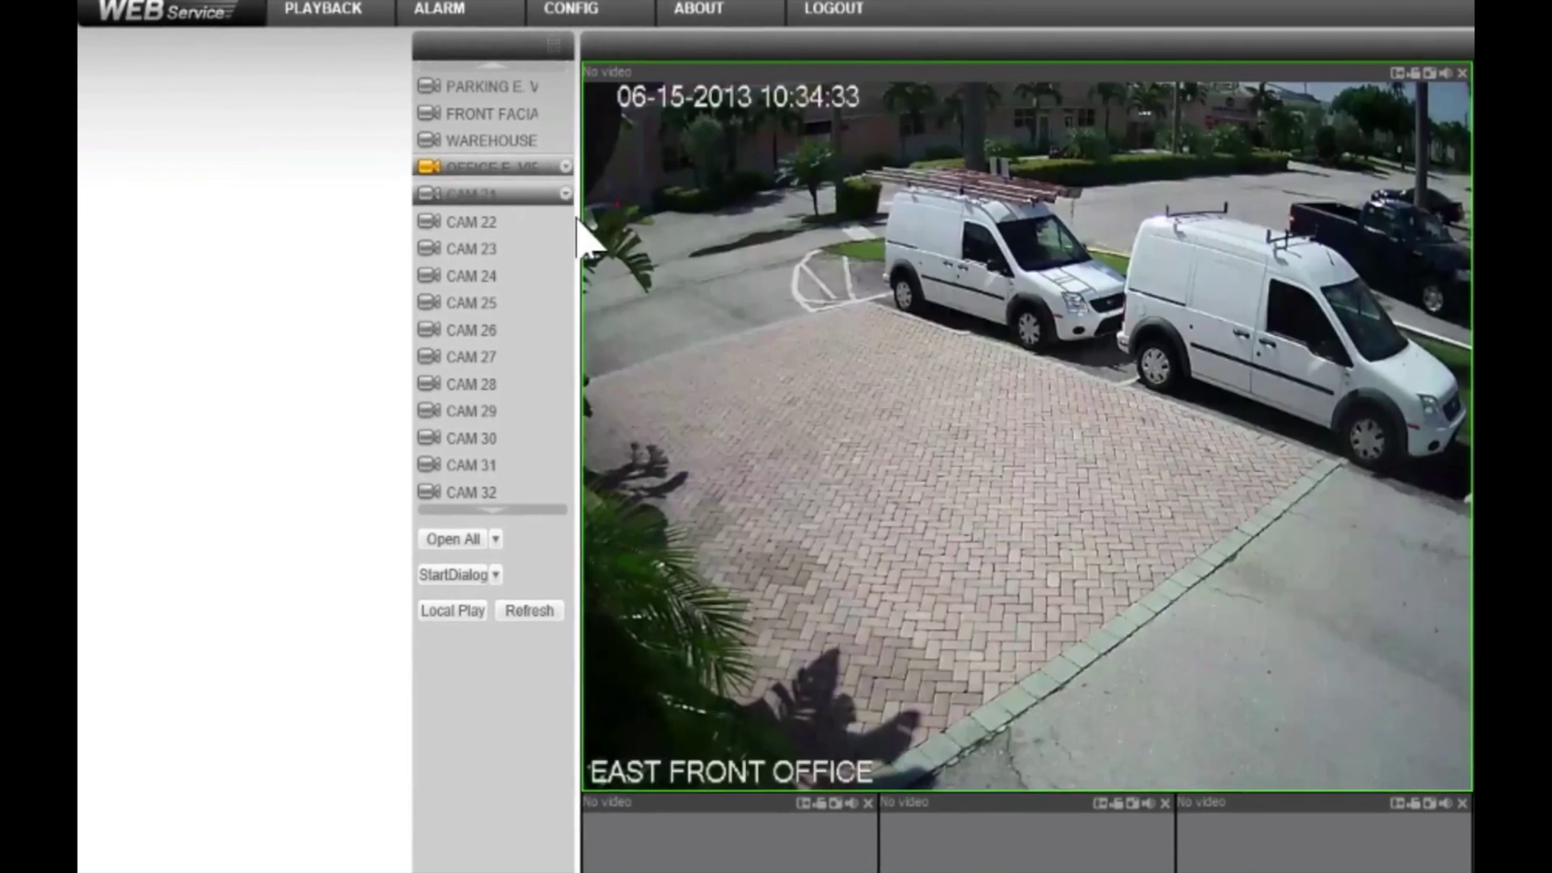
double_click(497, 141)
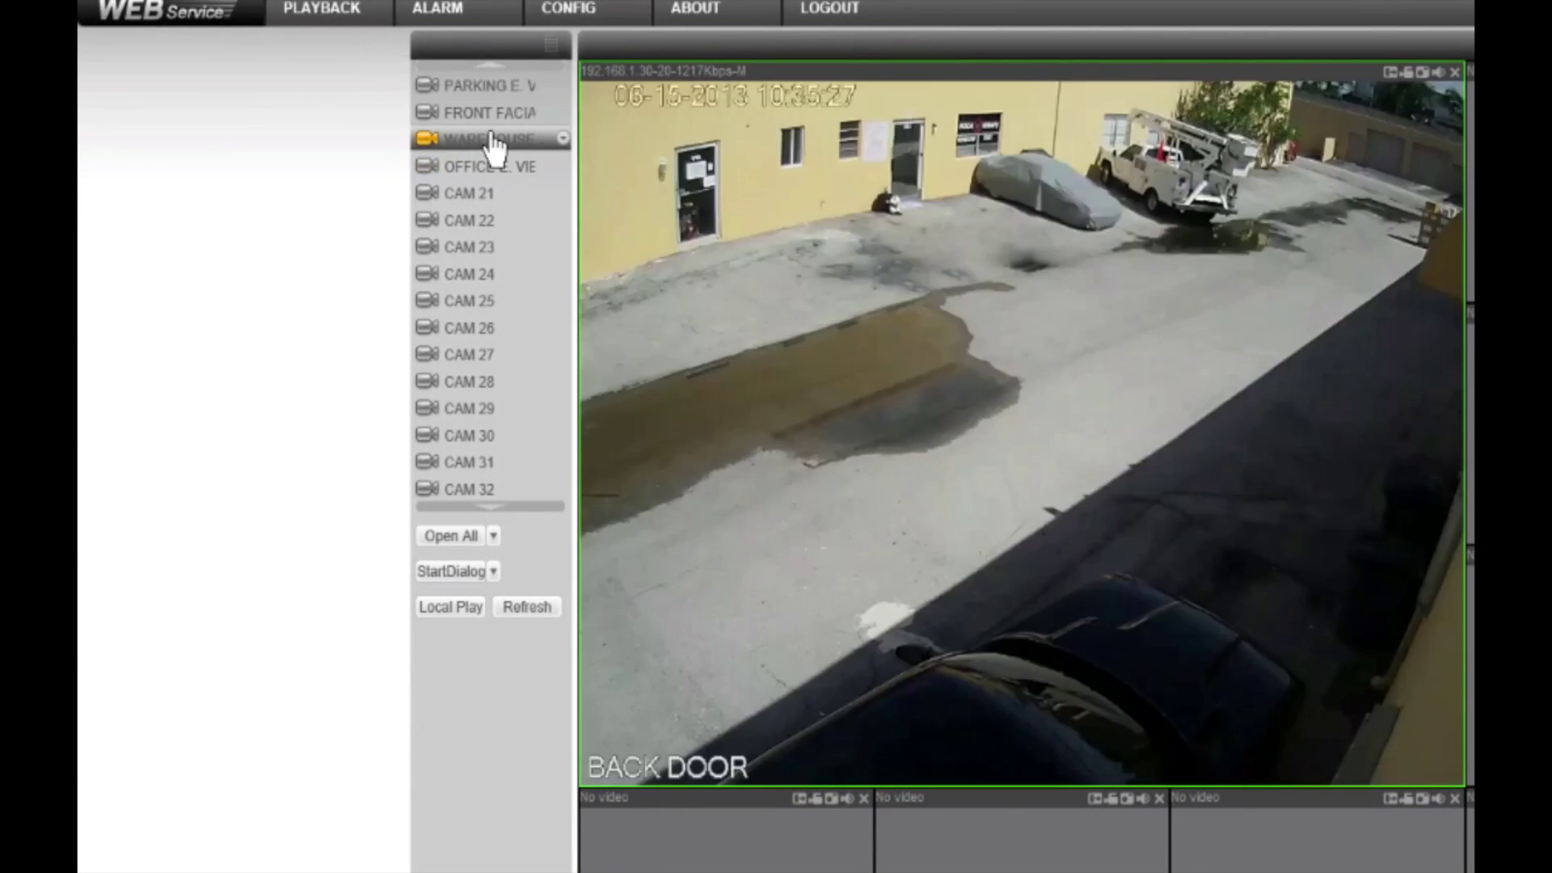
double_click(498, 121)
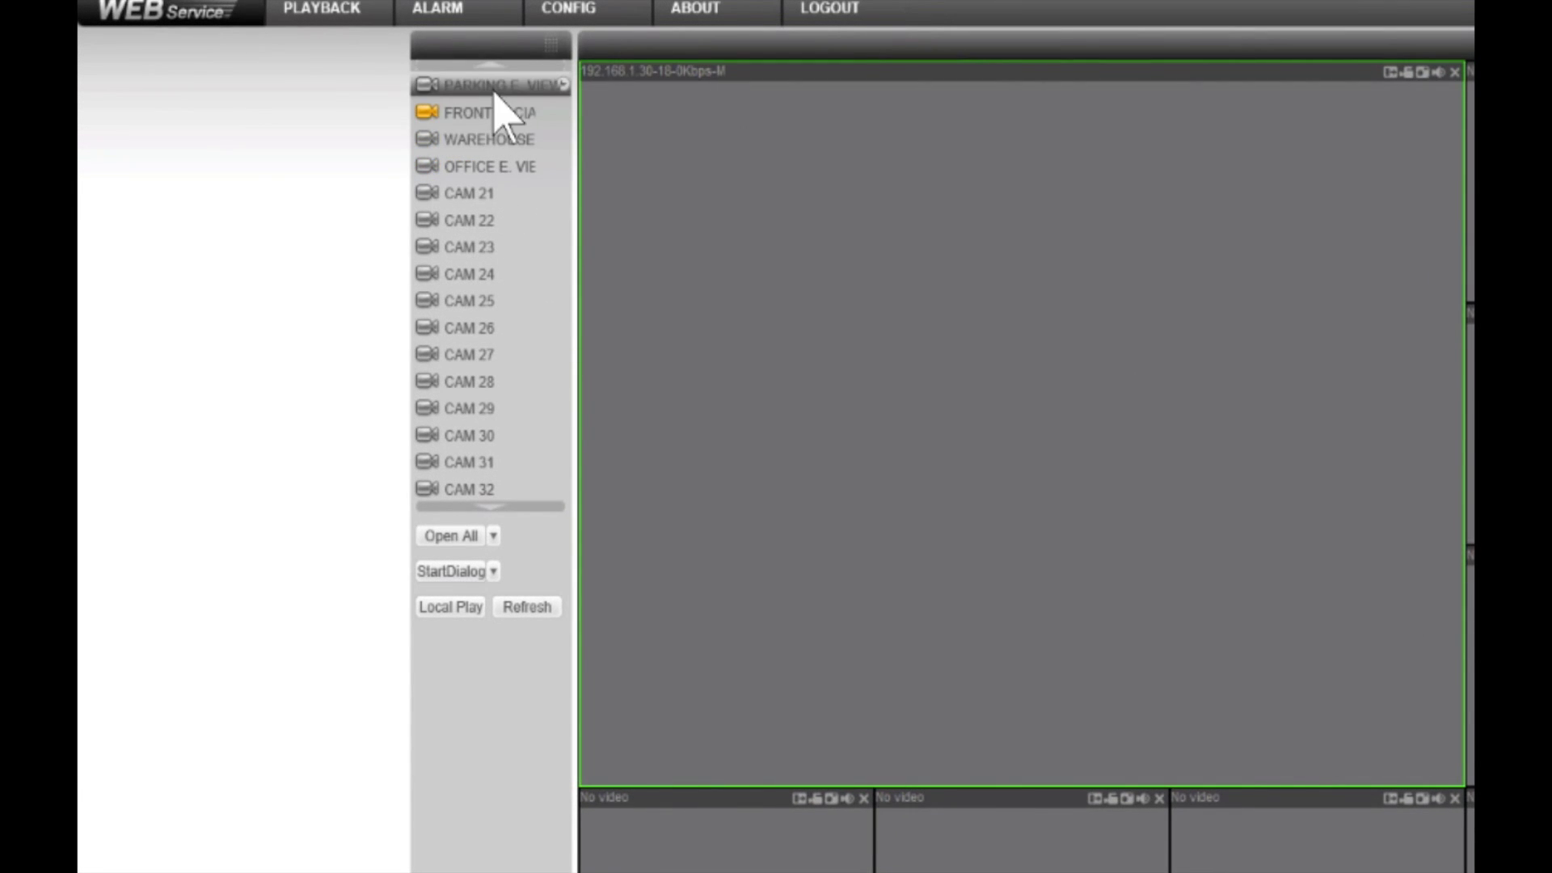
double_click(496, 103)
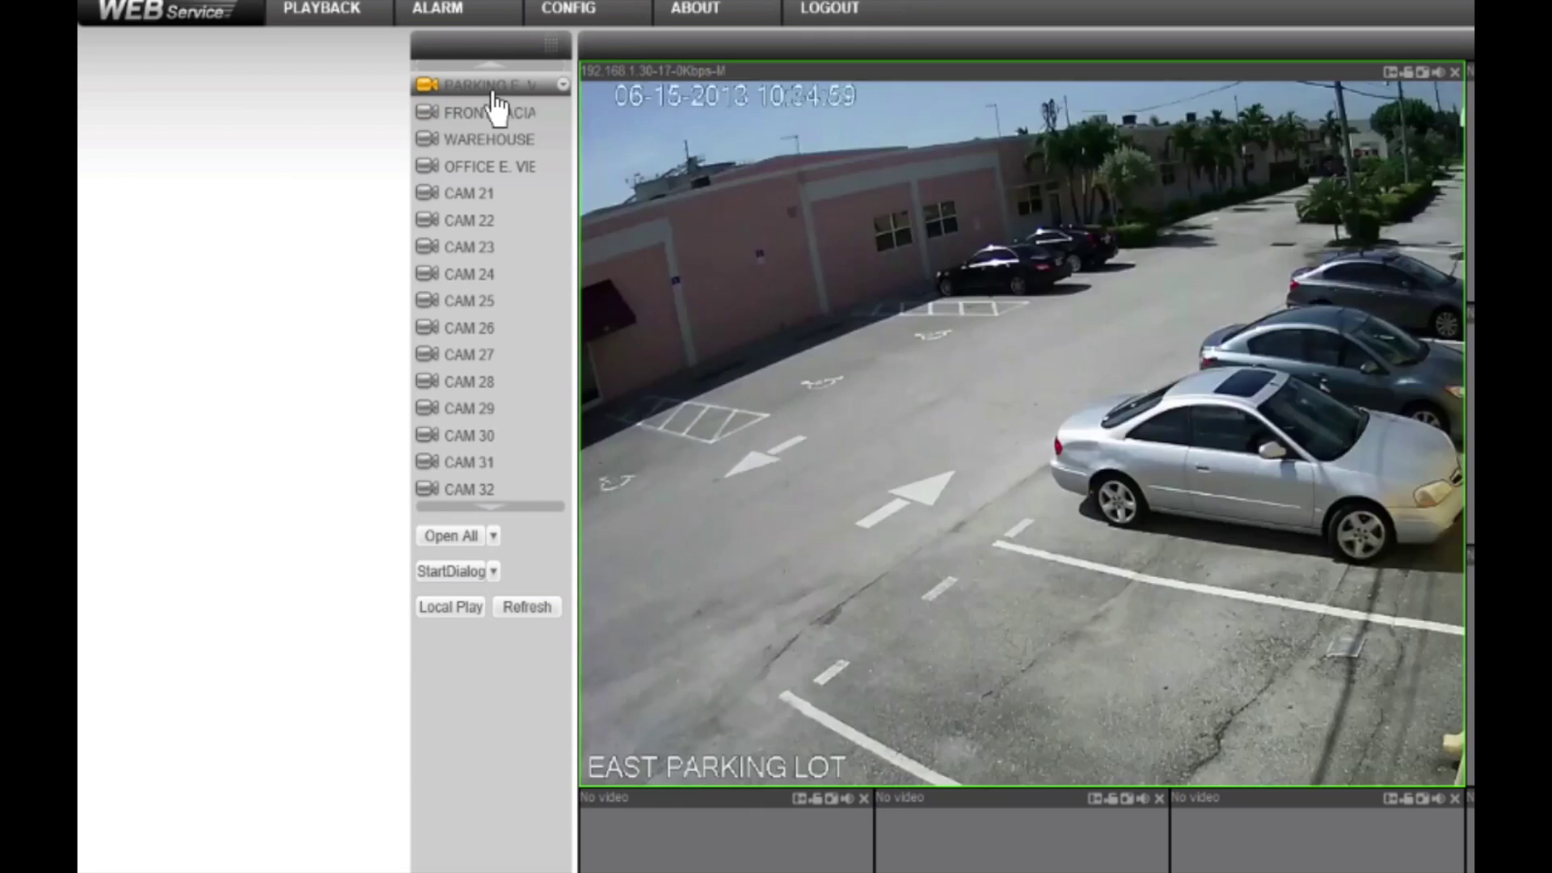
- Switch the PARKING E. VIEW camera to Extra Stream, and enlarge its pane to a single view and back
click(562, 87)
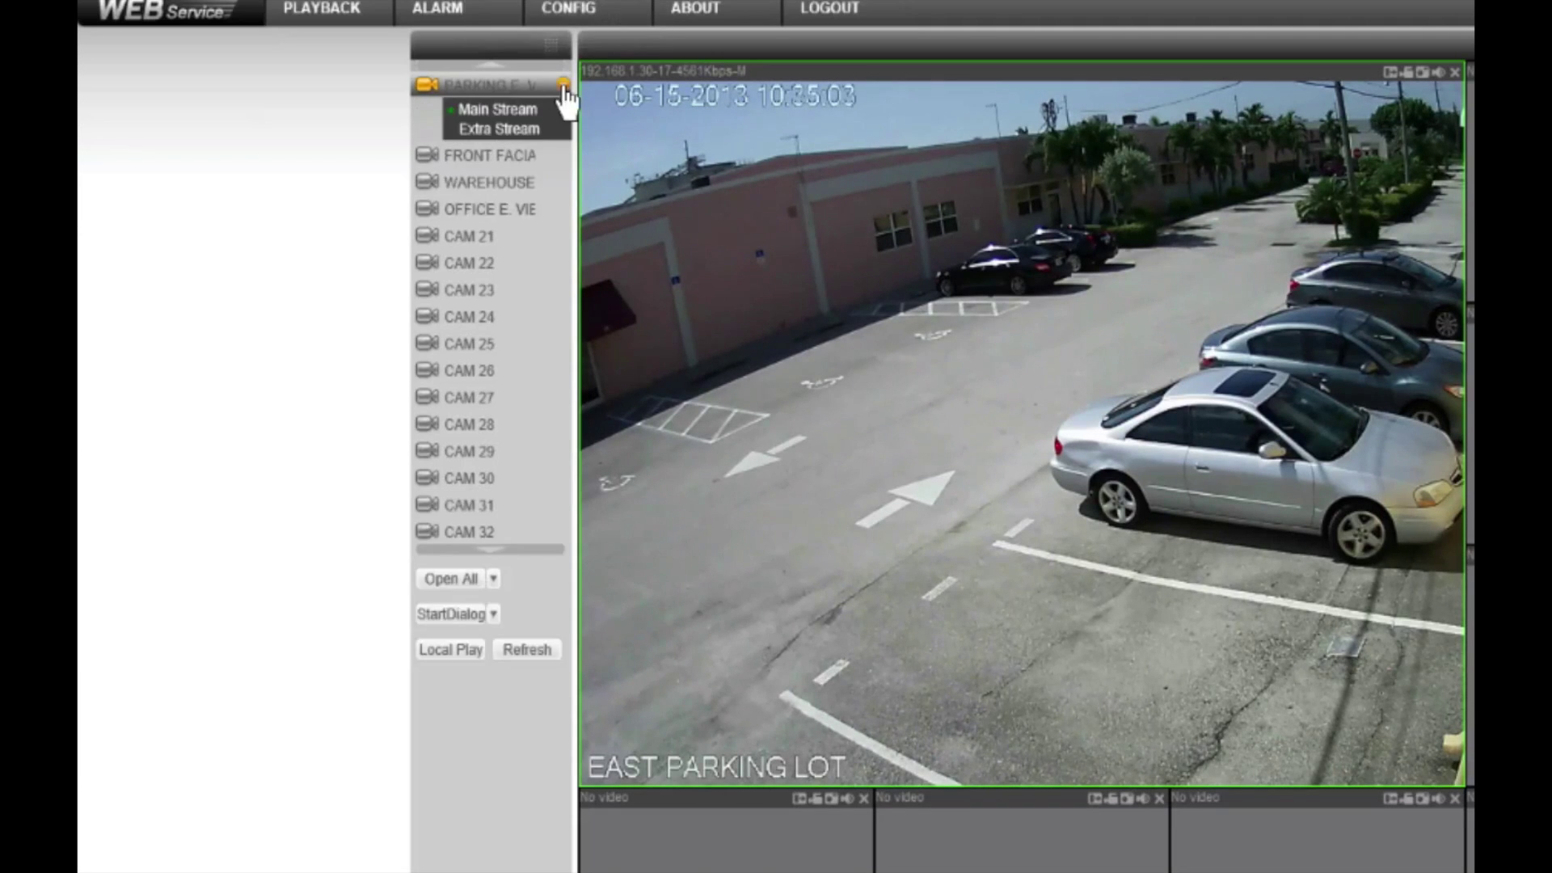
click(499, 131)
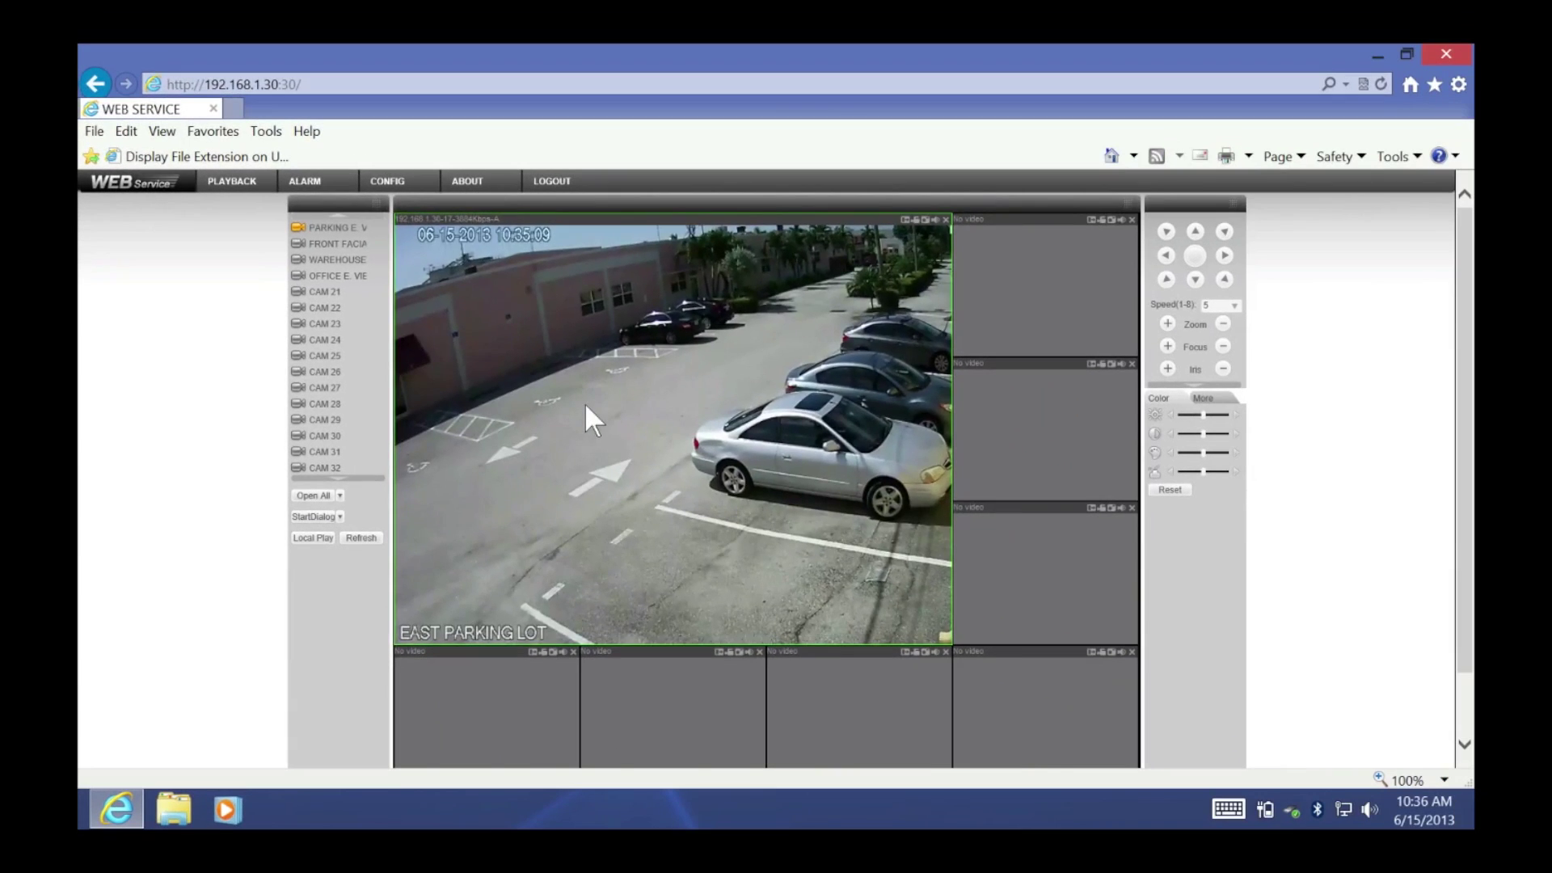
double_click(585, 403)
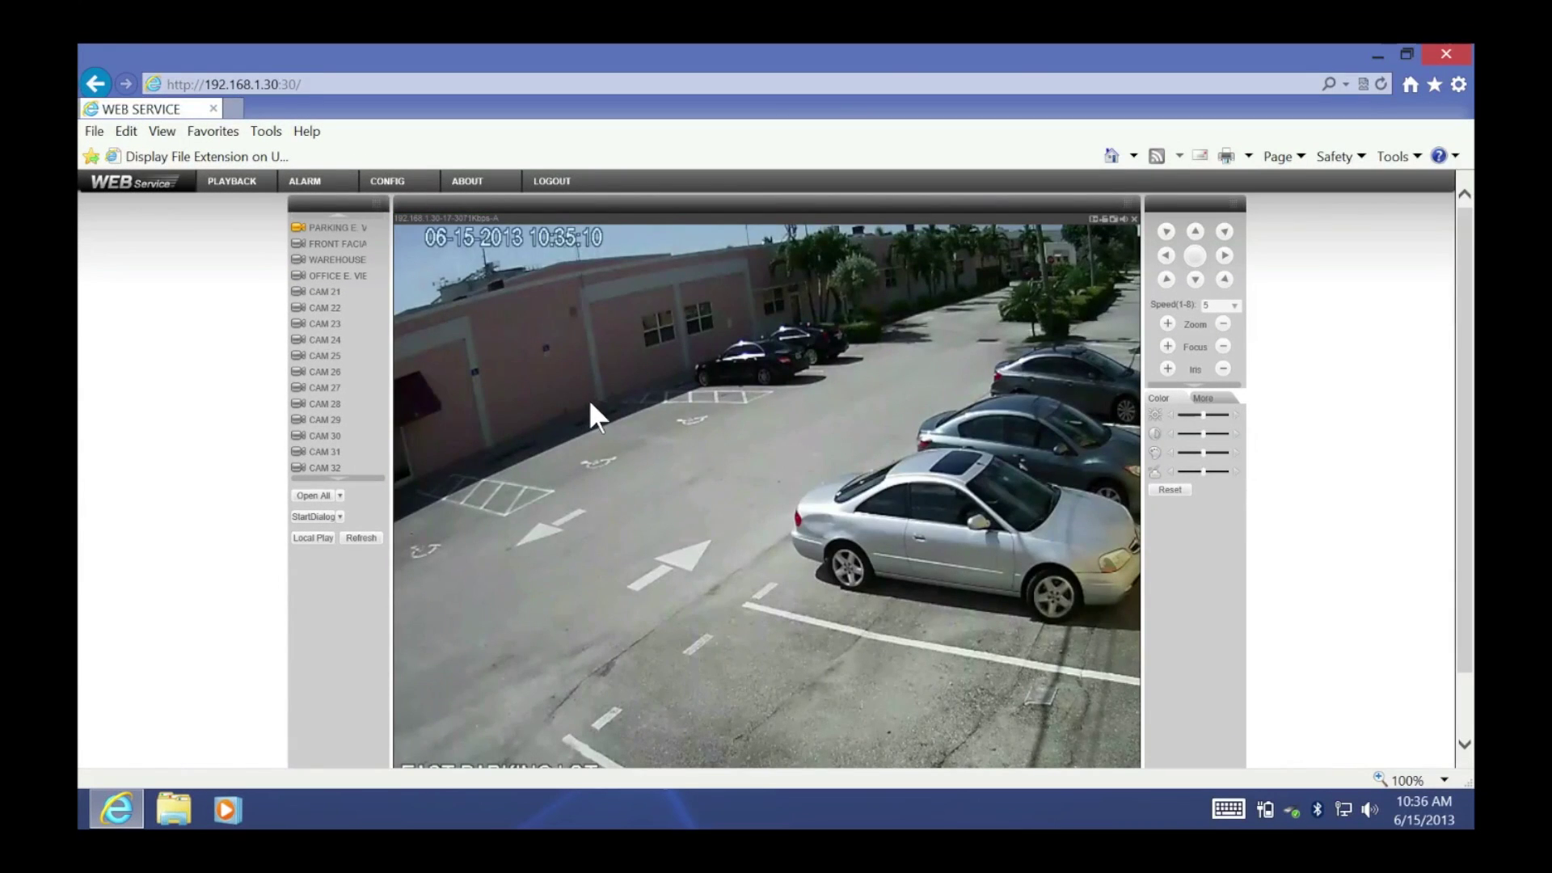
double_click(589, 399)
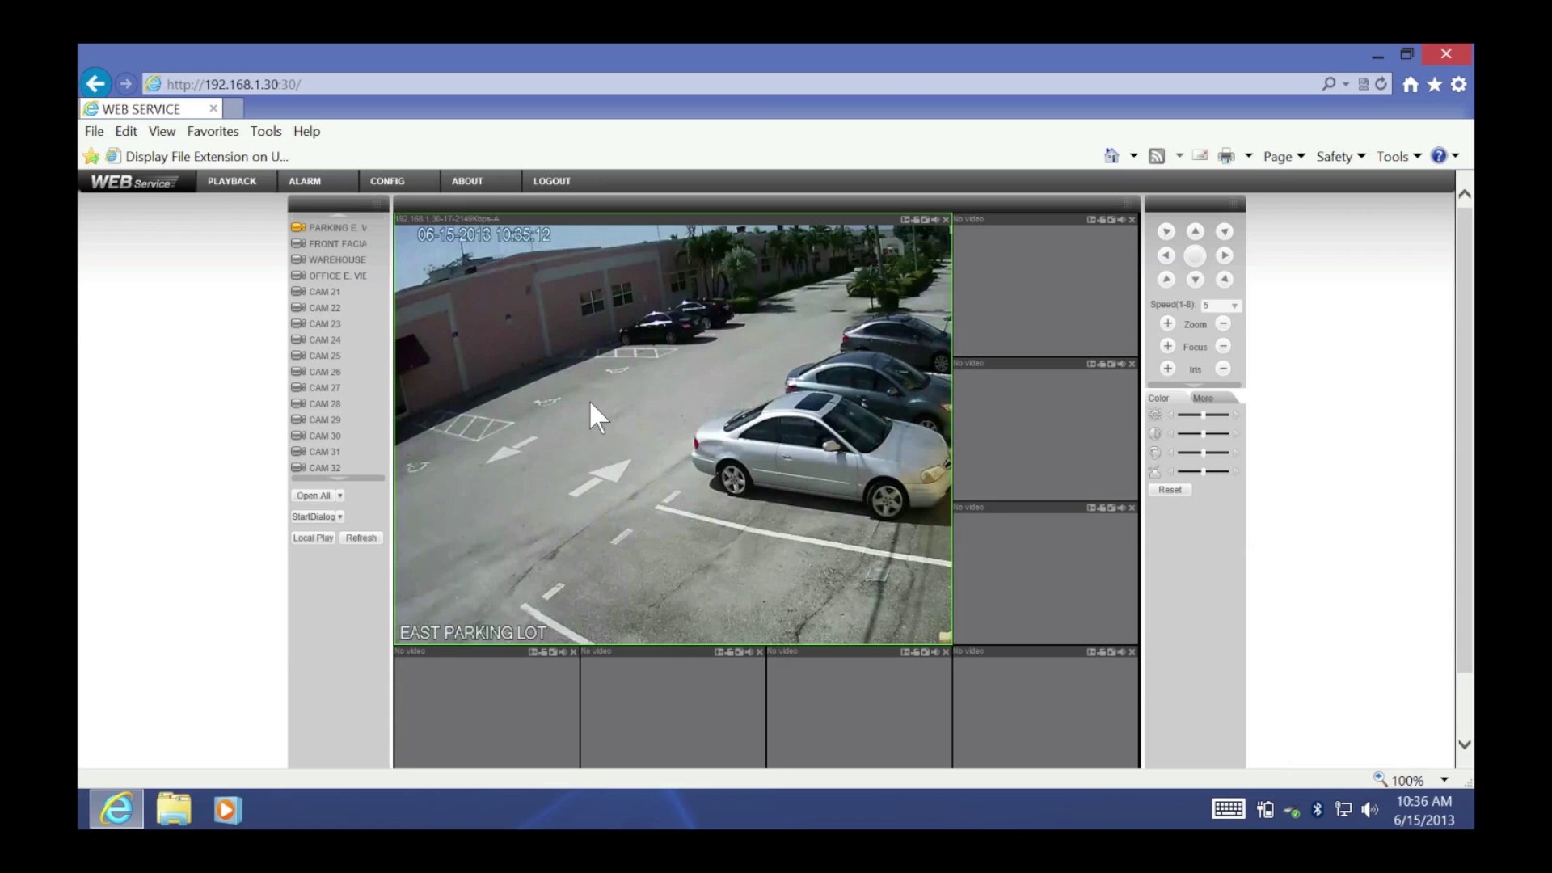
- Close the PARKING E. VIEW feed and expand the PTZ controls to show the preset, tour, pan and scan options
click(356, 226)
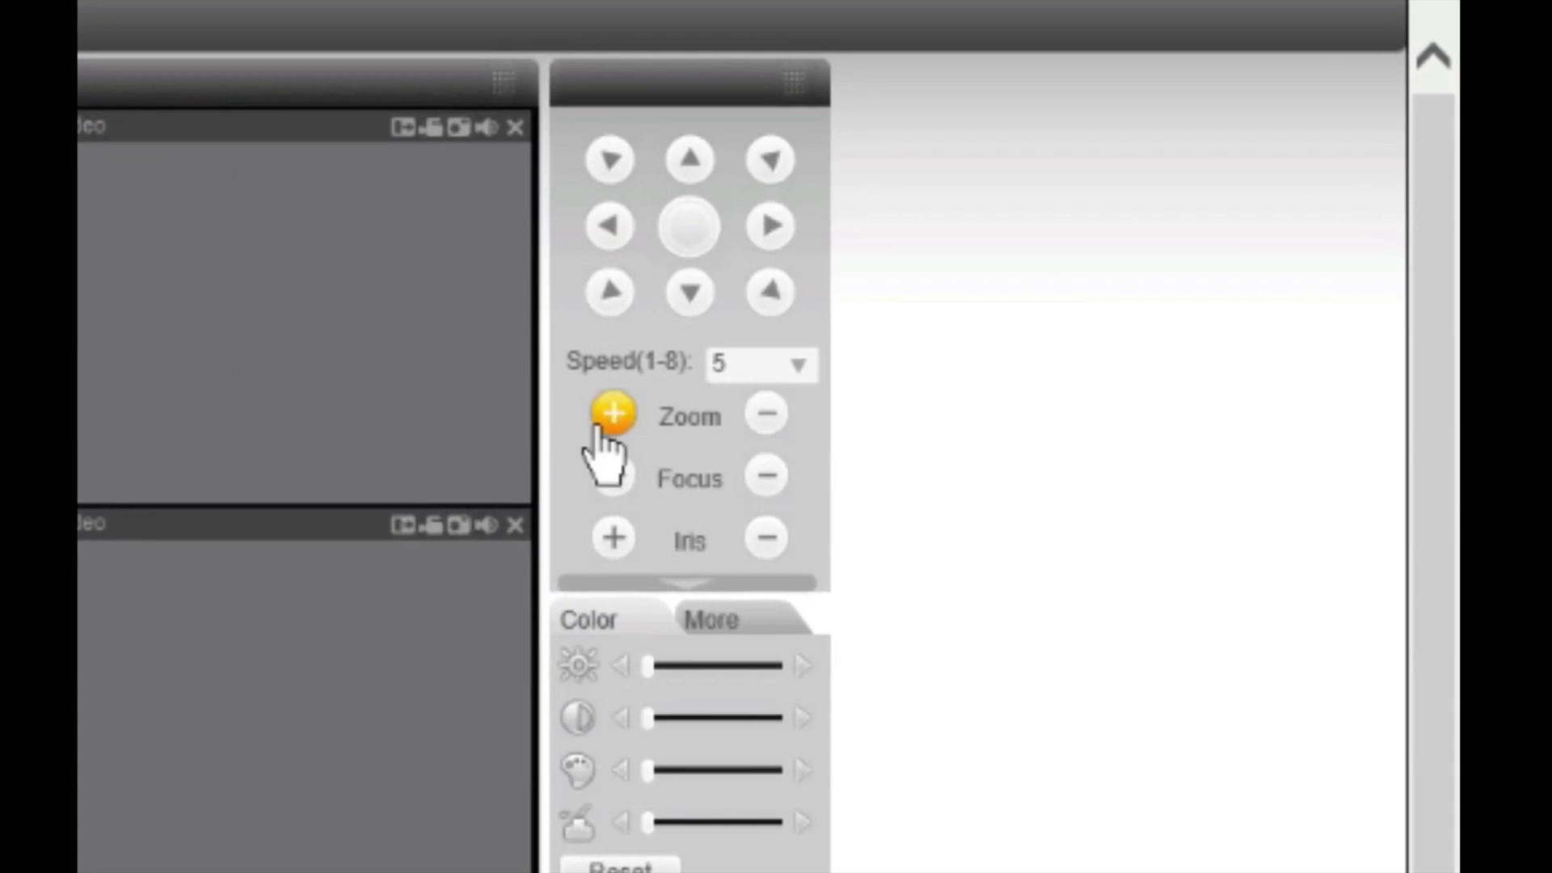
click(691, 584)
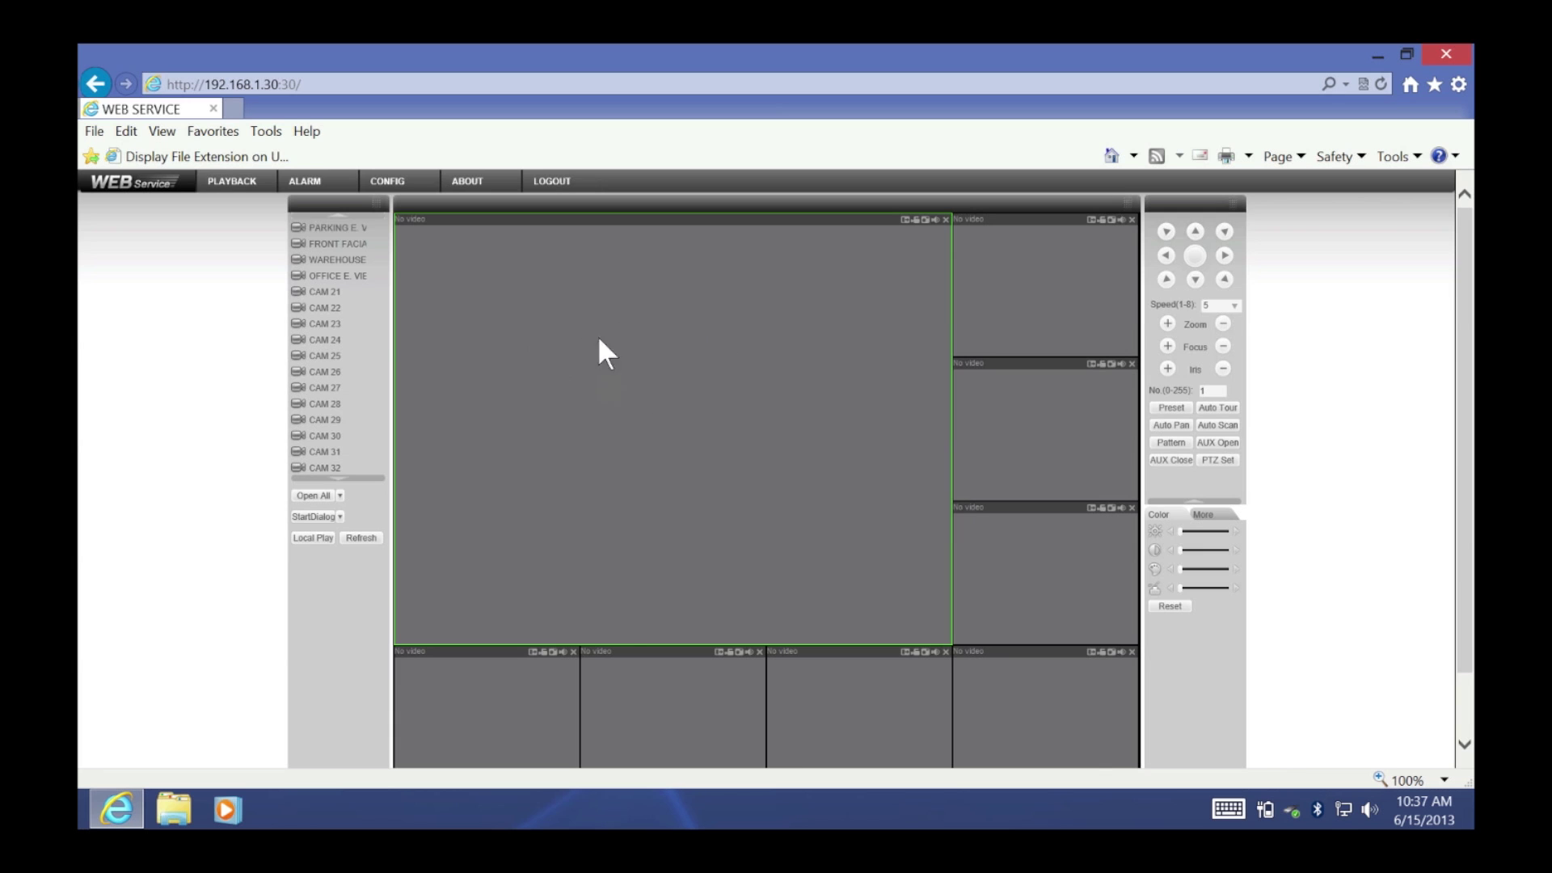
- Reopen the PARKING E. VIEW camera in the large pane and enlarge it to a single view
click(336, 224)
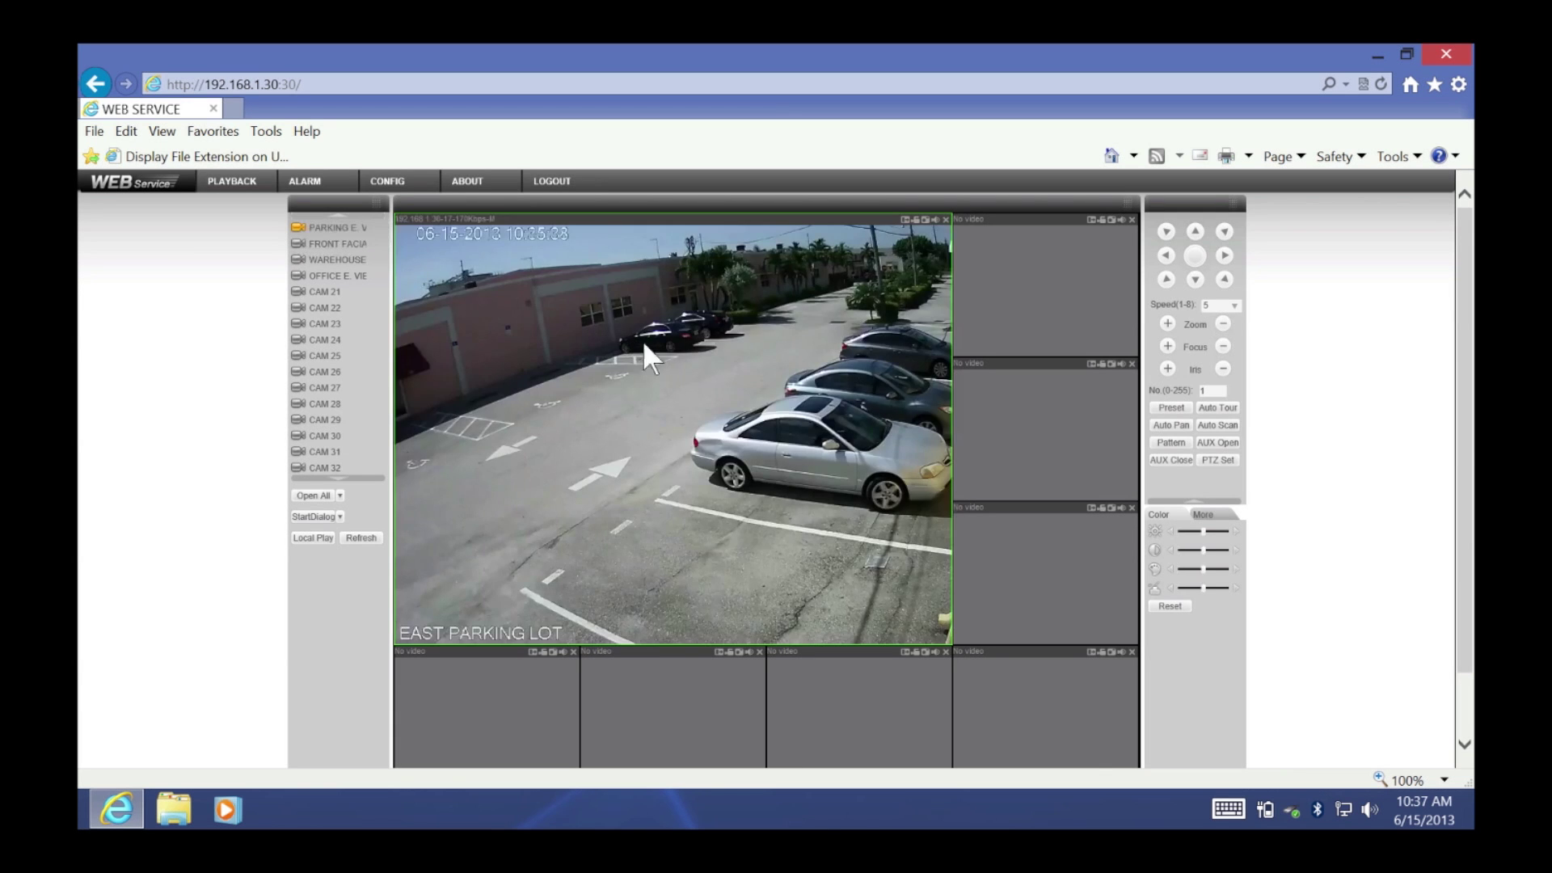
double_click(764, 404)
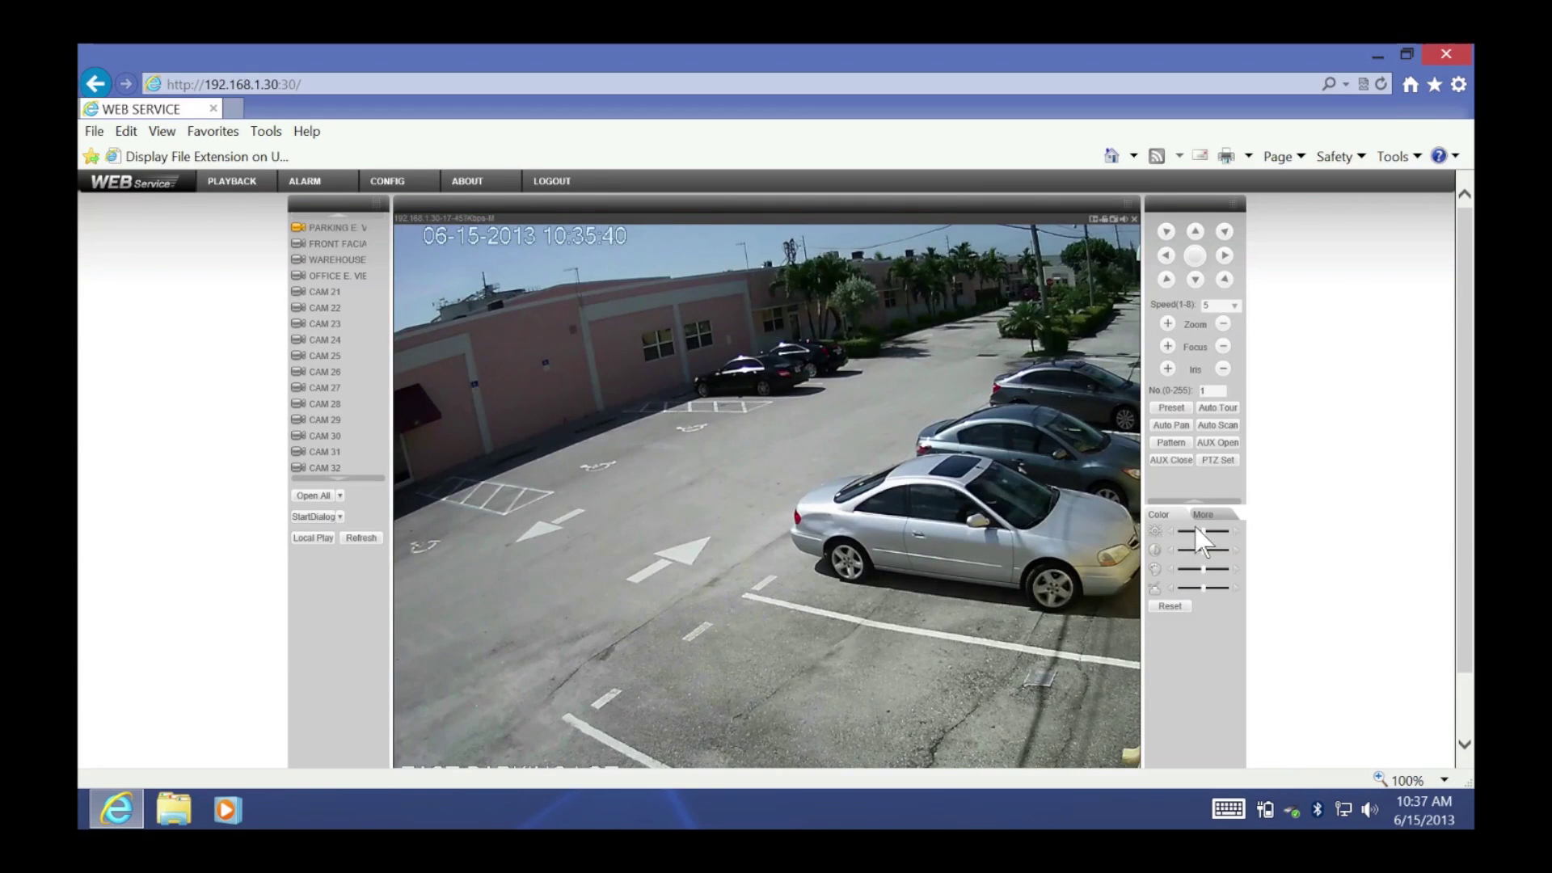
- Try a higher and a lower brightness on the parking lot feed, and reset the color settings to their defaults
drag(1203, 532, 1205, 531)
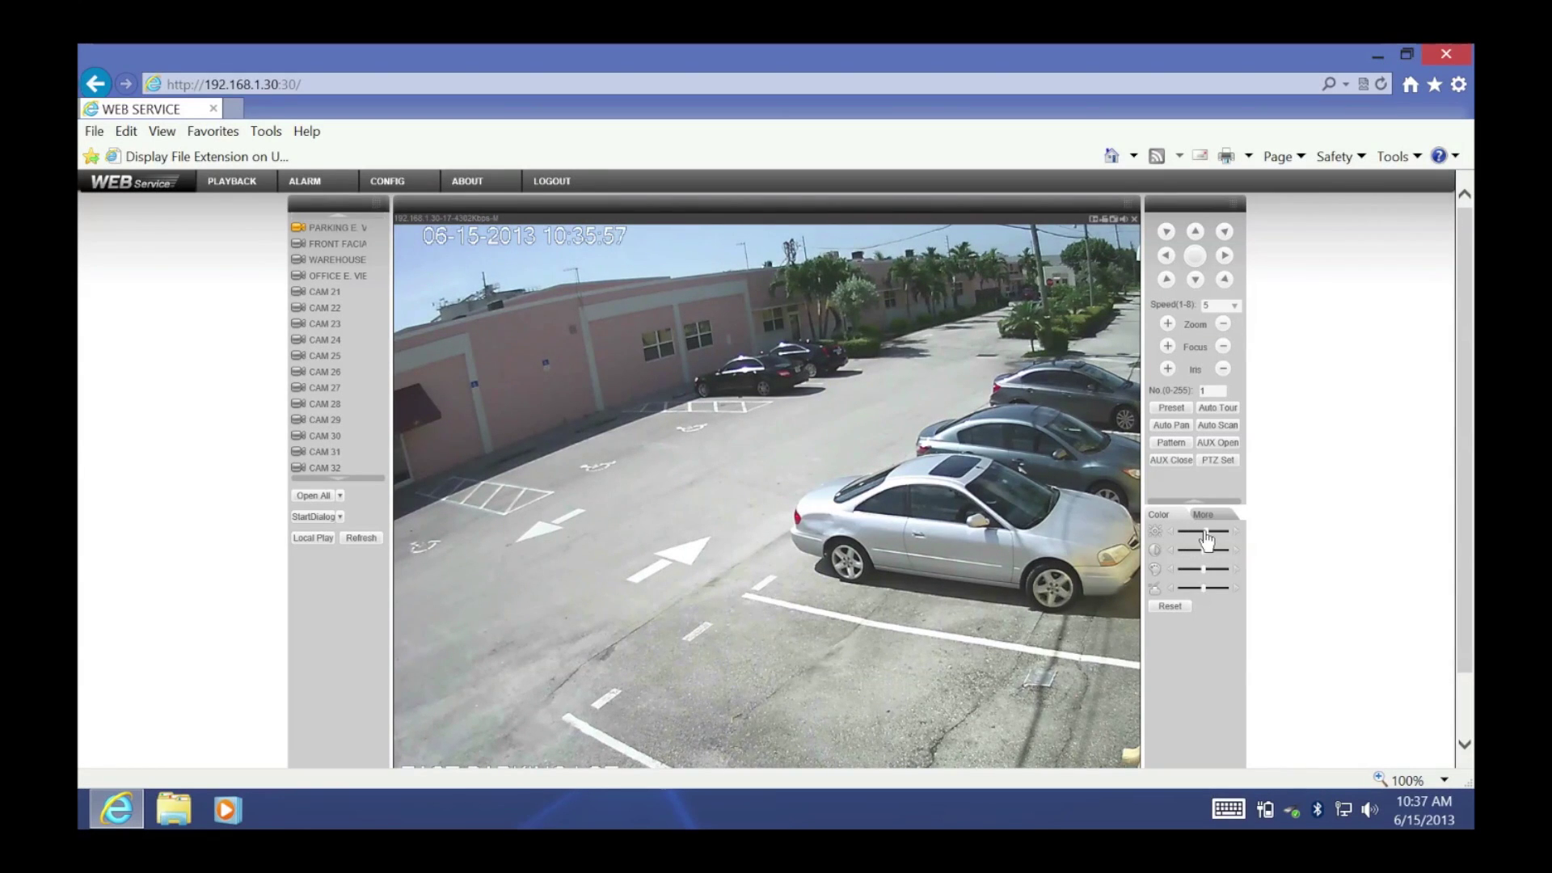
drag(1209, 540, 1204, 540)
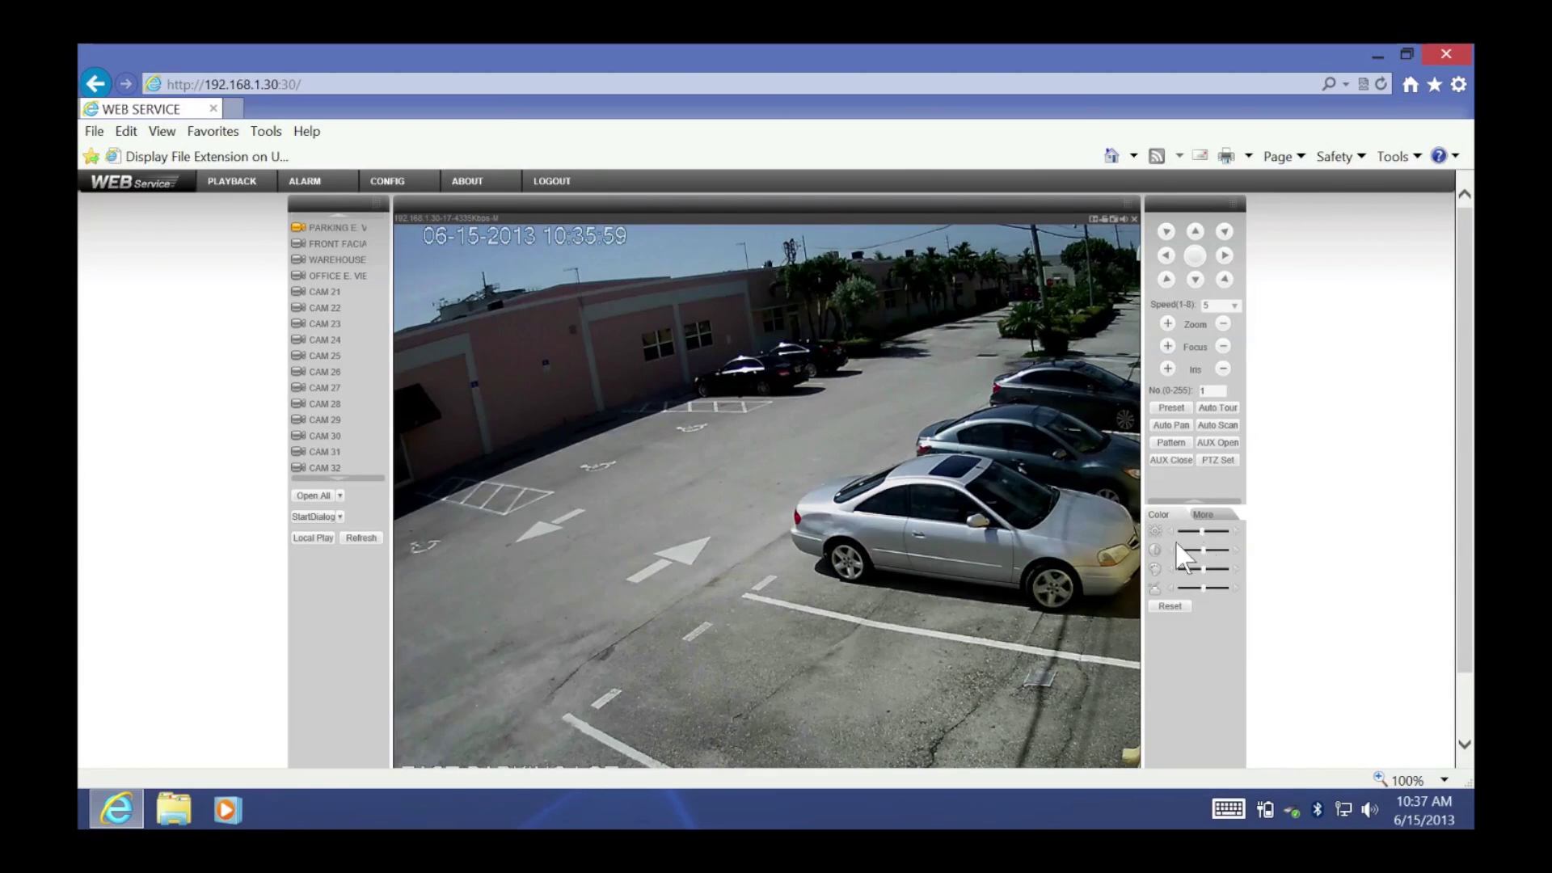
click(1170, 606)
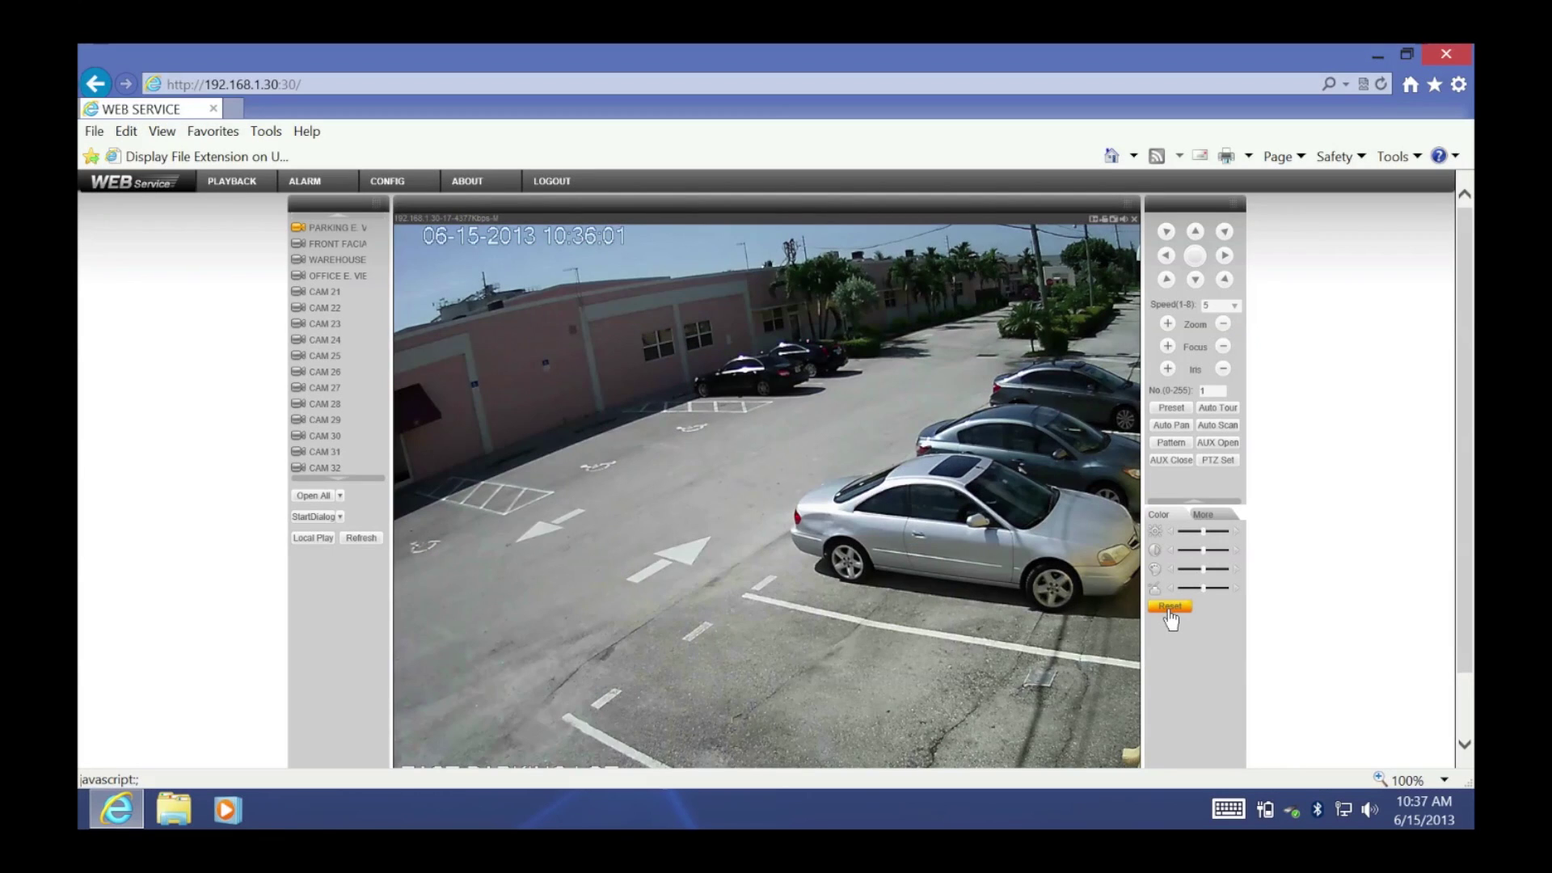
- Show the additional options for the picture path, the recording path and rebooting
click(1197, 516)
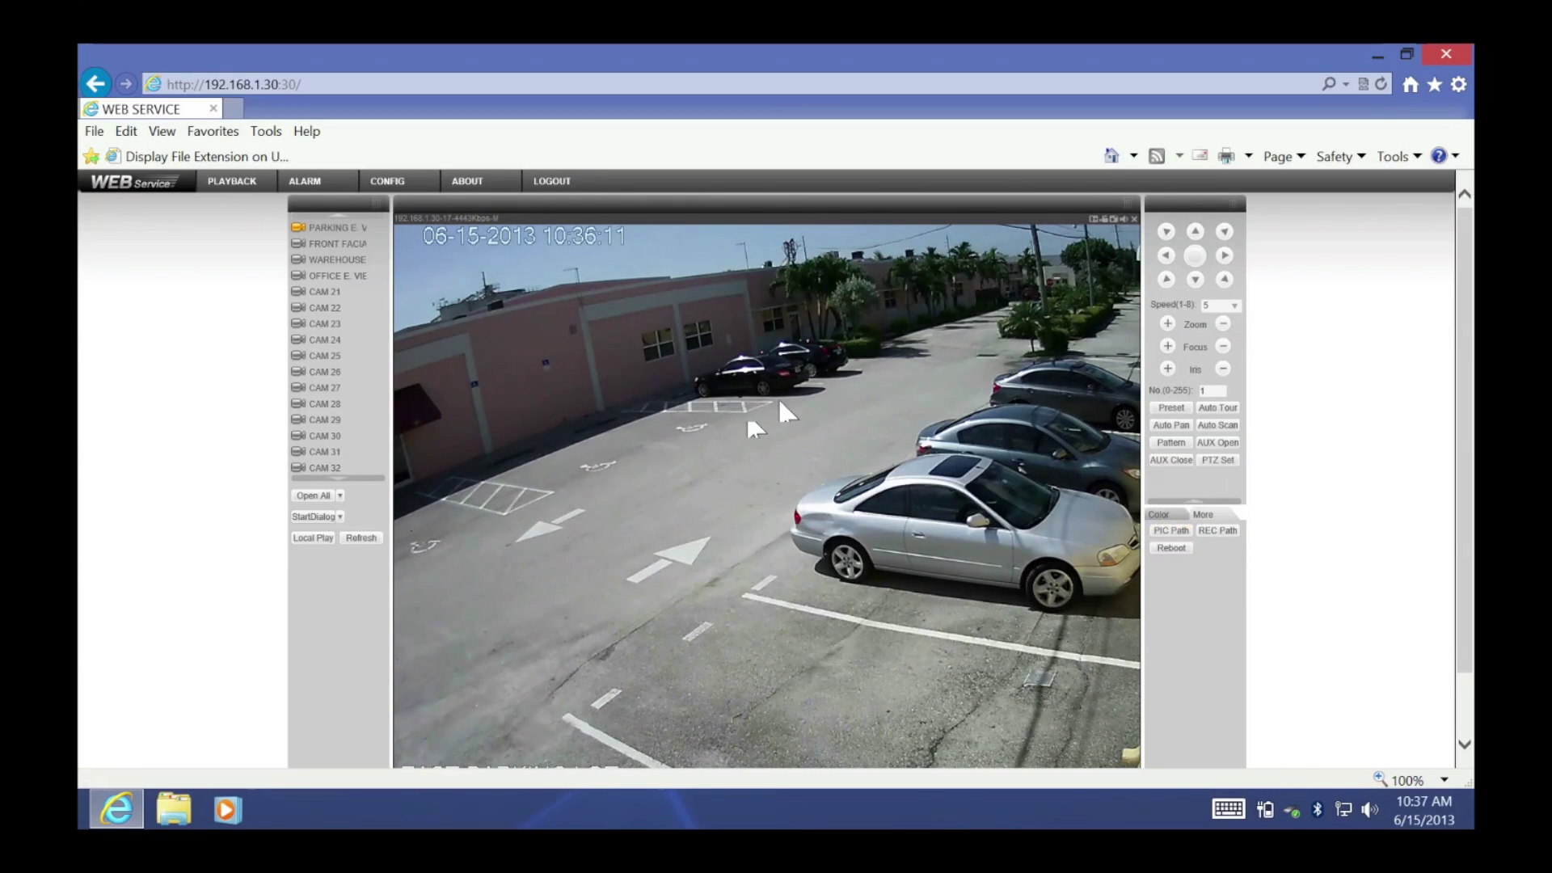
- Confirm C:\PictureDownload as the picture path and C:\RecordDownload as the recording path
click(1171, 531)
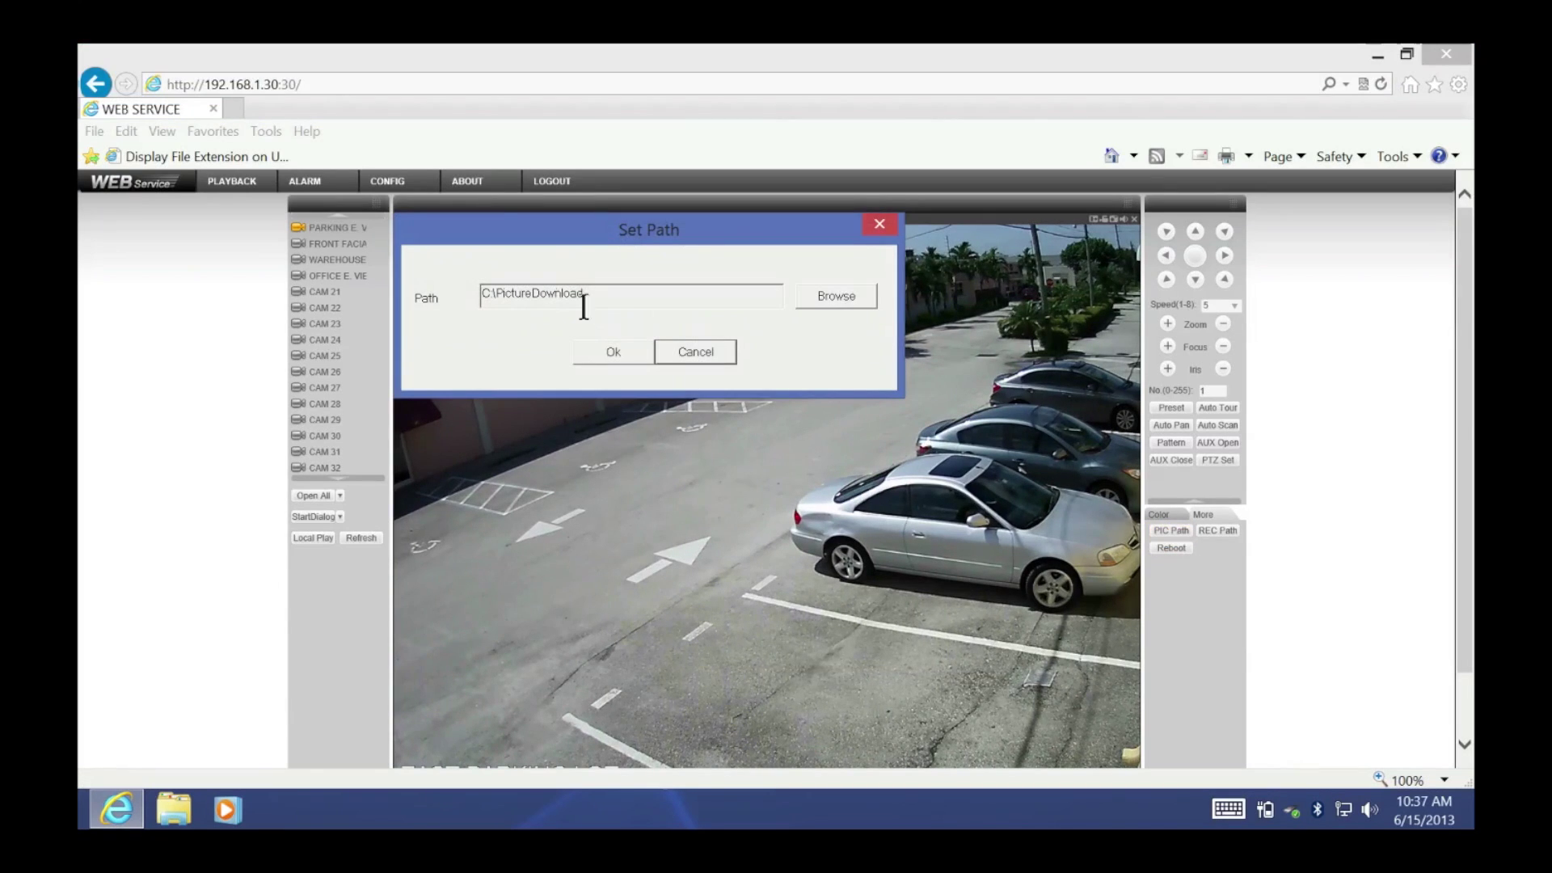
drag(485, 298, 605, 298)
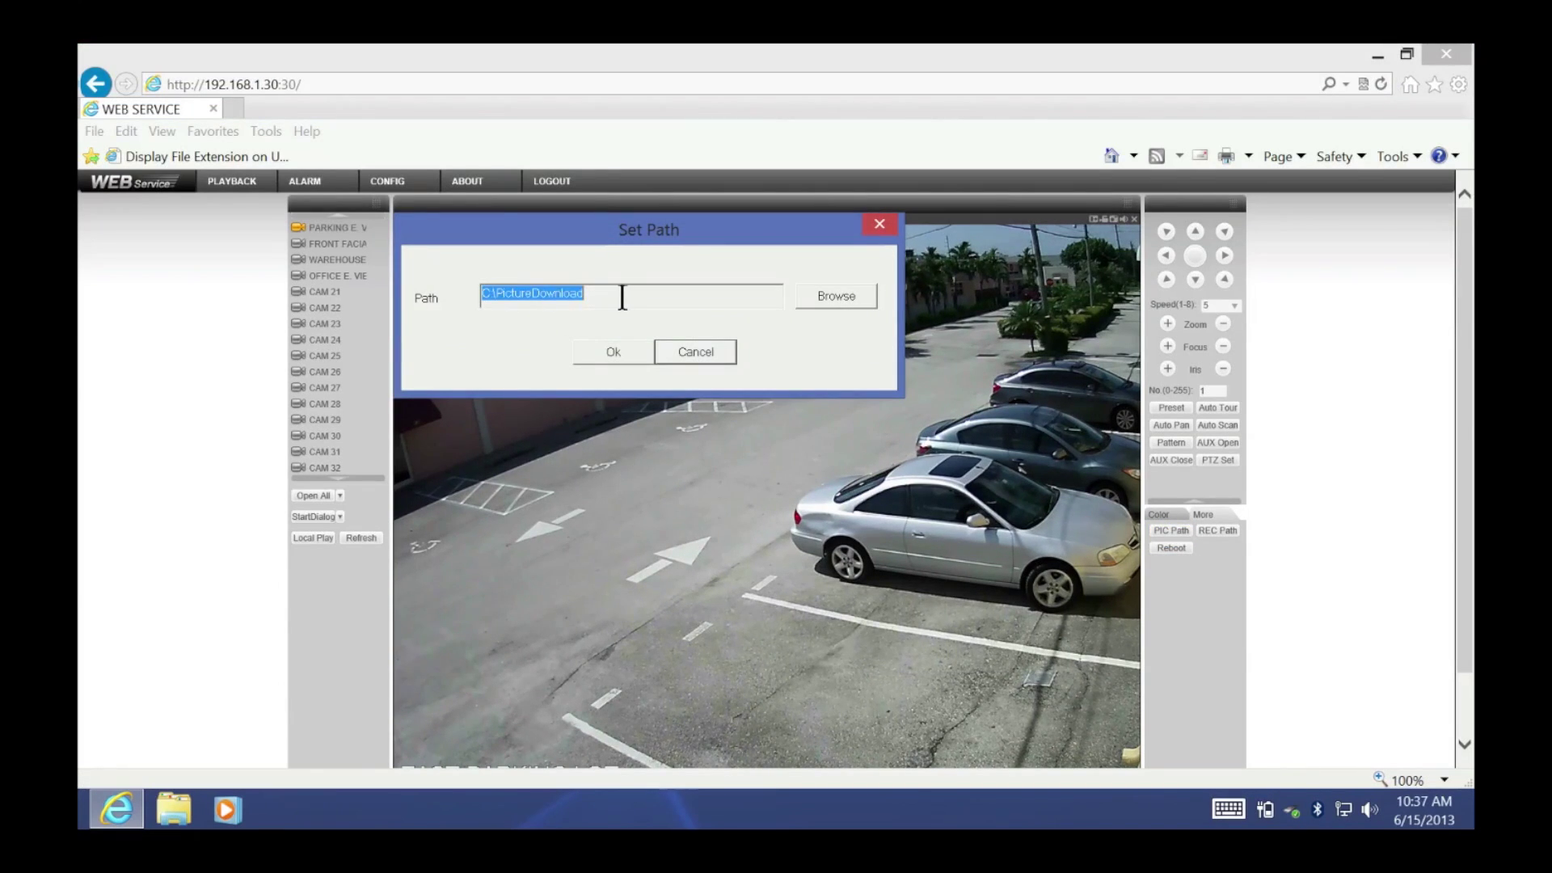
click(610, 352)
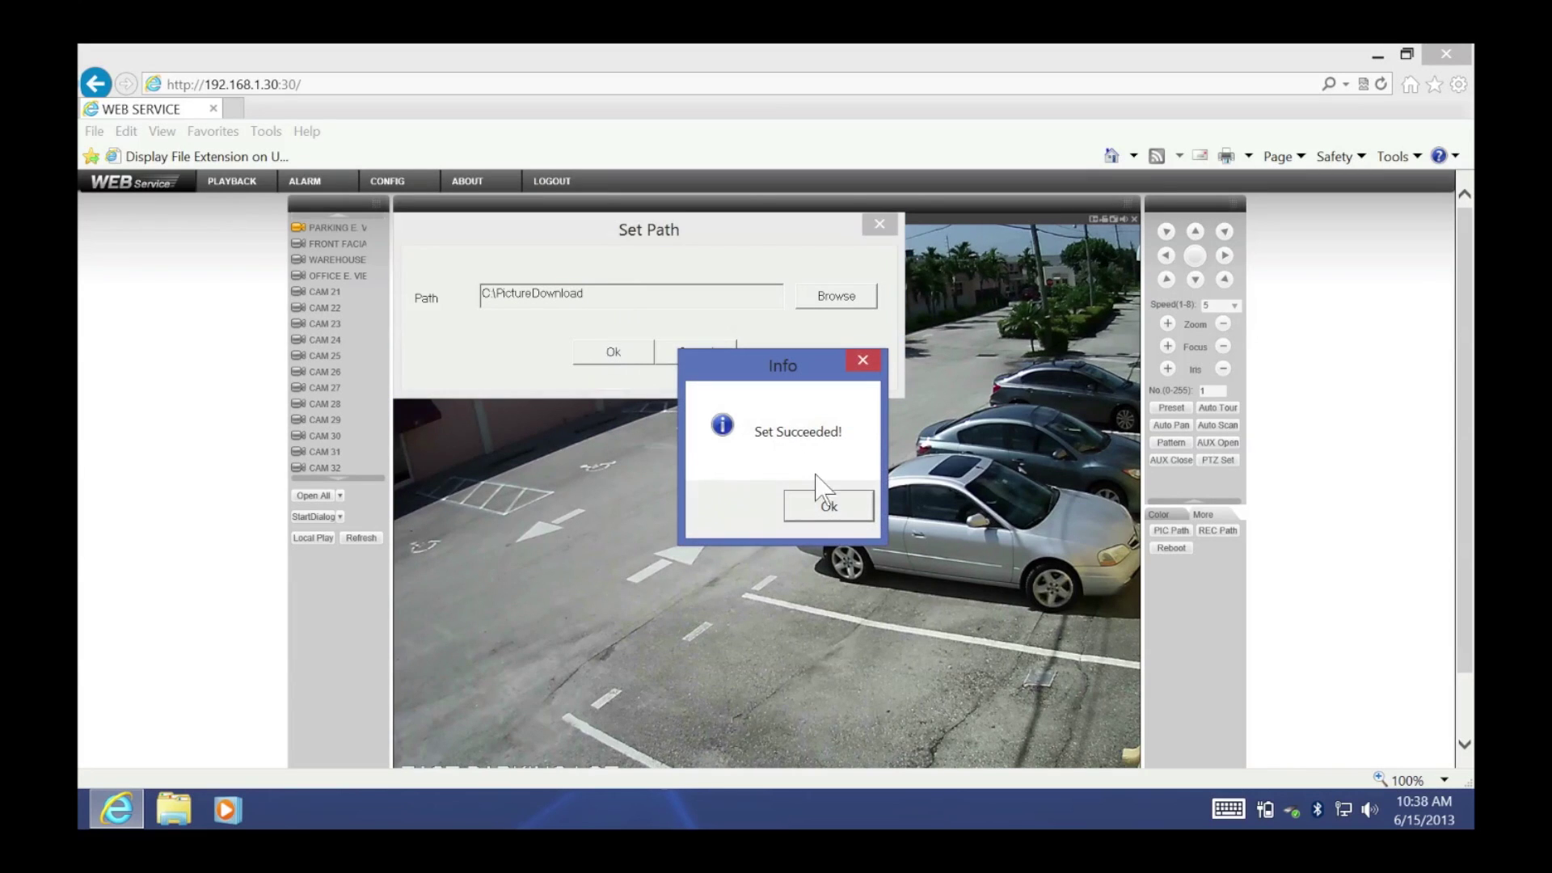
click(828, 506)
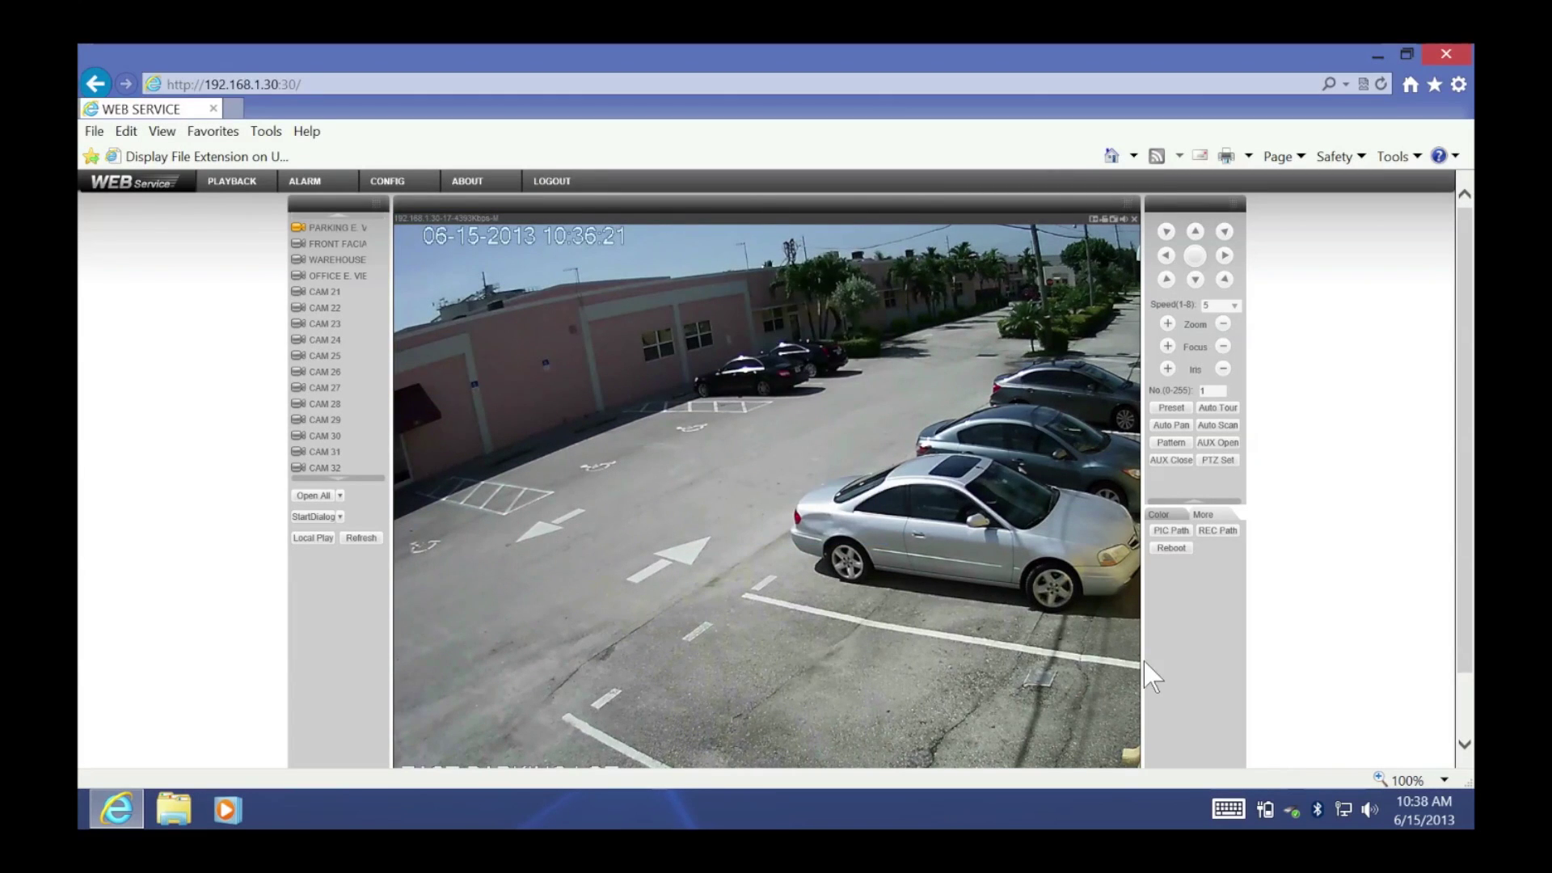
click(1217, 531)
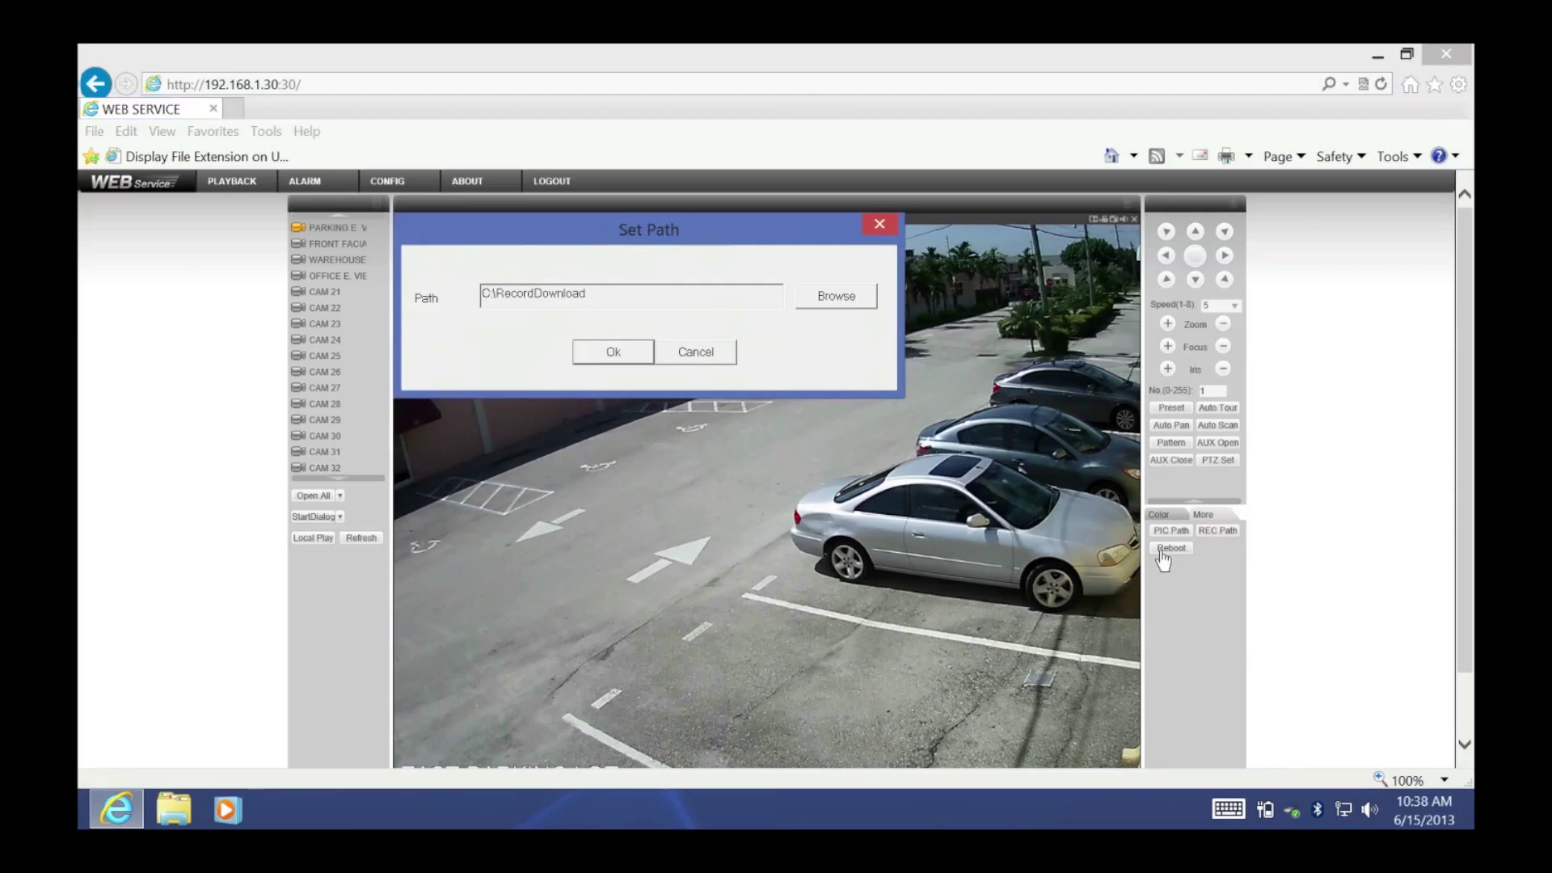
key(Return)
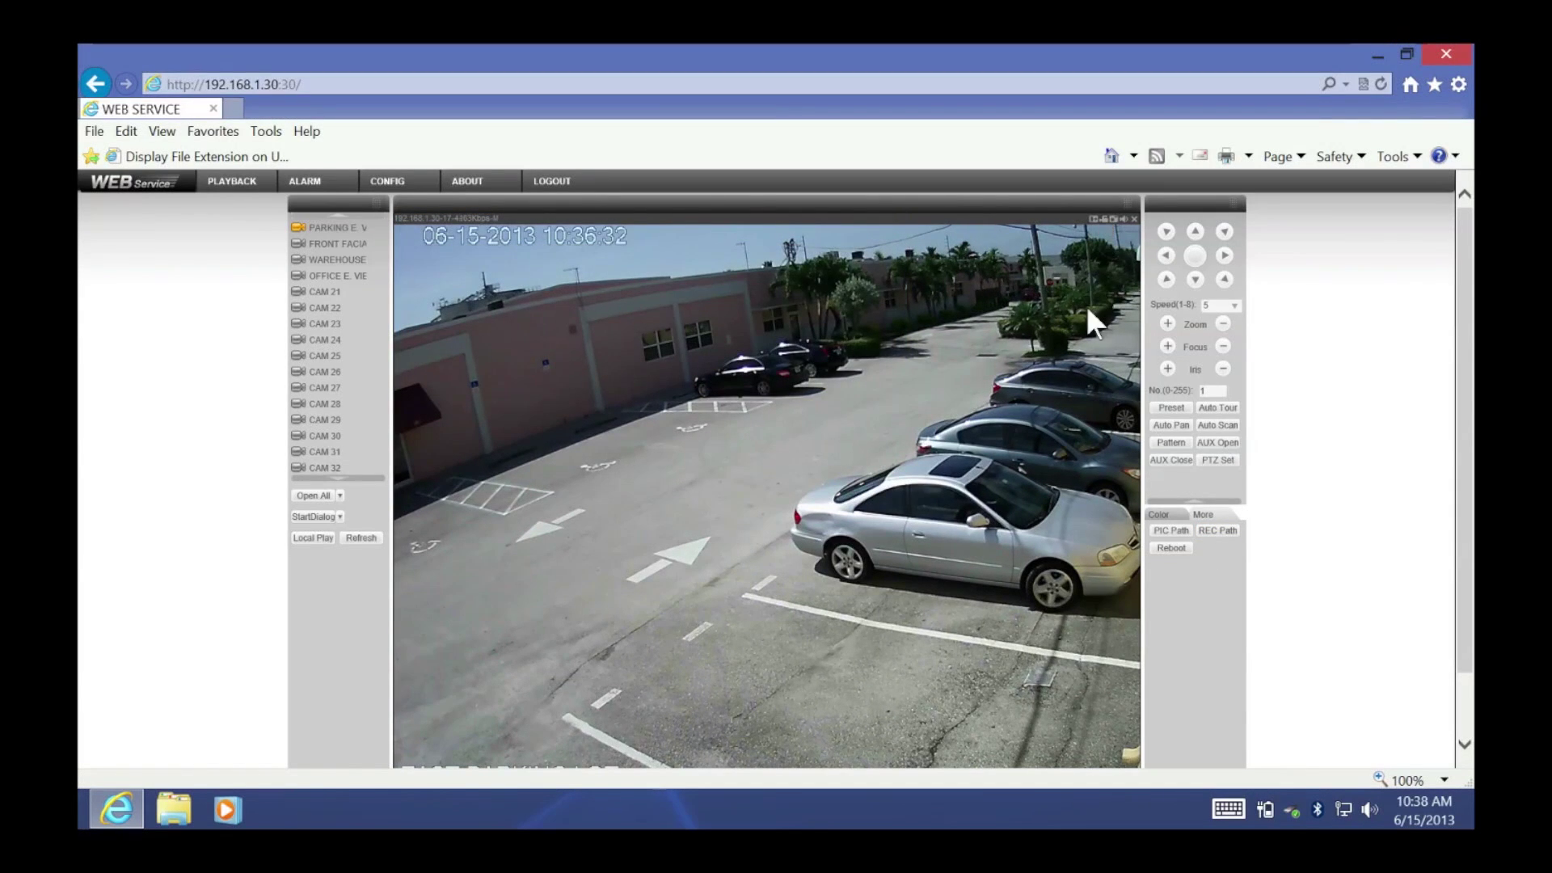
- Review the recording path again without changing it, and request a reboot of the device but cancel it
click(1214, 533)
drag(619, 301, 457, 319)
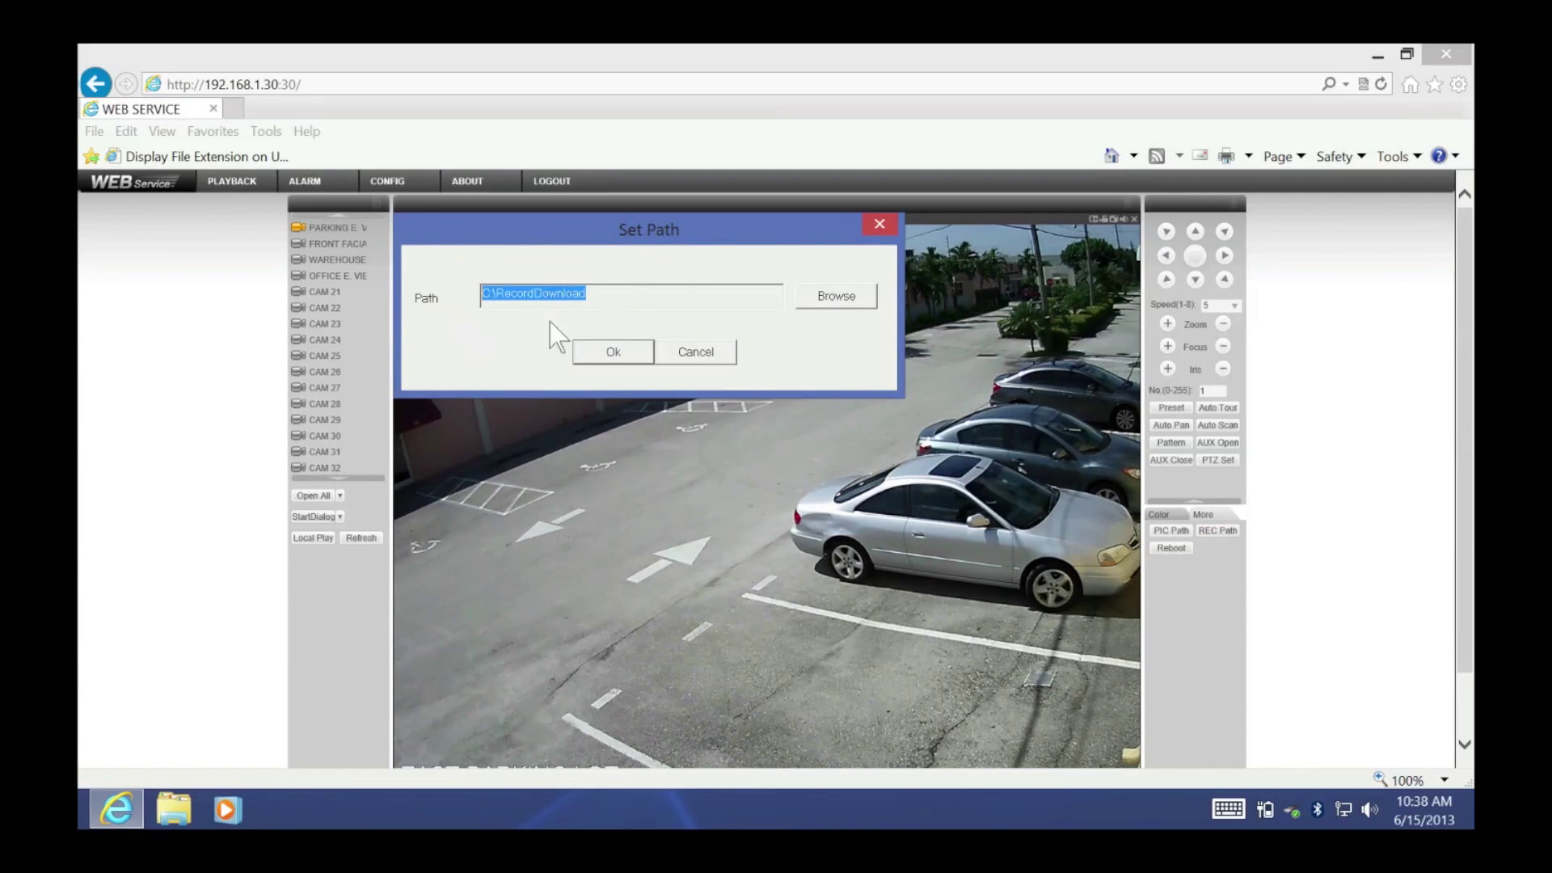
click(697, 354)
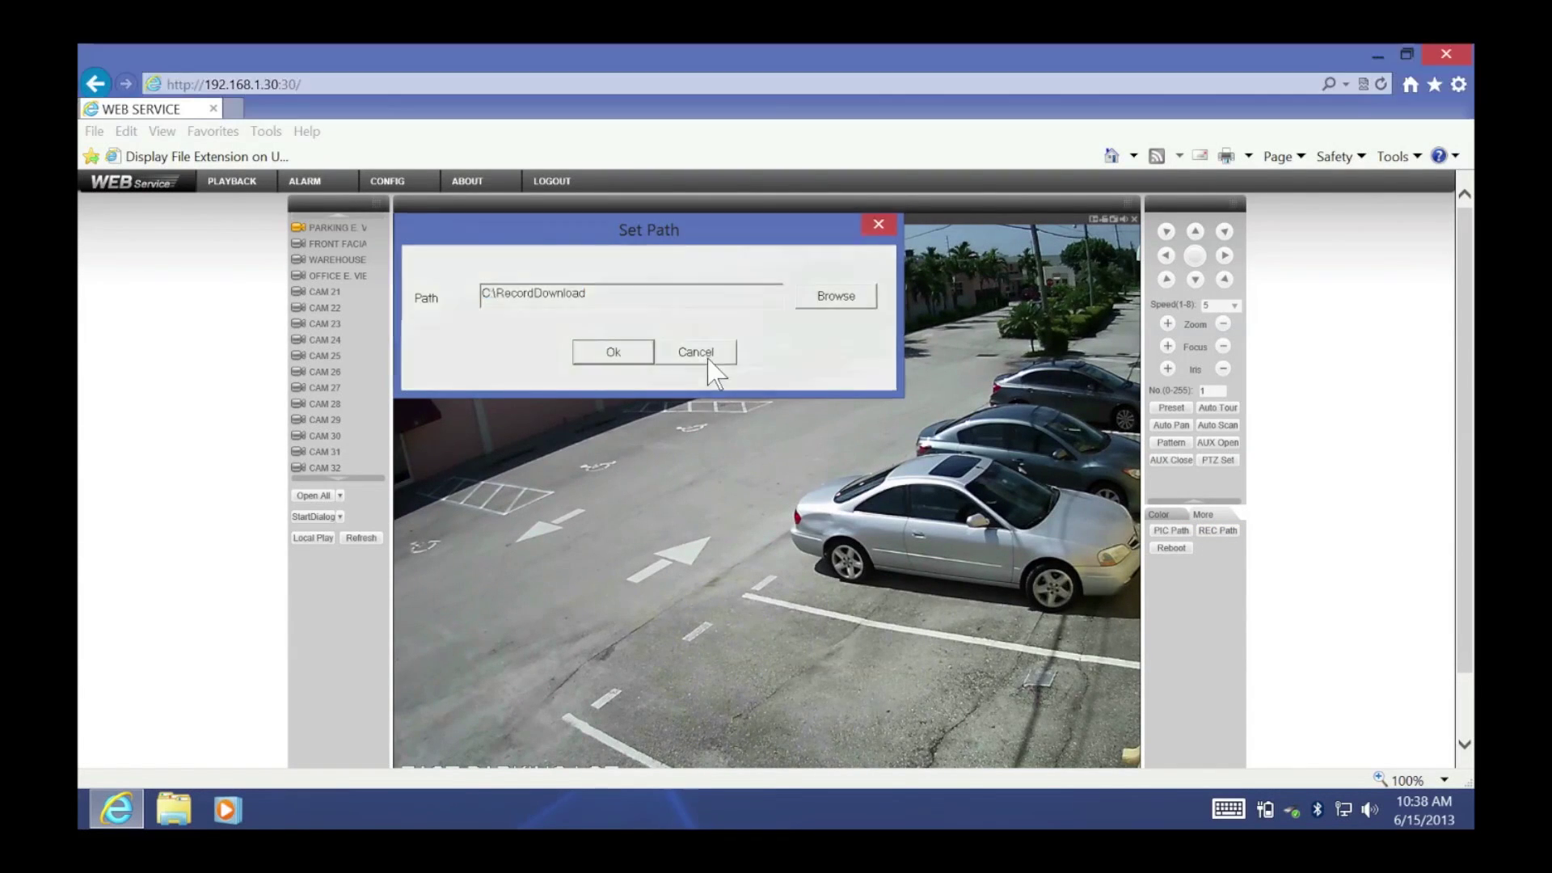
click(1174, 550)
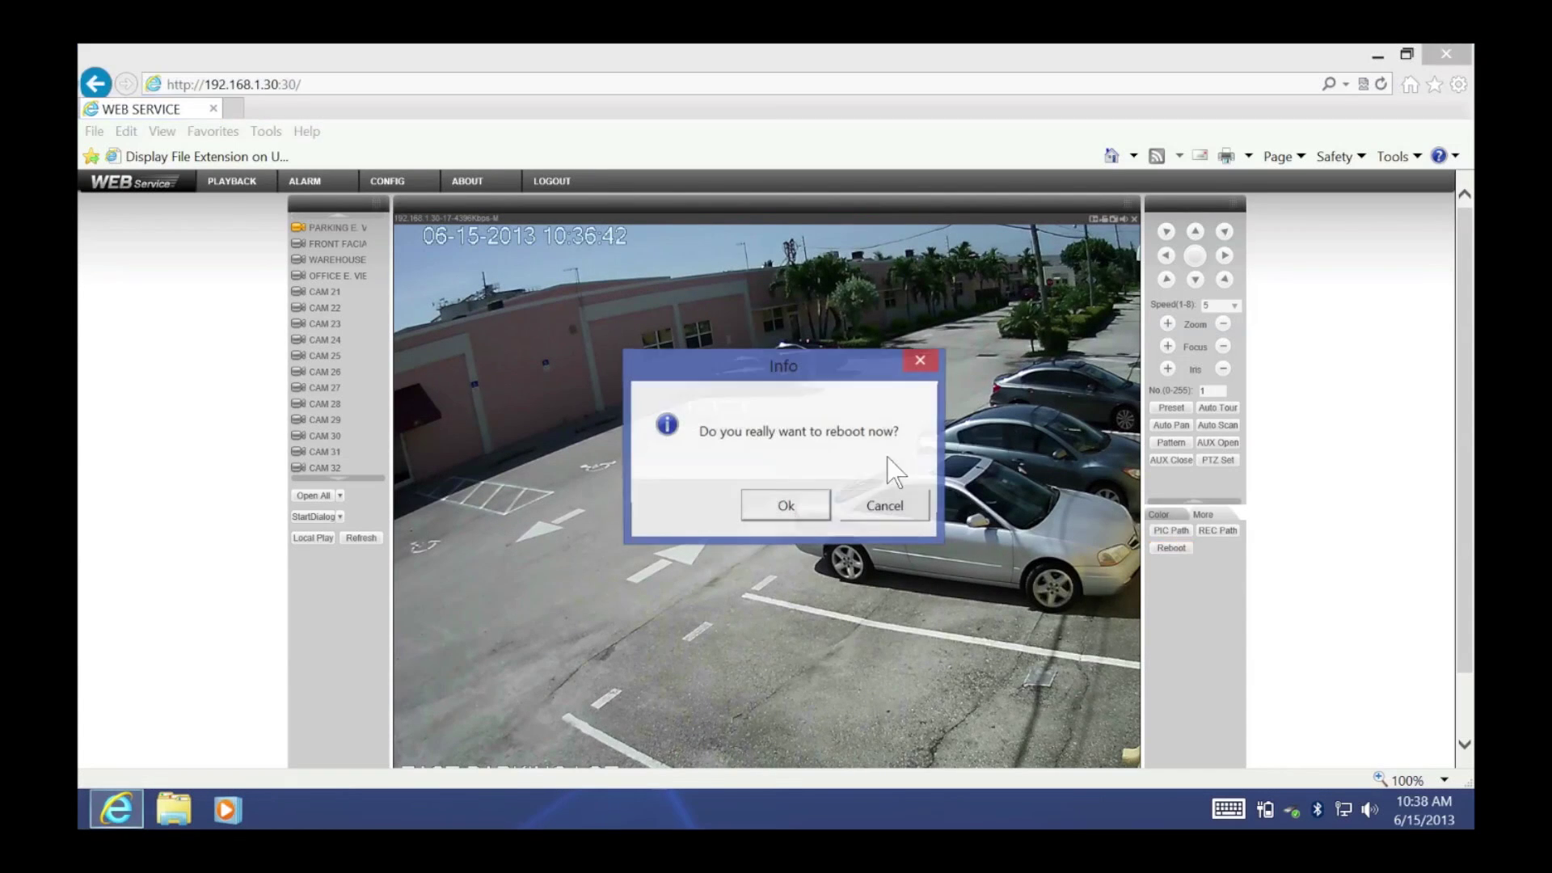
click(876, 509)
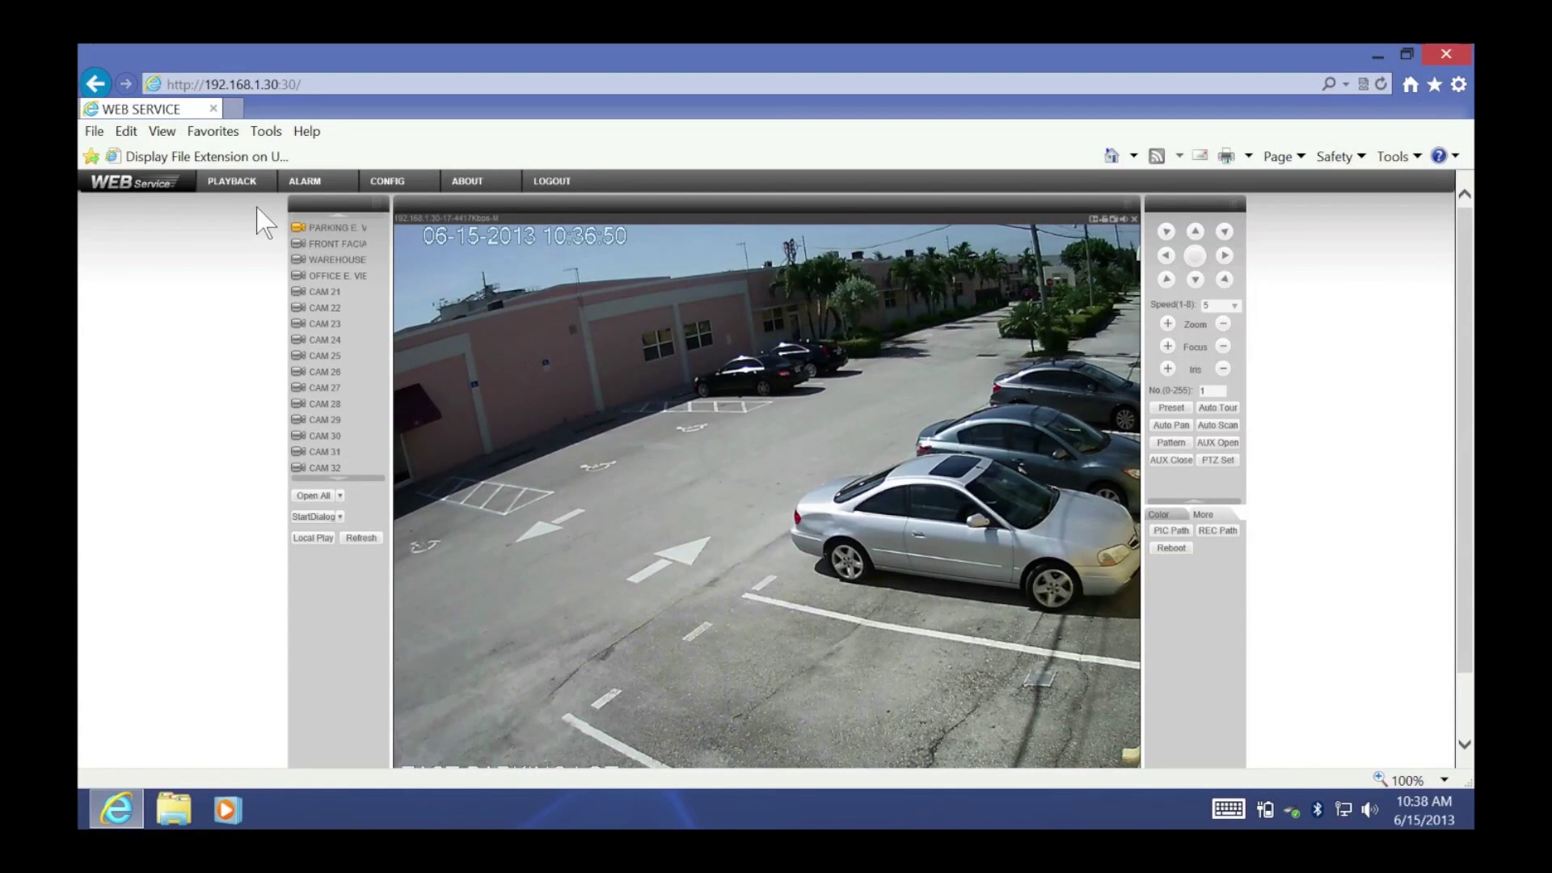
- Search the playback records of channel 17 in the main stream and dismiss the notice
click(235, 187)
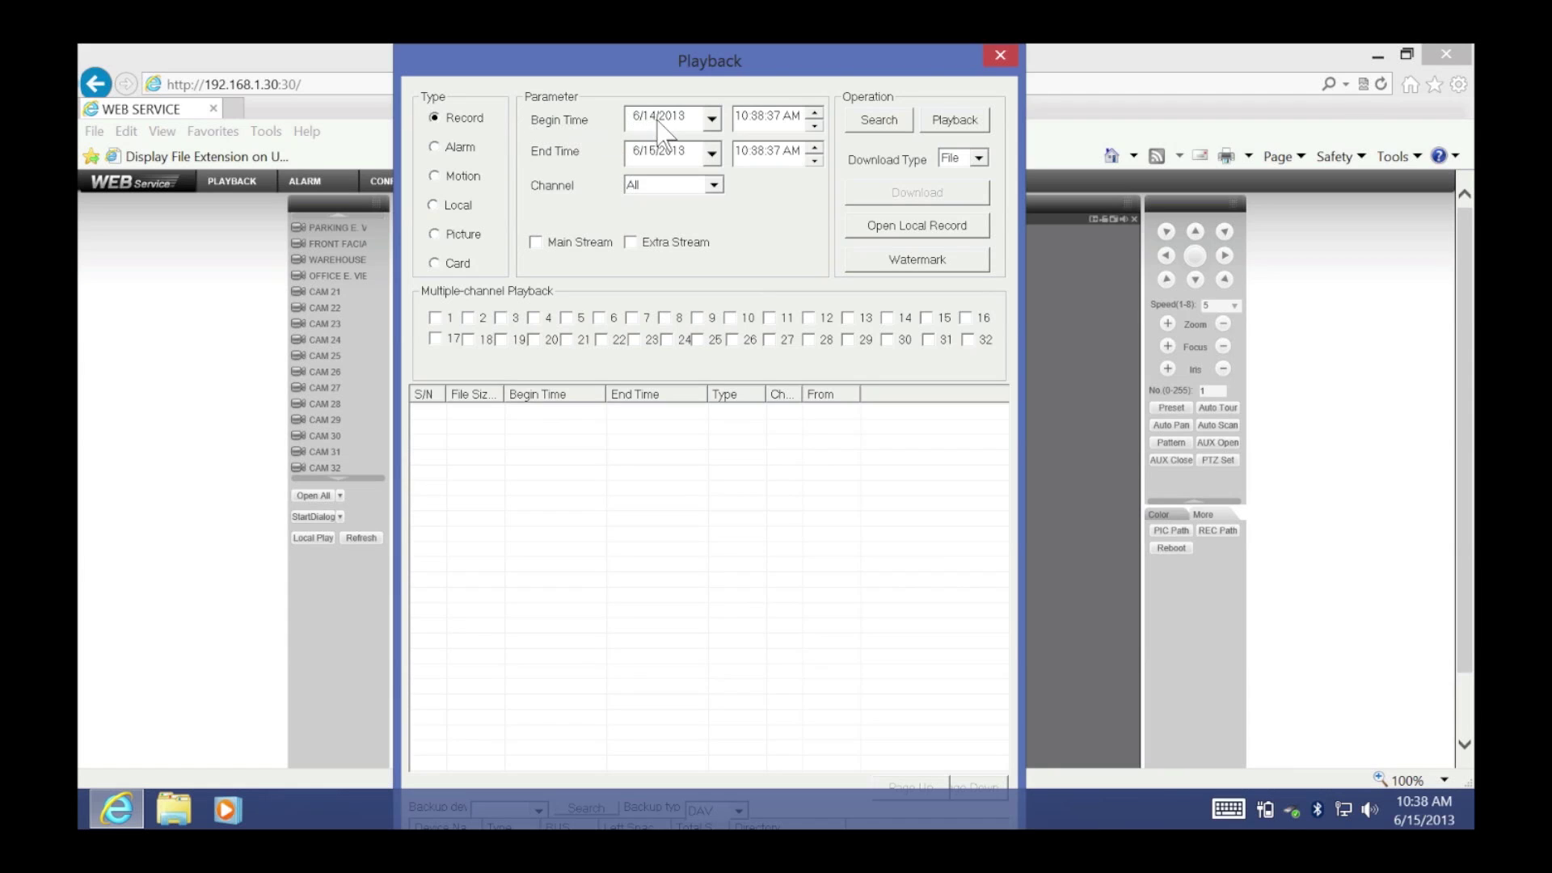
click(713, 185)
click(716, 271)
click(647, 304)
click(534, 242)
click(879, 119)
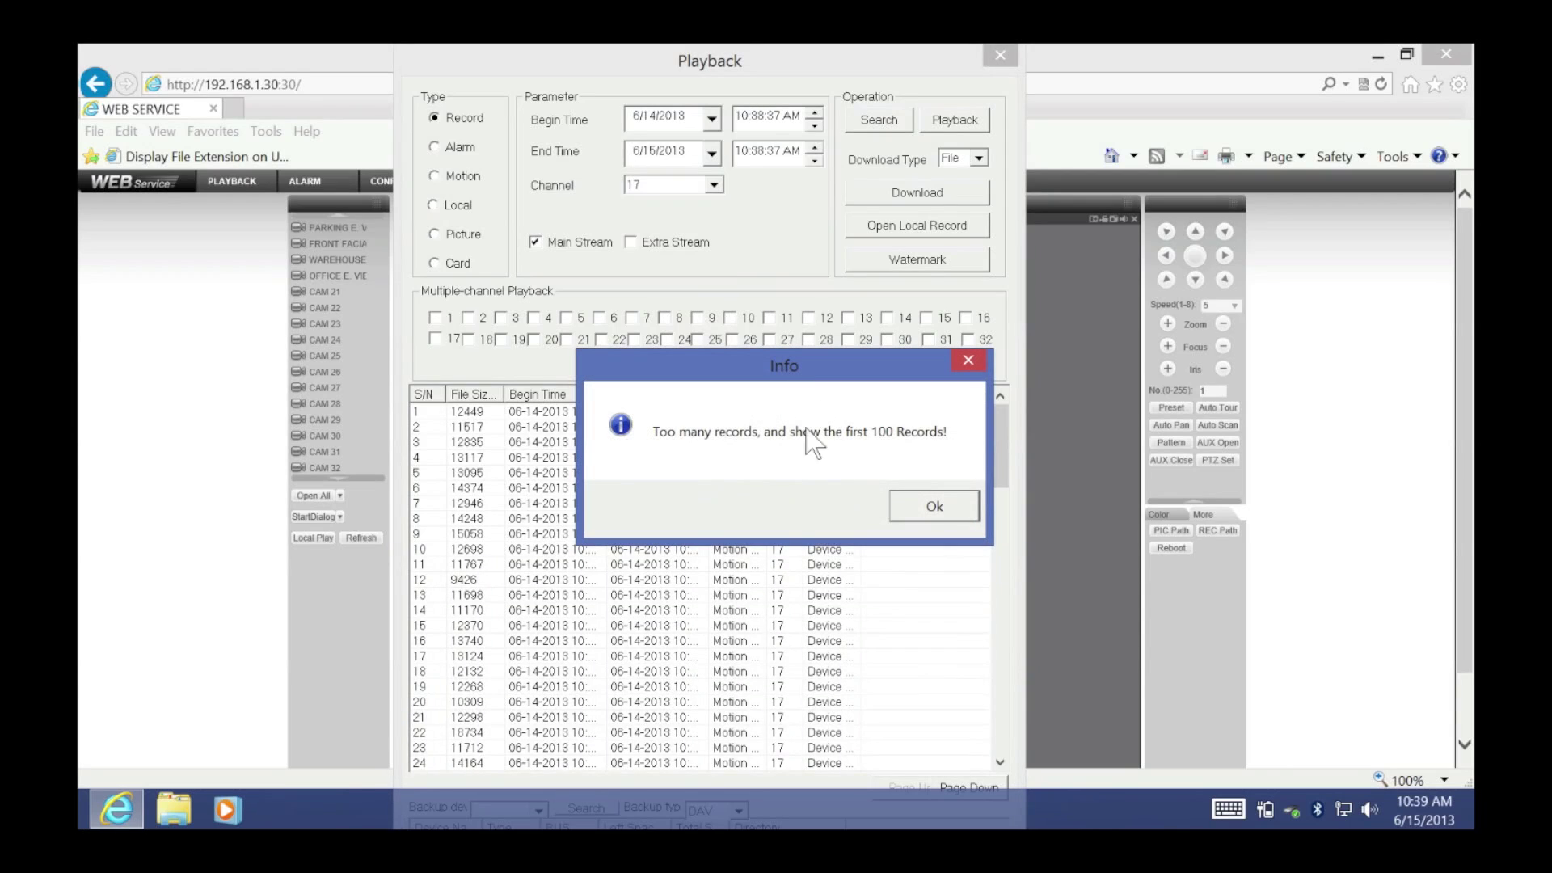
click(932, 517)
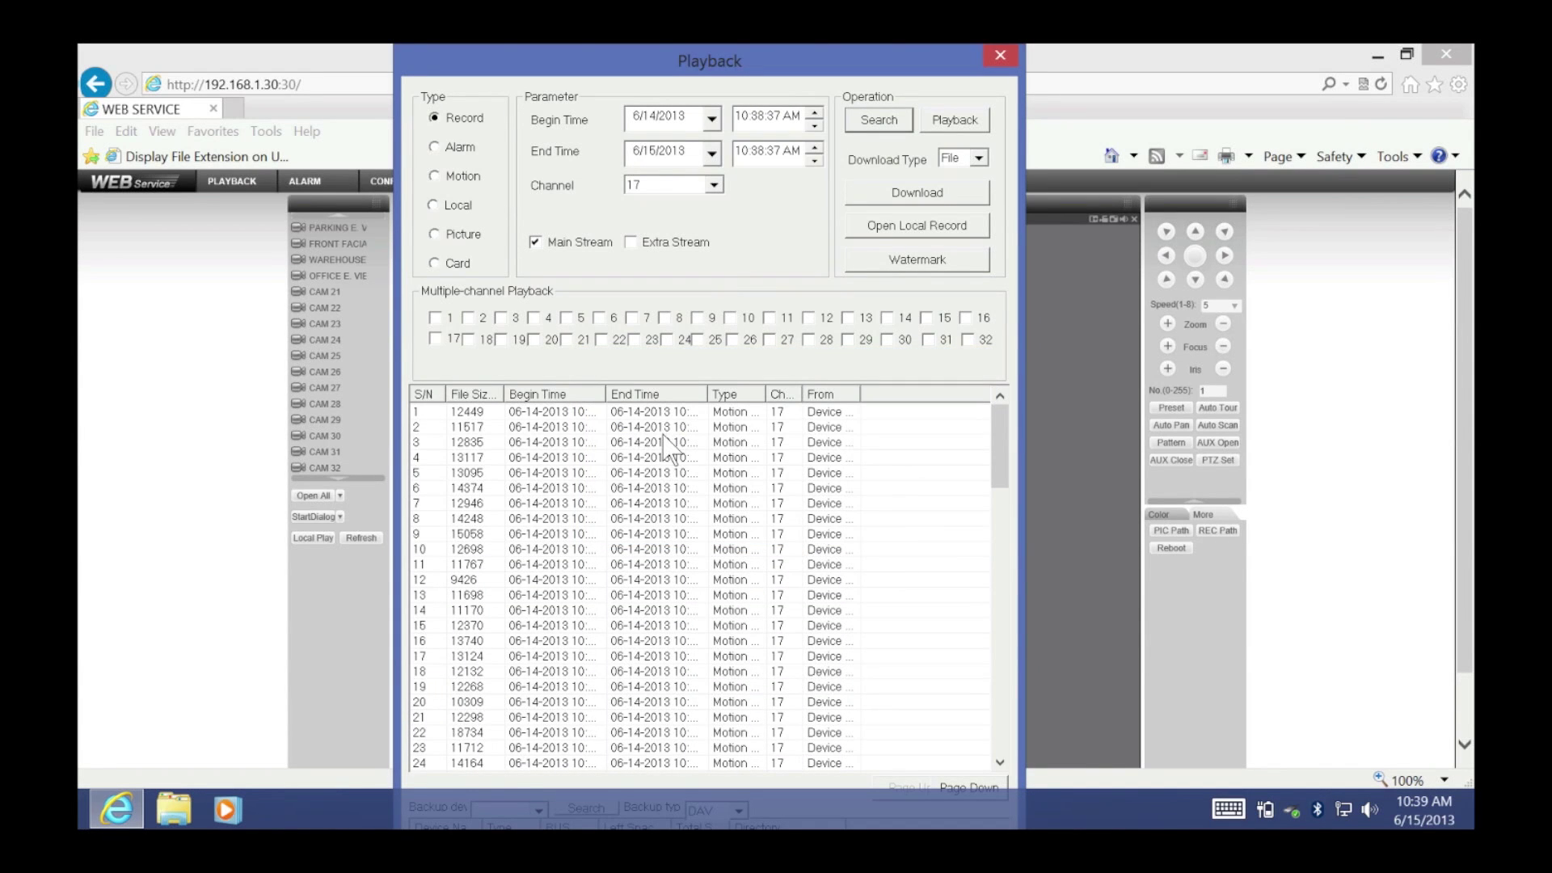
- Play the second recording in the list of channel 17 search results
double_click(570, 426)
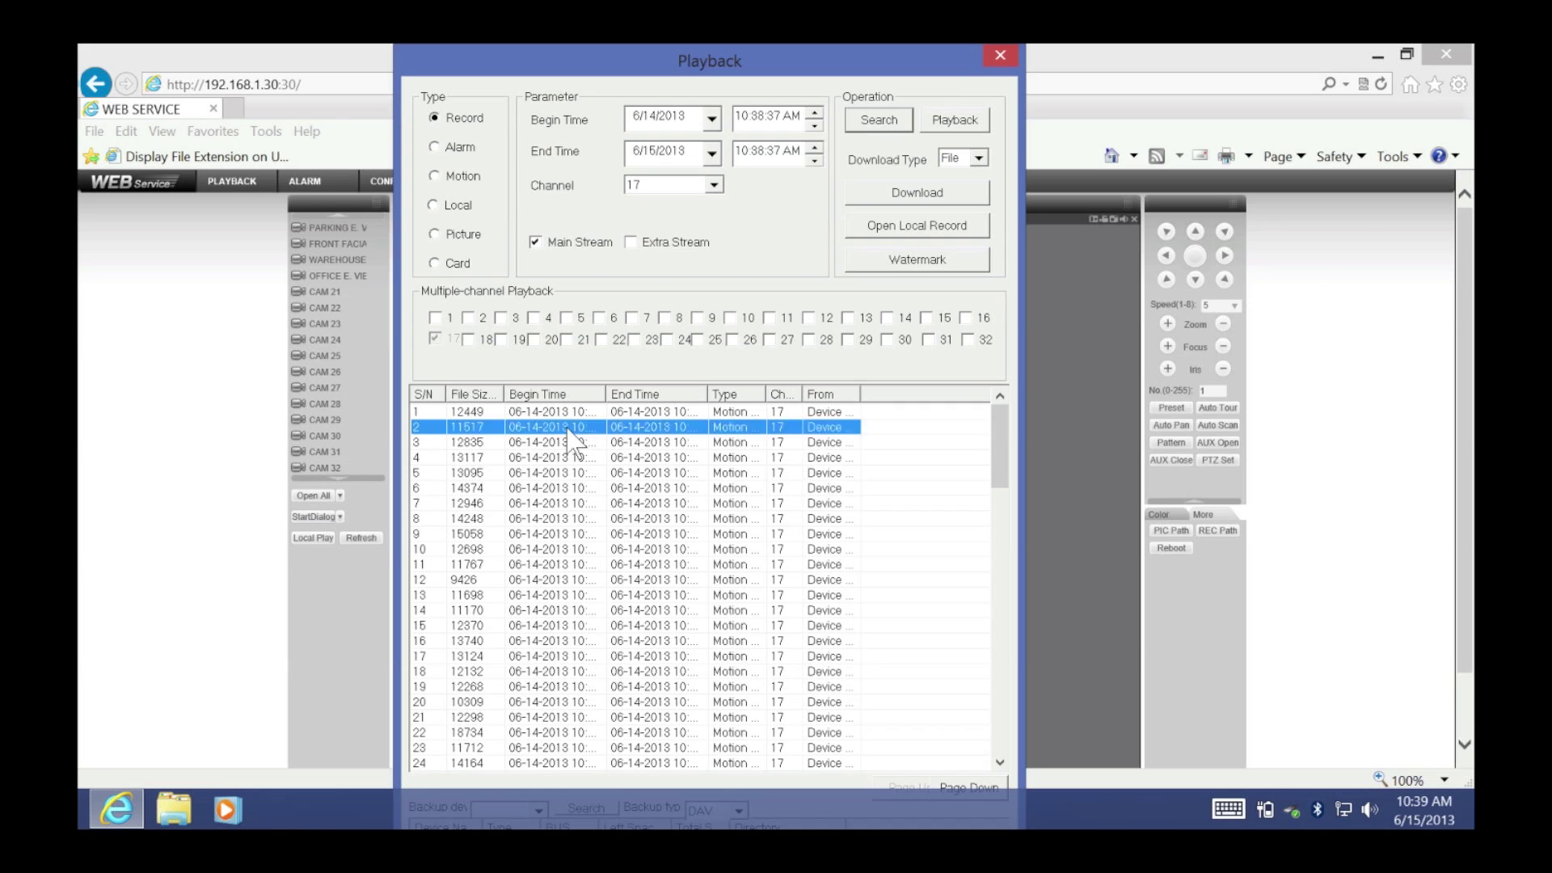
double_click(737, 431)
scroll(701, 450, down, 1)
scroll(716, 244, up, 1)
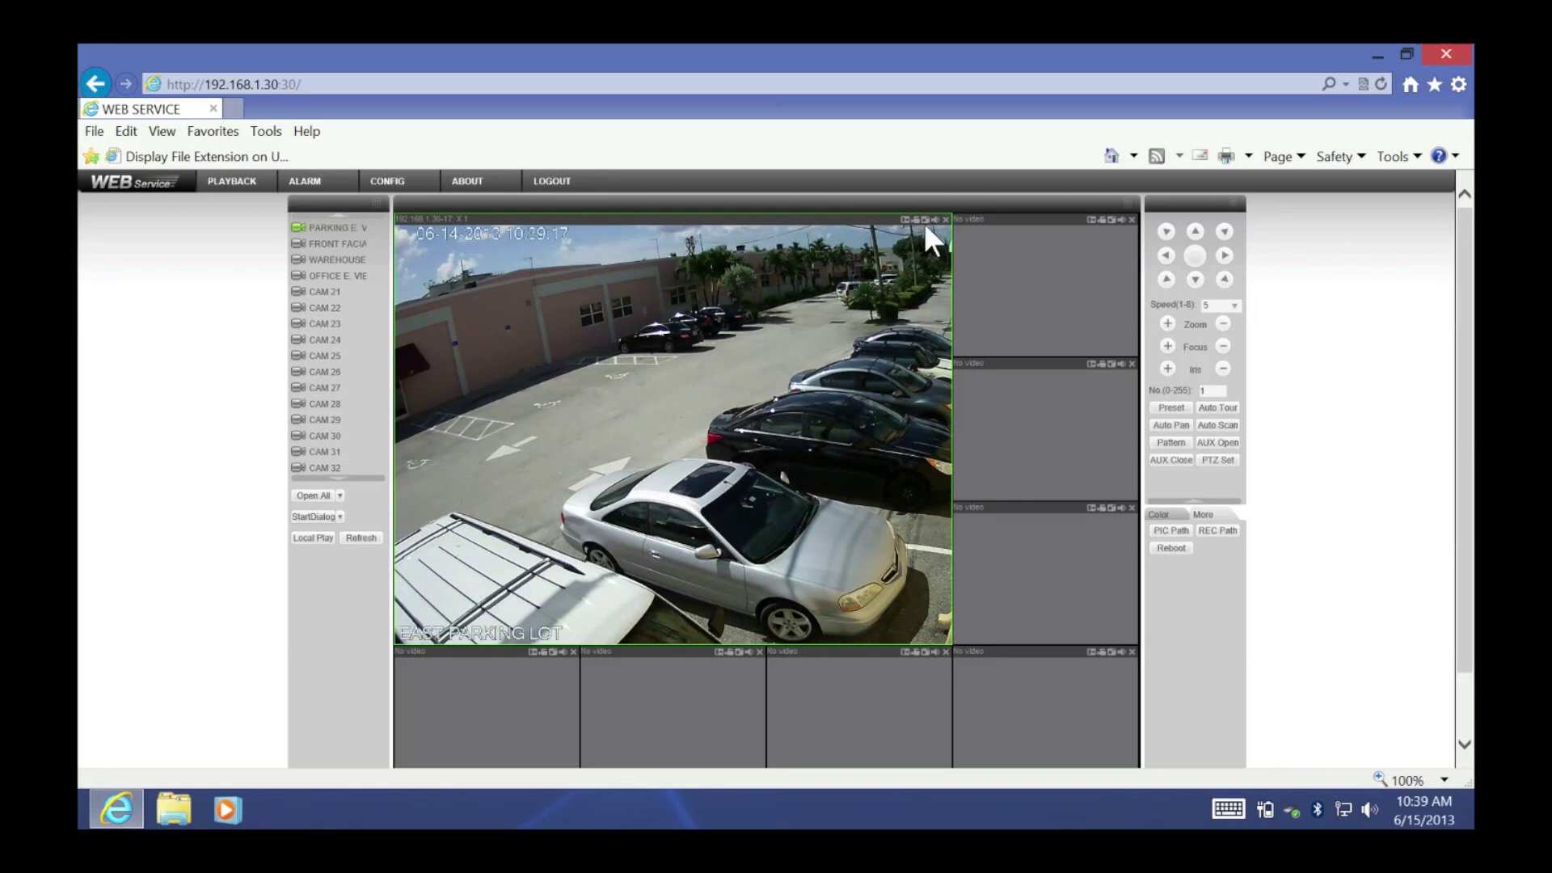
- Enlarge the playing recording to a single view, zoom digitally into the parked cars and restore the full picture
click(1005, 247)
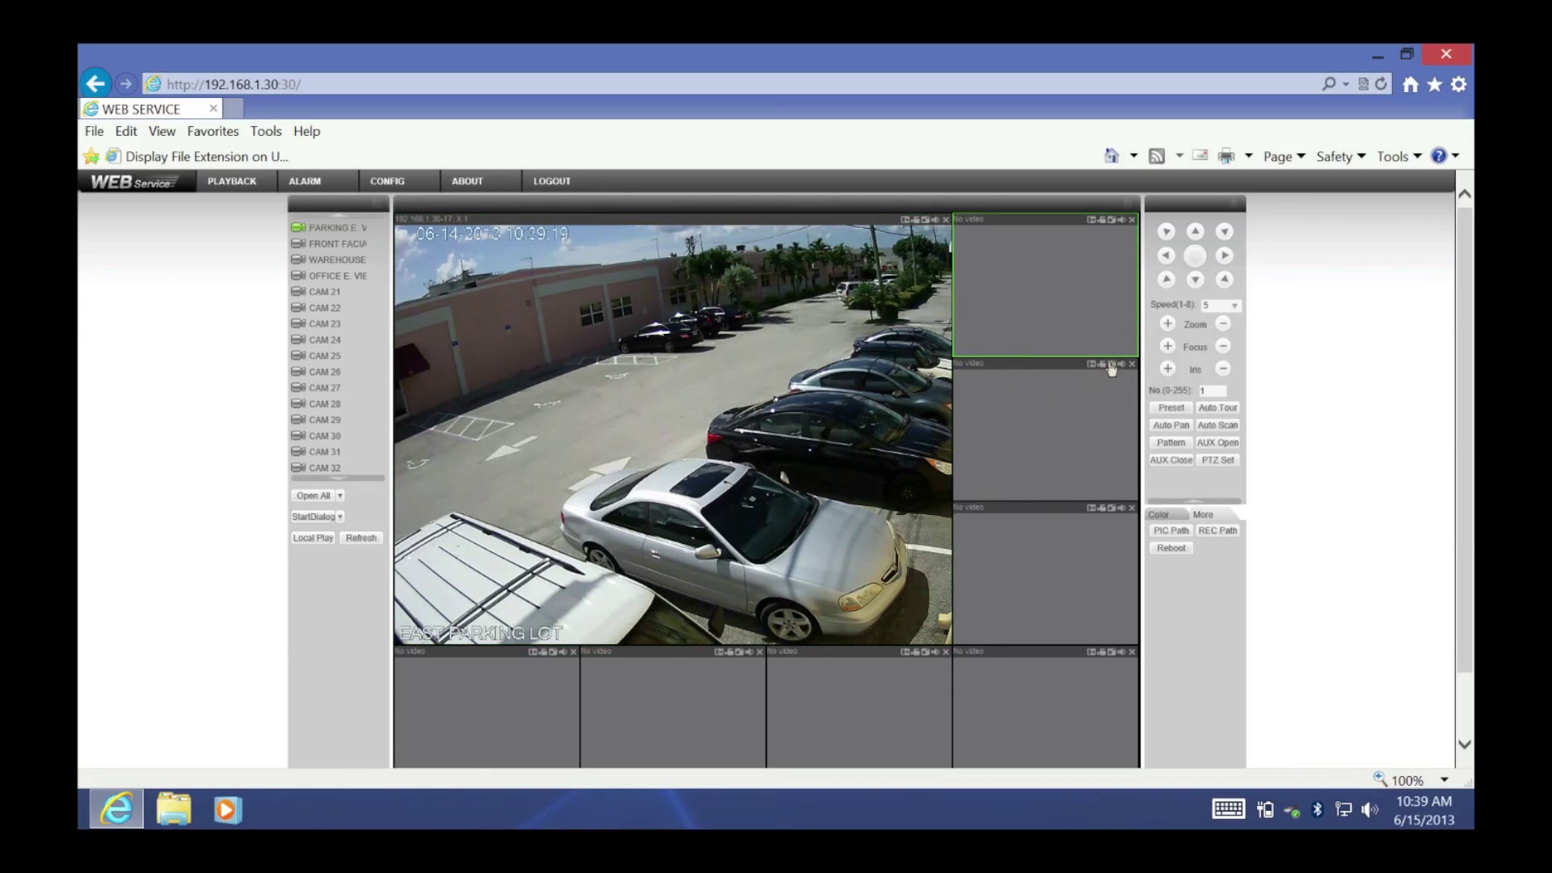
click(856, 278)
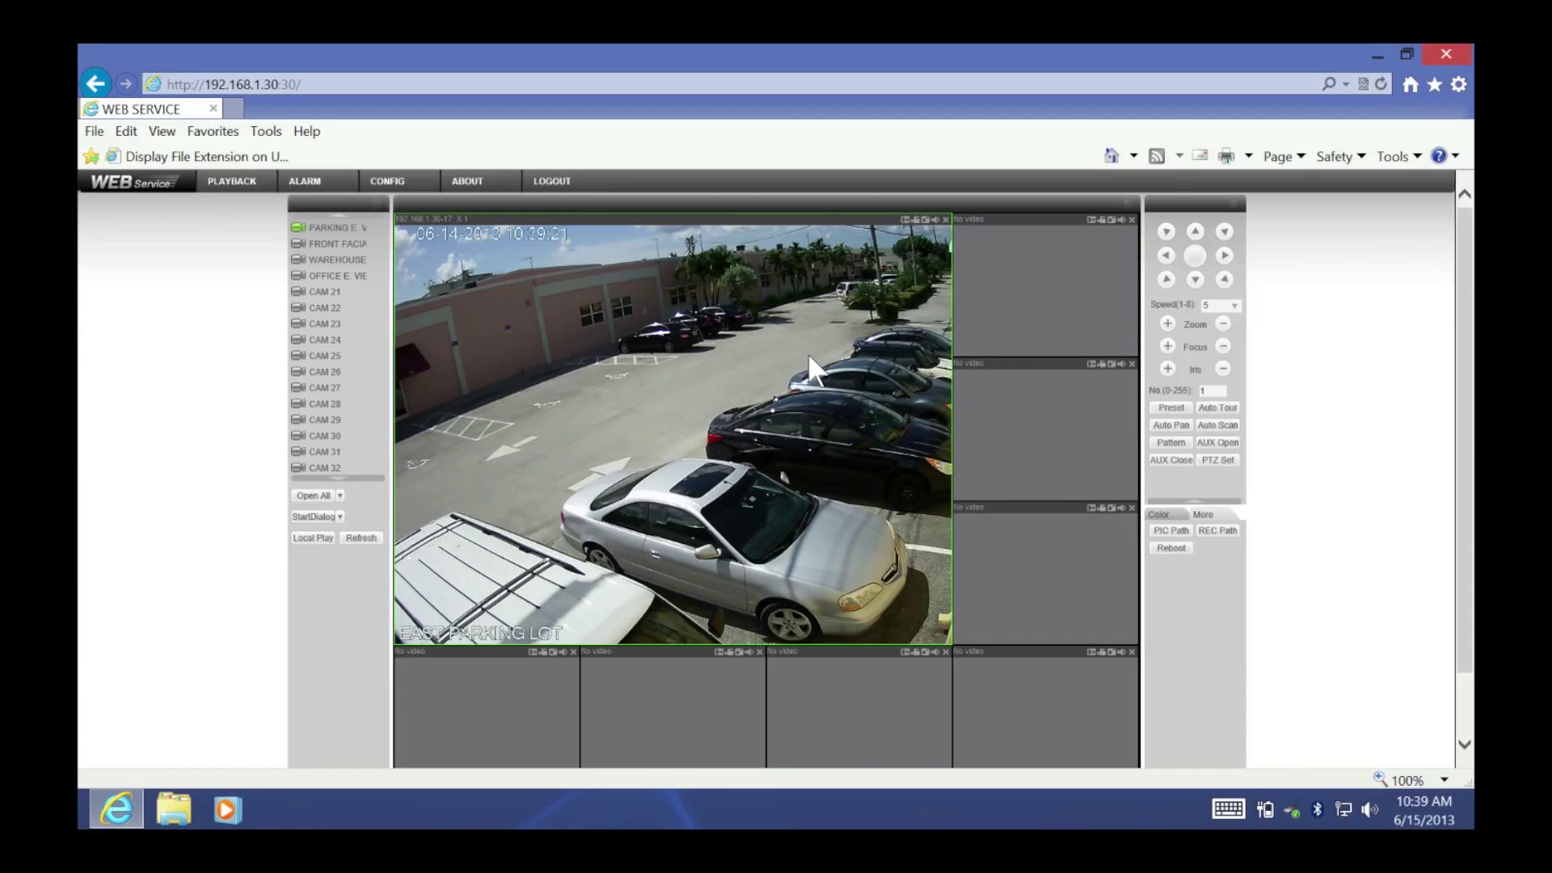
double_click(774, 365)
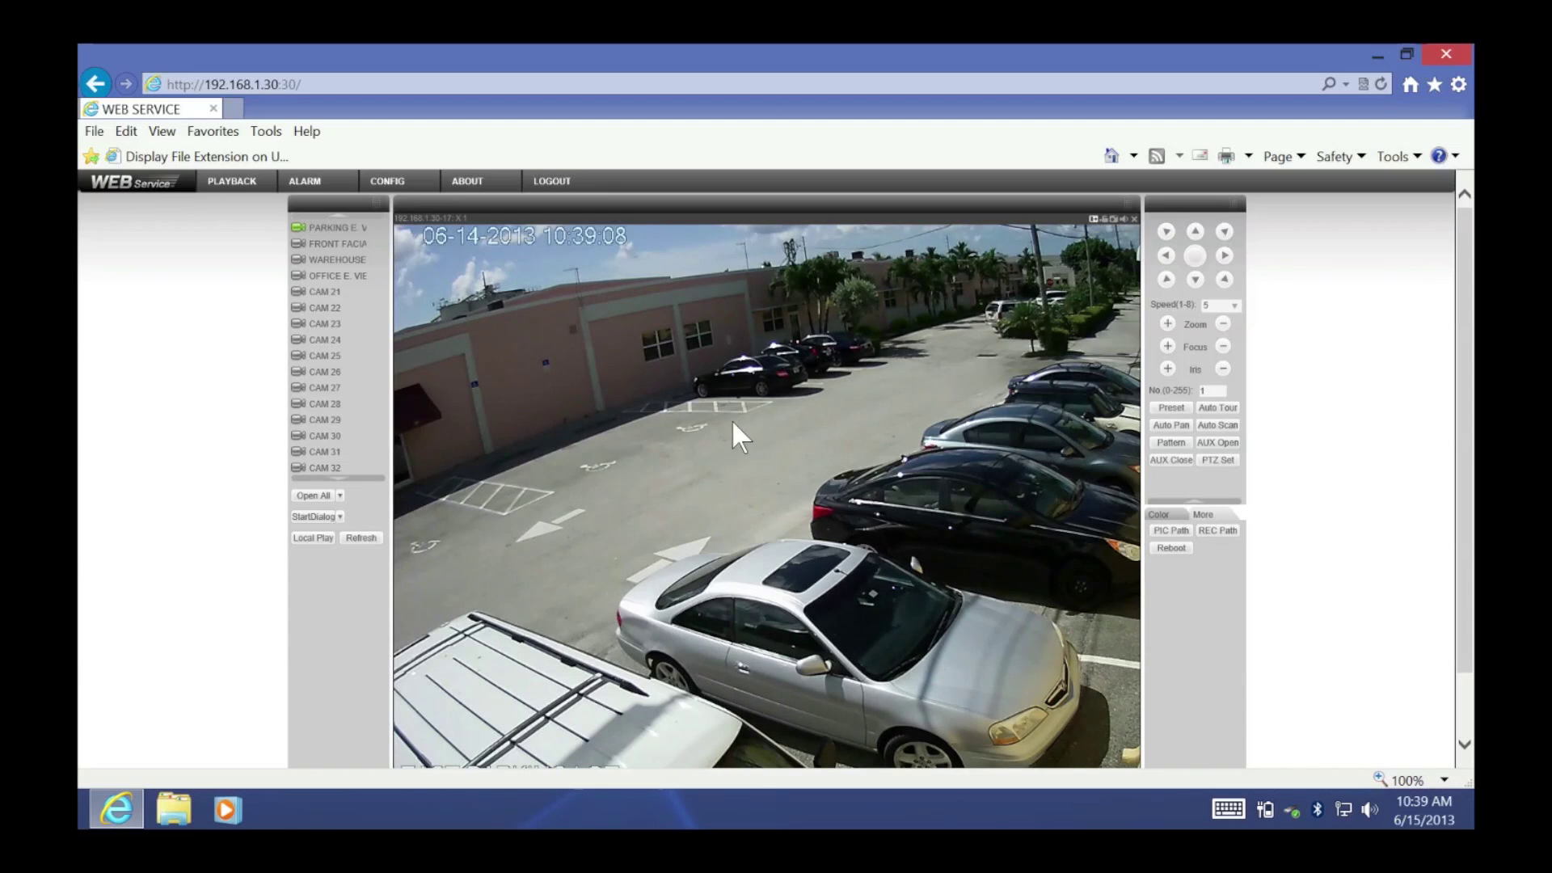
drag(639, 325, 1091, 722)
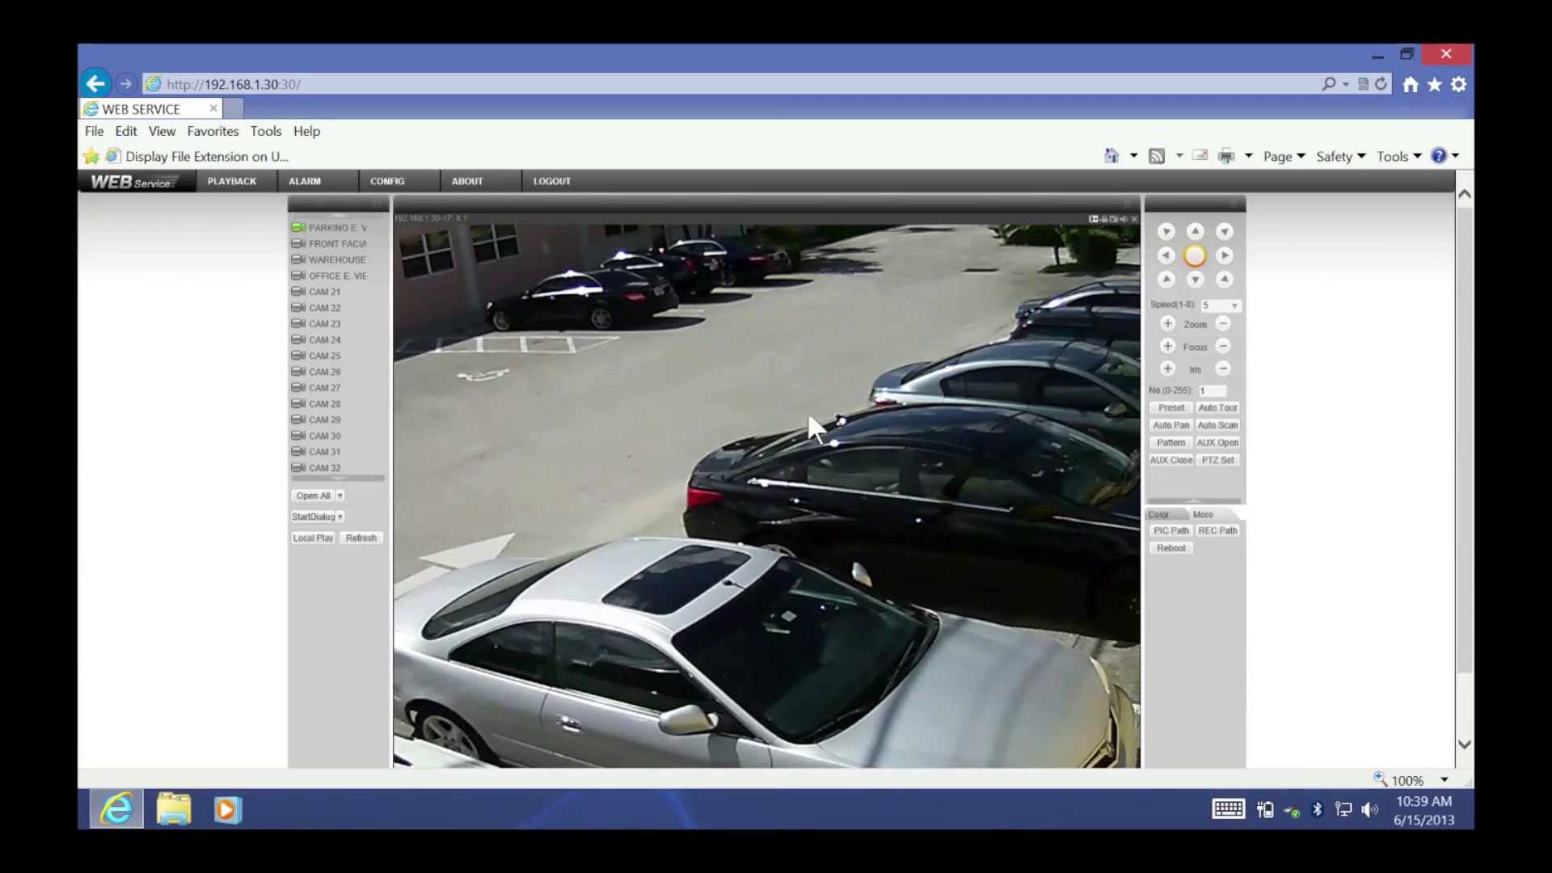
right_click(766, 351)
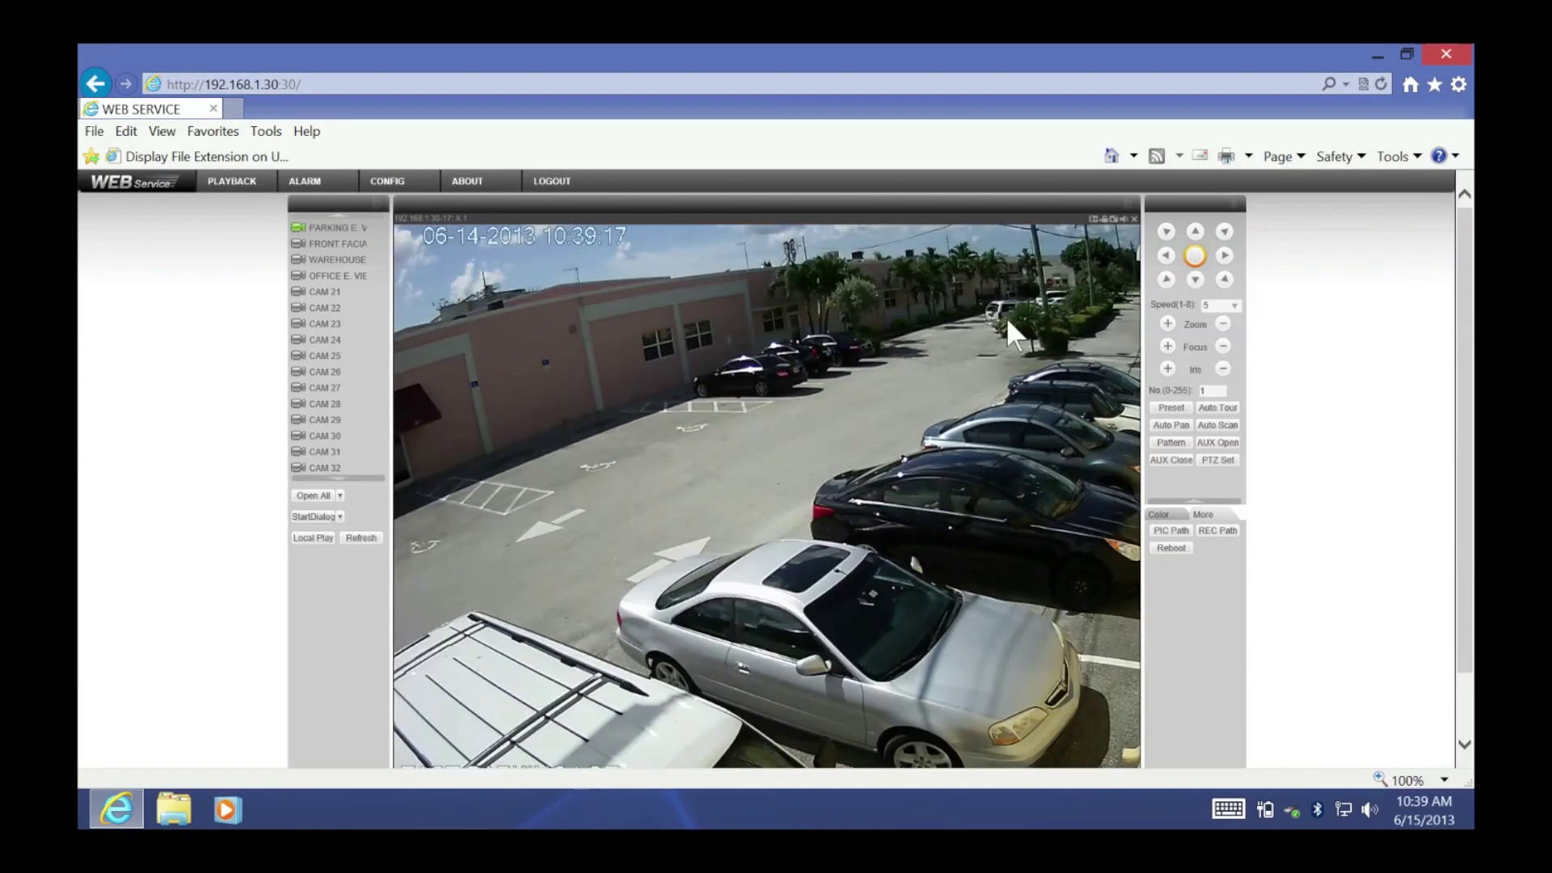
- Play the eighth recording in the channel 17 playback list and capture a snapshot of it
click(1108, 220)
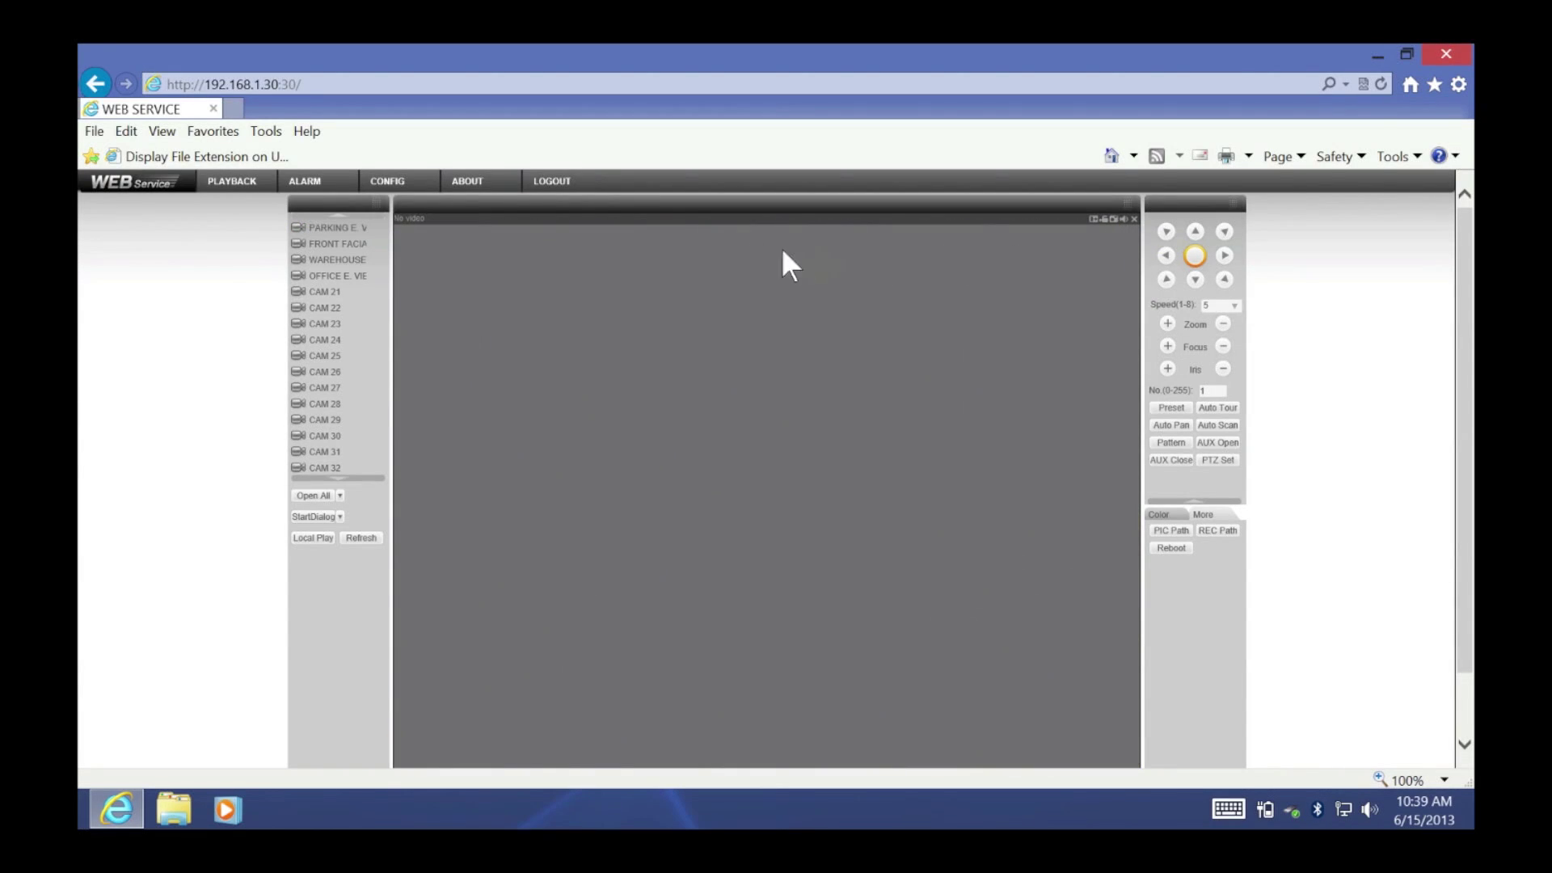
click(248, 181)
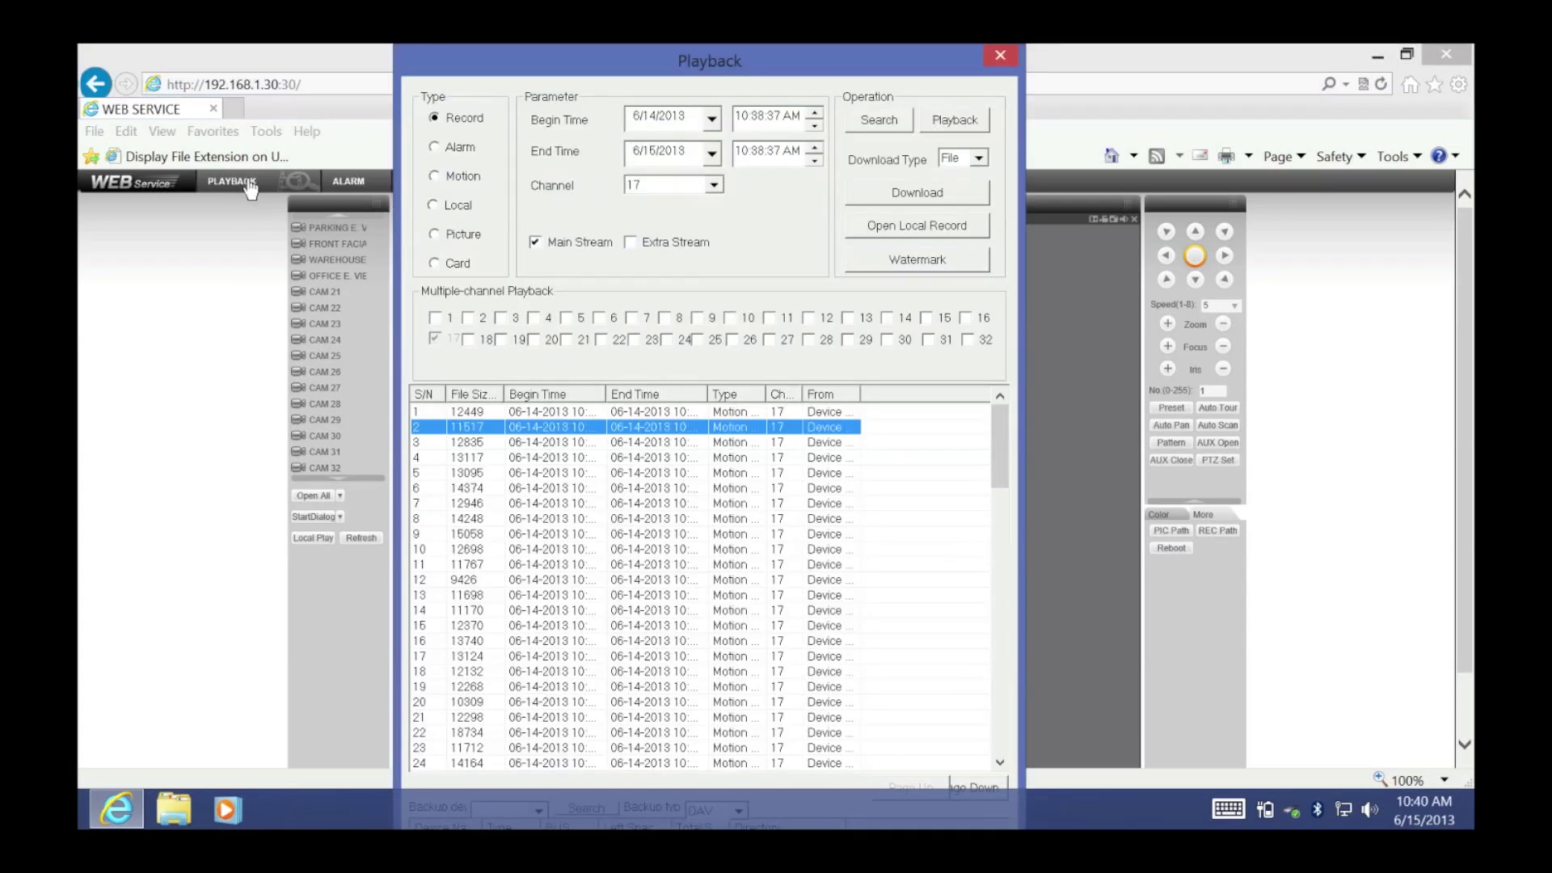
double_click(569, 518)
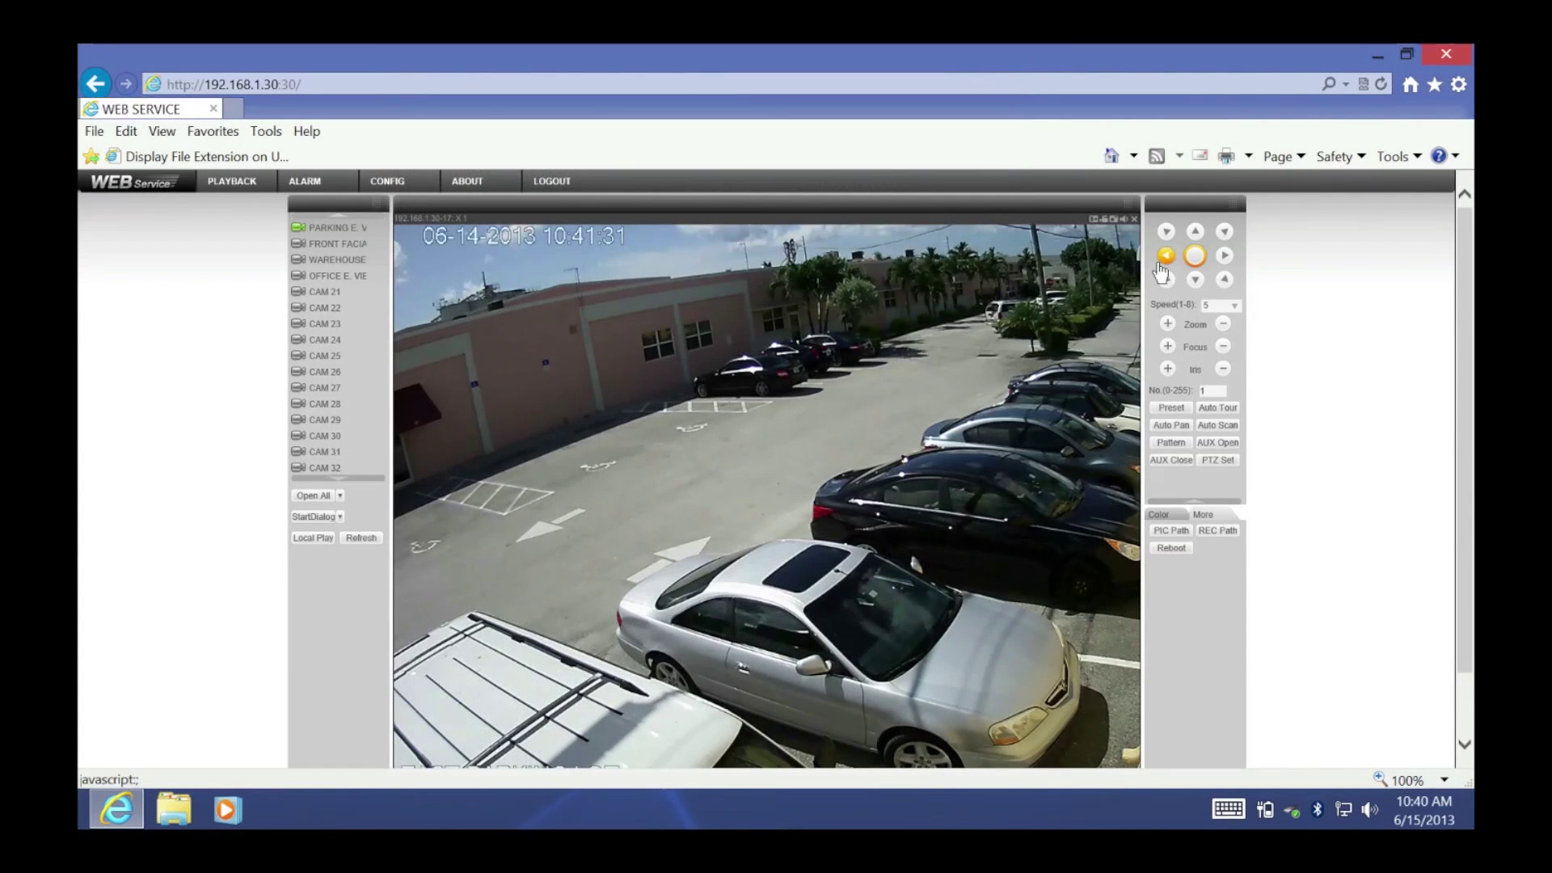
click(1104, 219)
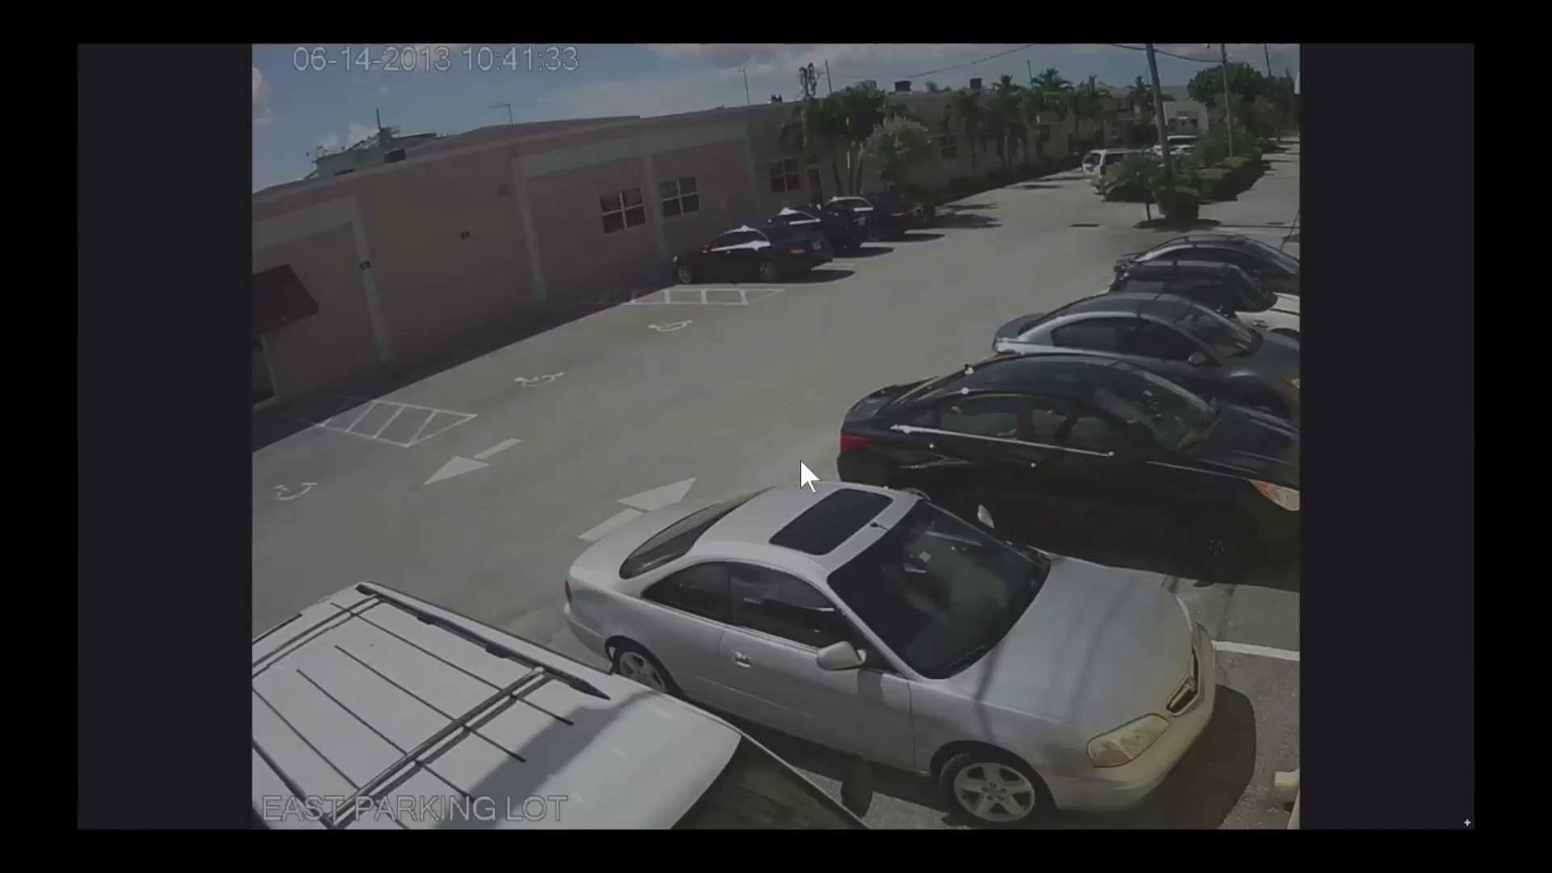
- Leave the snapshot in the Photos app and switch back to the web service on the desktop
key(Escape)
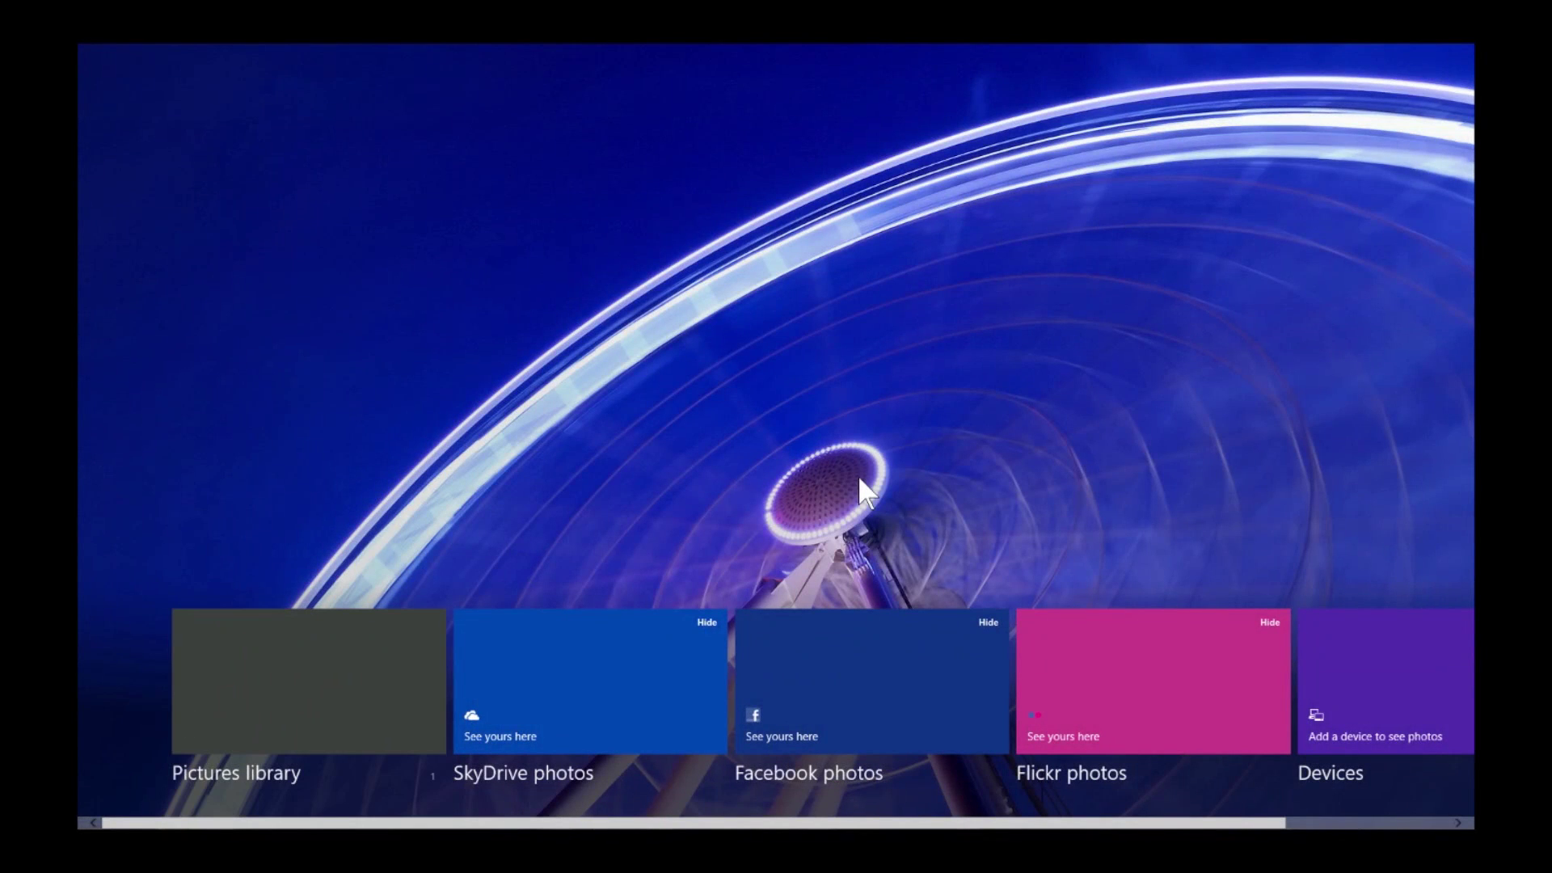
click(85, 820)
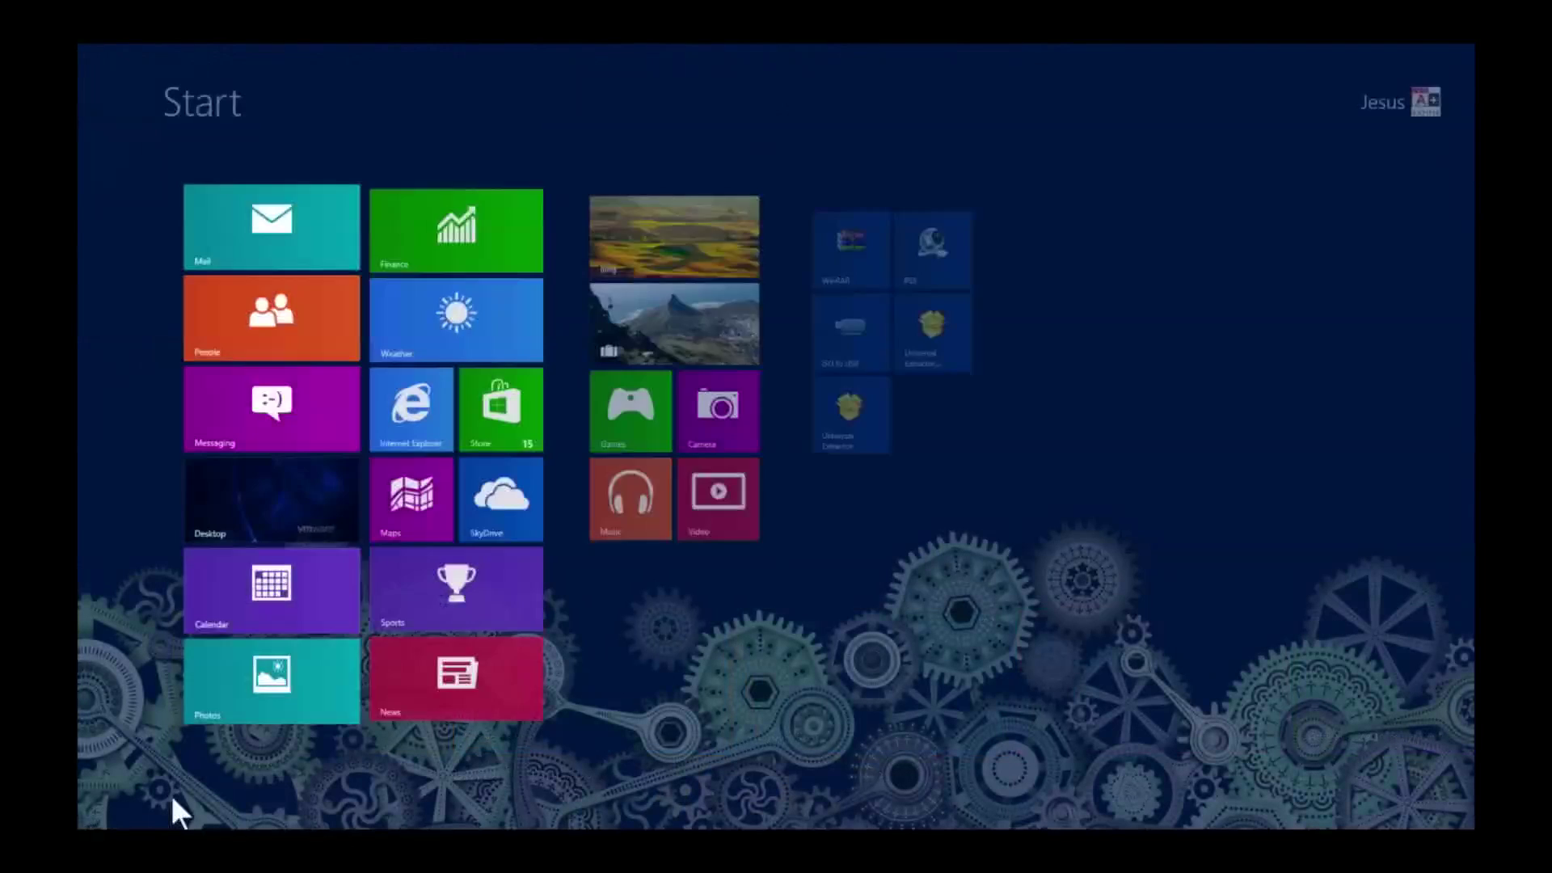
click(323, 525)
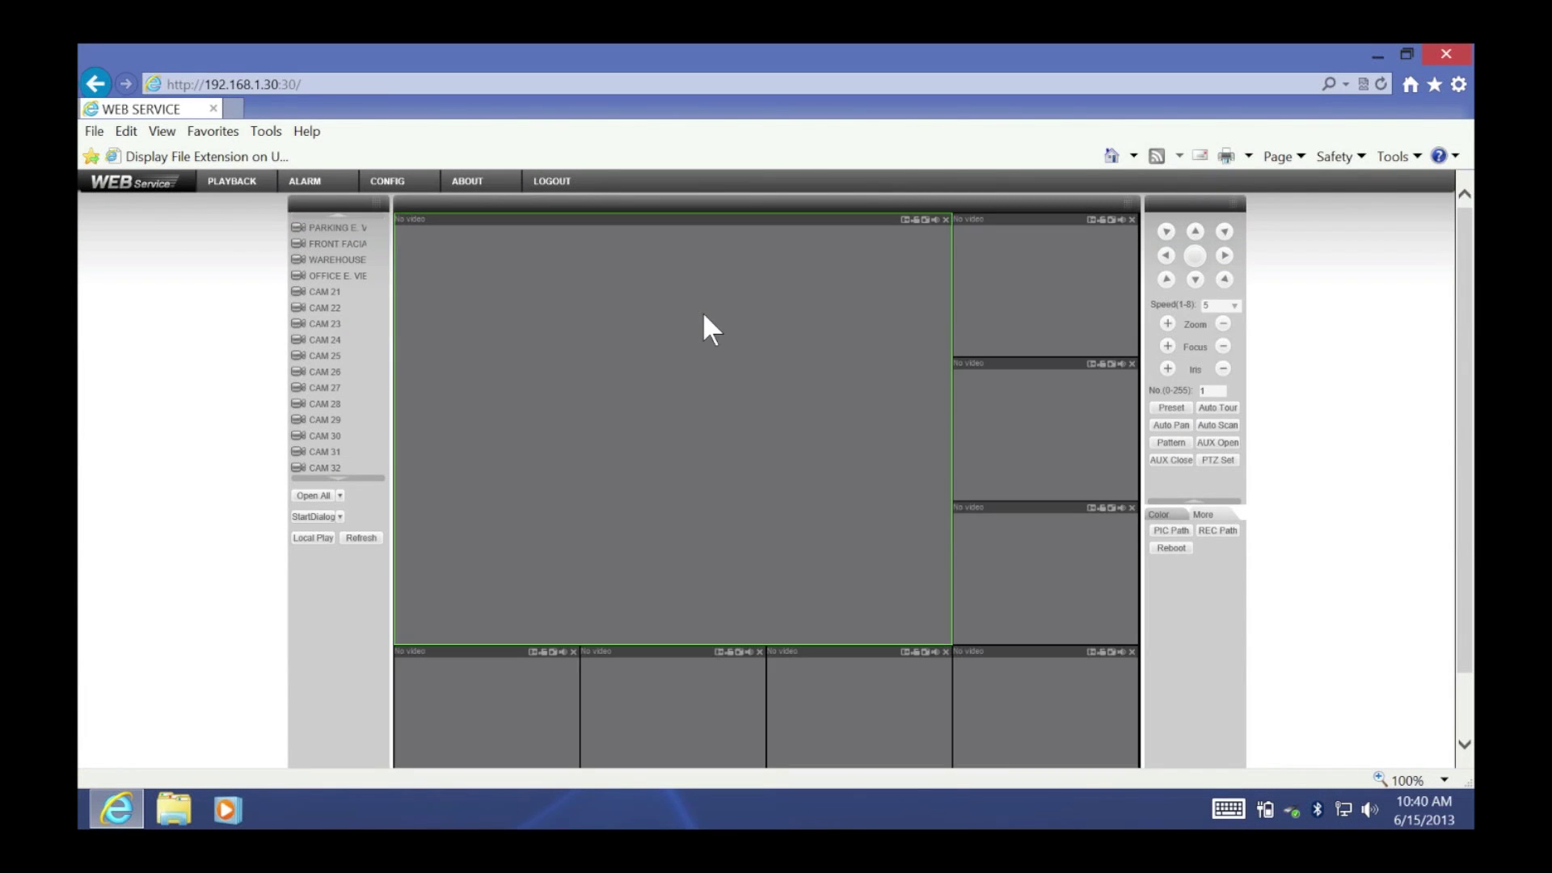
- Switch the live view to a 16-pane layout and open the PARKING E., FRONT, WAREHOUSE and OFFICE E. cameras in the first row
scroll(778, 355, down, 1)
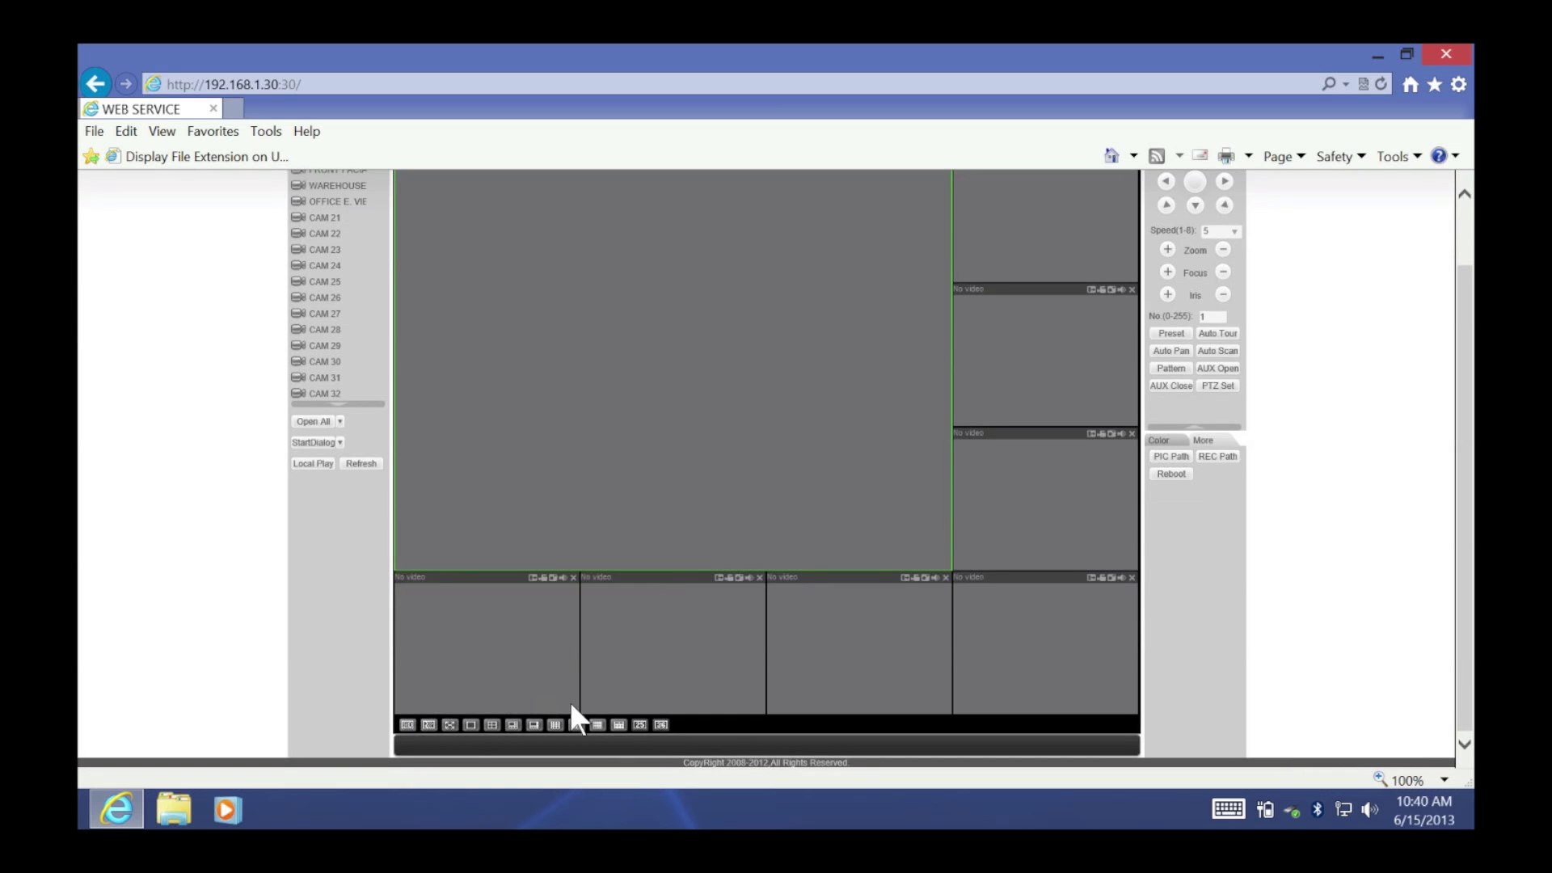
click(597, 725)
scroll(545, 464, up, 1)
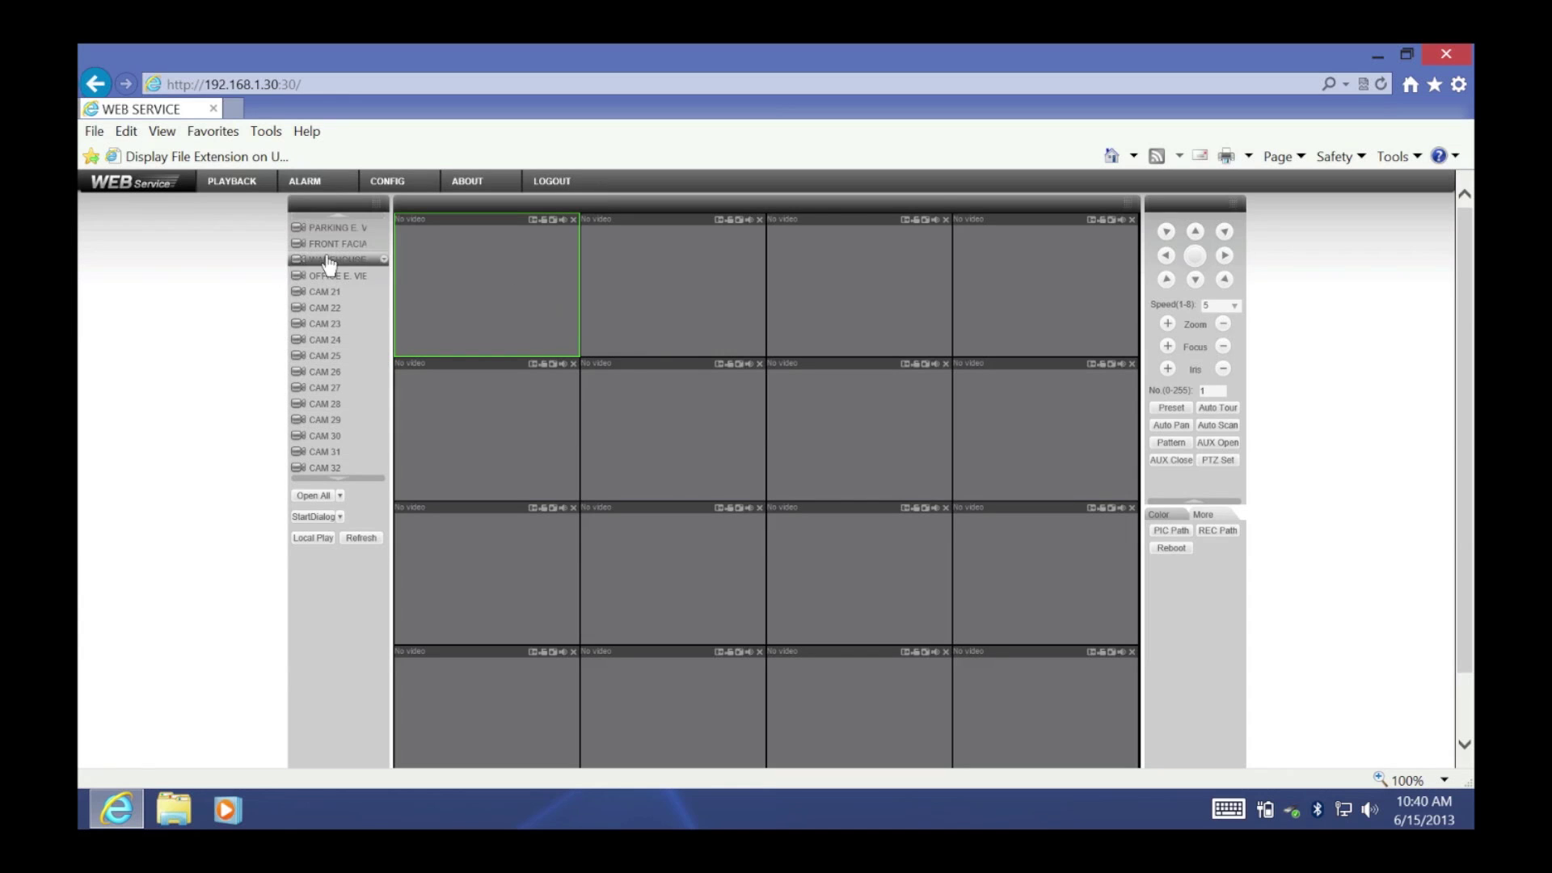
double_click(324, 243)
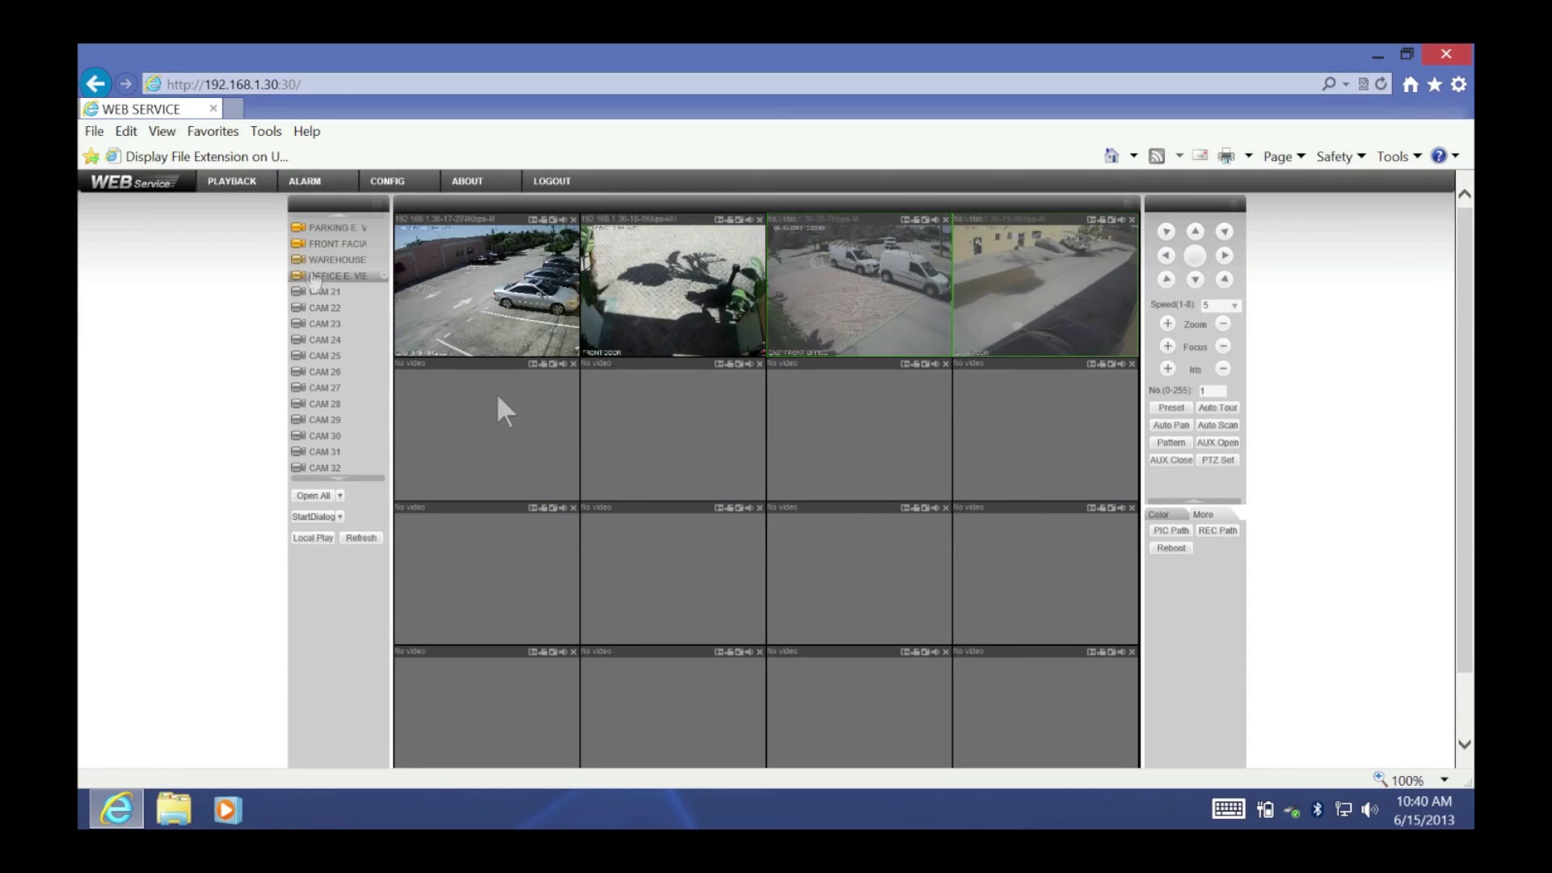
- Fill the second row with the first desk camera, WAREHOUSE and BENCH VIEW from the first half of the camera list
click(502, 421)
scroll(321, 265, up, 5)
double_click(301, 228)
double_click(306, 242)
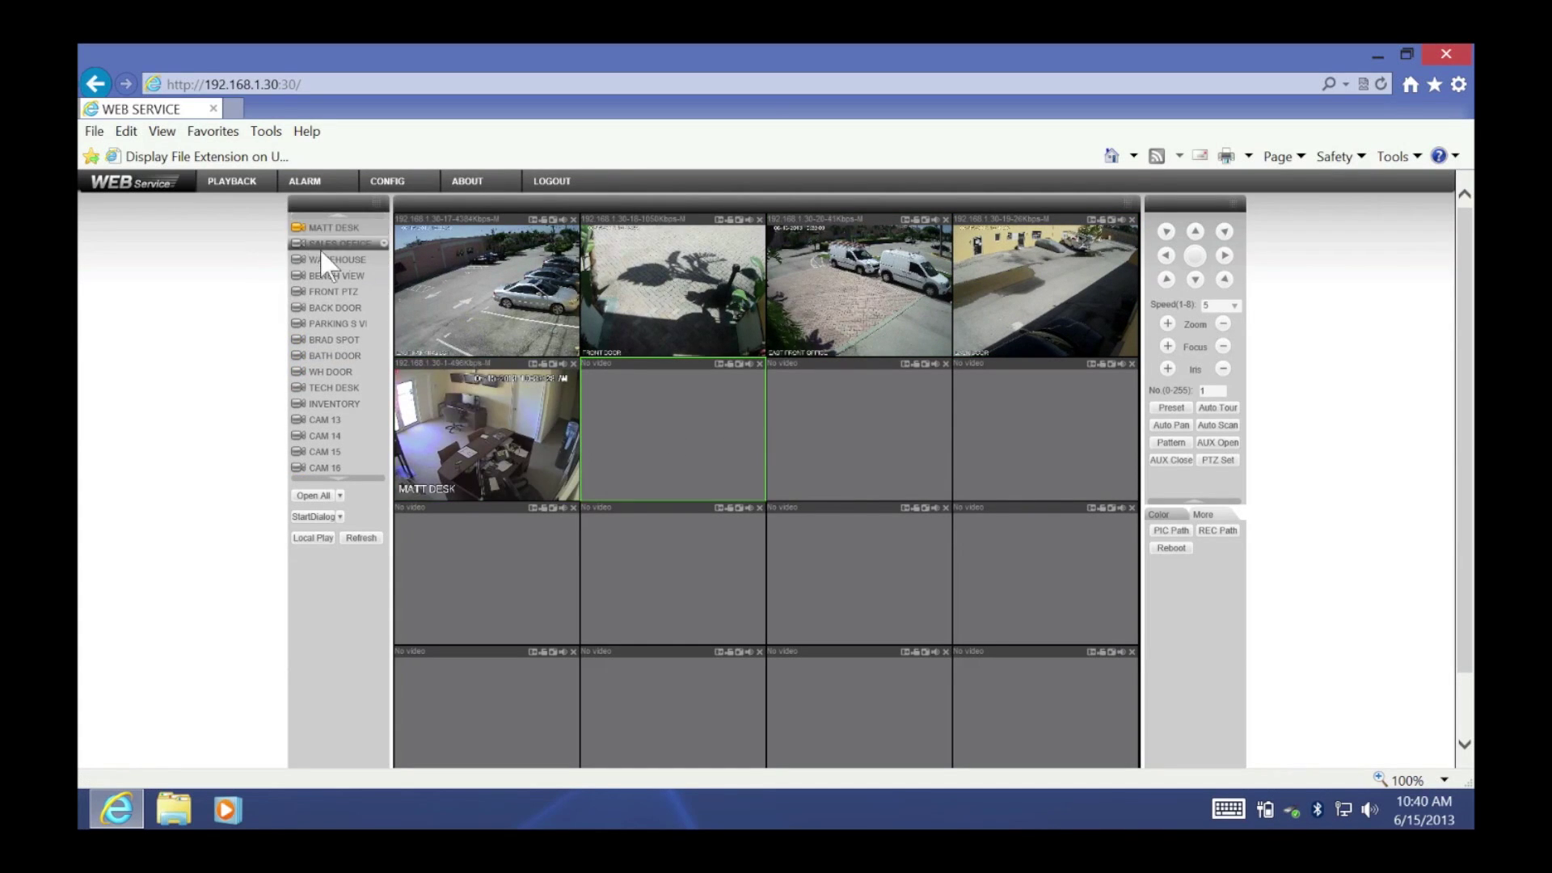
double_click(298, 260)
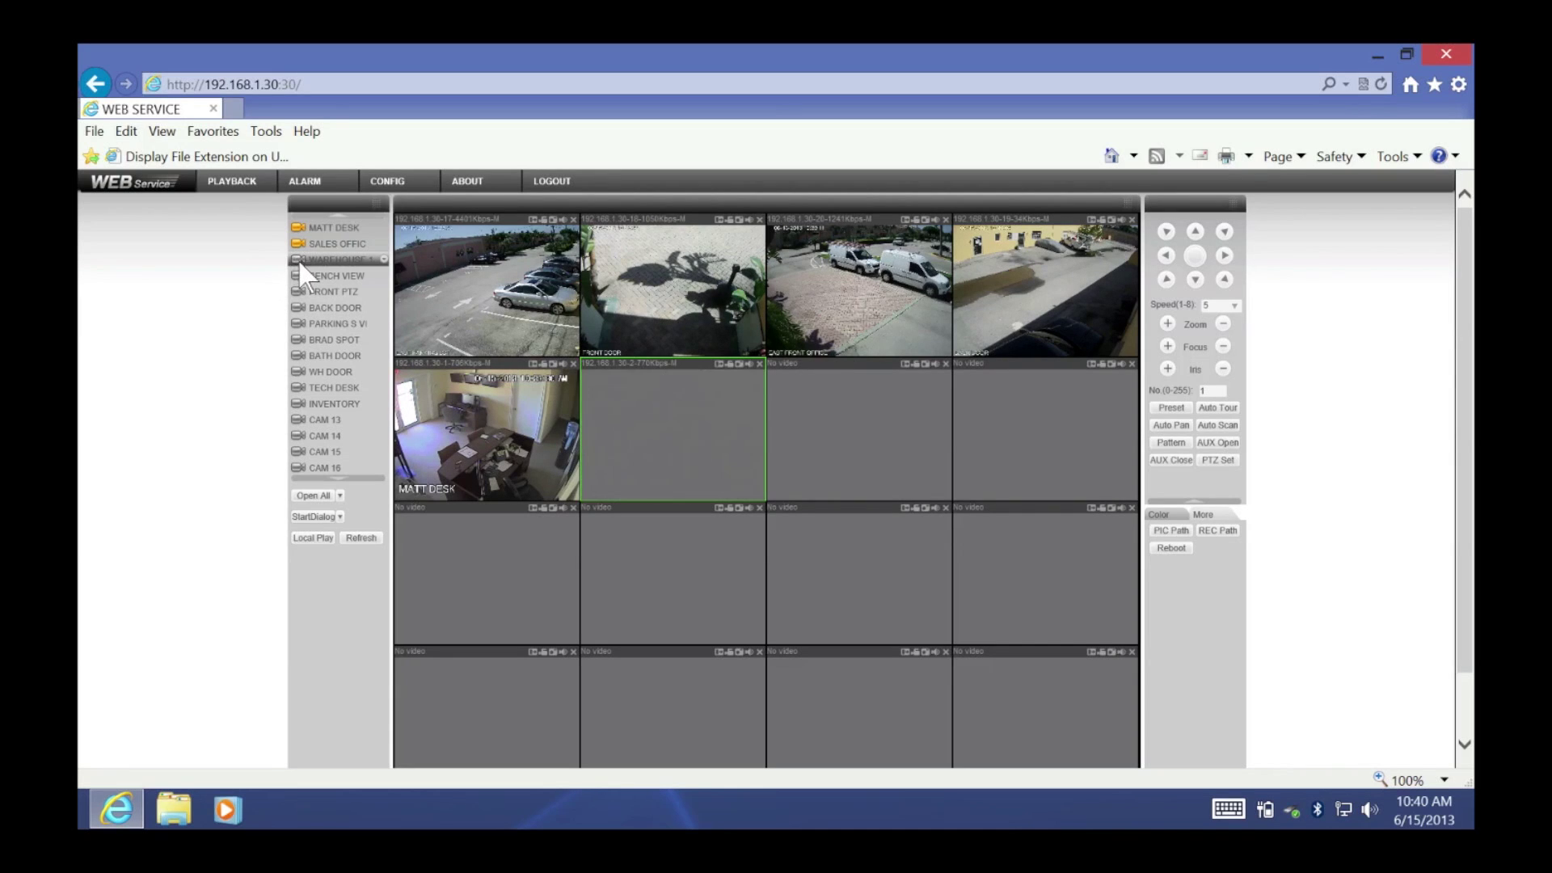
click(837, 468)
double_click(336, 276)
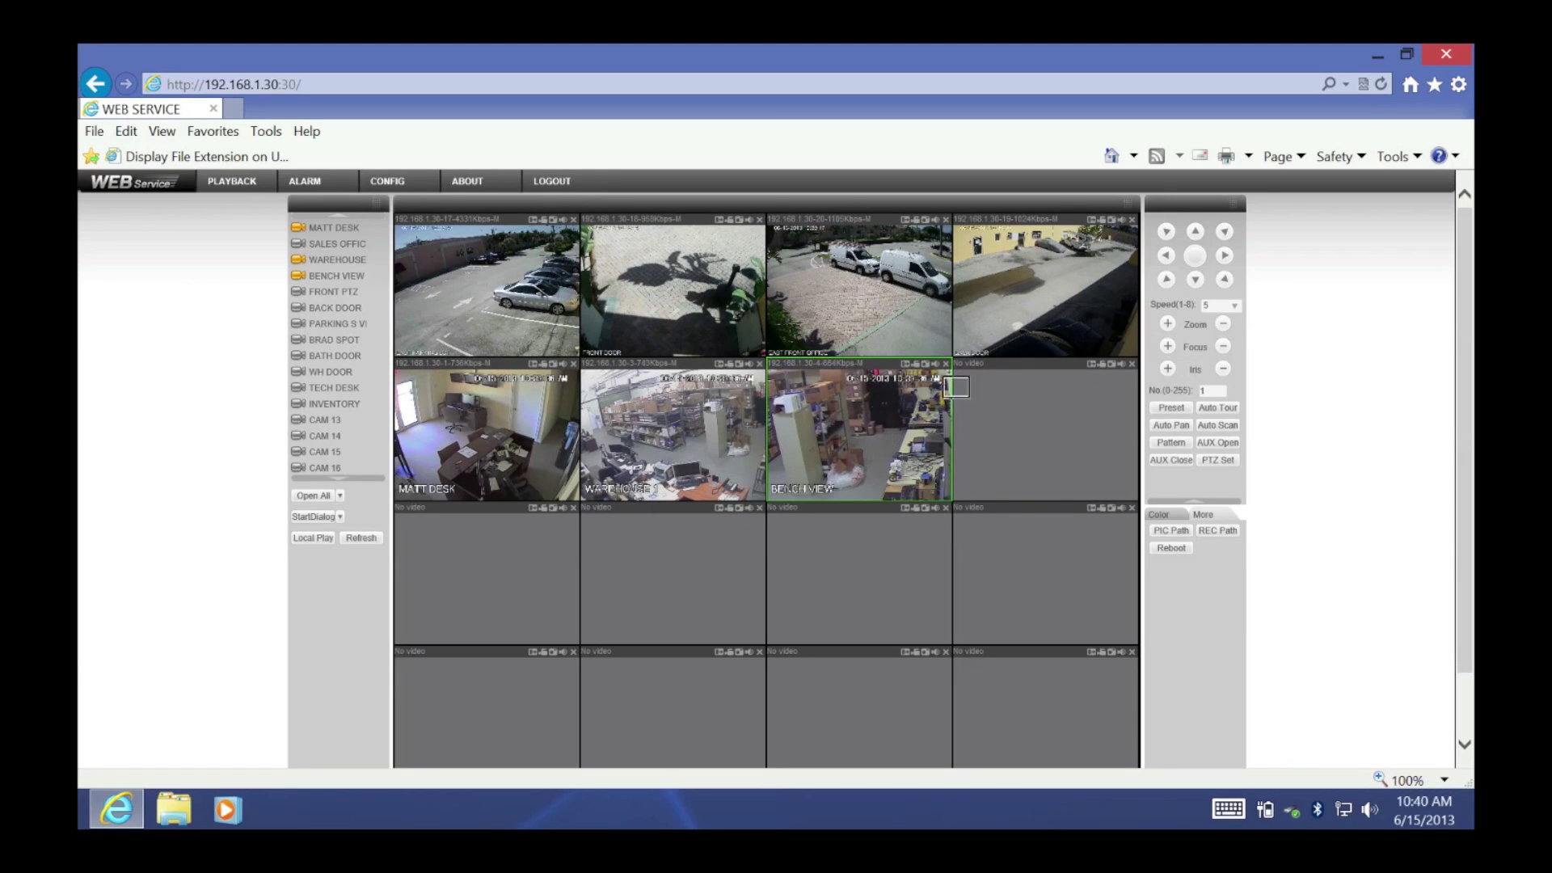
- Swap the BENCH VIEW feed with the feed in the fourth pane of the first row
click(1045, 272)
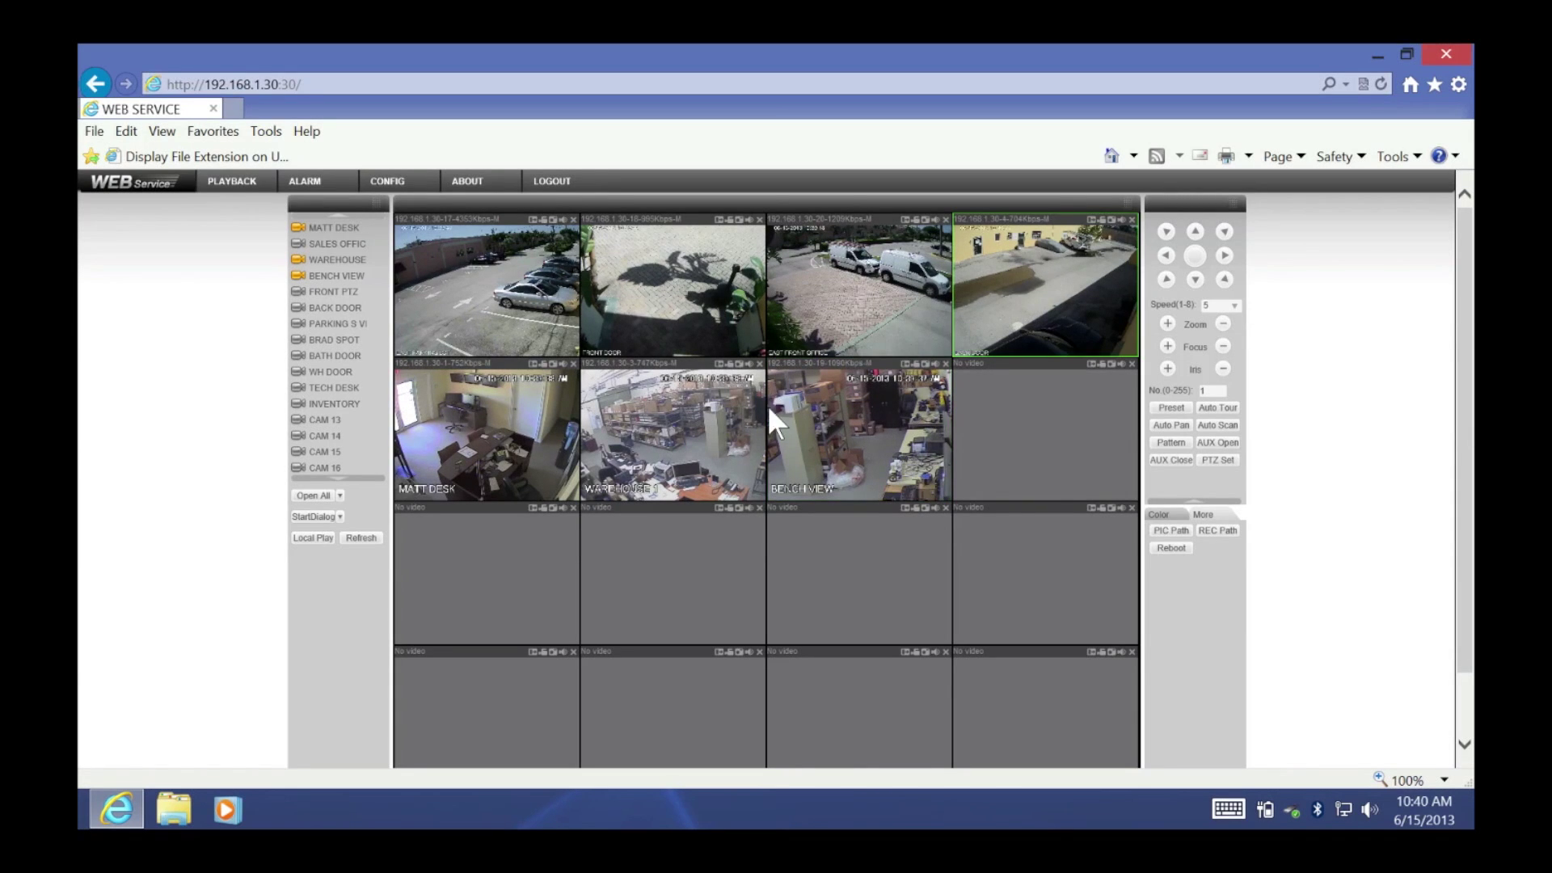
drag(773, 420, 842, 423)
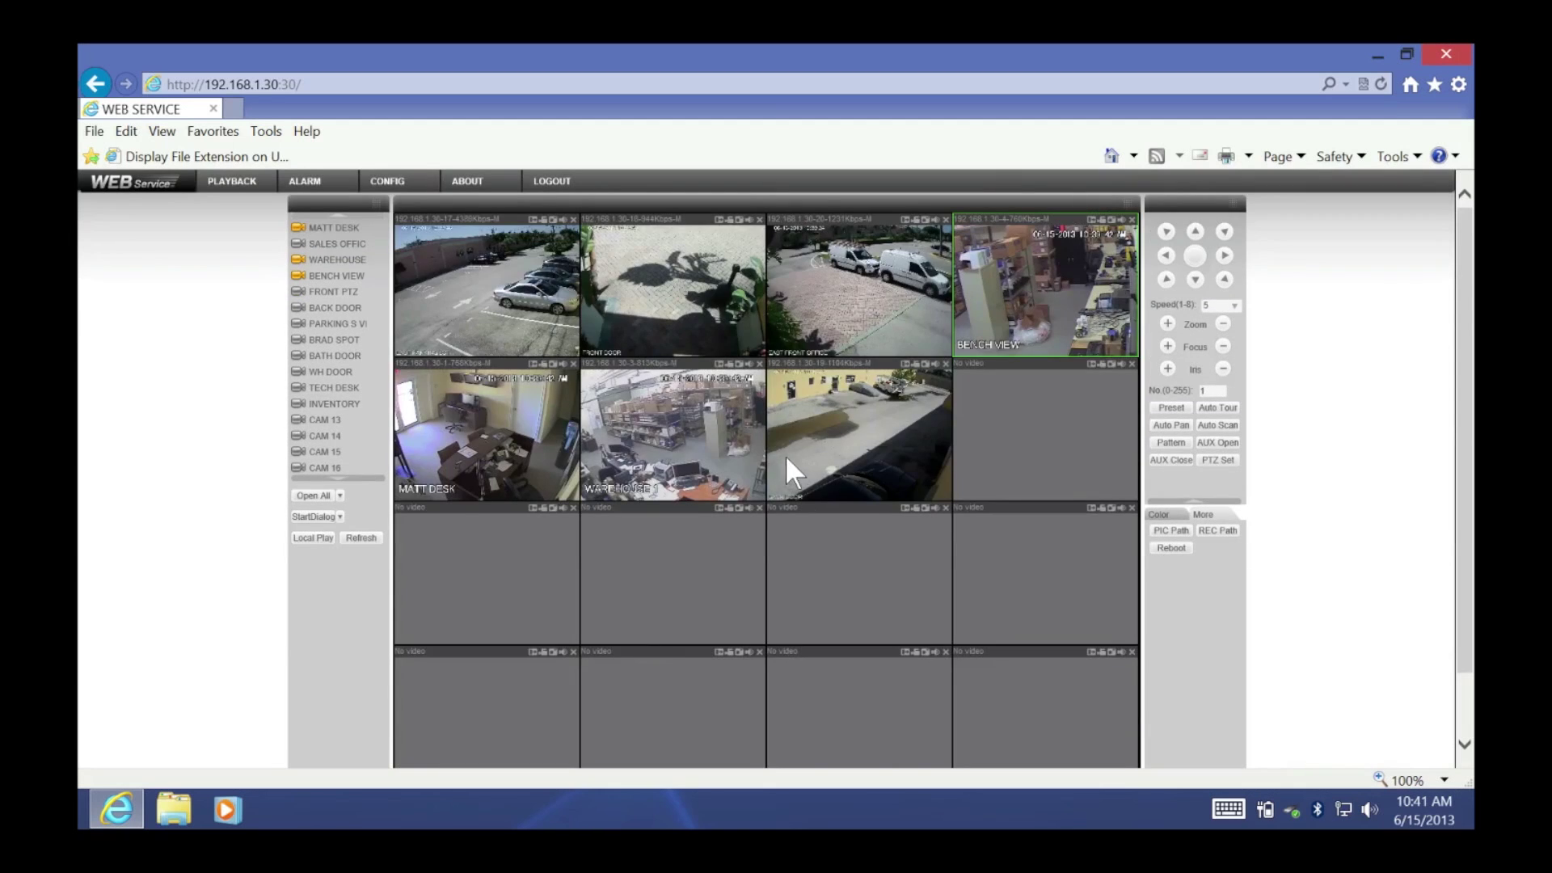
- Enlarge the third pane of the second row, load the SALES OFFICE camera into it, and return to the 16-pane grid
double_click(816, 445)
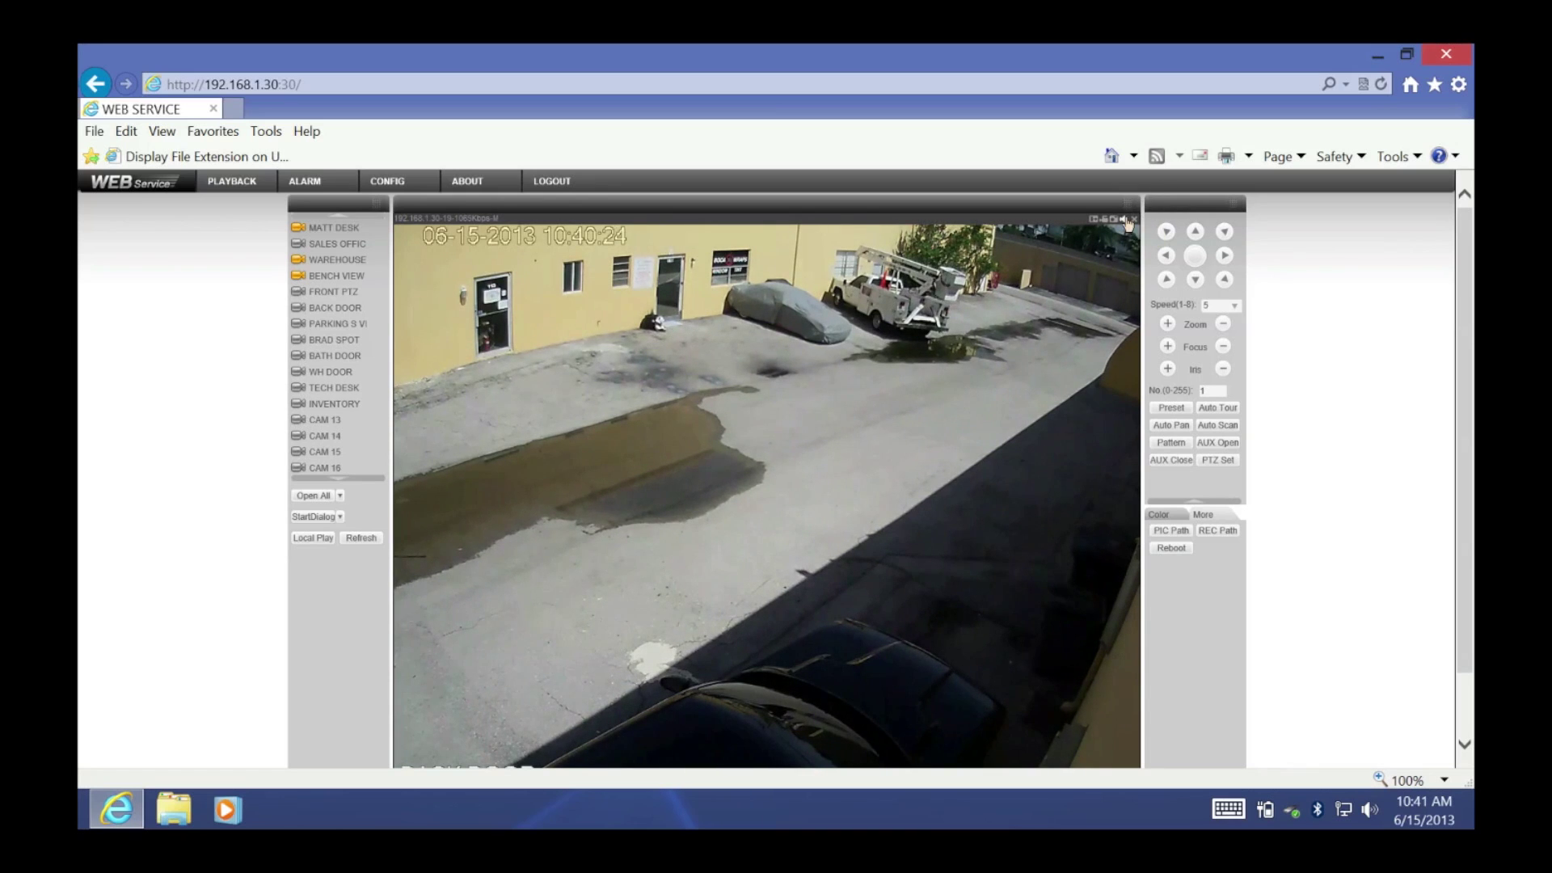
click(337, 243)
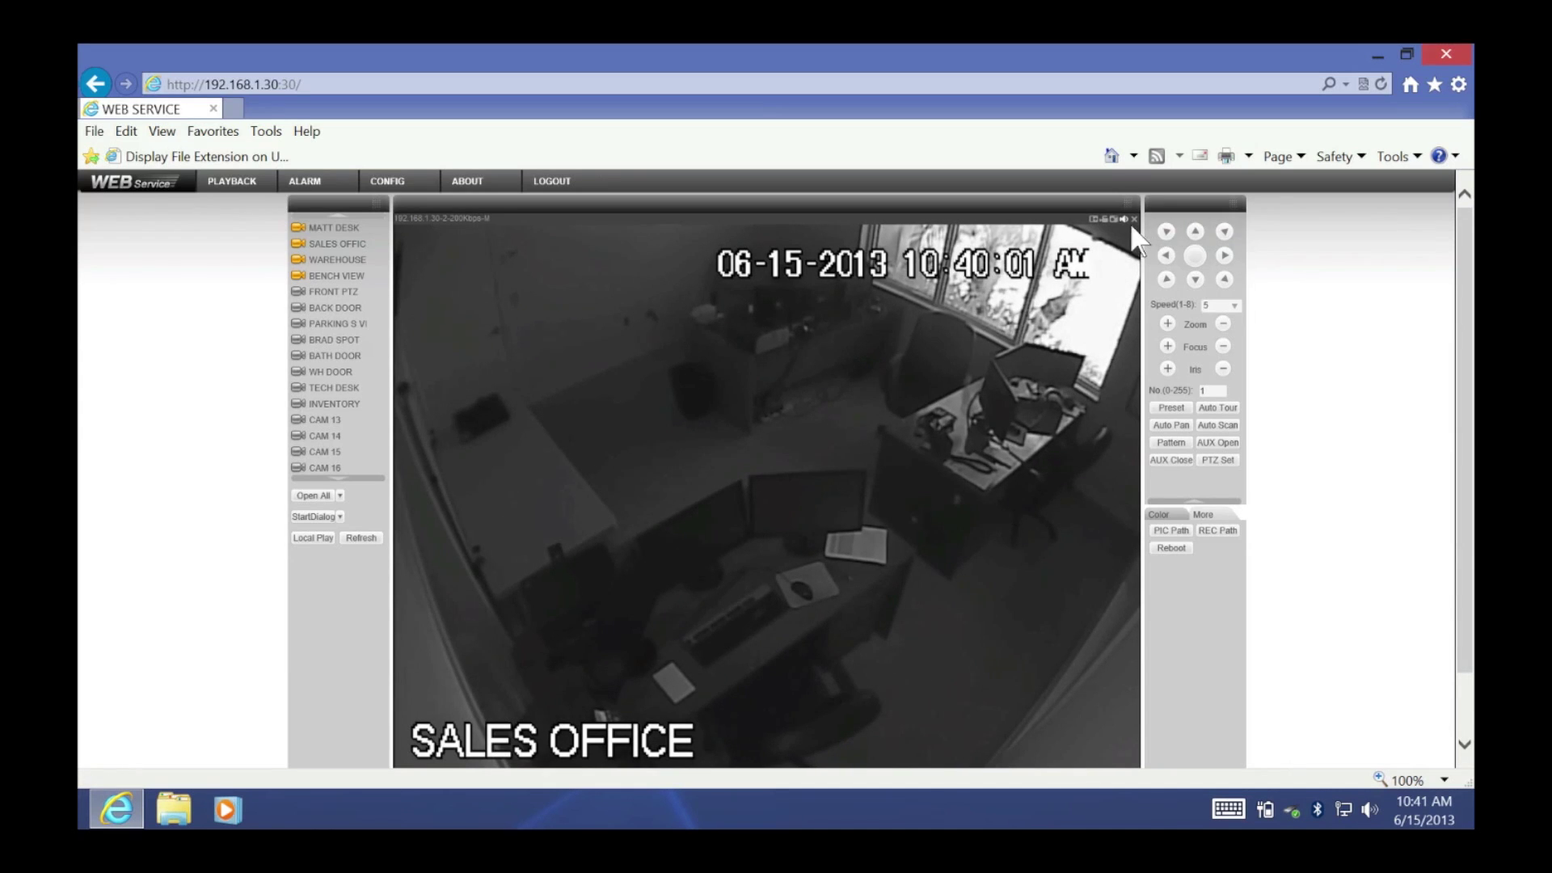
double_click(560, 307)
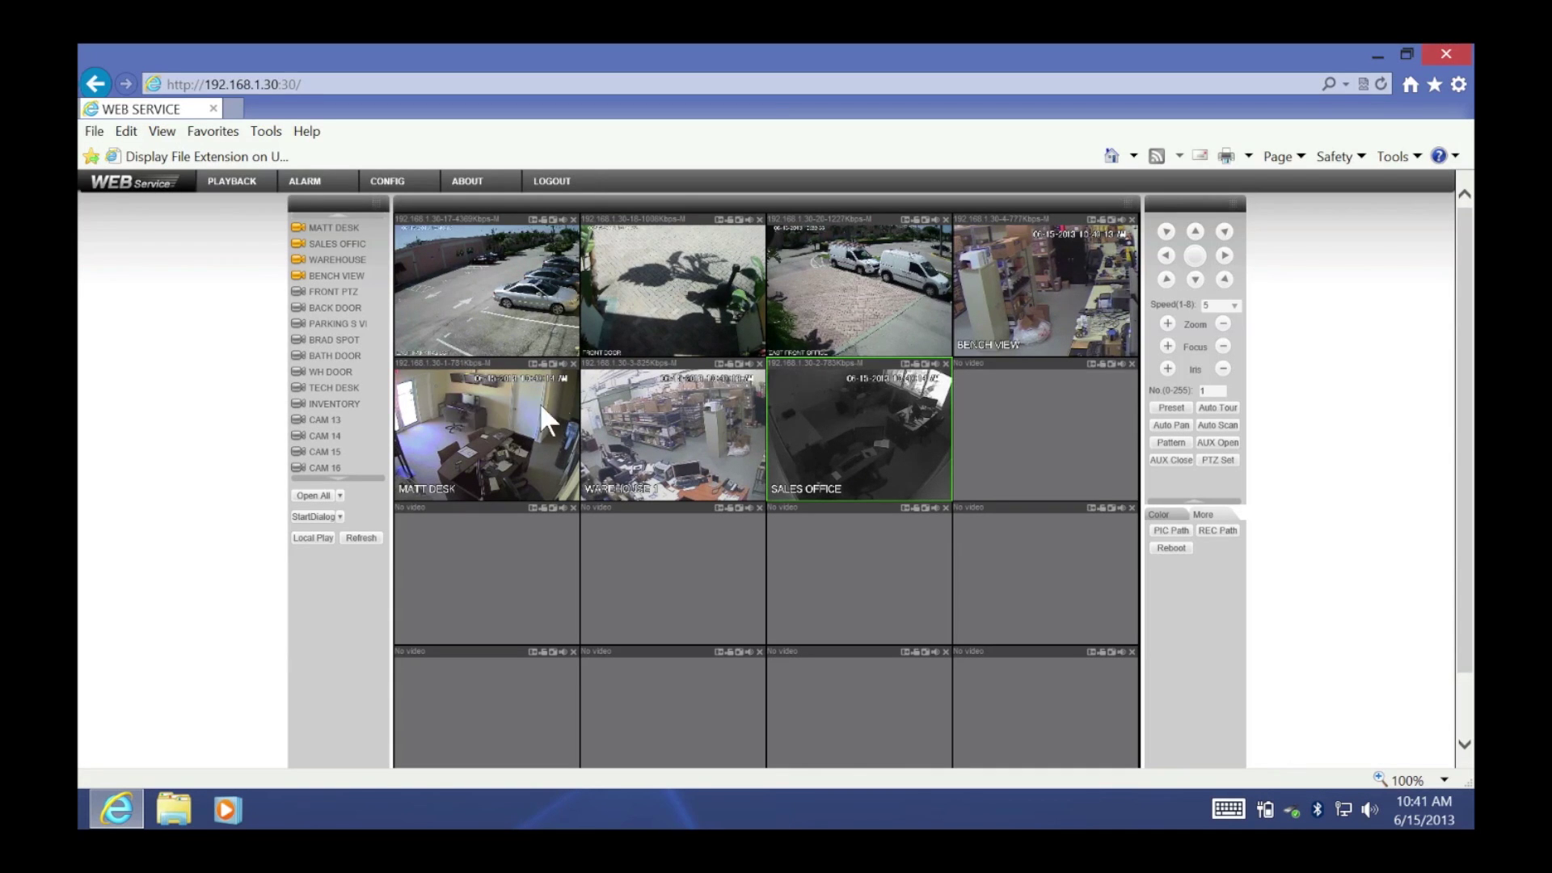
- Open FRONT PTZ enlarged in the second row's first pane, and operate the camera: pan left, zoom in and out, pan right
double_click(511, 419)
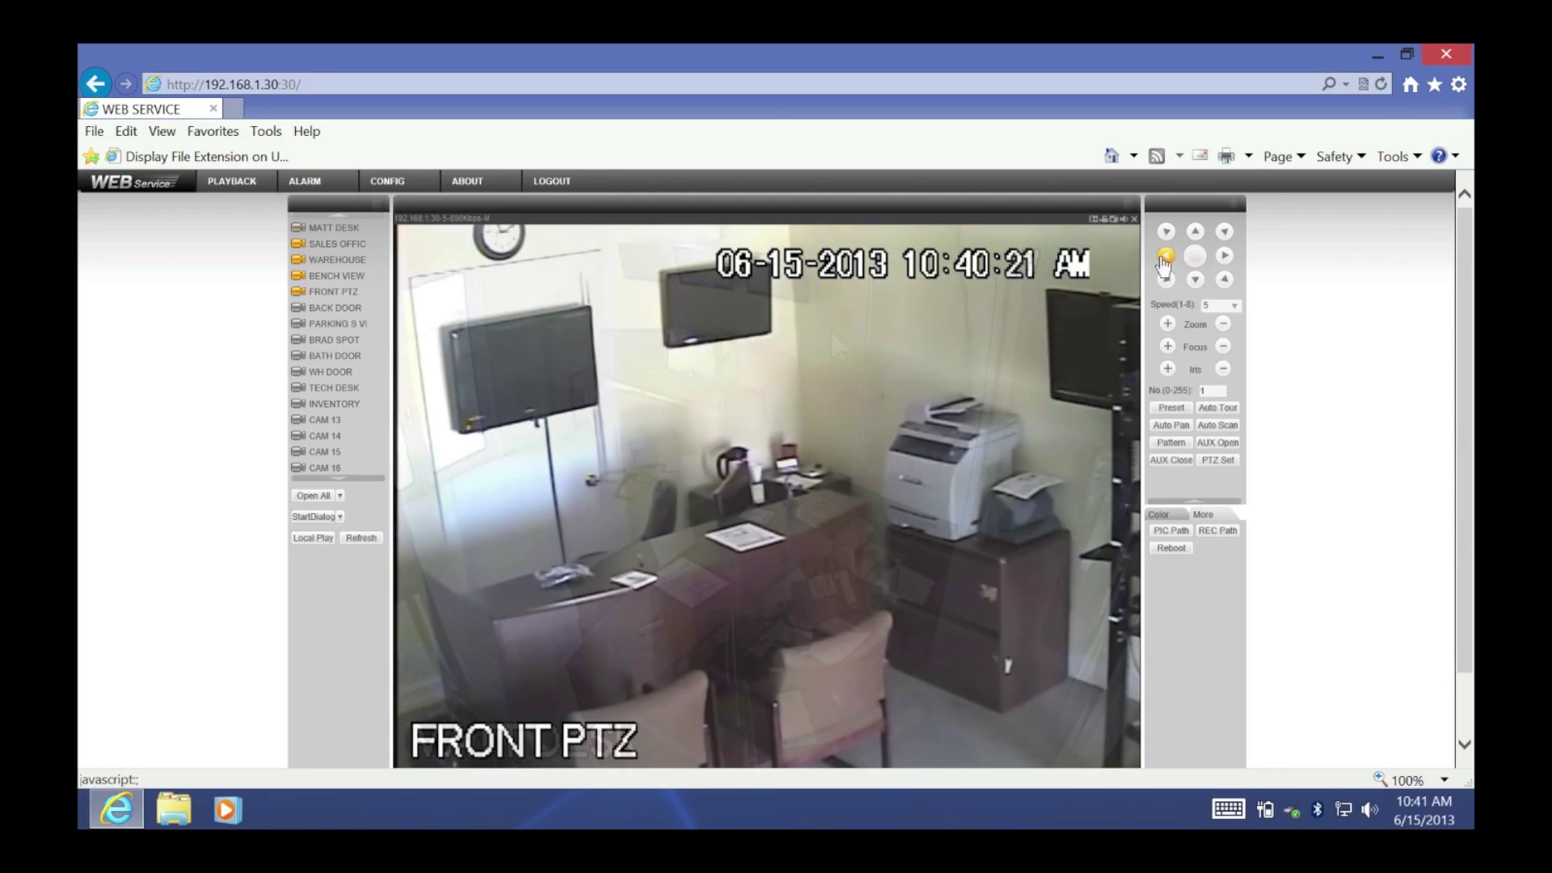
click(1165, 256)
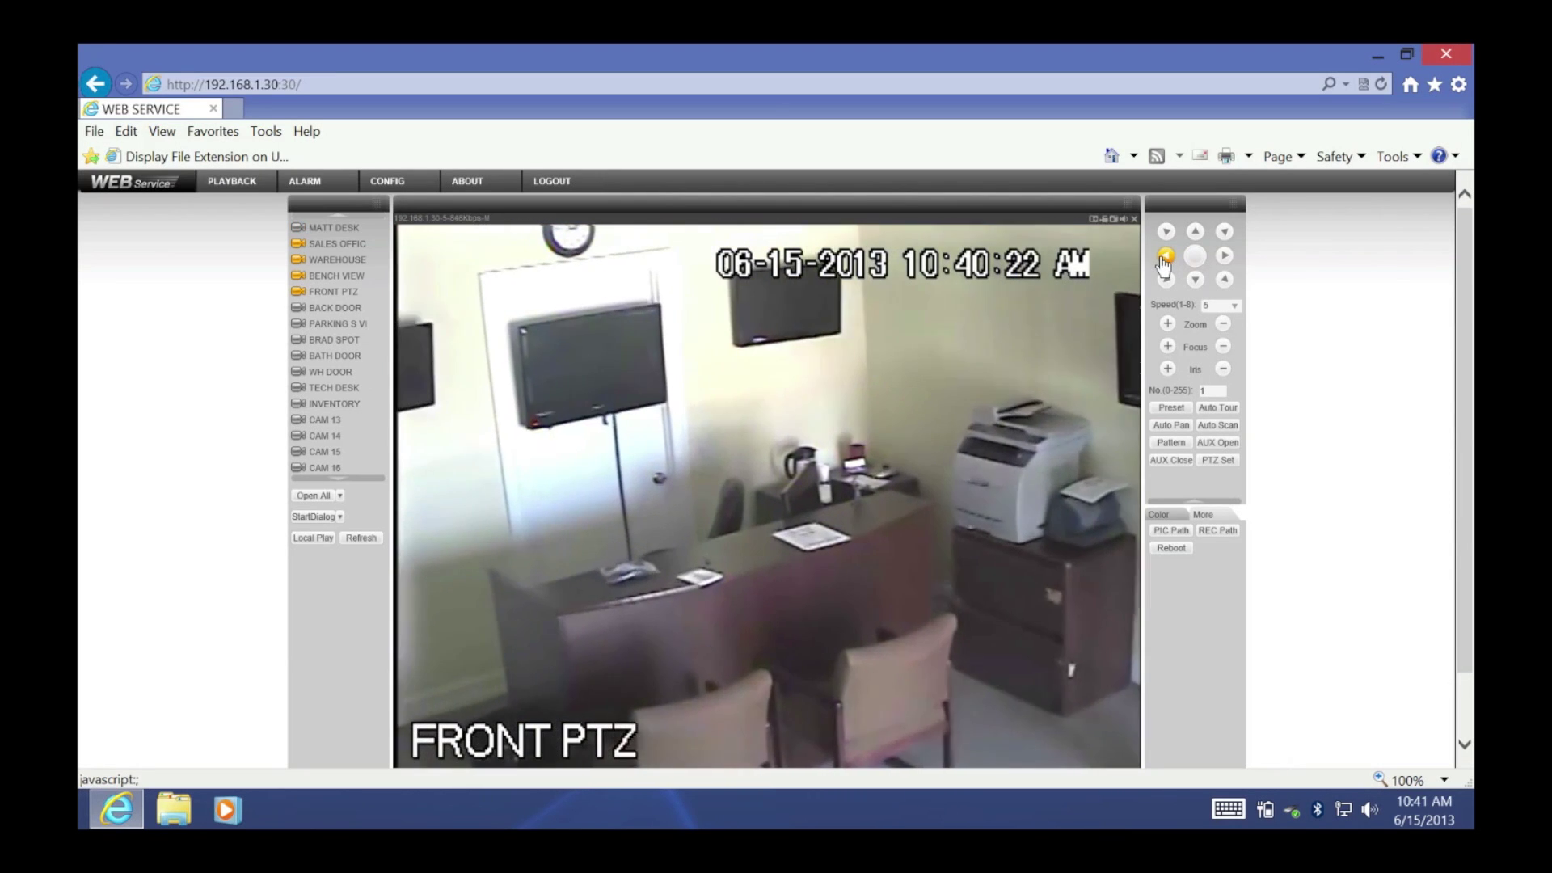
scroll(778, 446, down, 2)
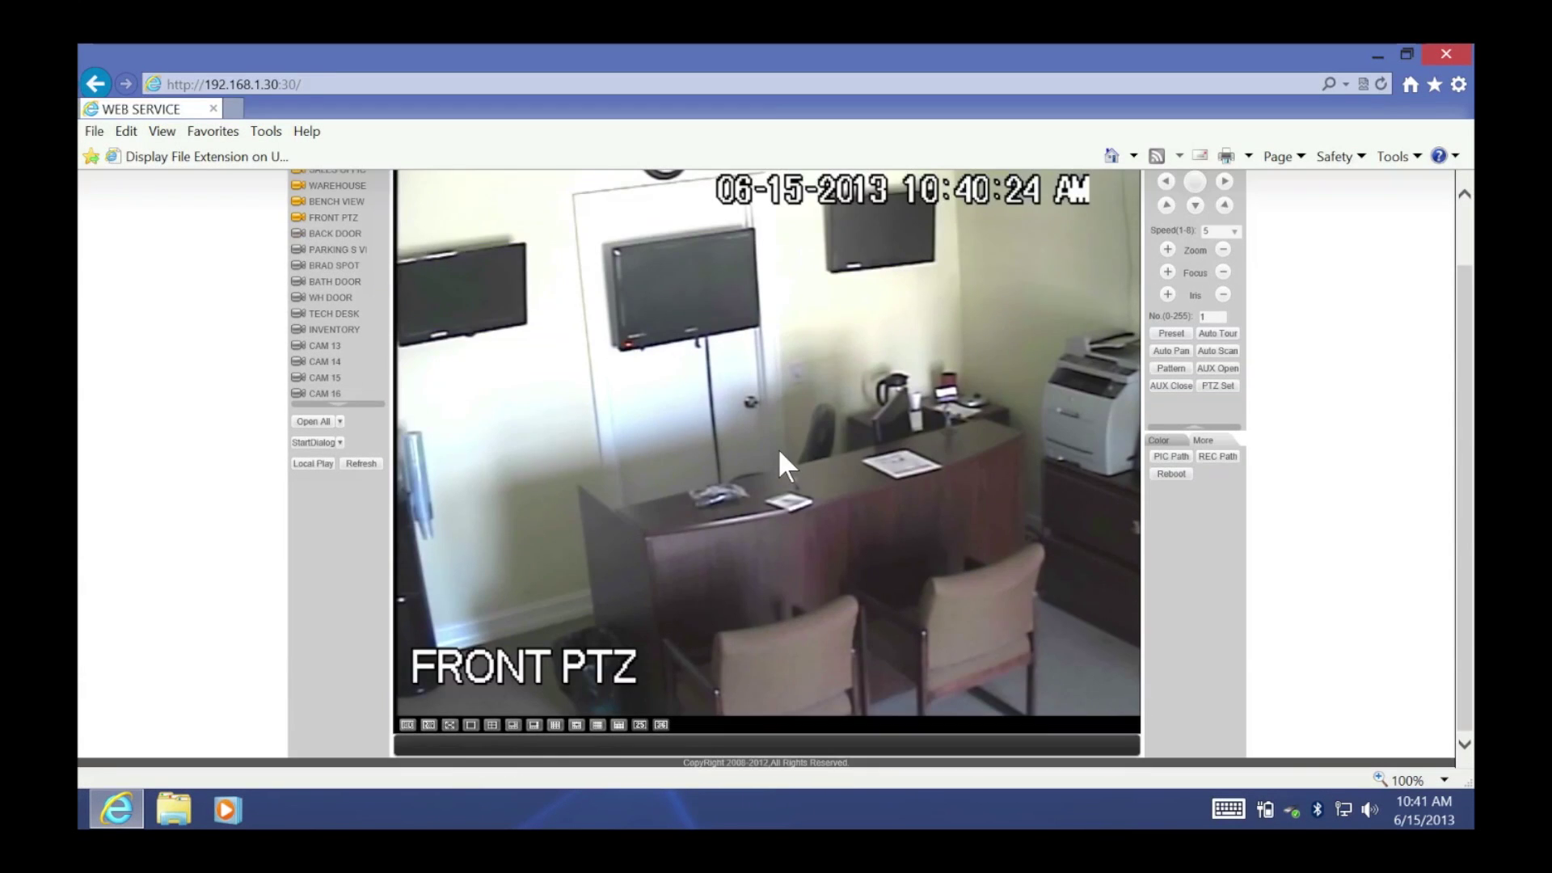
click(1166, 251)
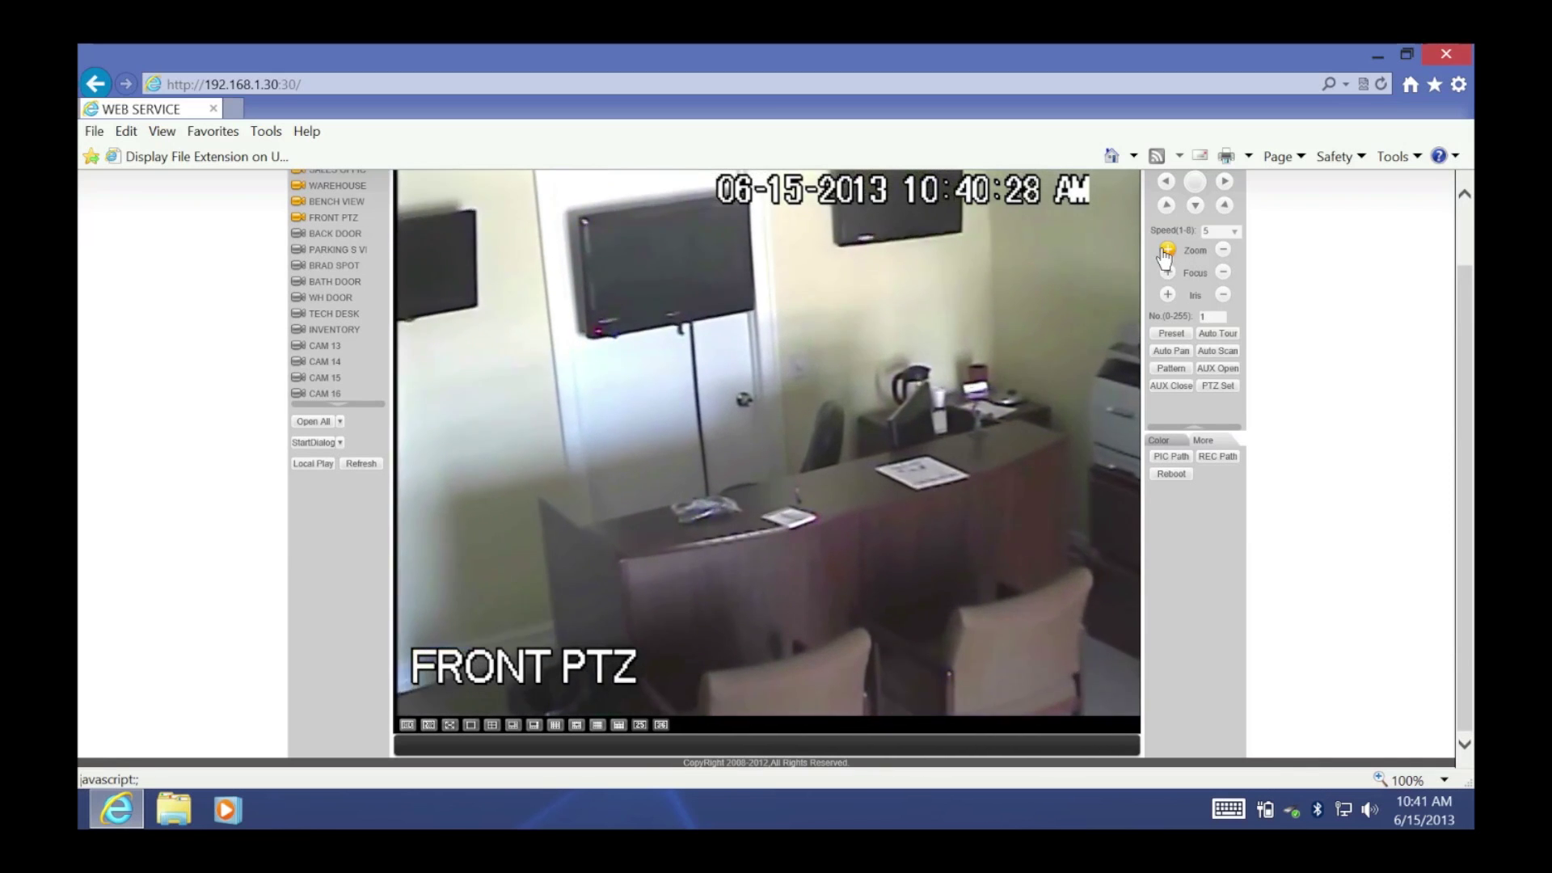
click(1222, 252)
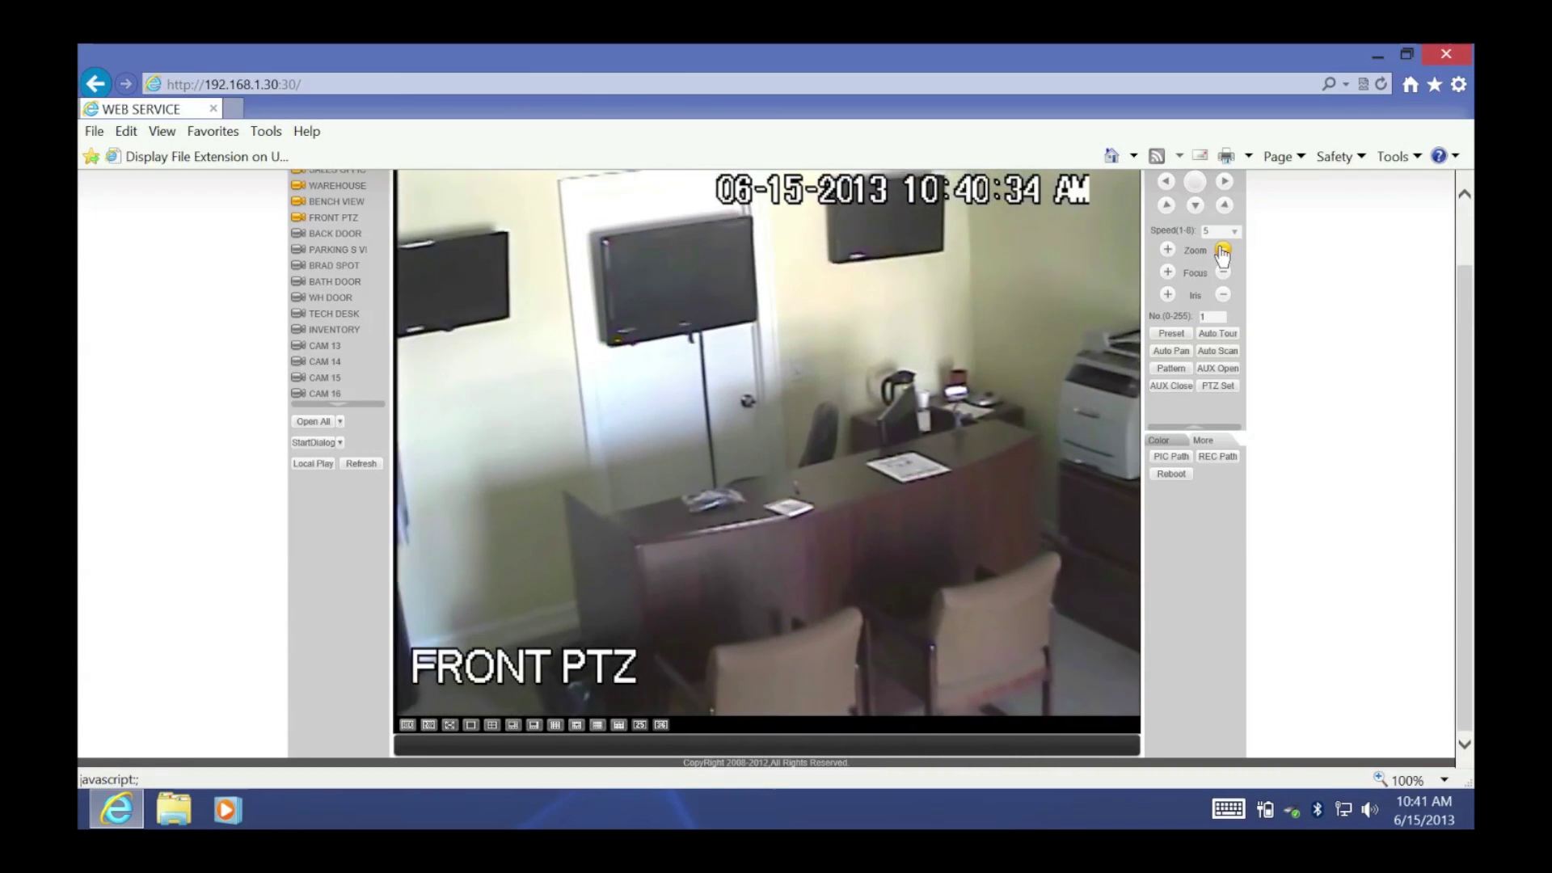
click(1224, 182)
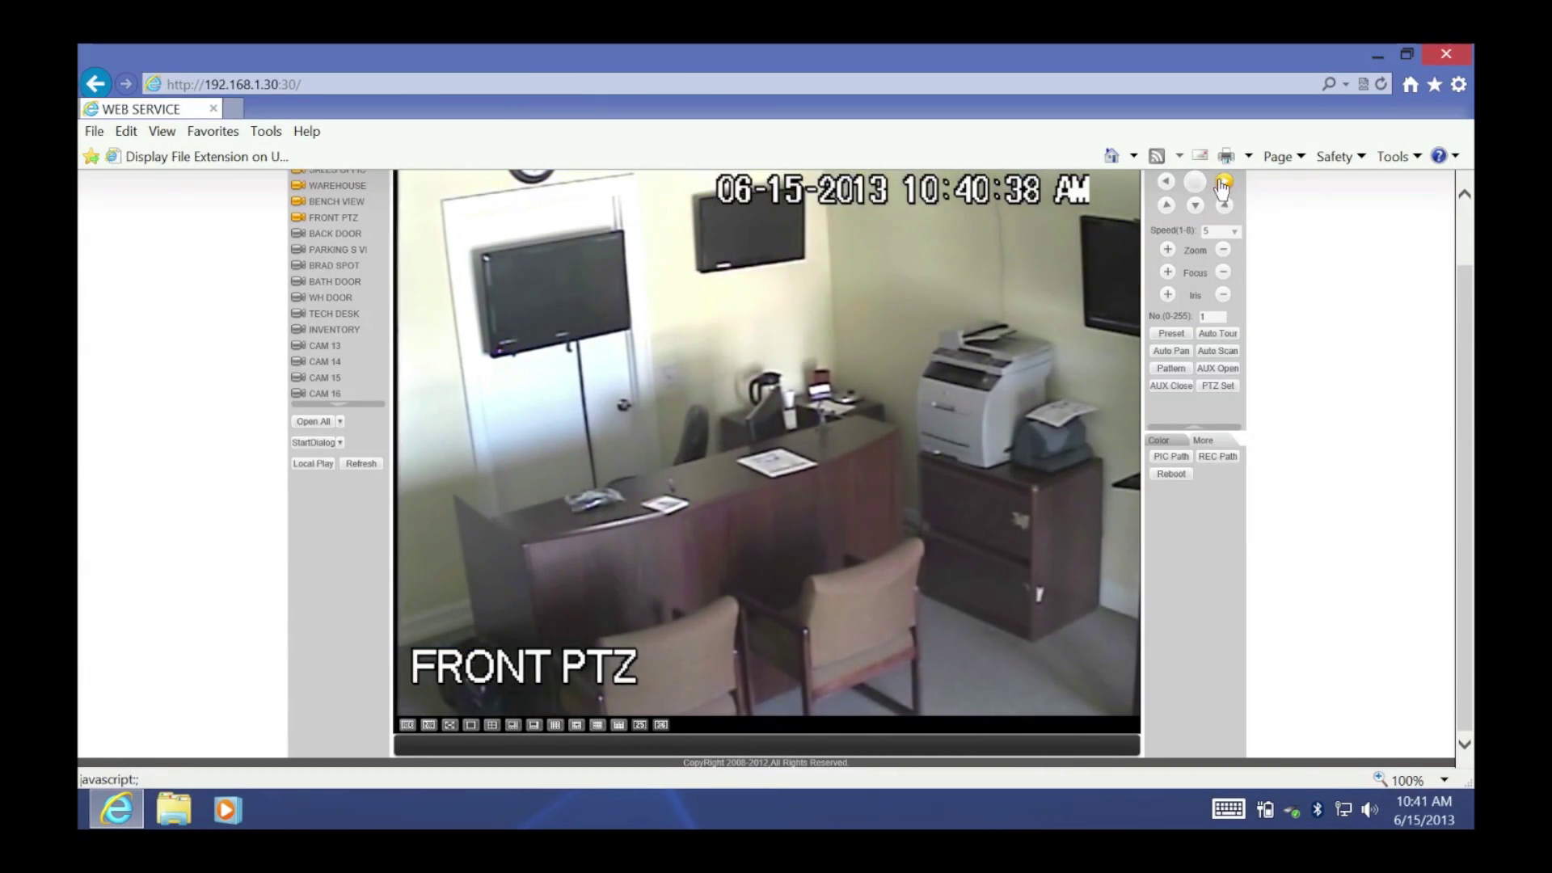
- Select the preset number in the PTZ controls and return from the enlarged FRONT PTZ feed to the 16-pane grid
click(1196, 315)
drag(1196, 315, 1144, 313)
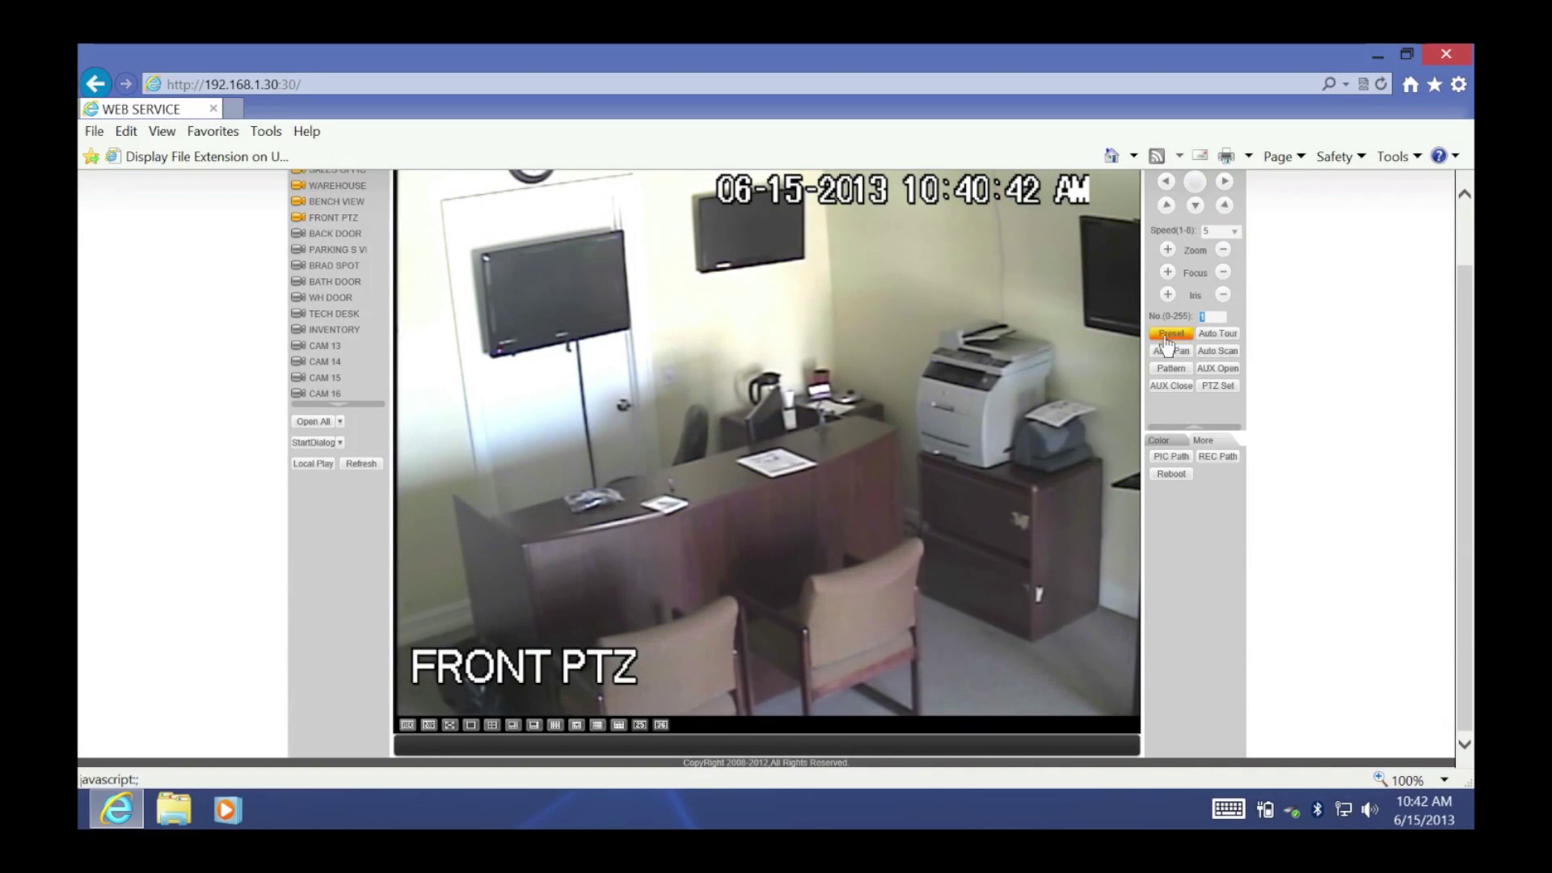
scroll(303, 384, up, 2)
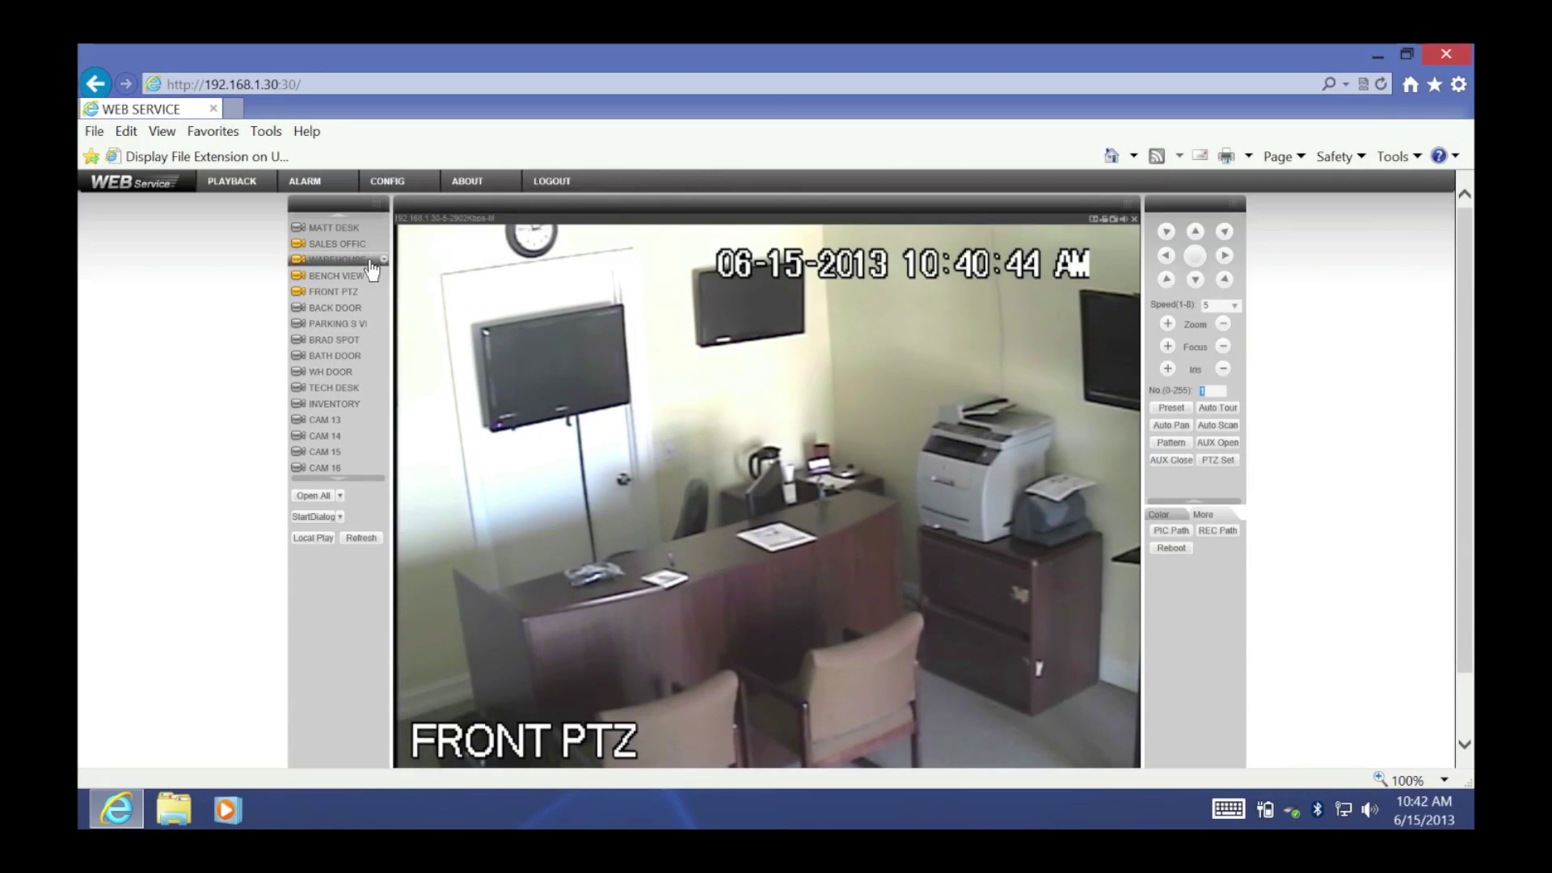
double_click(604, 319)
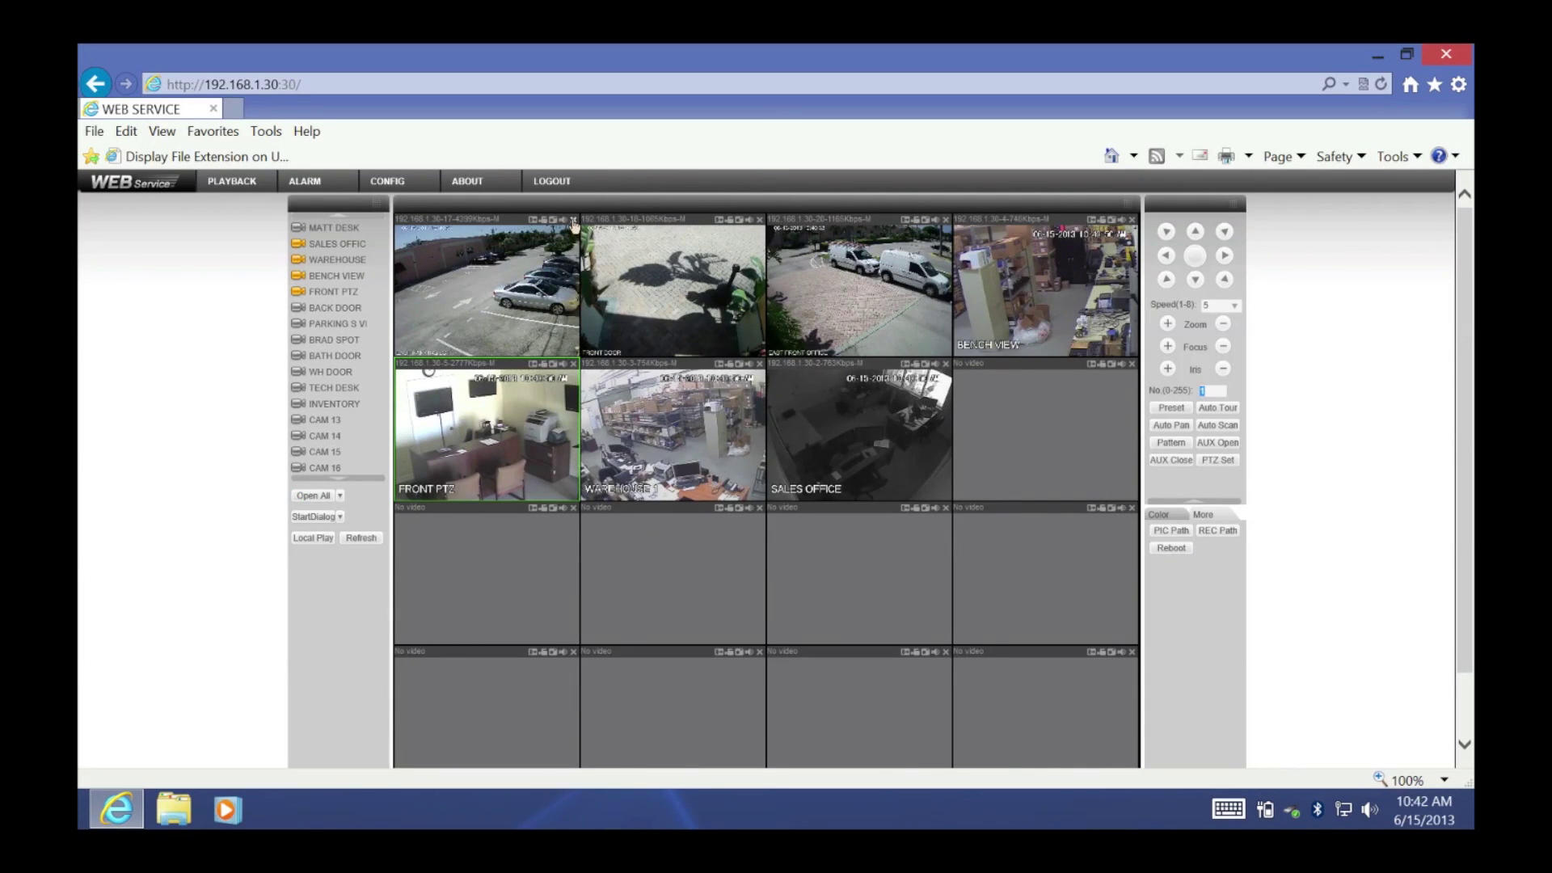
- Close the feeds in the first pane of the first row and the first two panes of the second row
click(573, 220)
click(573, 364)
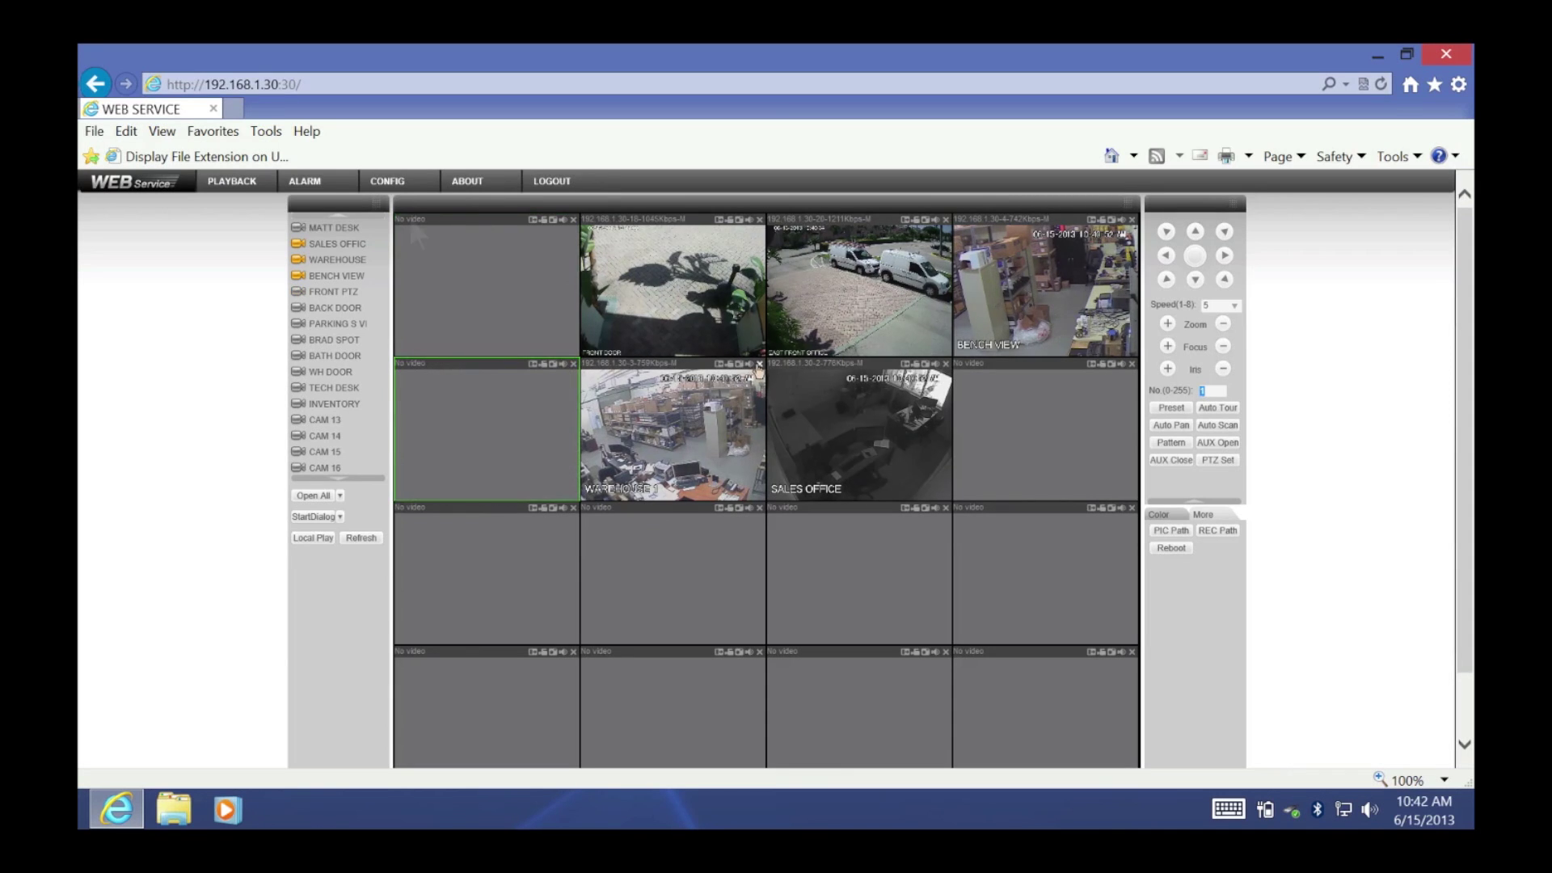
click(759, 364)
- Open the DVR configuration, view the version details and hard drive information, and expand the HD-2 and HD-1 entries
click(388, 180)
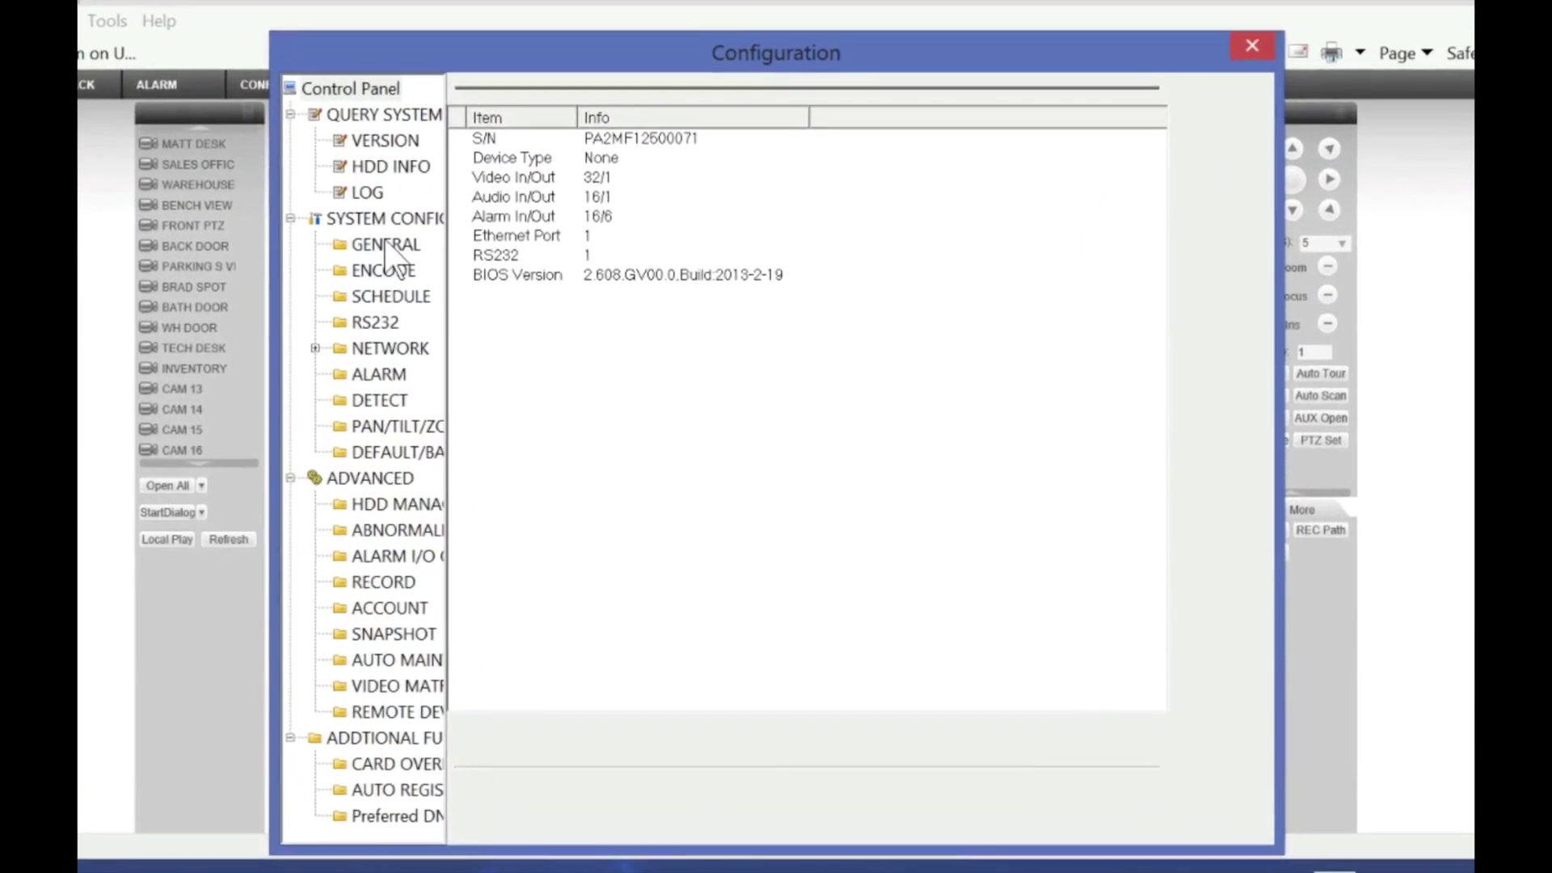
click(361, 117)
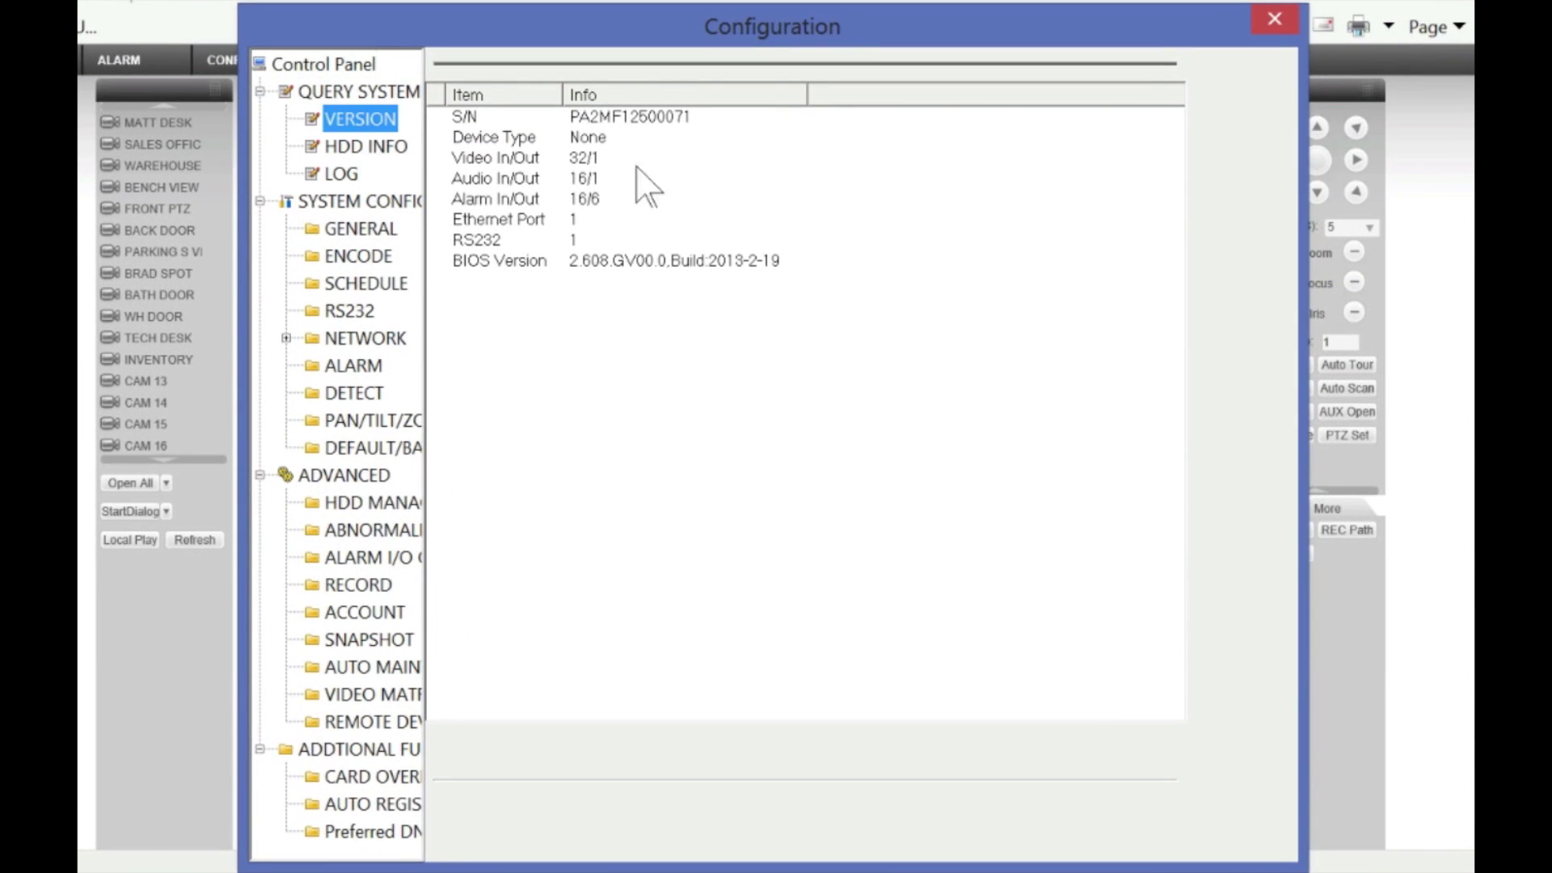
click(368, 147)
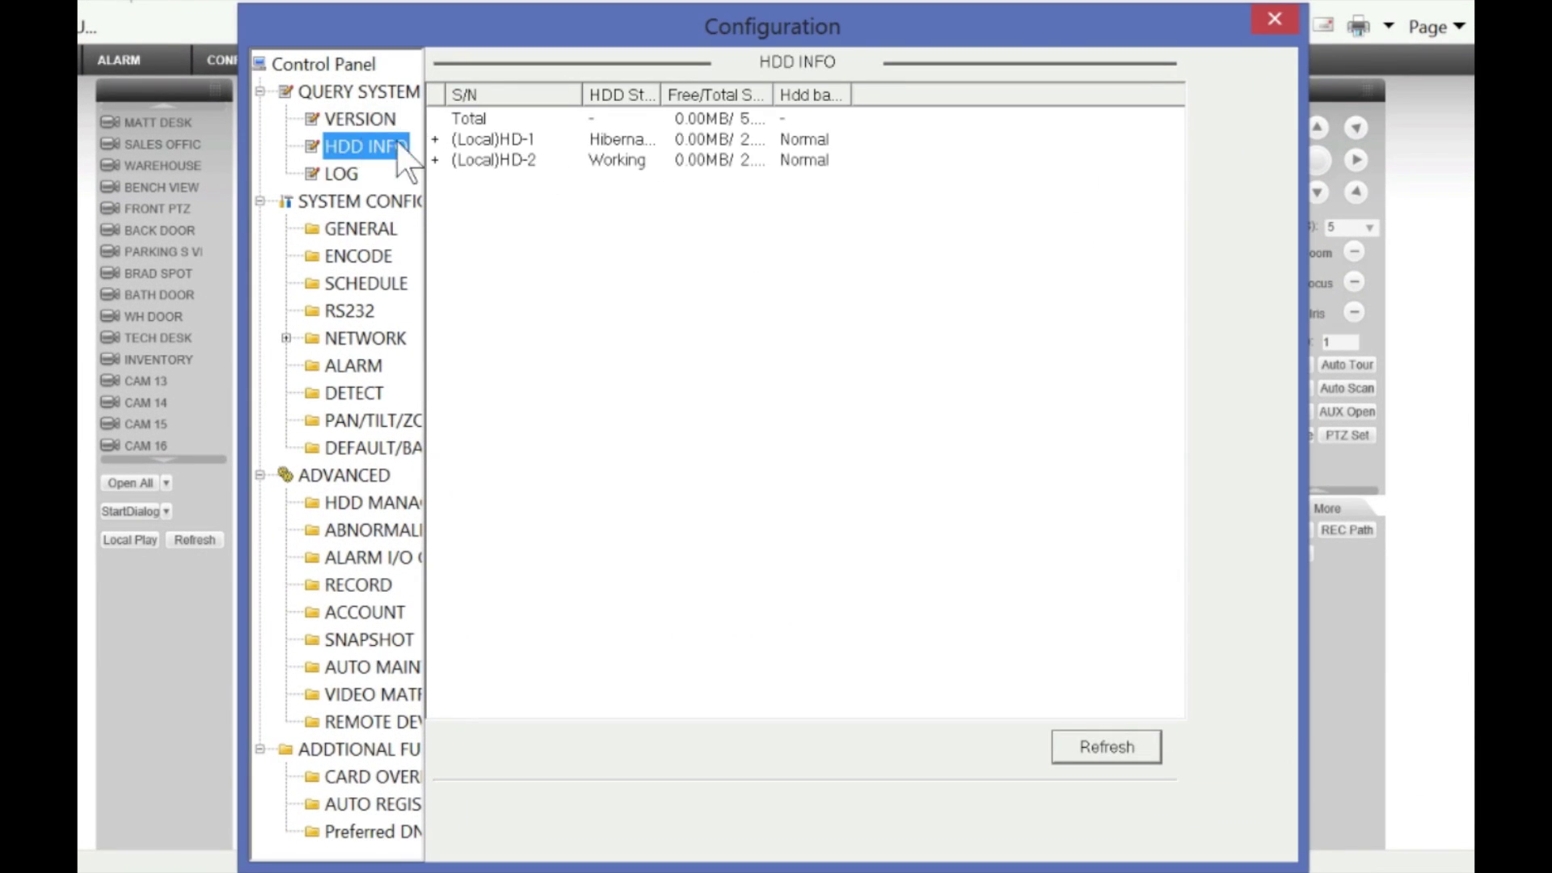
click(439, 160)
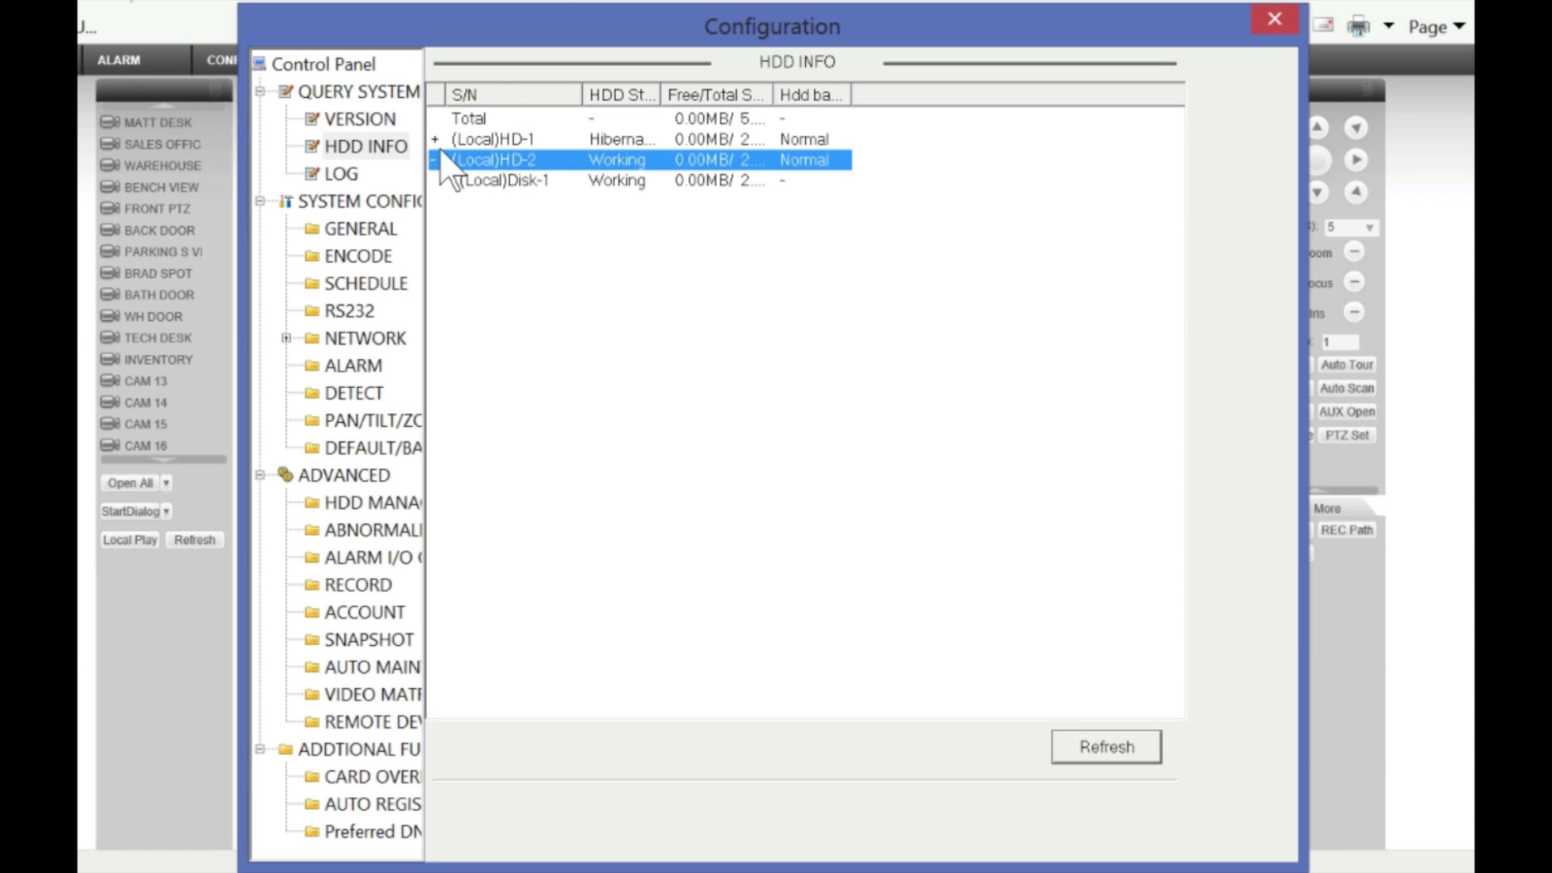
click(438, 140)
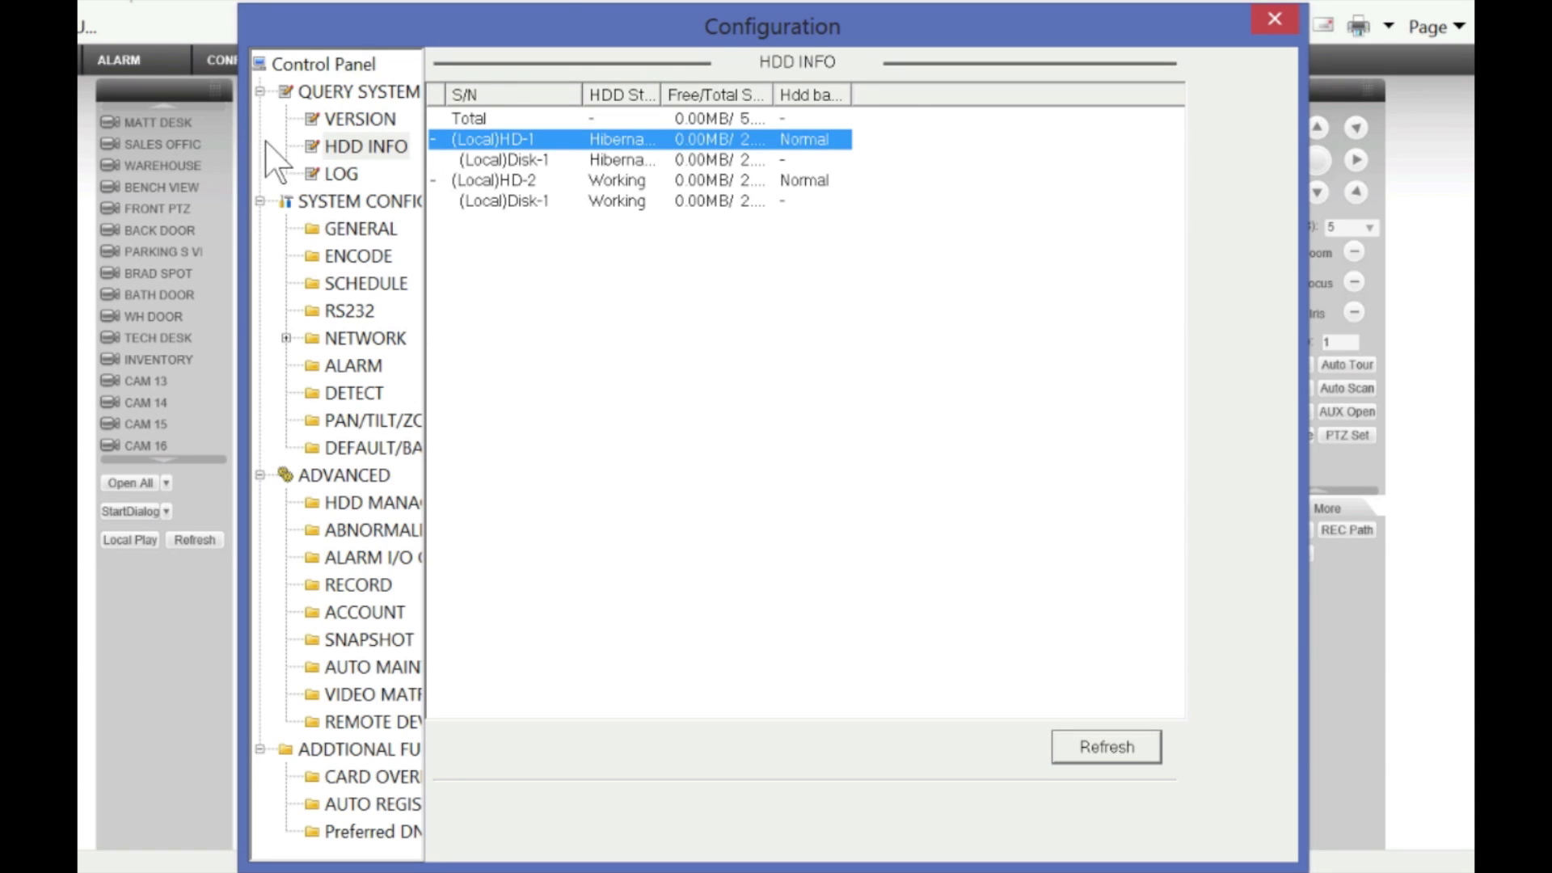
- Search the system log for all event types from 6/14/2013 to 6/15/2013, and open the general settings with the device name selected
click(346, 176)
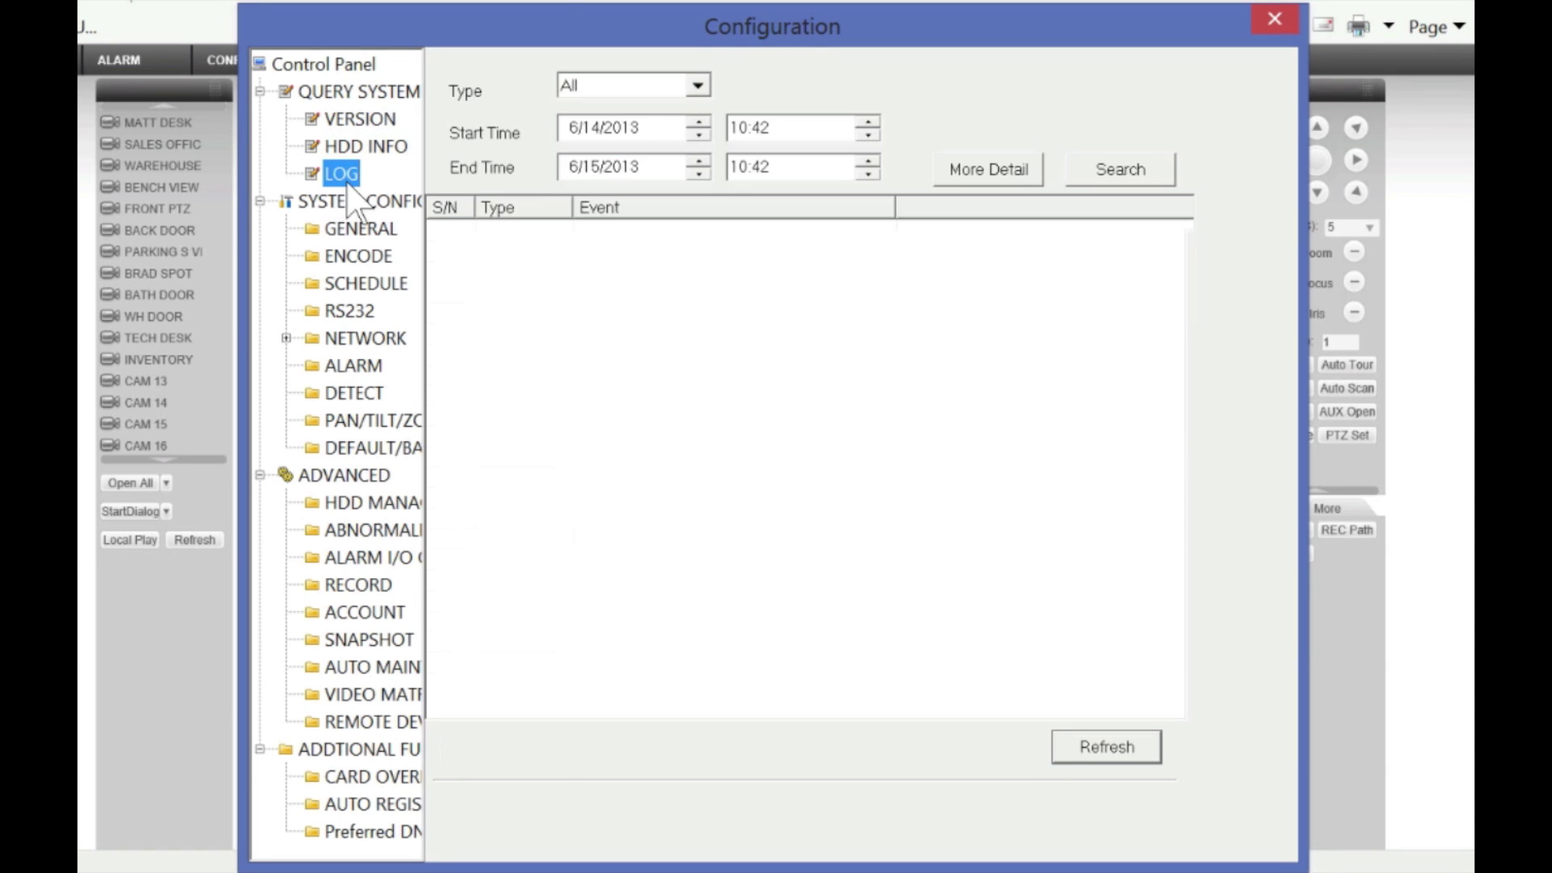
click(1140, 171)
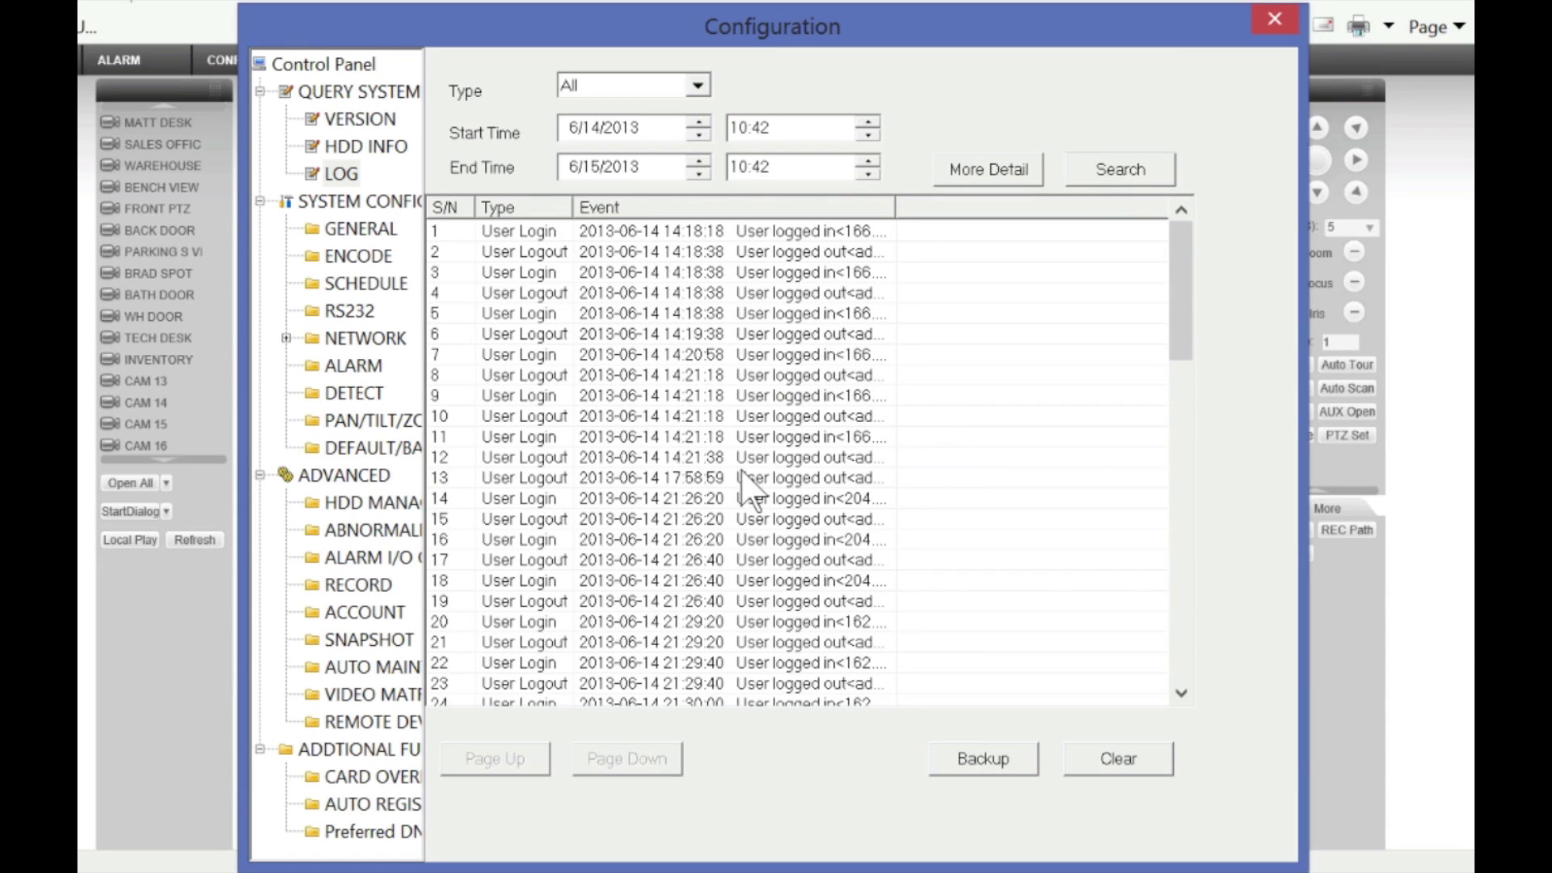
click(361, 229)
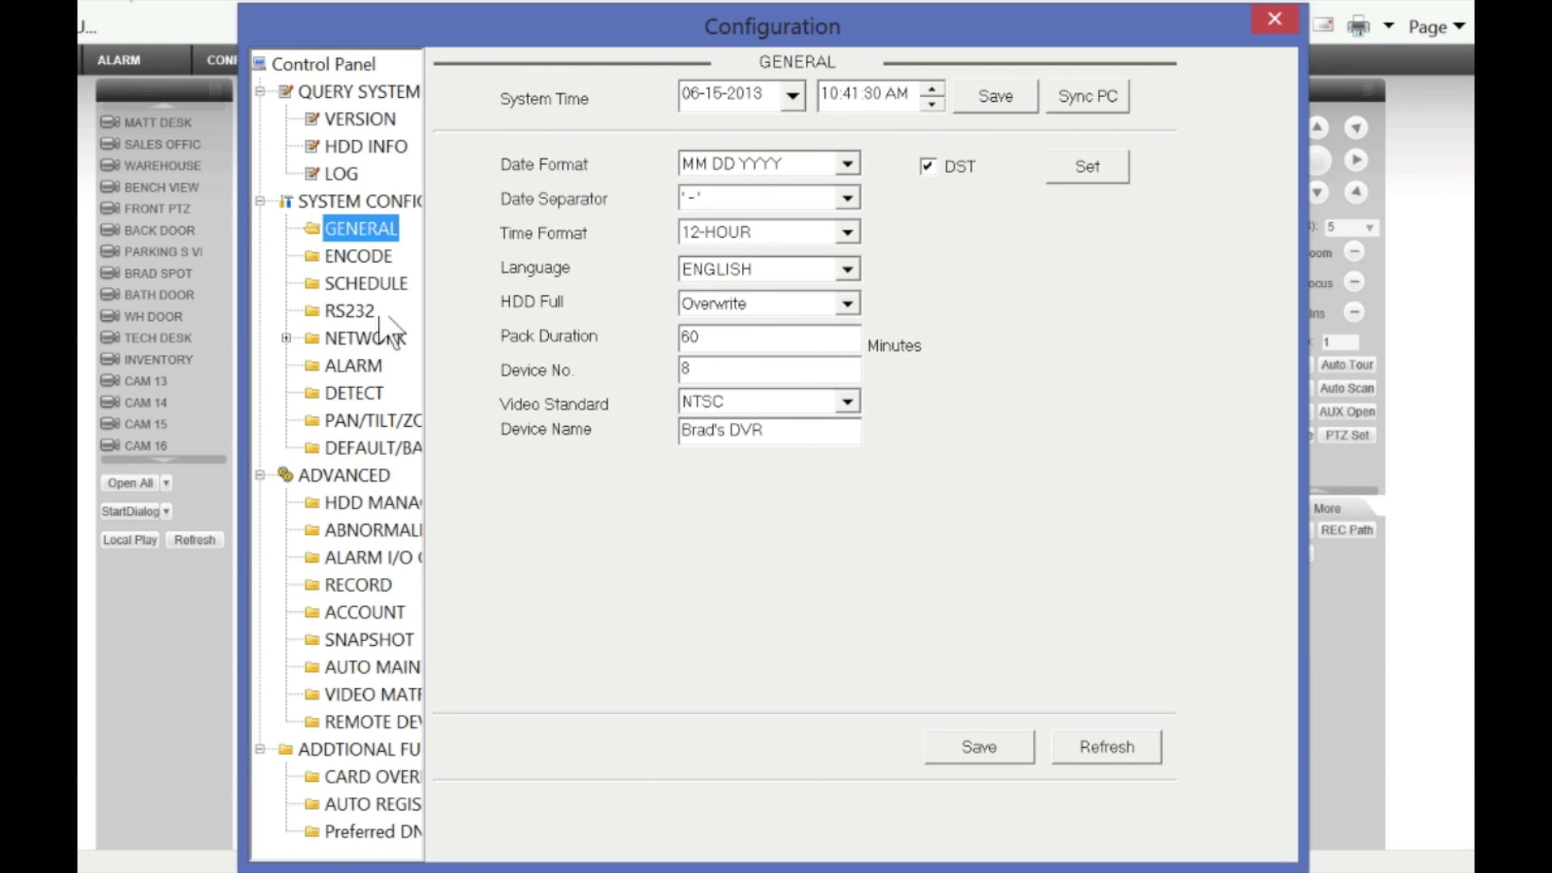
drag(763, 436, 573, 434)
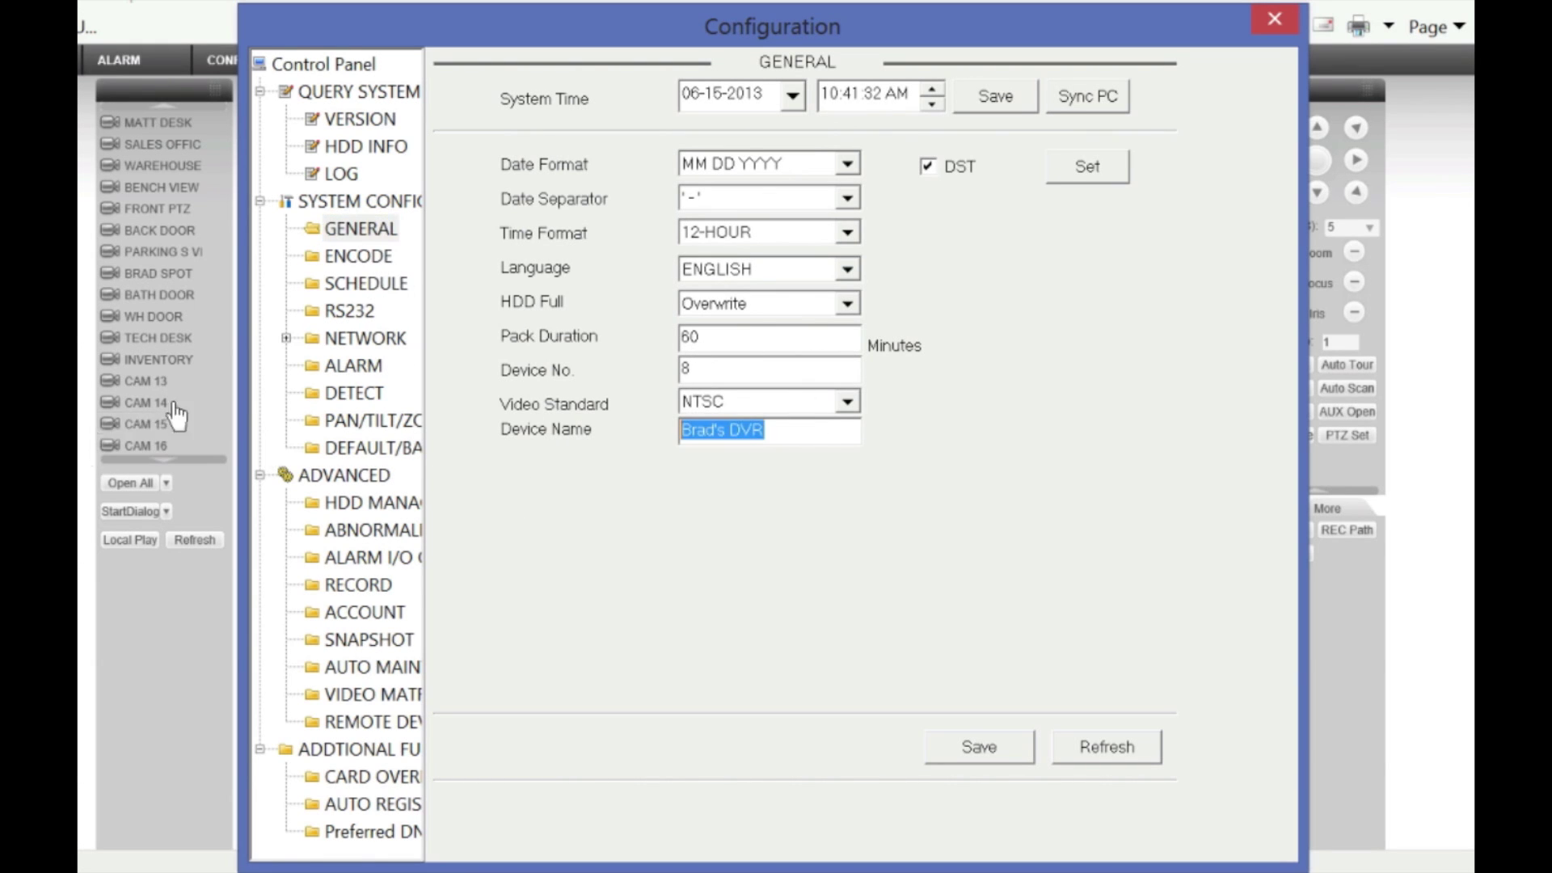
- Set Channel 01's main stream frame rate to 30 FPS in the encode settings, and view the copy-to-channels options without applying them
click(359, 257)
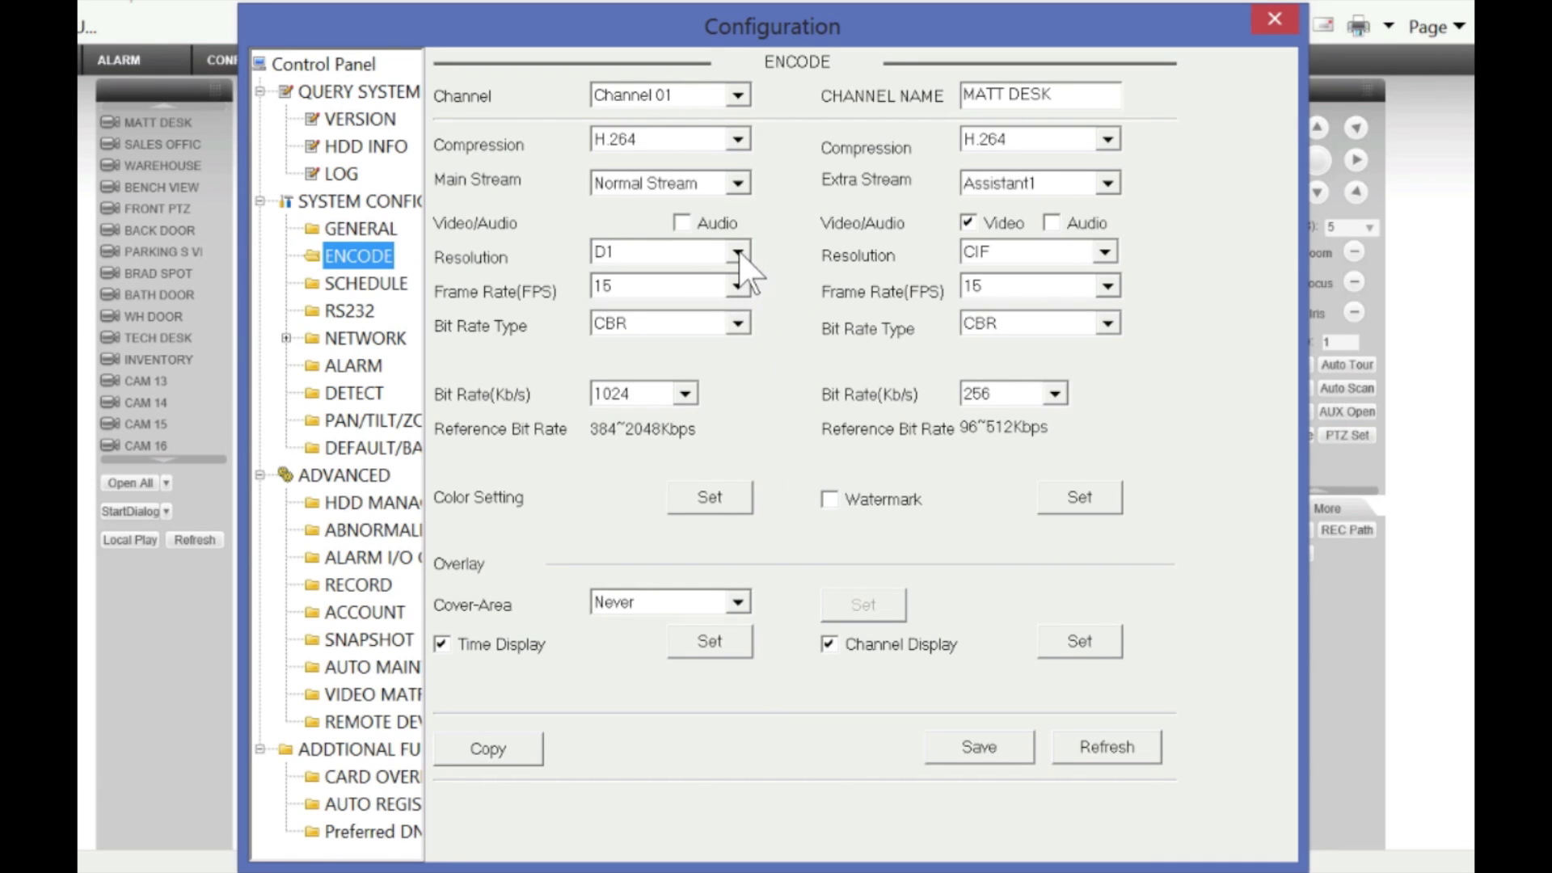
click(738, 288)
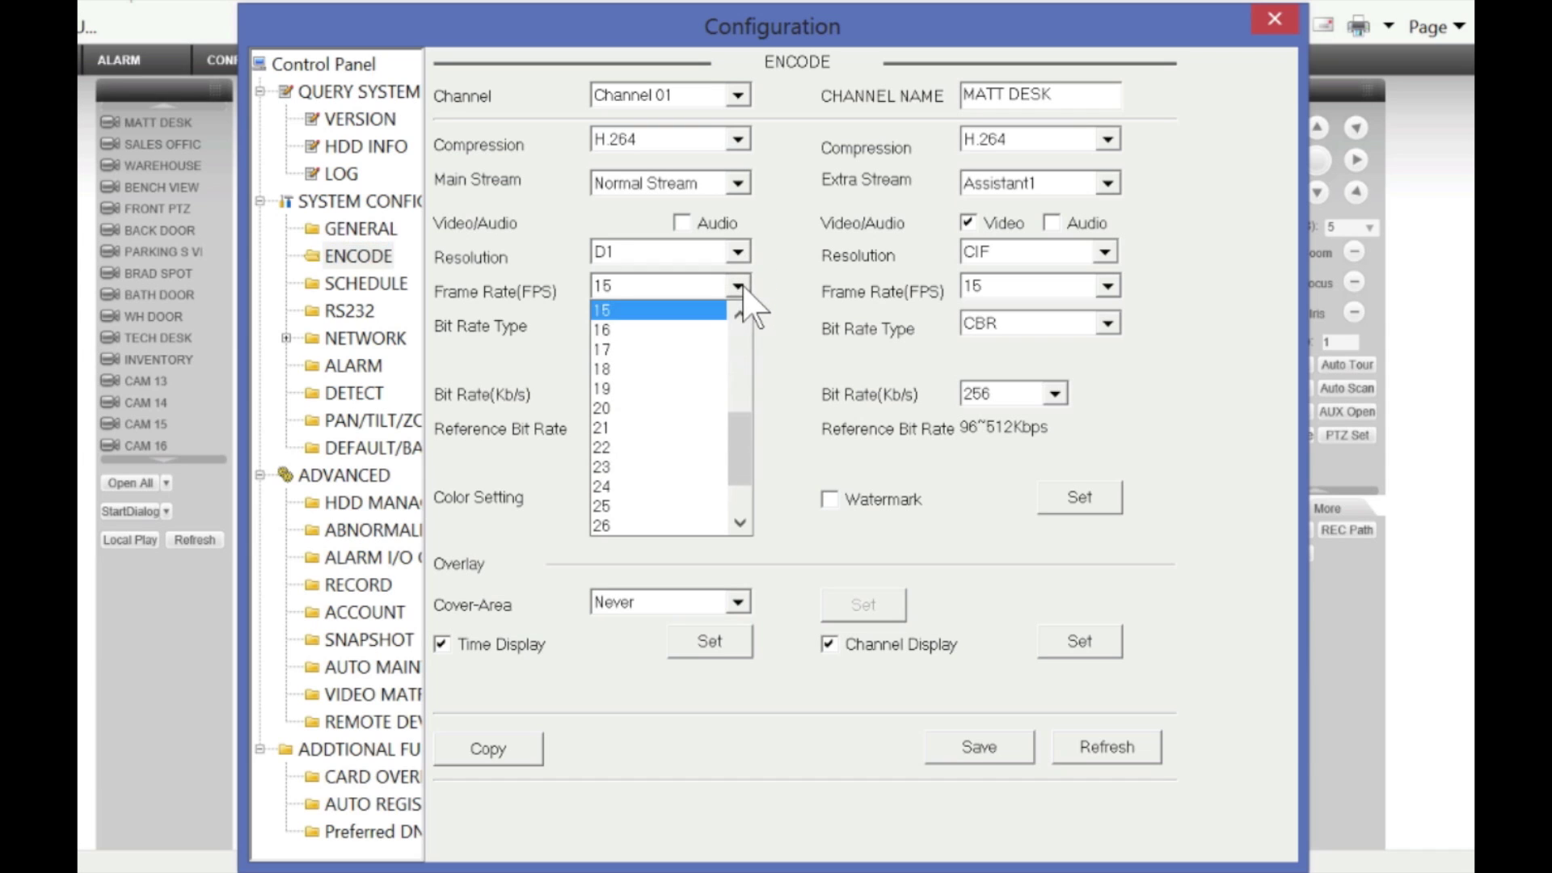
drag(735, 446, 738, 513)
click(659, 526)
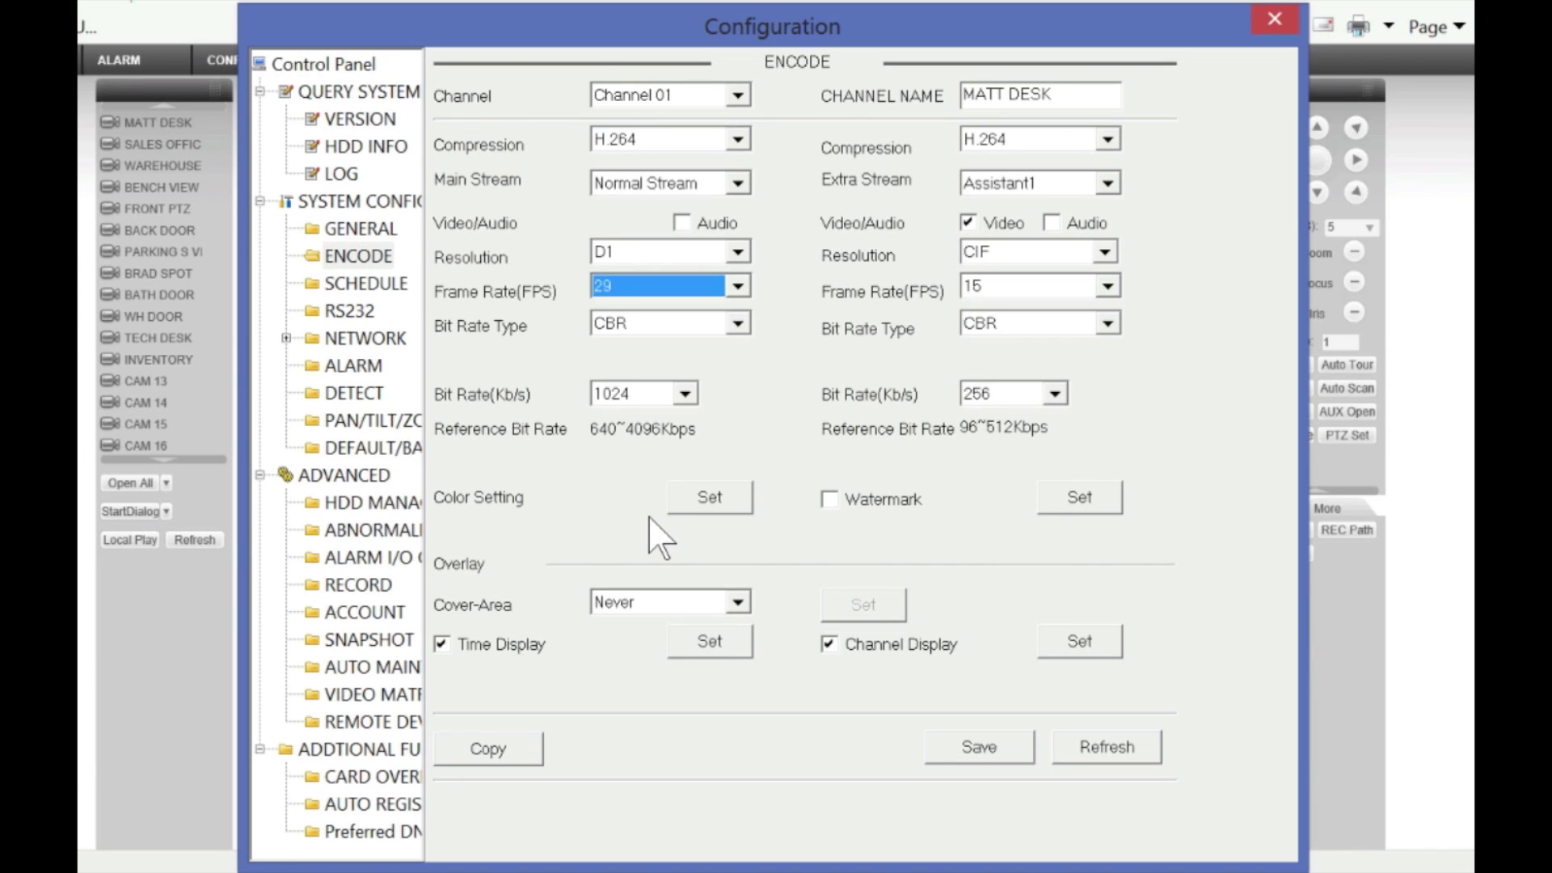
click(479, 758)
click(691, 279)
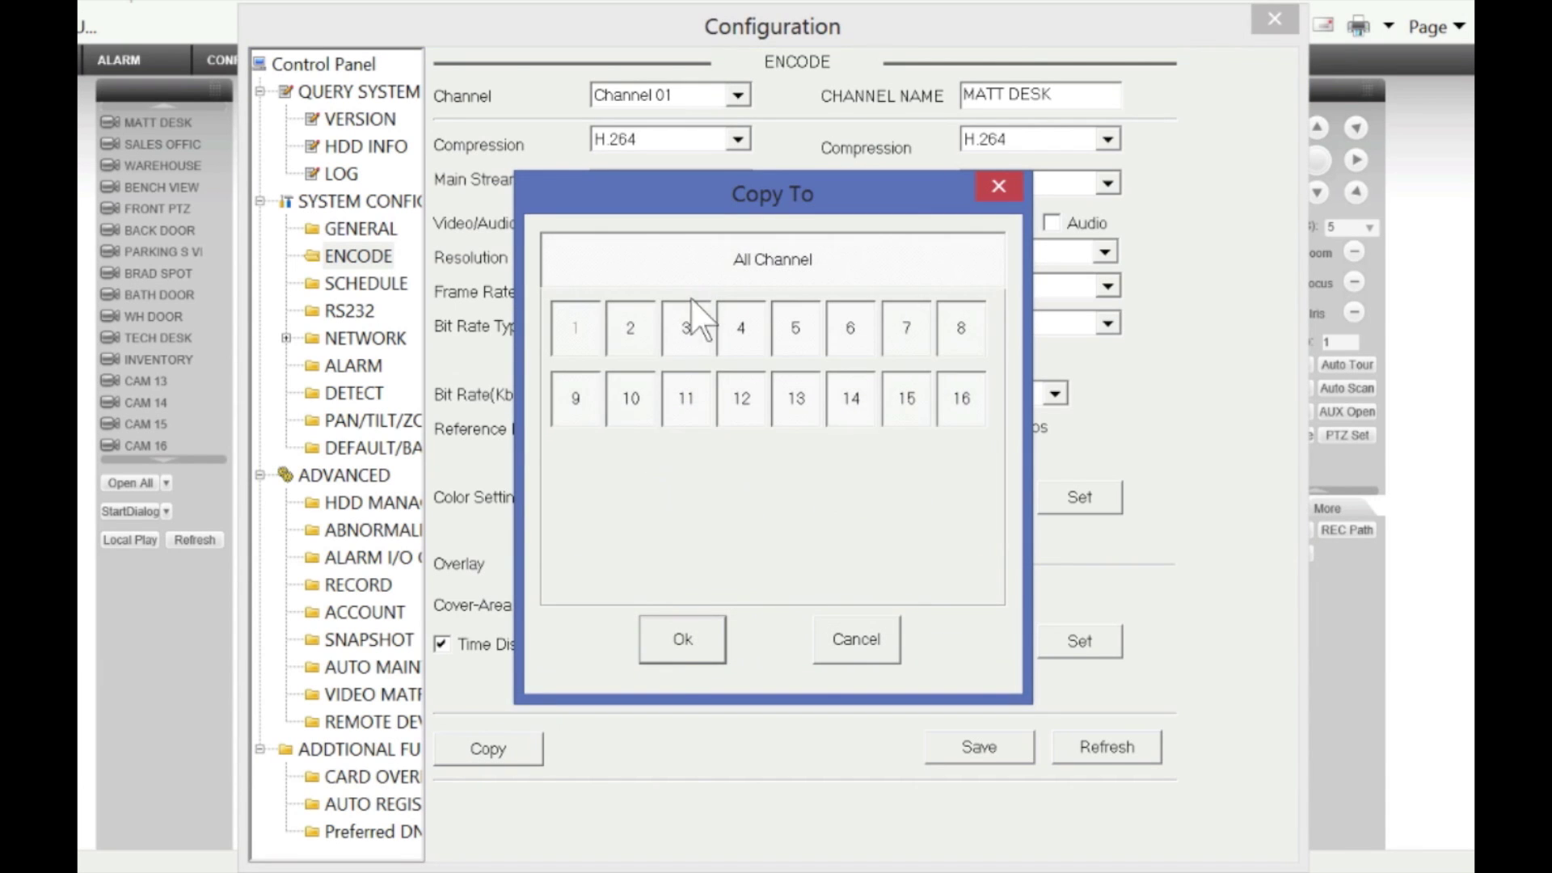
click(855, 647)
- Select Channel 01's channel name text and switch its main stream type to Motion Stream
drag(1092, 79, 939, 97)
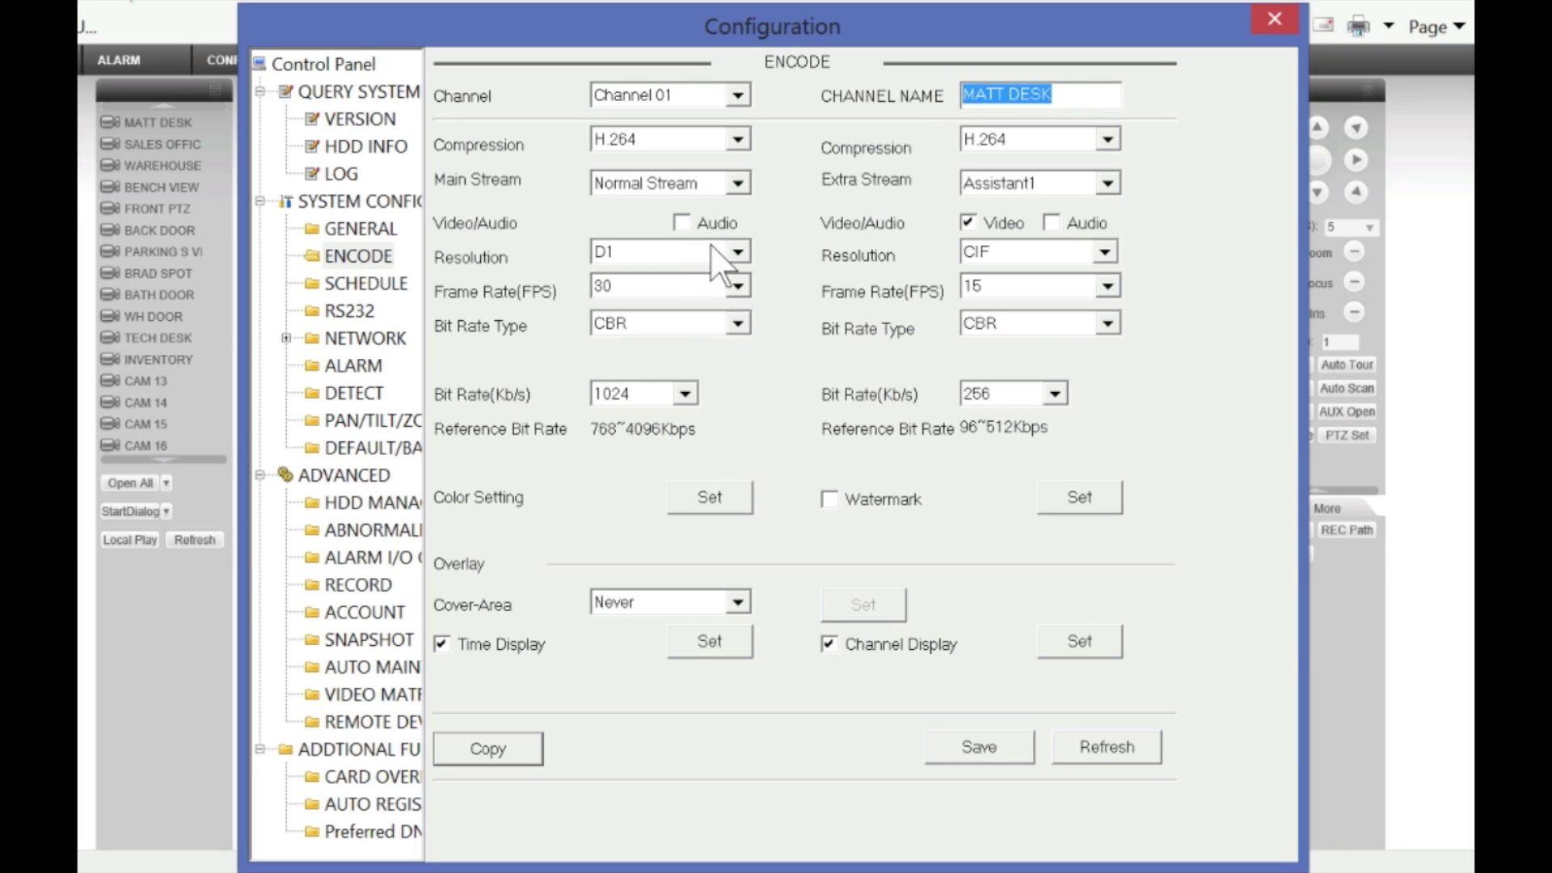
click(739, 185)
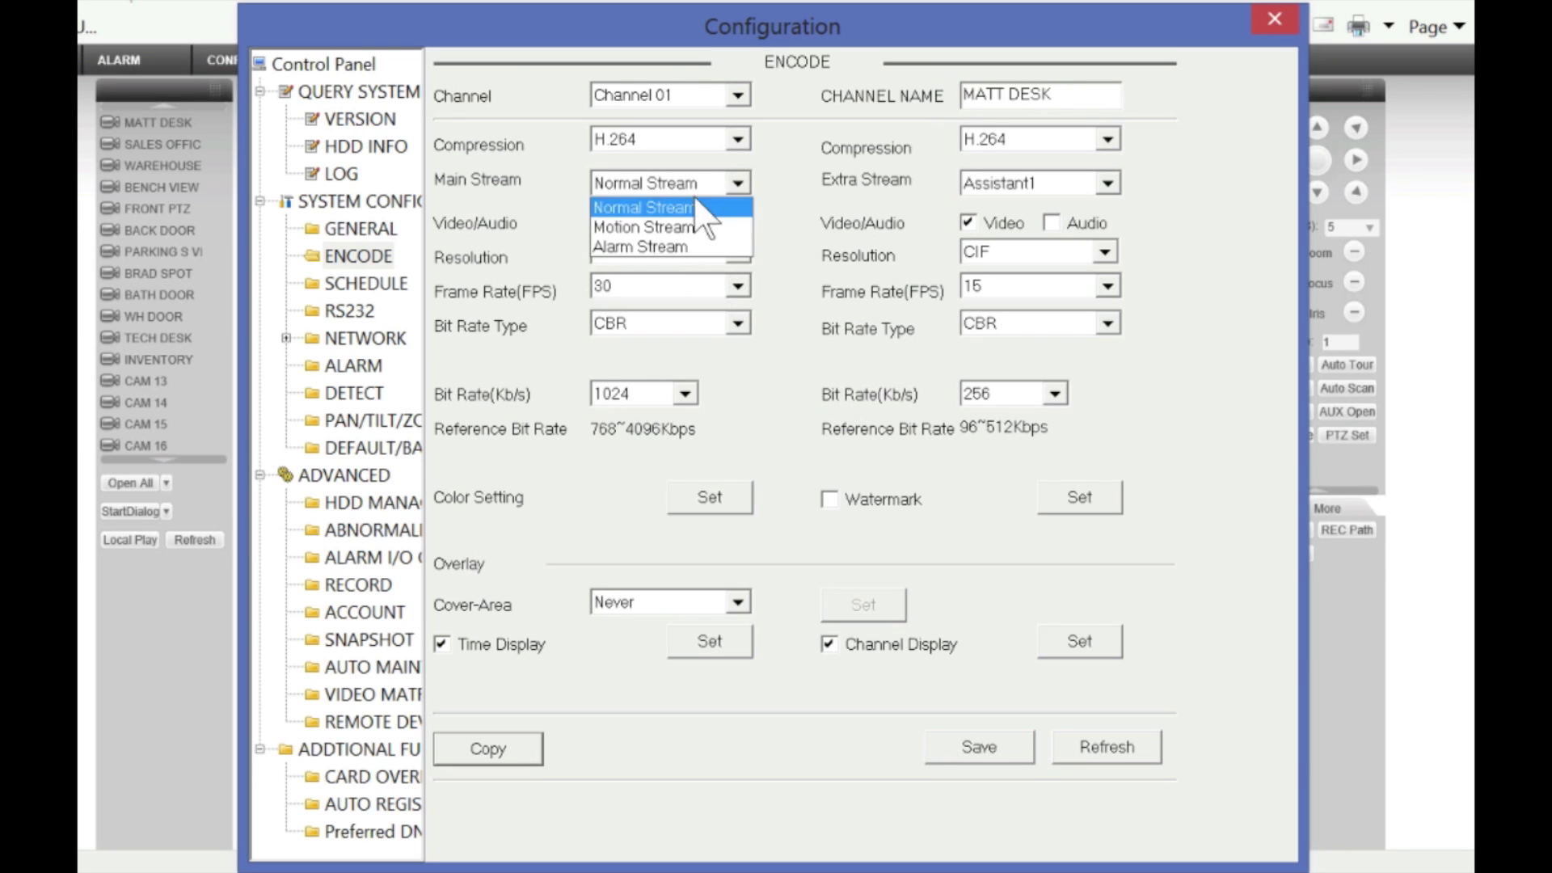
click(623, 229)
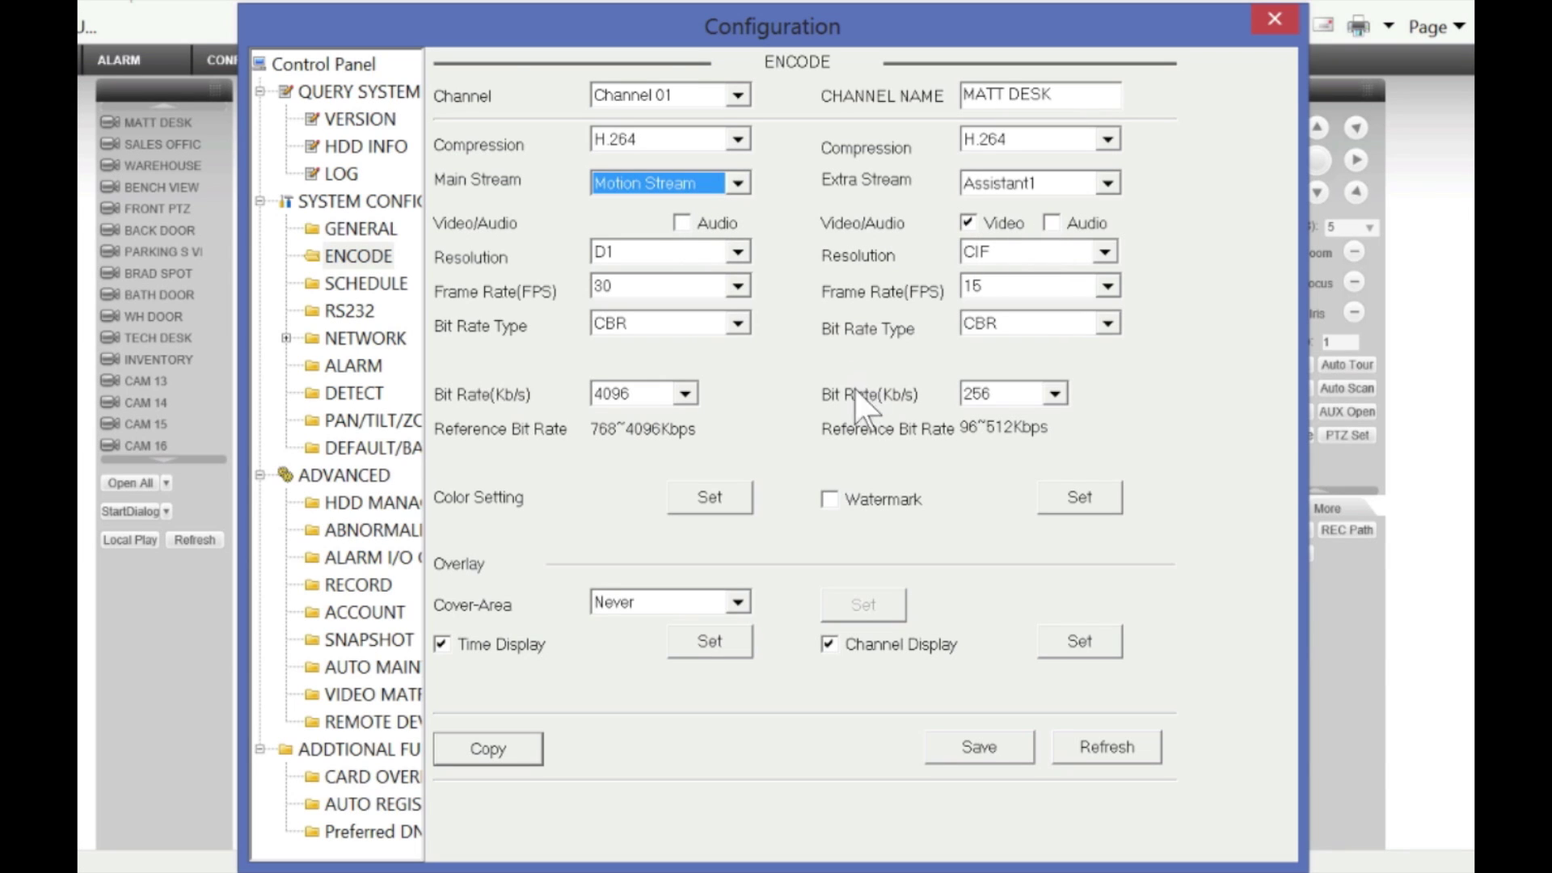
- View Channel 01's color settings with the brightness value selected, and cancel without changing them
click(721, 495)
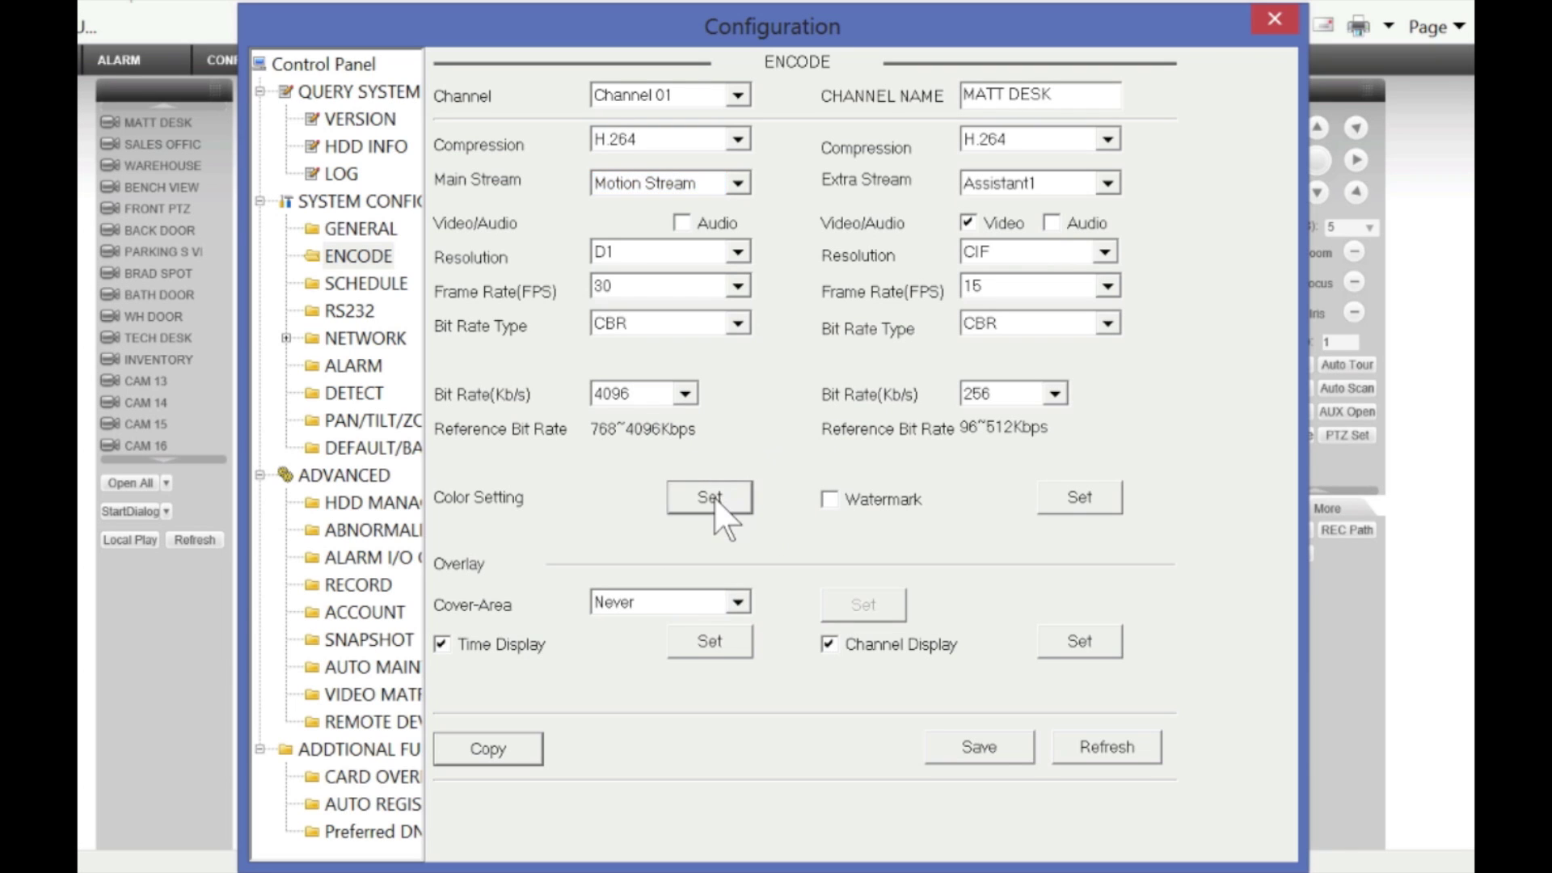
drag(500, 396, 429, 396)
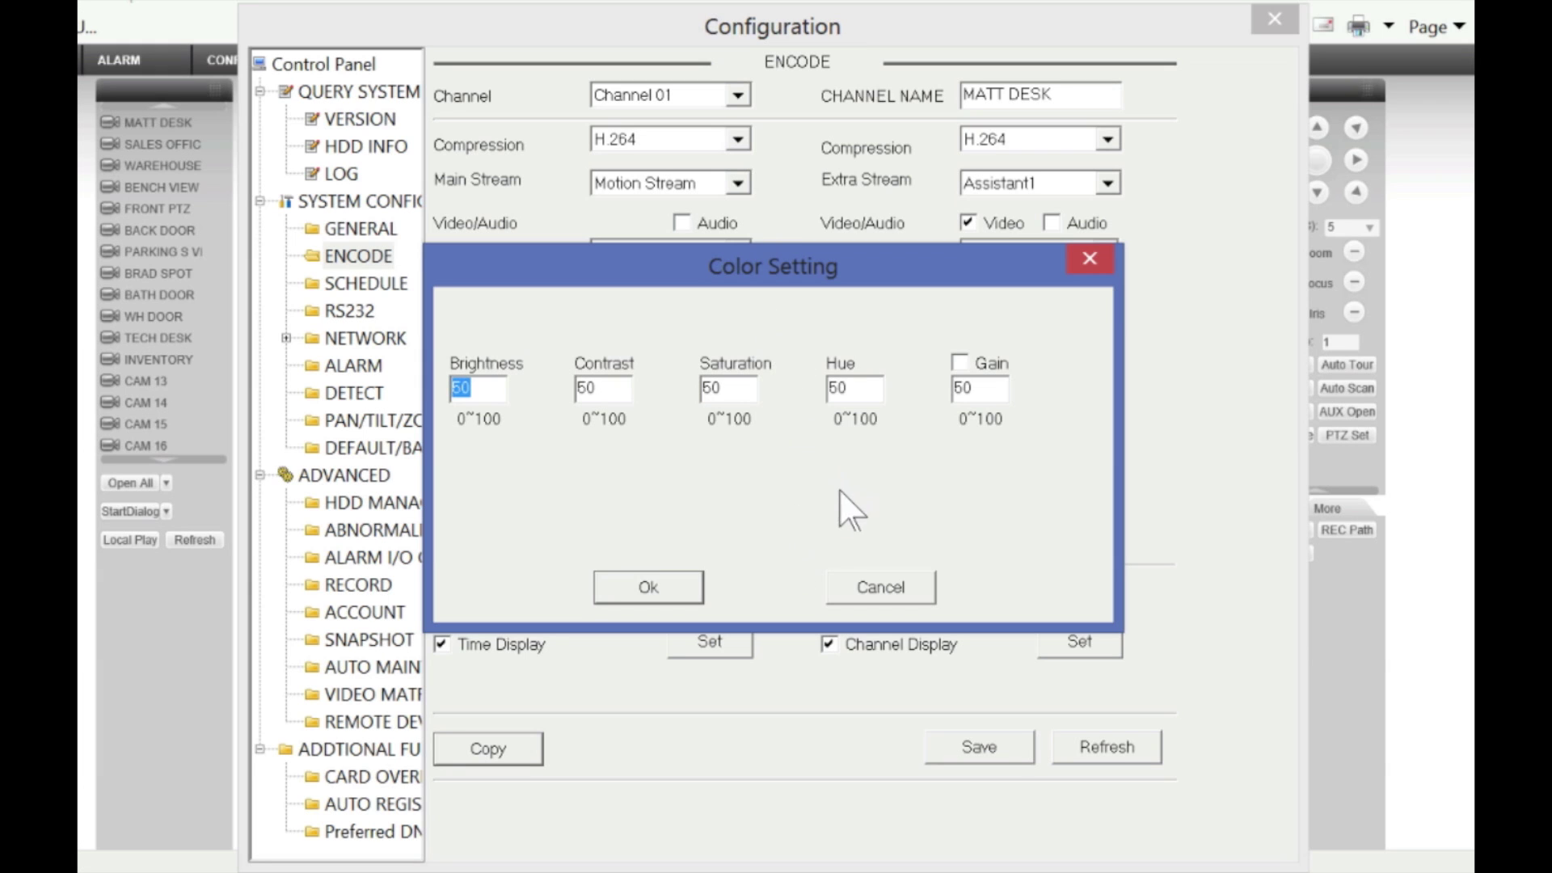
click(875, 588)
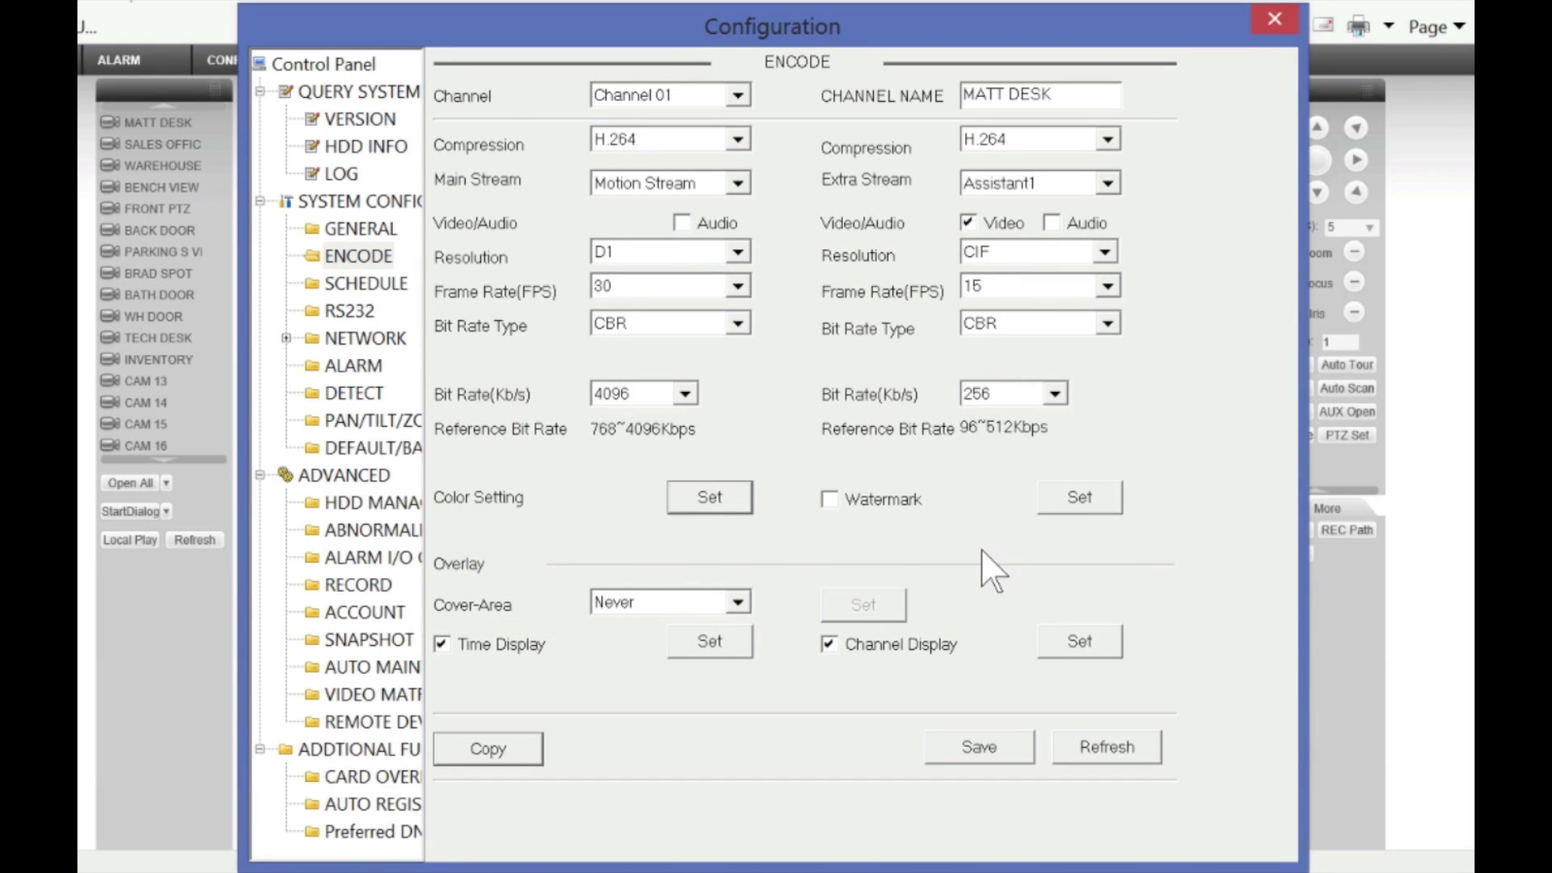
- View Channel 01's Sunday recording periods with all days included, cancel them, and check the schedule's copy-to-channels options without choosing a channel
click(361, 285)
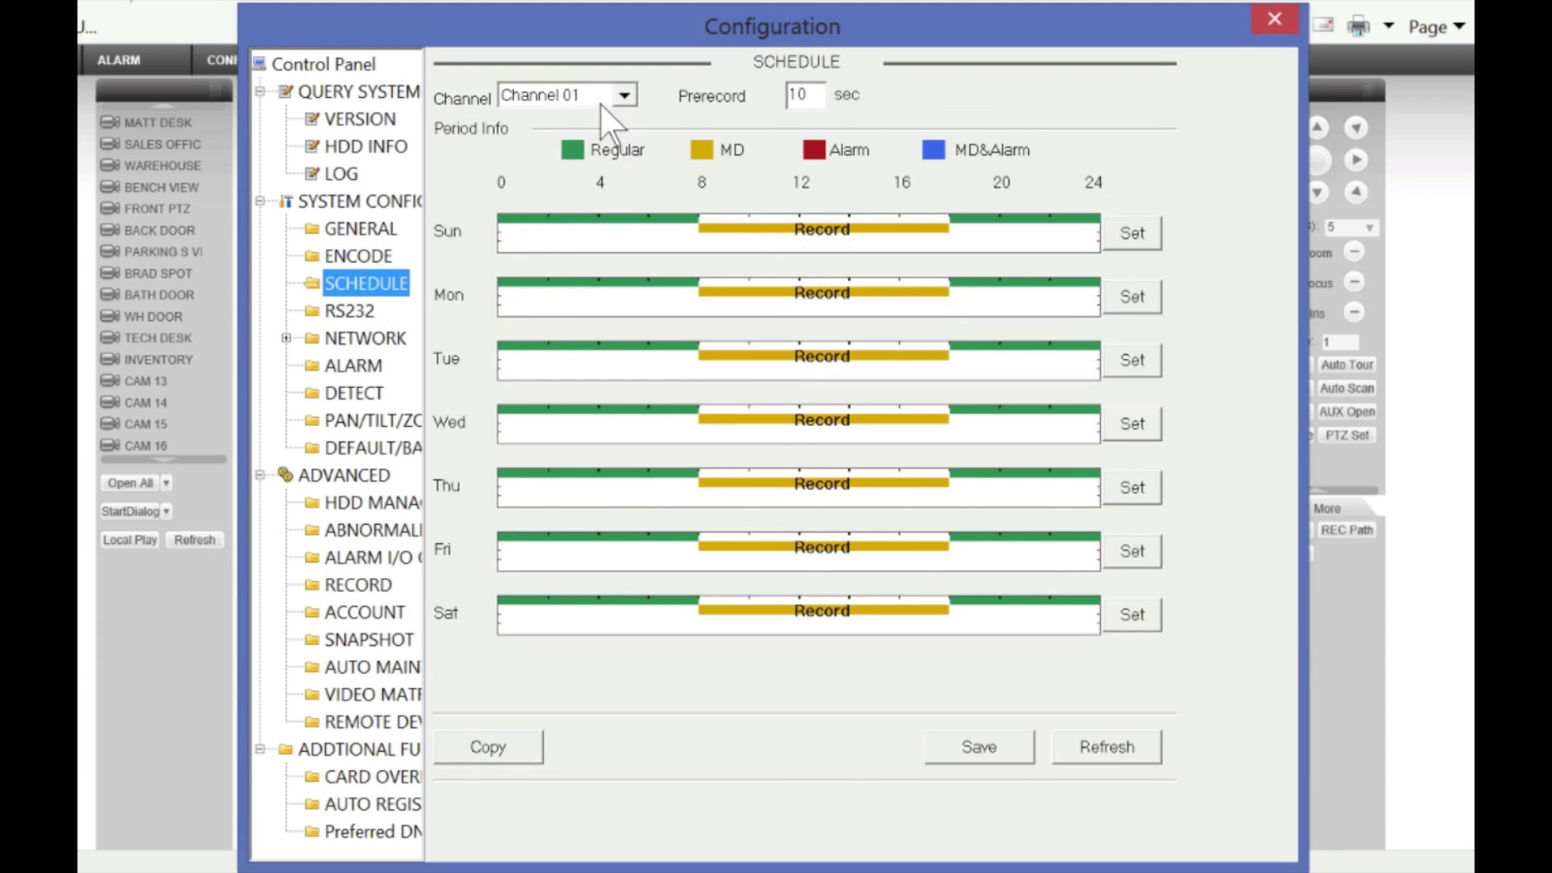
click(1133, 234)
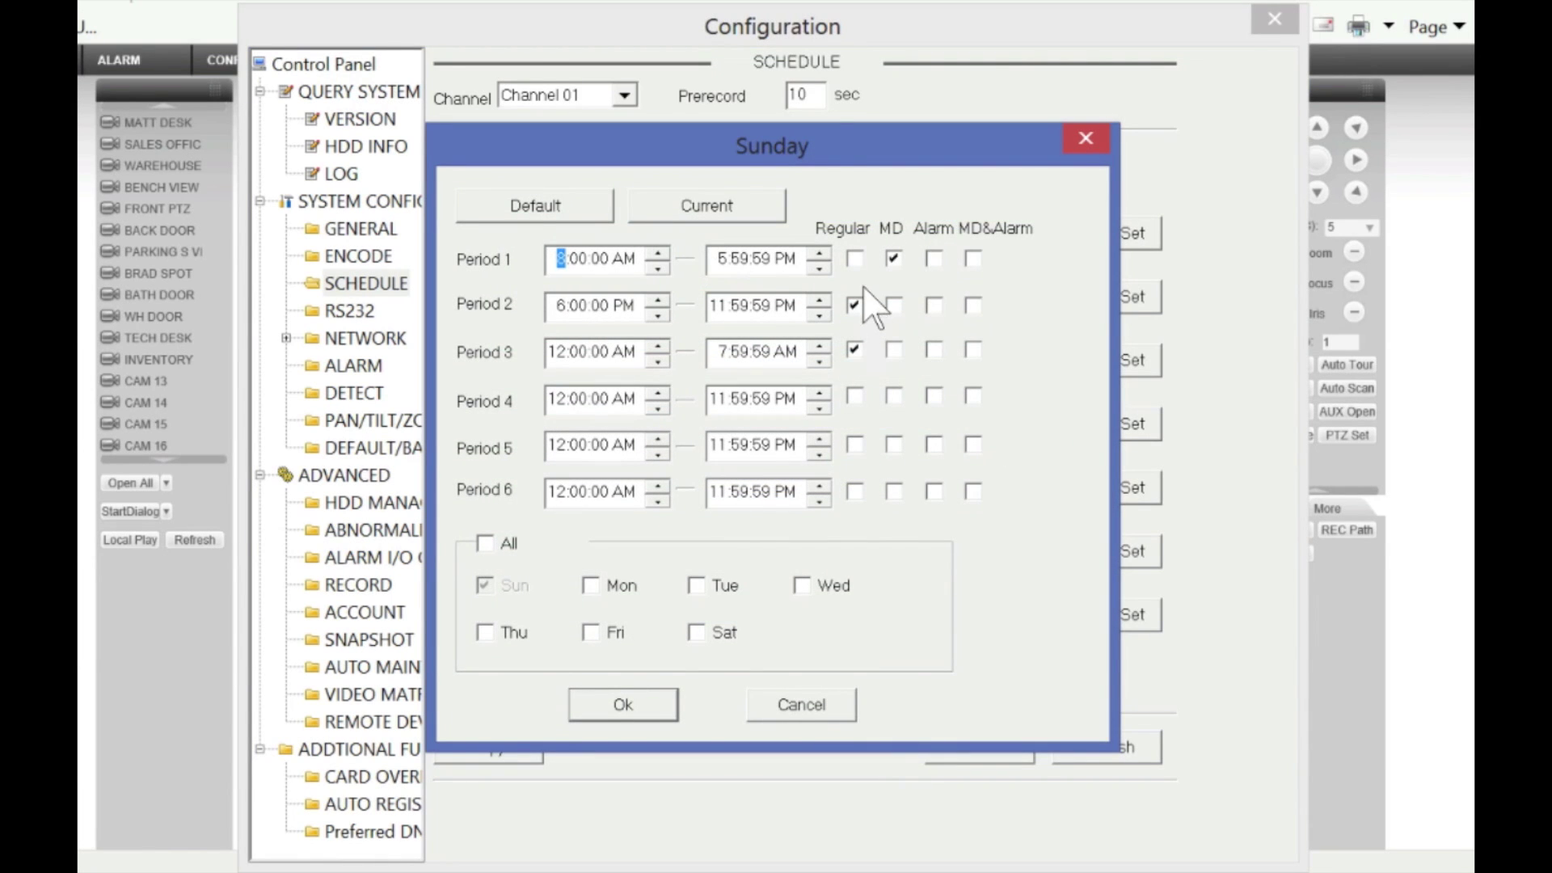
click(492, 543)
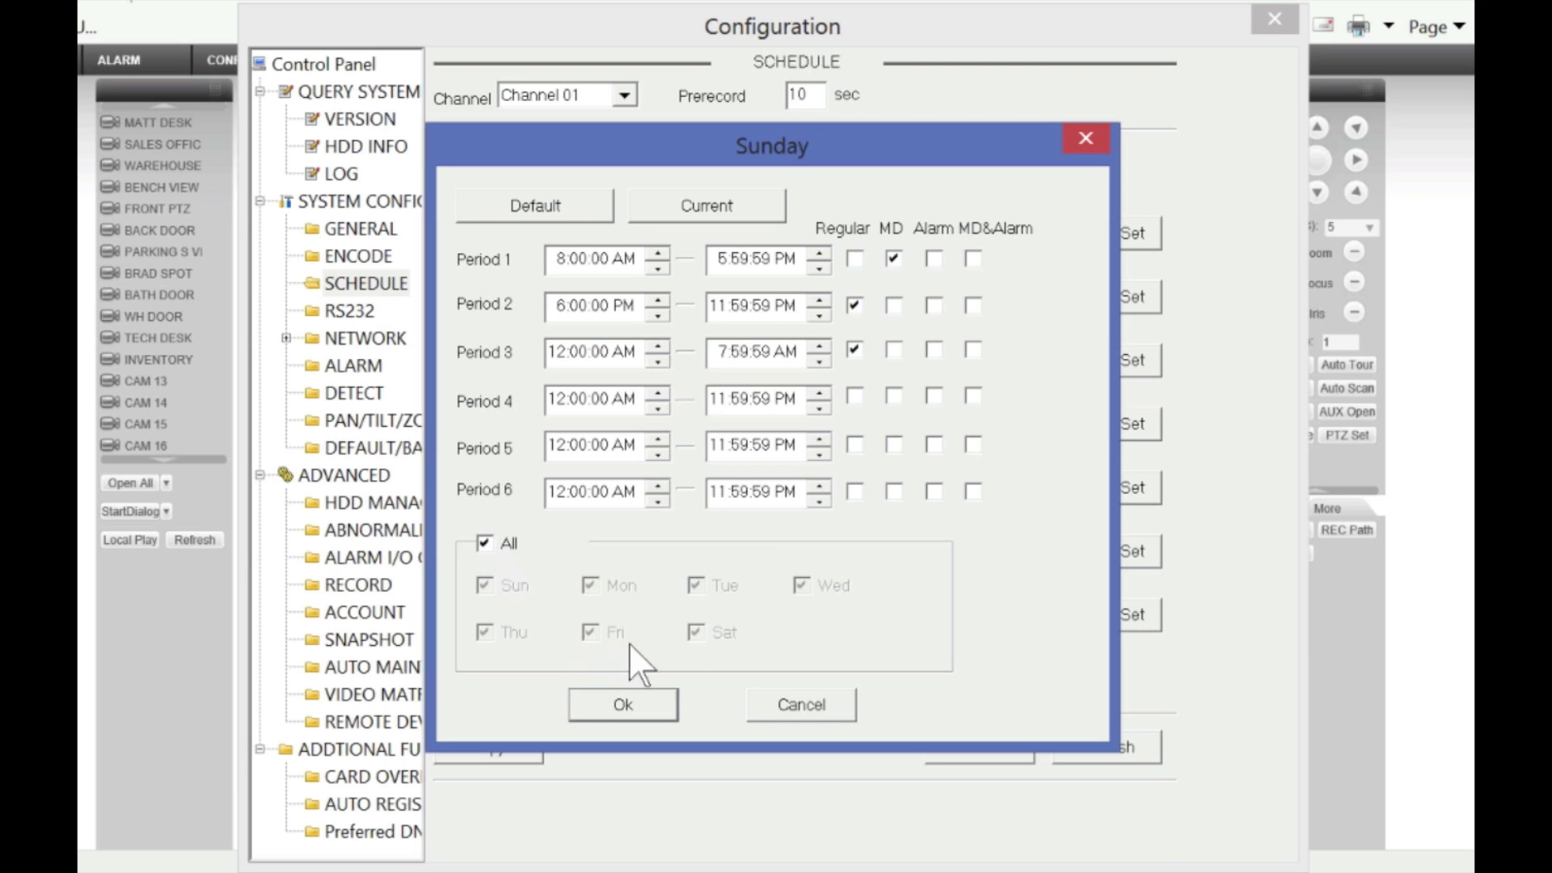
click(812, 706)
click(493, 732)
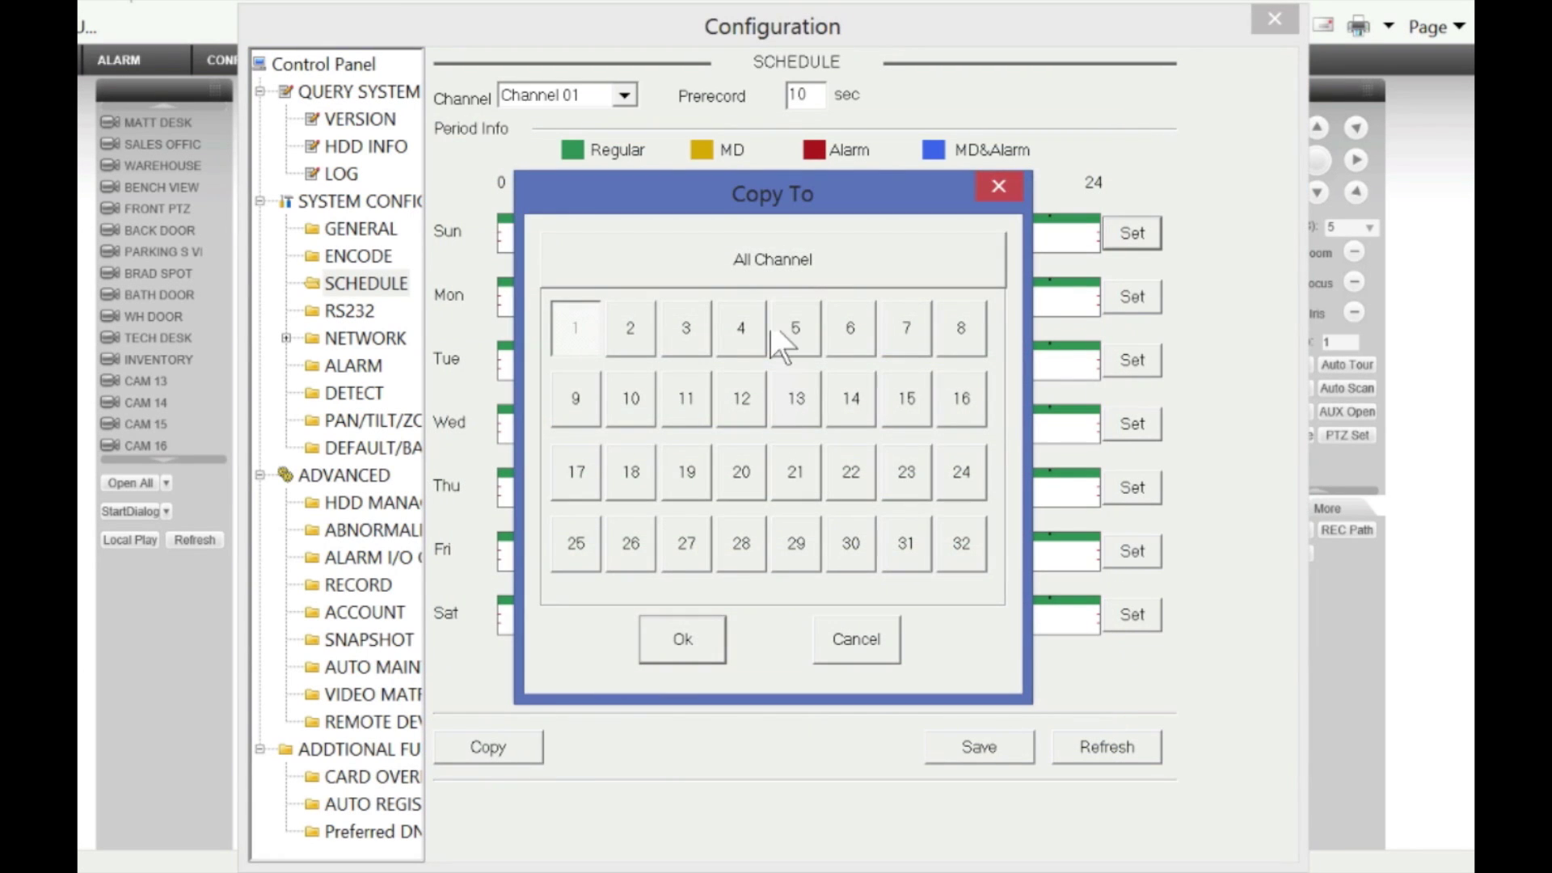
click(716, 638)
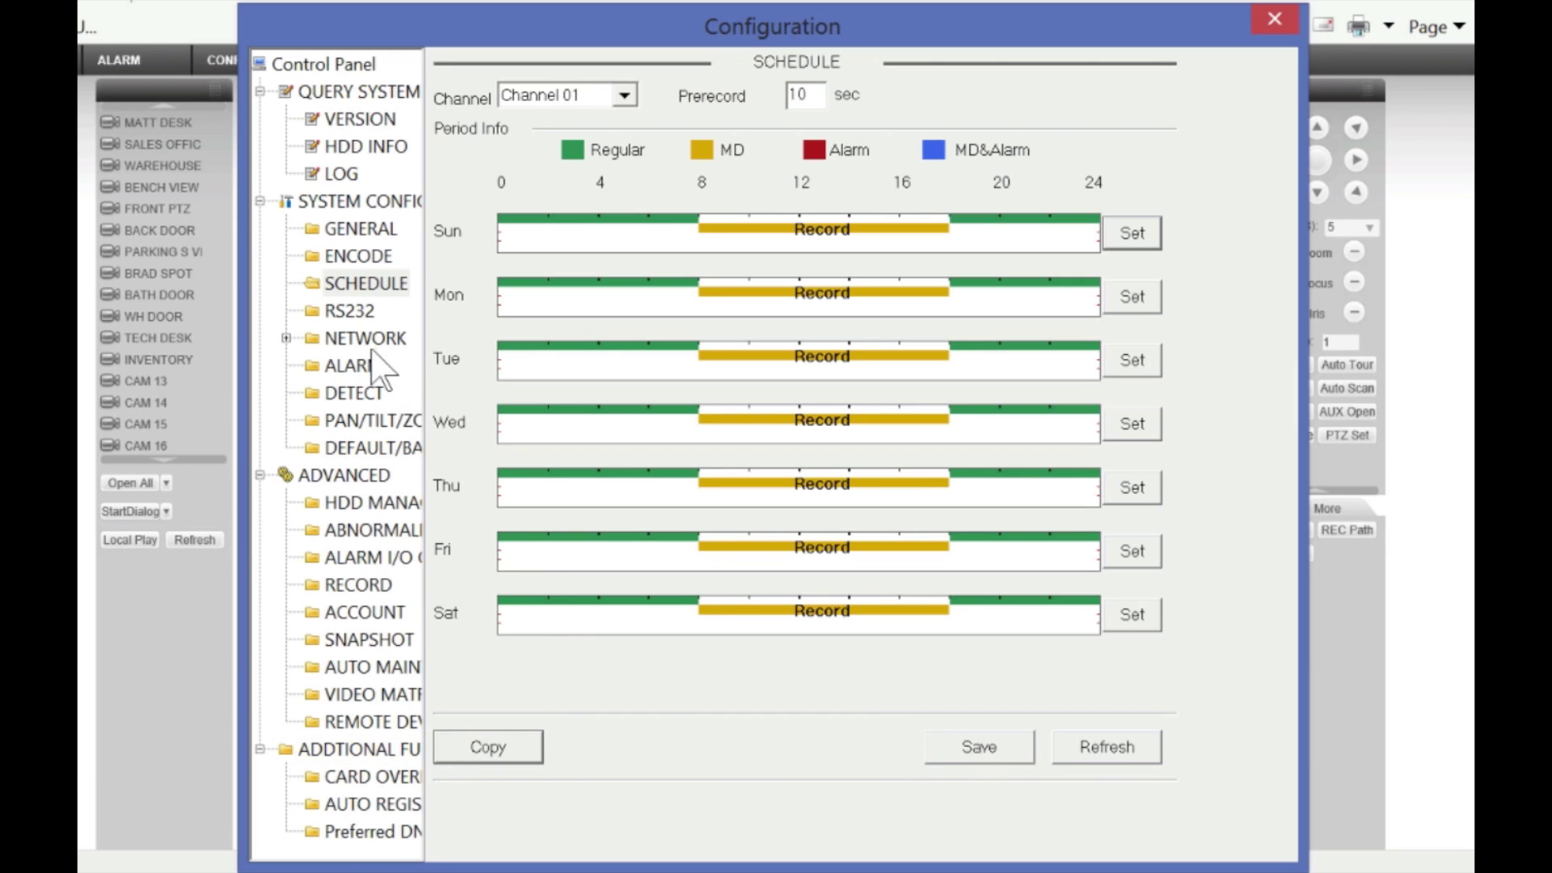
- View the RS232 COM port options, and inspect the IP address and TCP port fields in the network settings
click(363, 313)
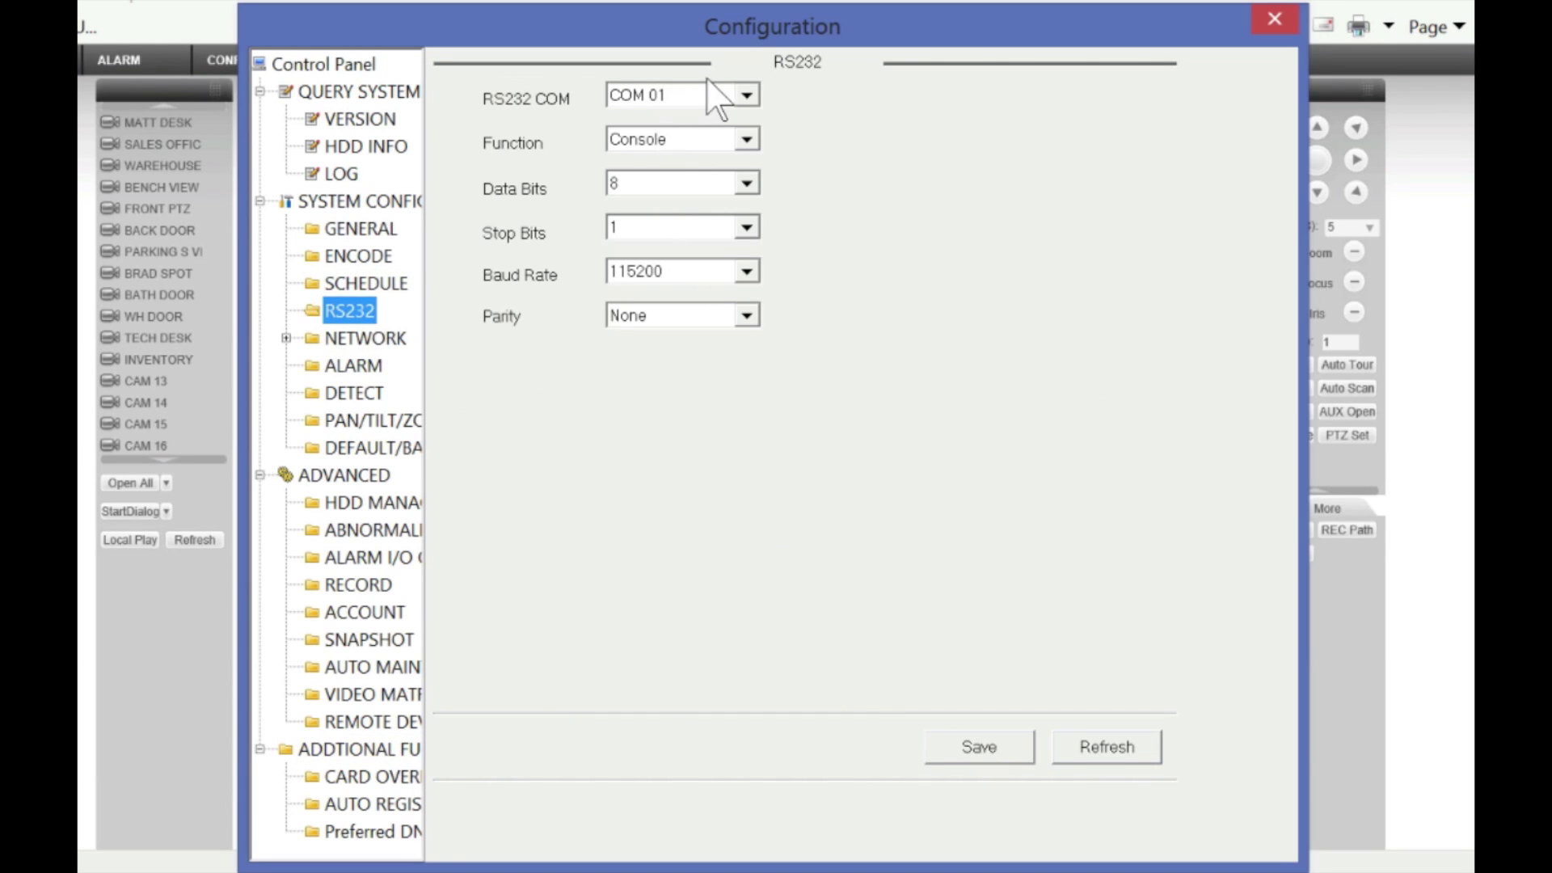
click(746, 95)
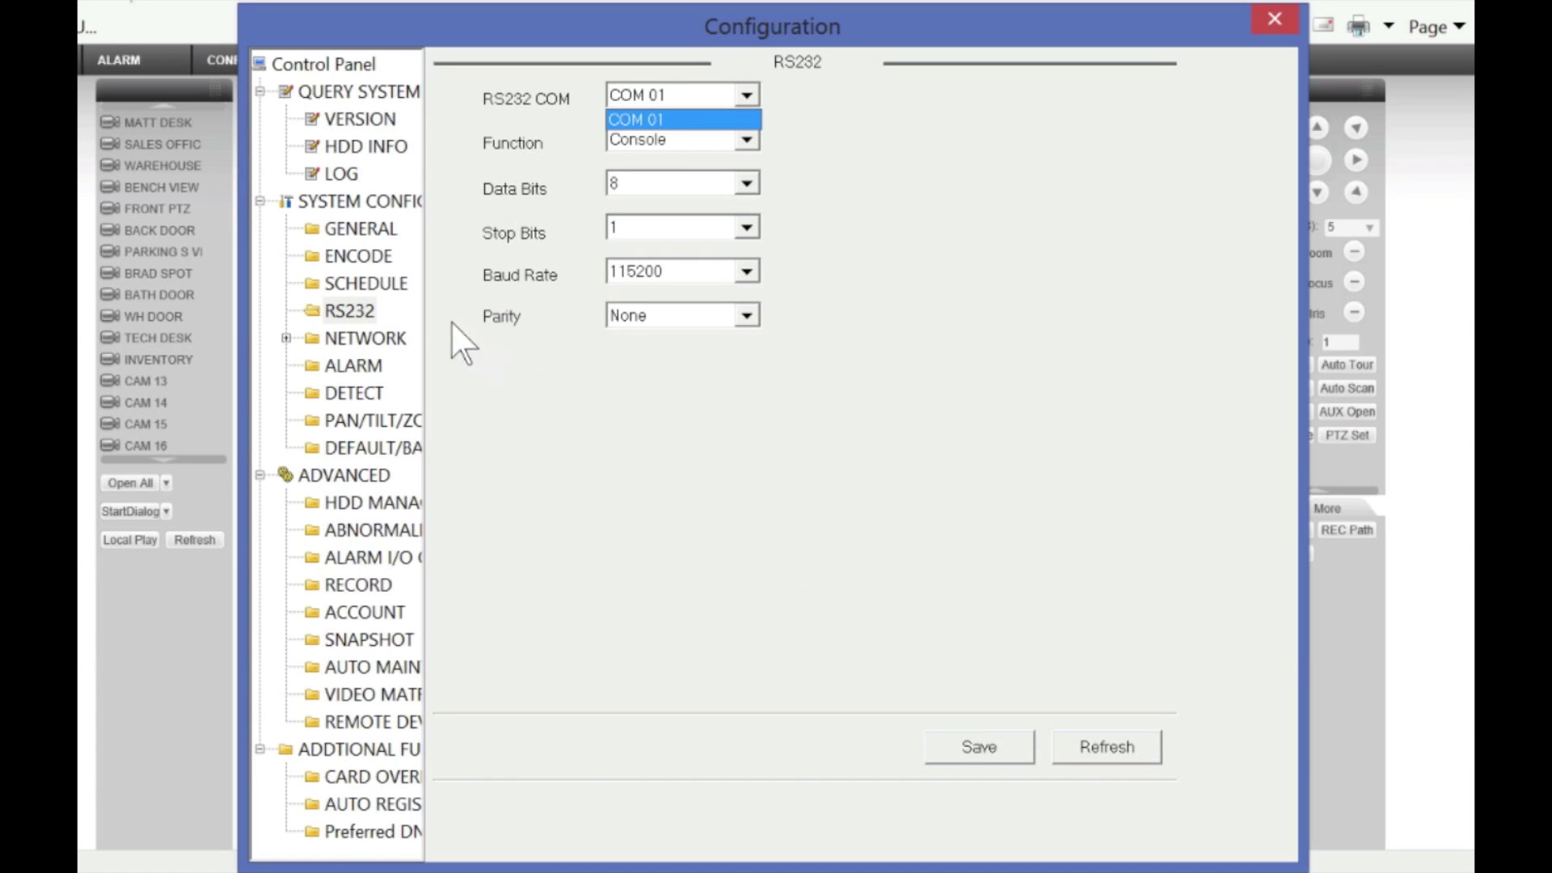
click(358, 344)
click(360, 342)
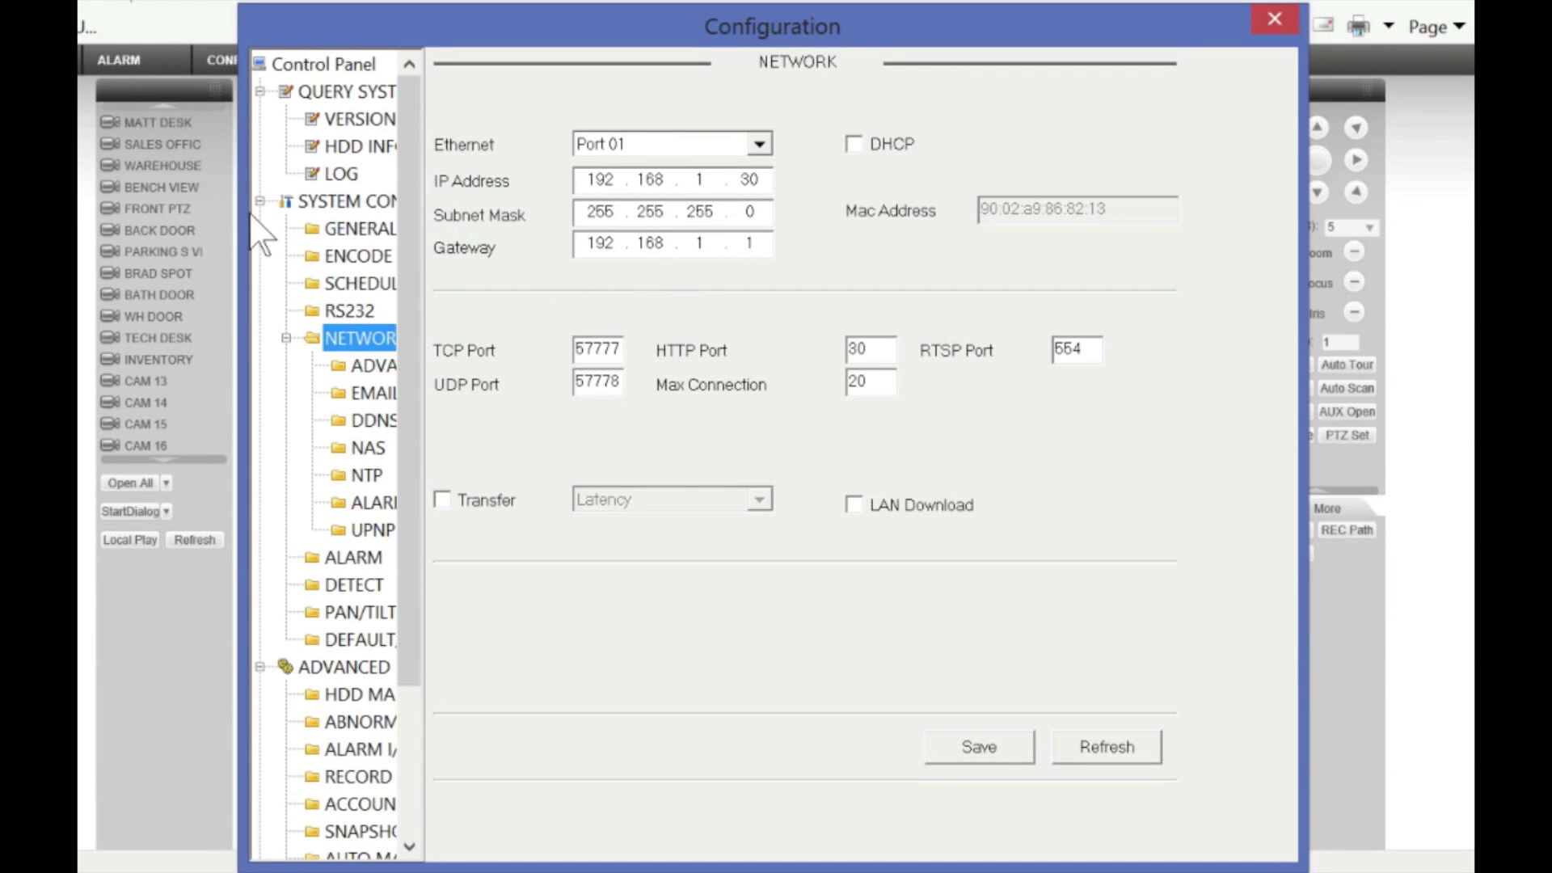
click(699, 179)
text(1)
click(589, 349)
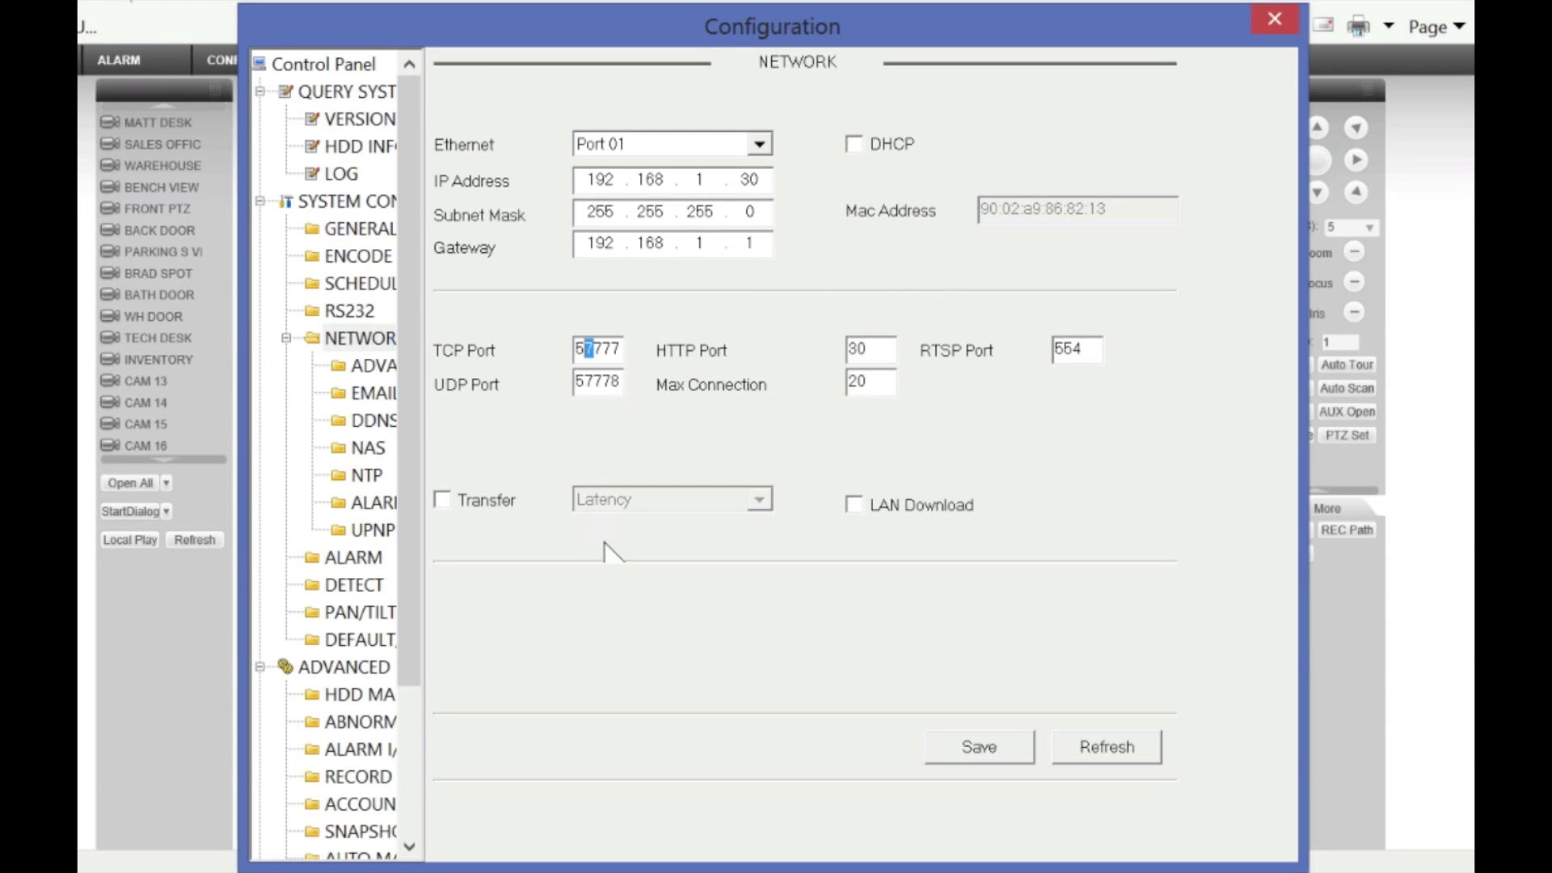
- View the network's advanced setup and email settings, and disable Private DDNS and save it
click(360, 370)
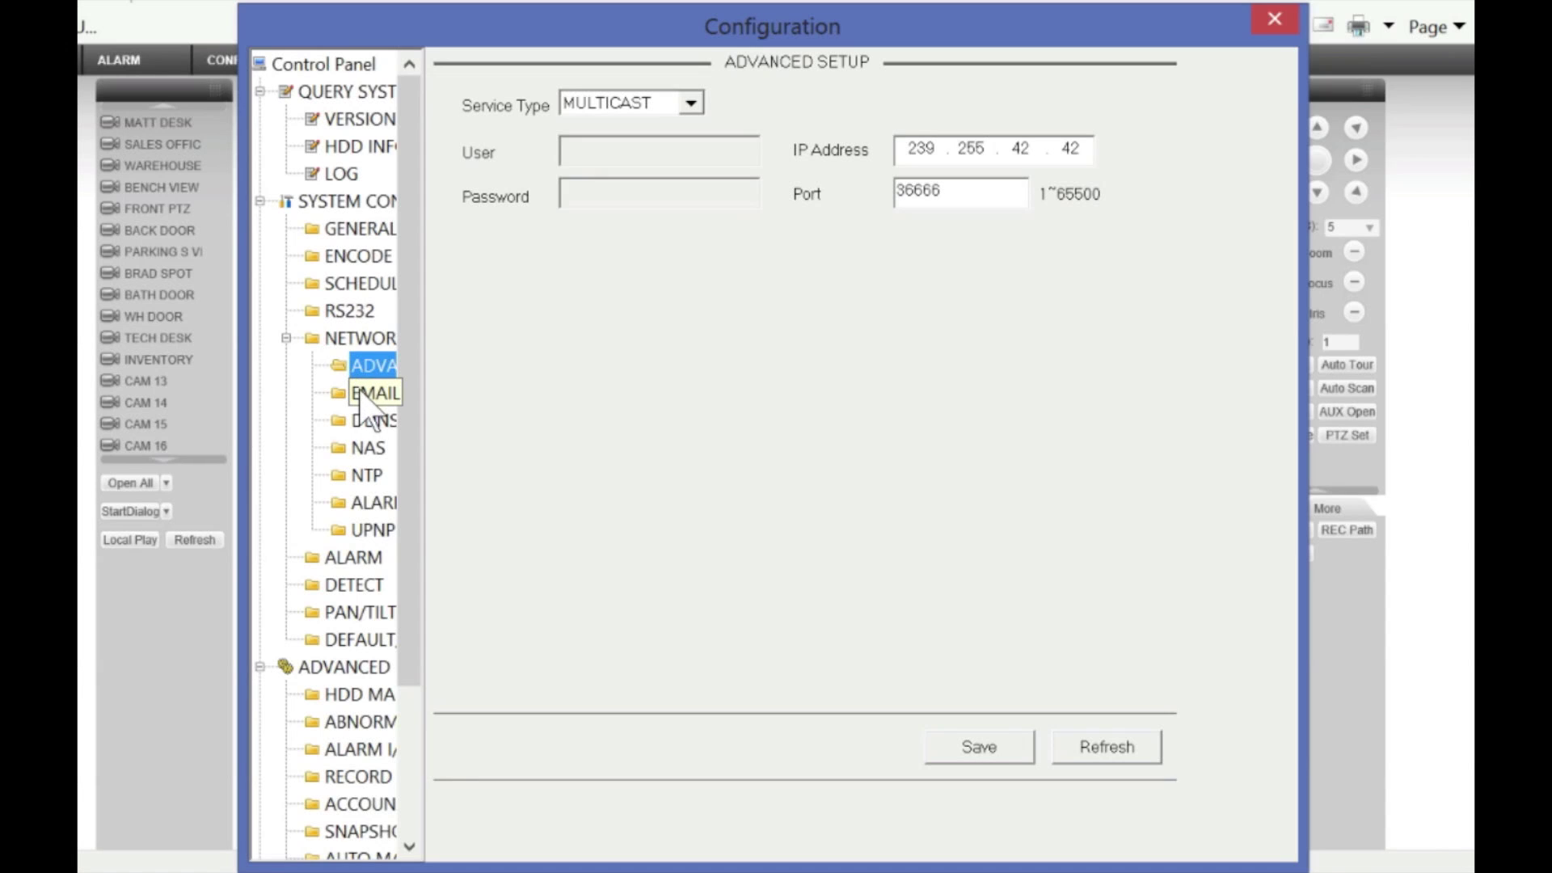
click(364, 393)
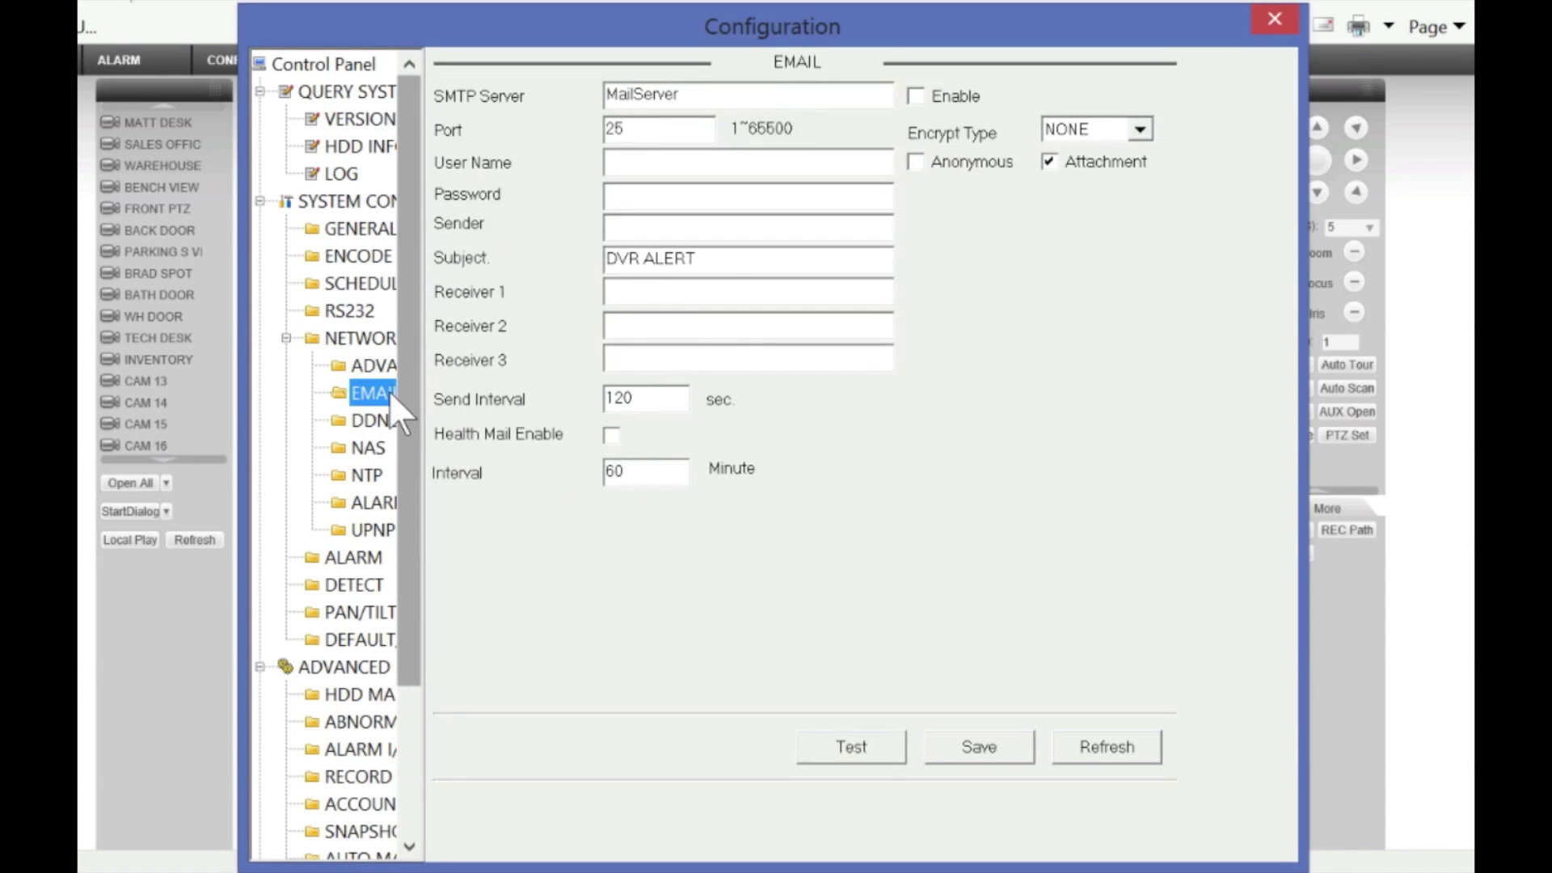
click(370, 420)
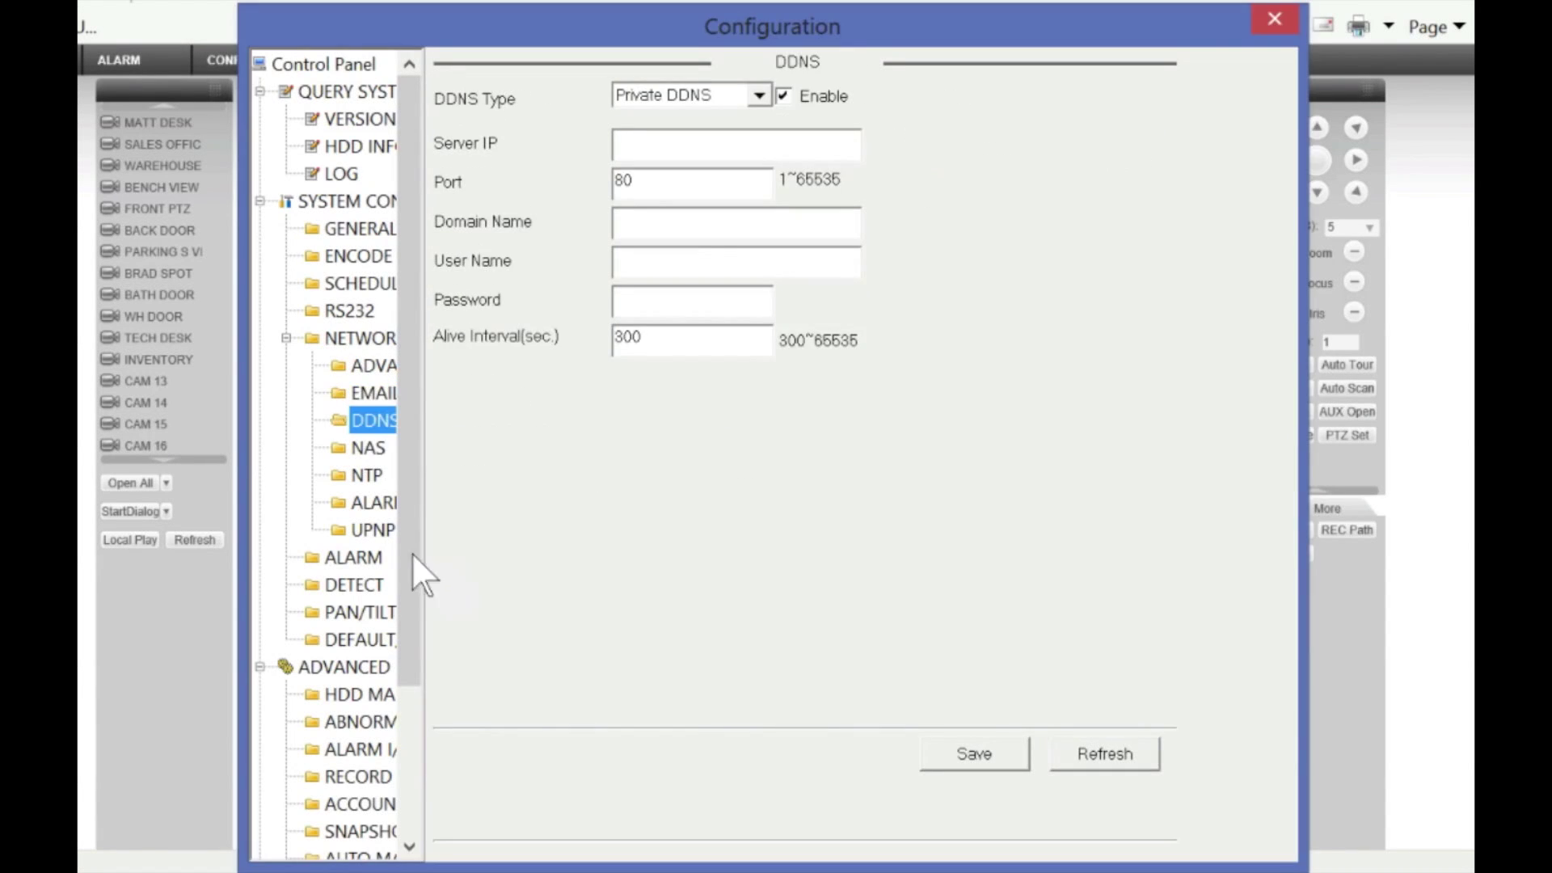
click(783, 97)
click(942, 750)
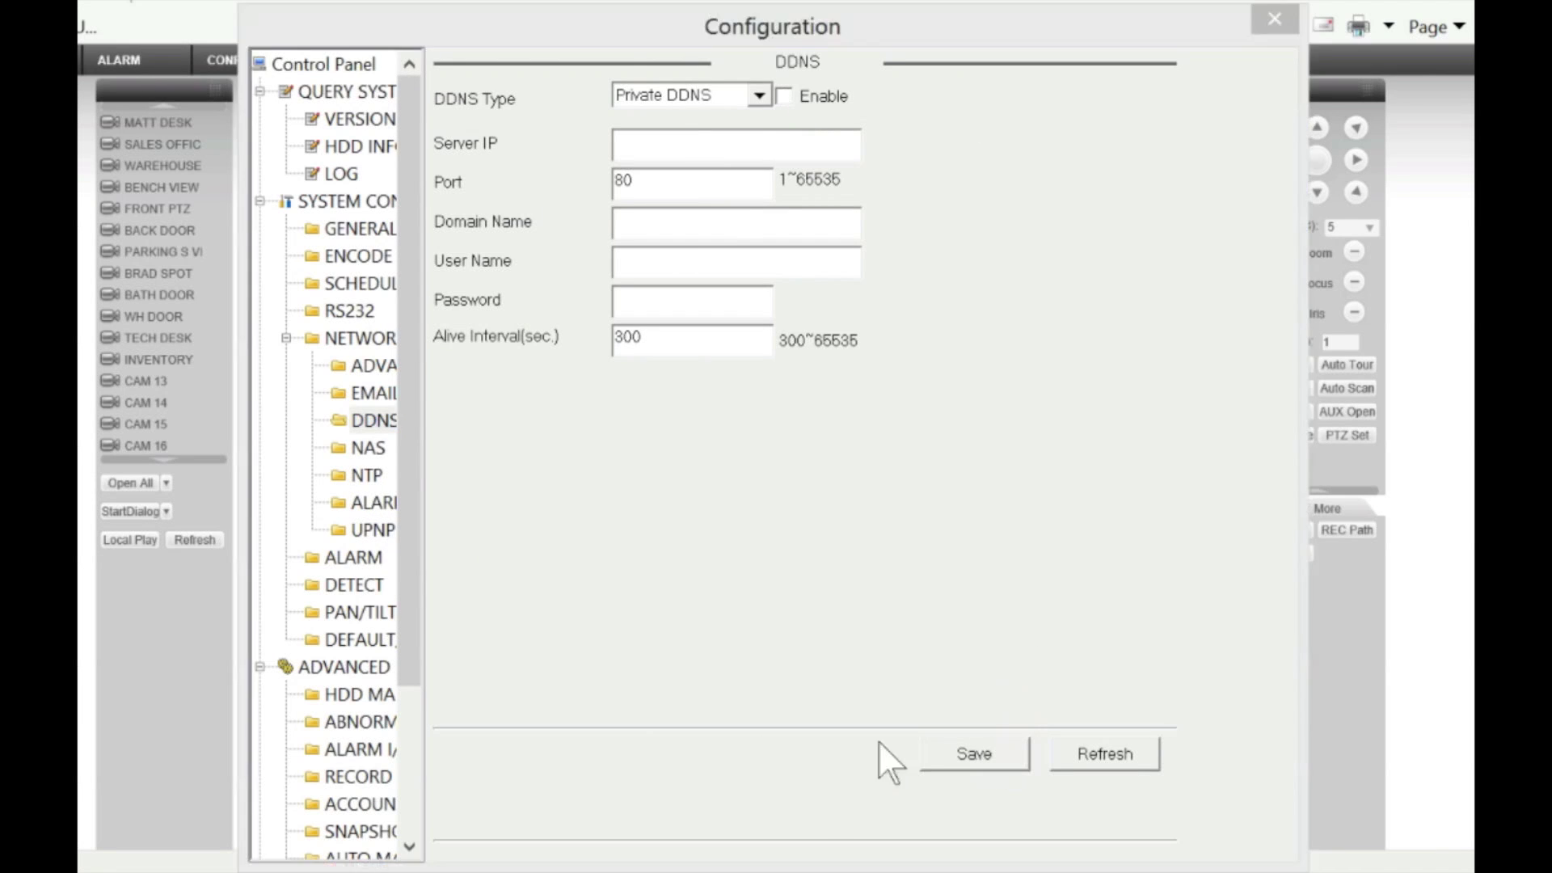
- View the UPNP port mapping settings and the motion detection settings, keeping Channel 01 as the detection channel
click(368, 532)
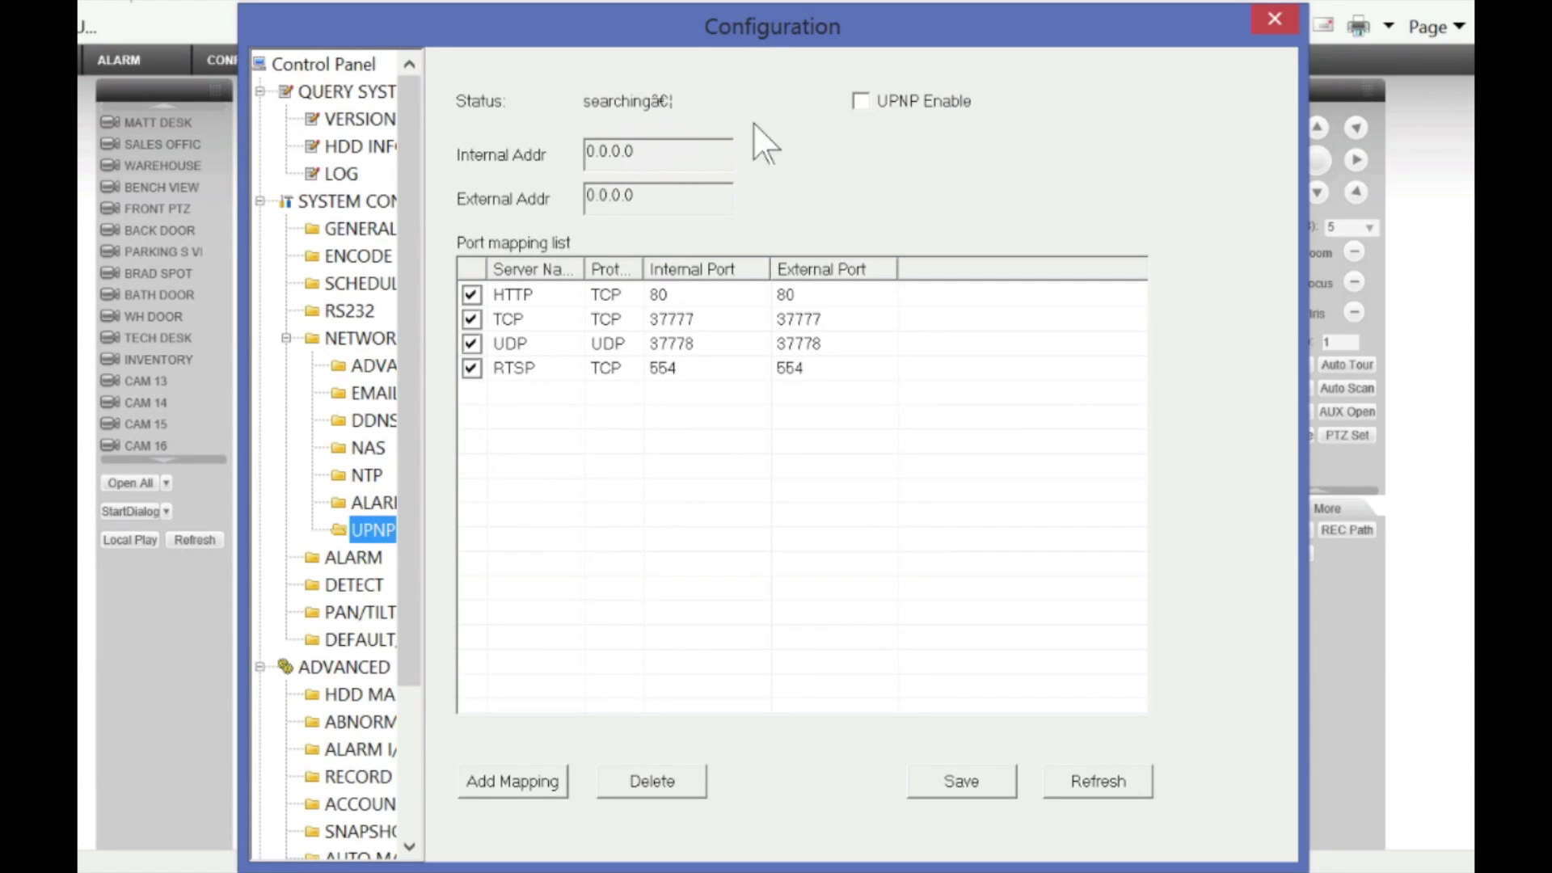
drag(412, 595, 418, 717)
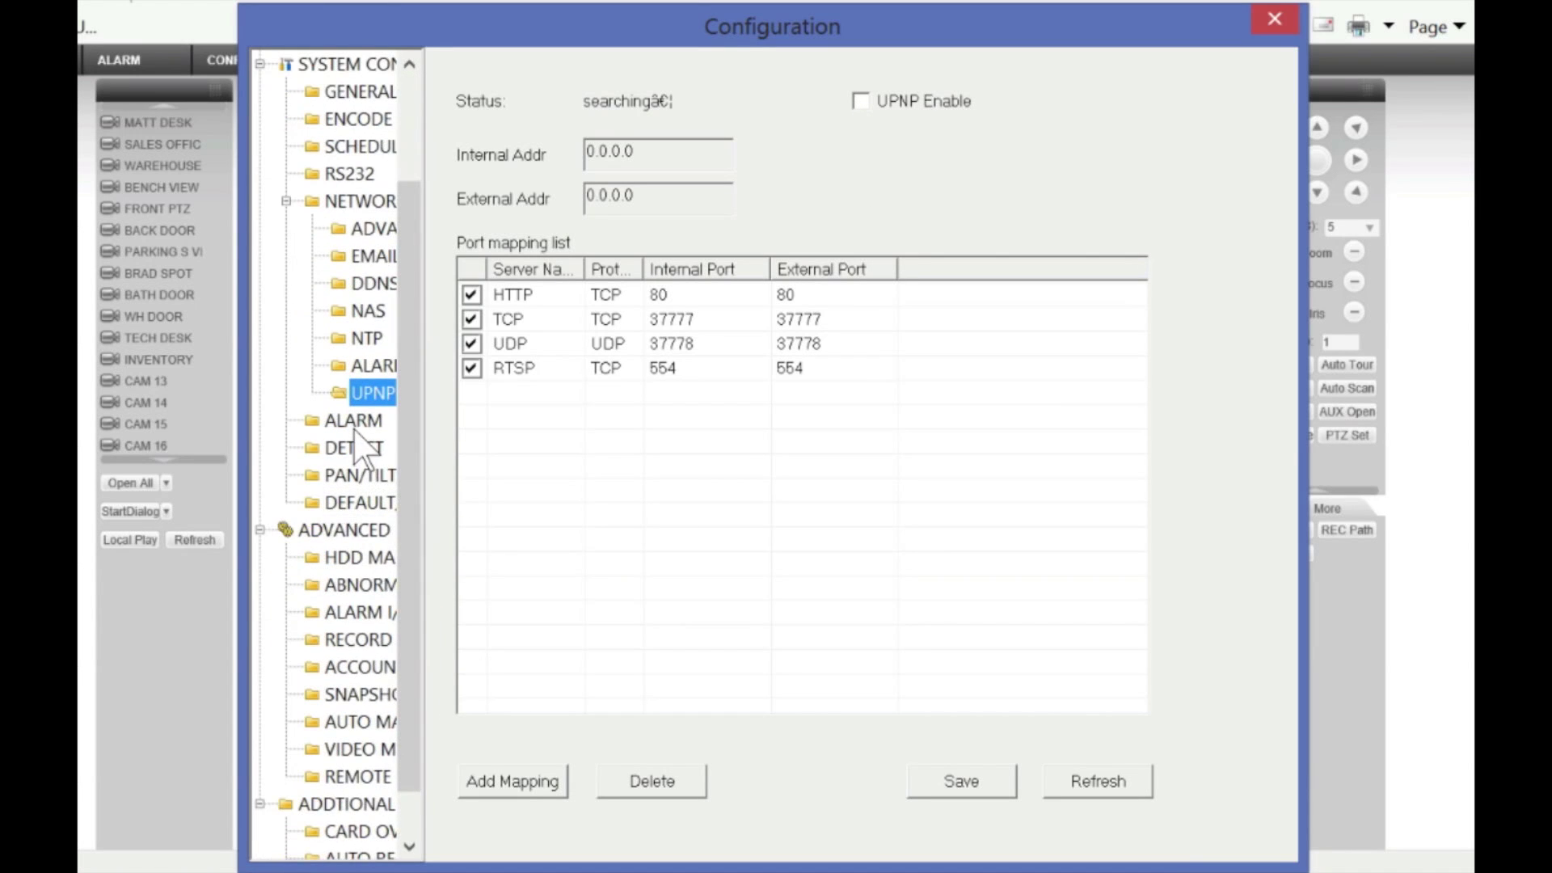
click(360, 449)
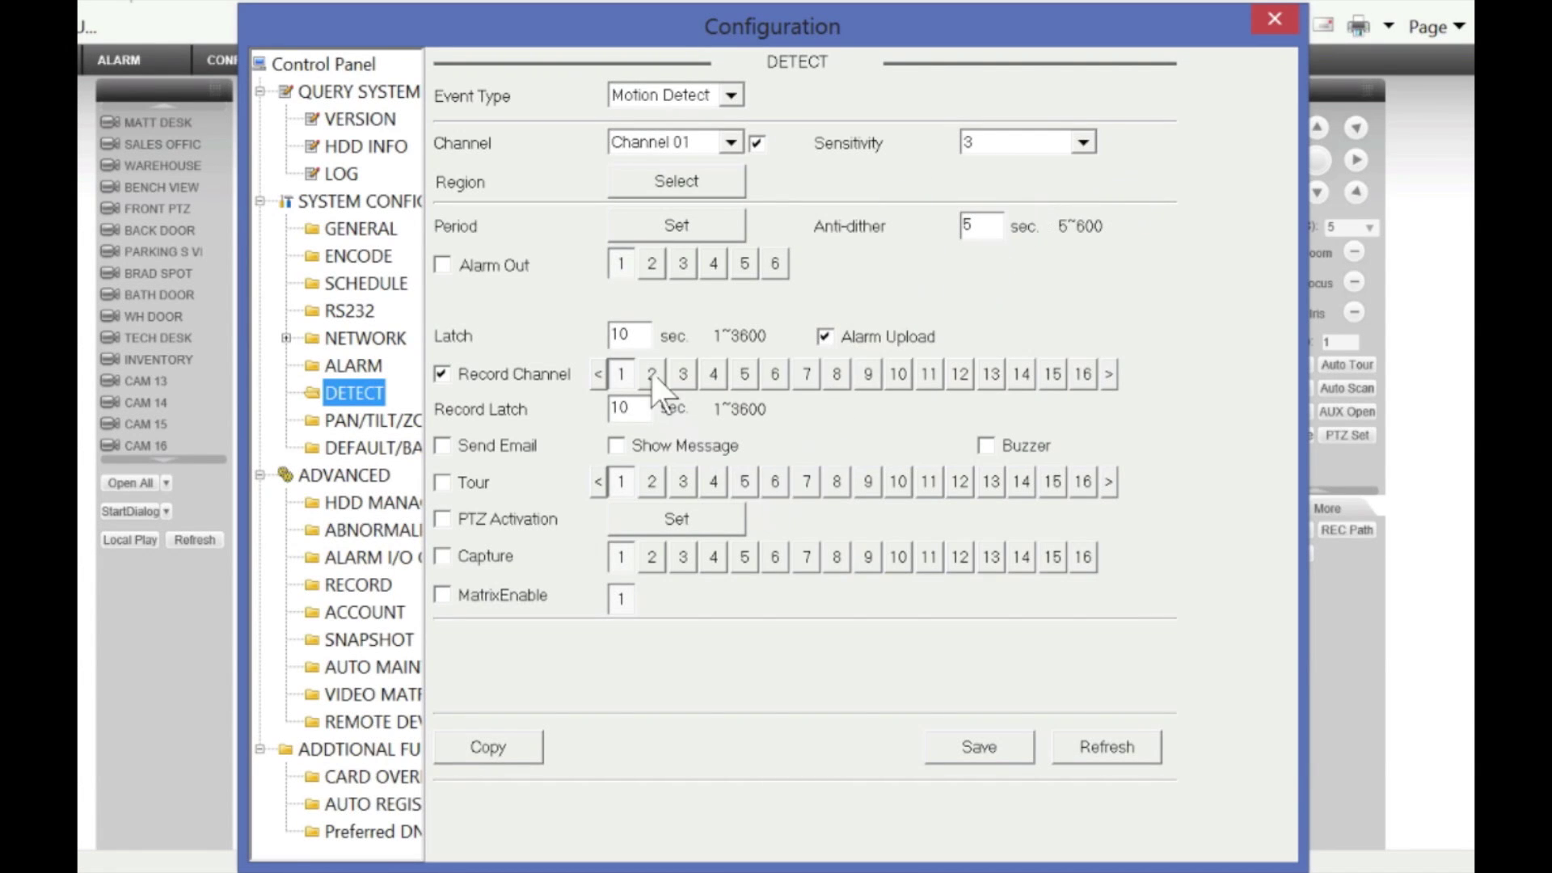
click(731, 142)
click(781, 182)
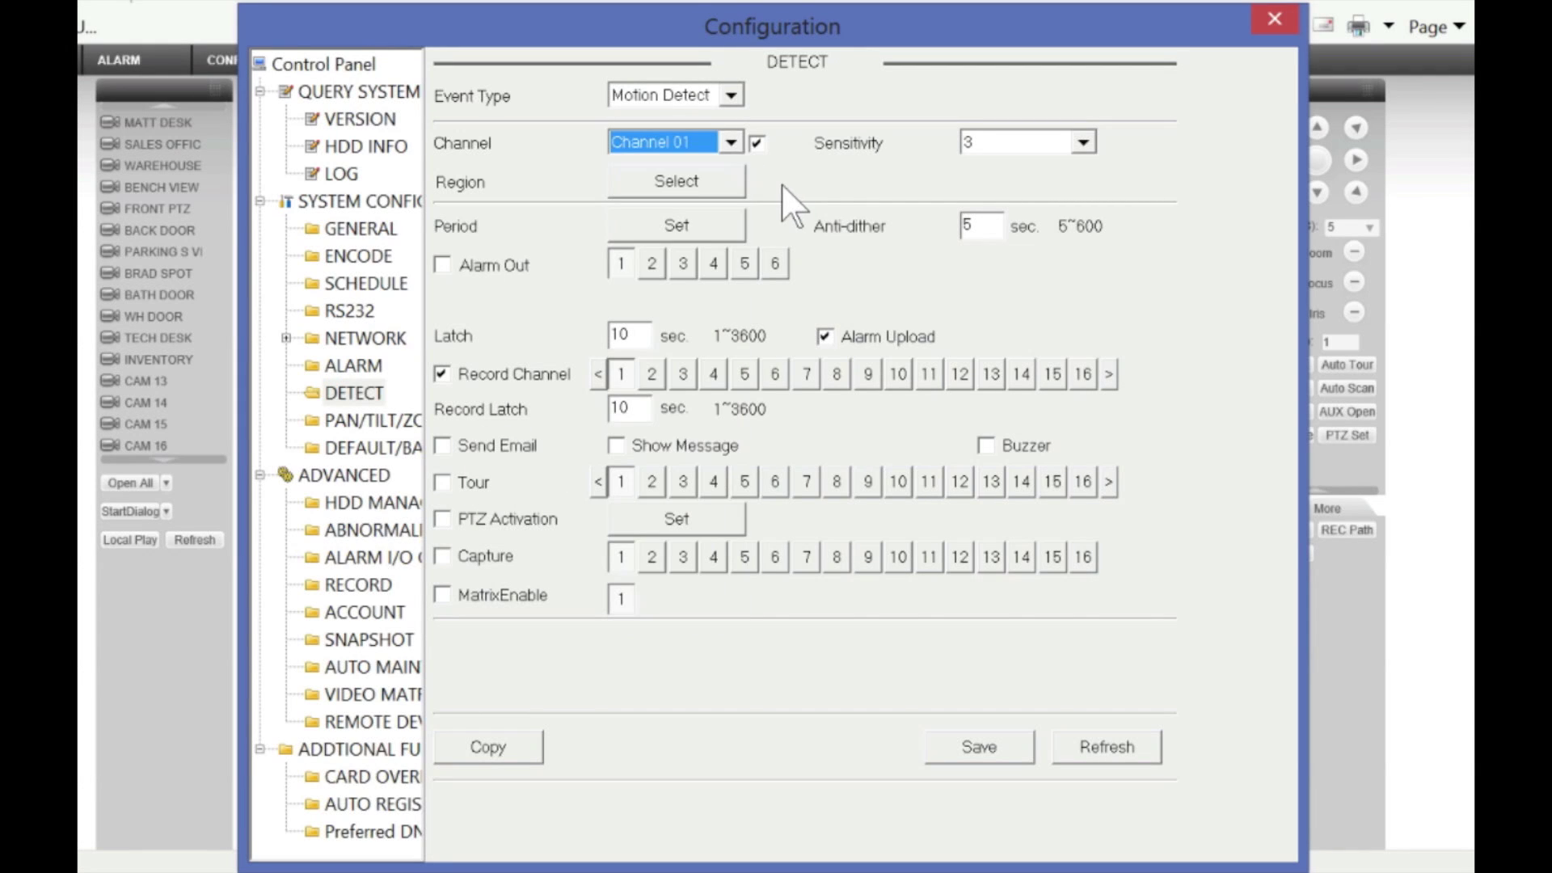
- Review the pan/tilt/zoom and default/backup settings, and select disk (Local)01 in HDD management
click(388, 420)
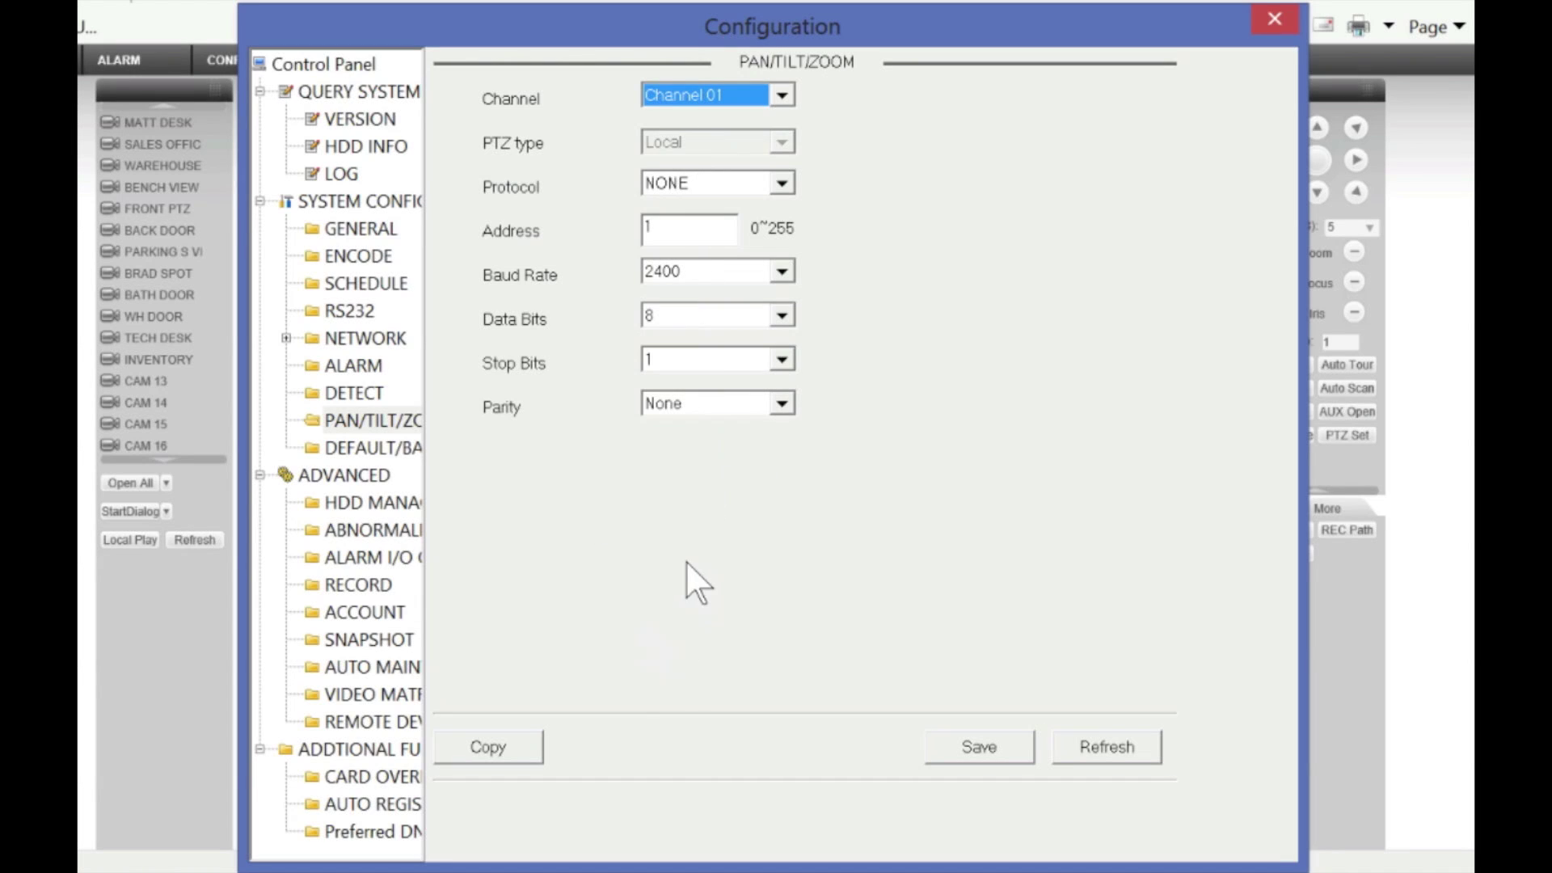
click(365, 450)
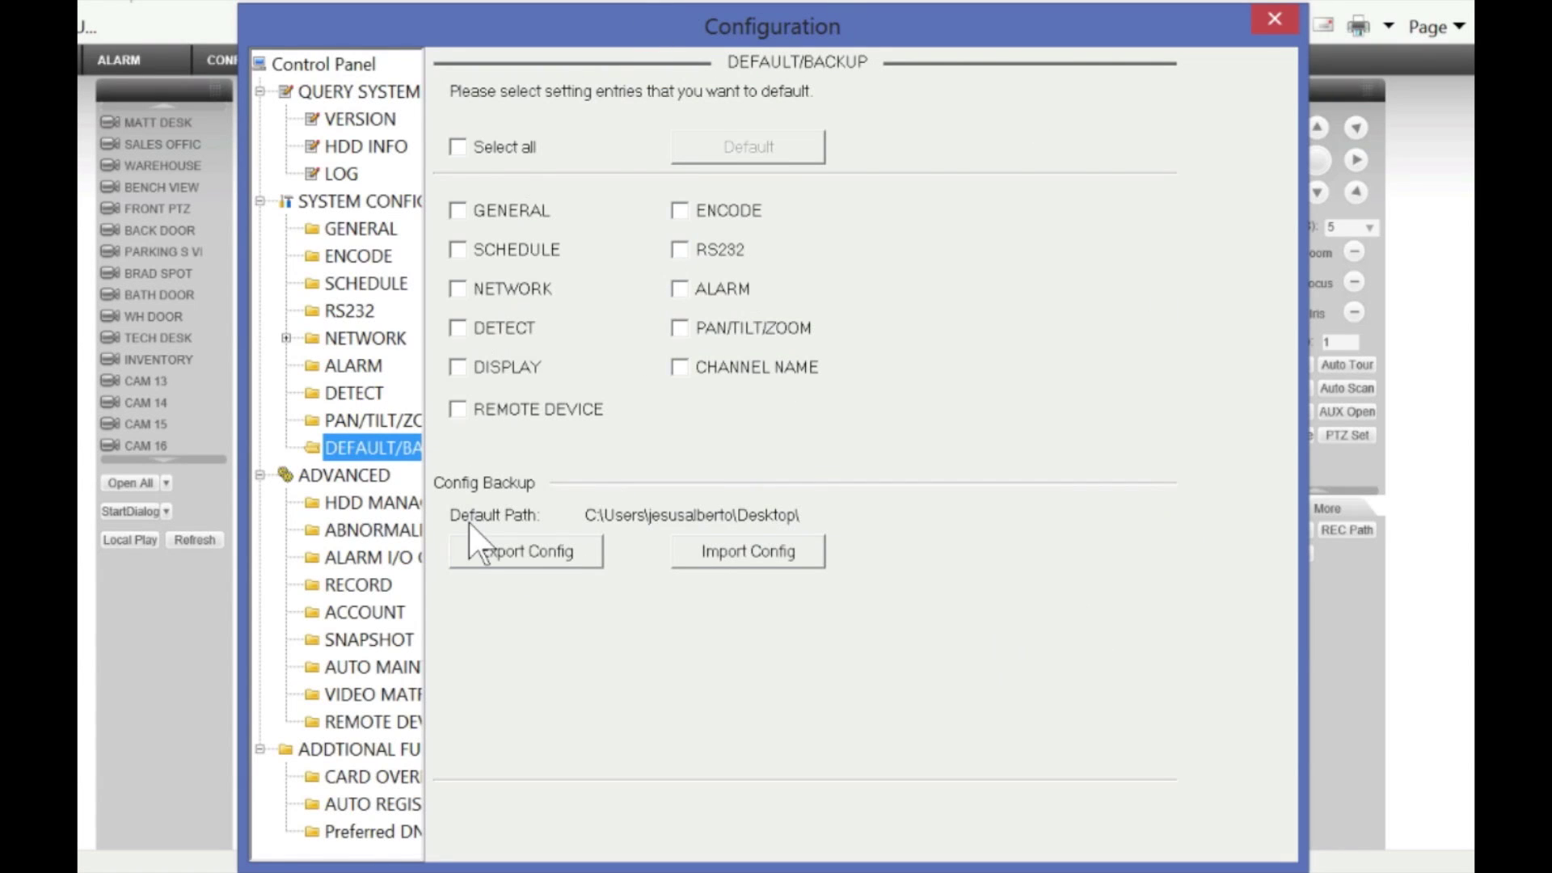
click(368, 503)
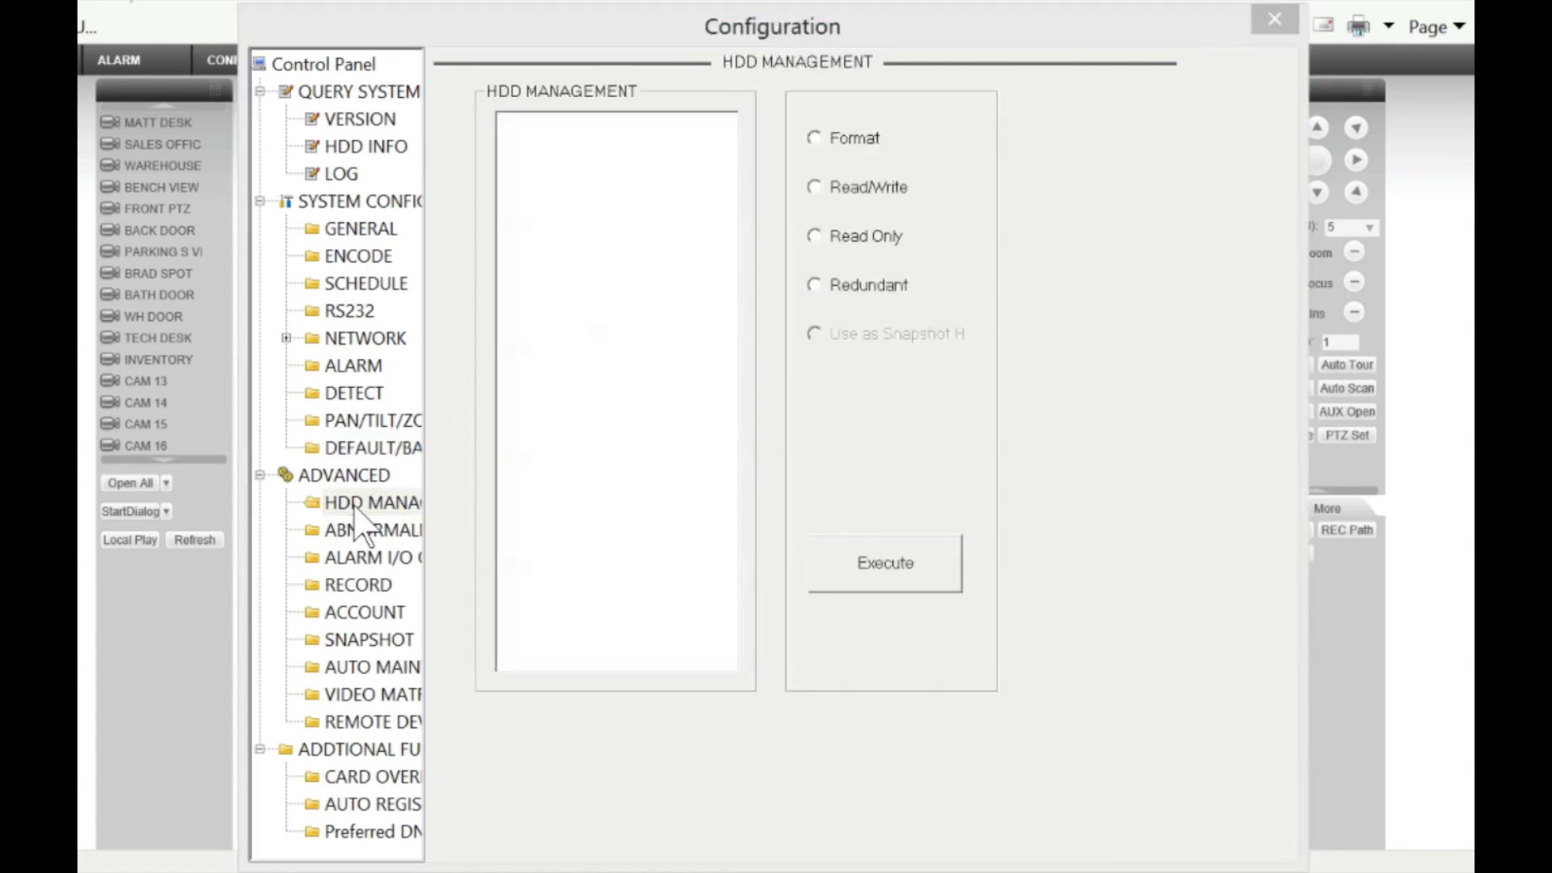
click(598, 149)
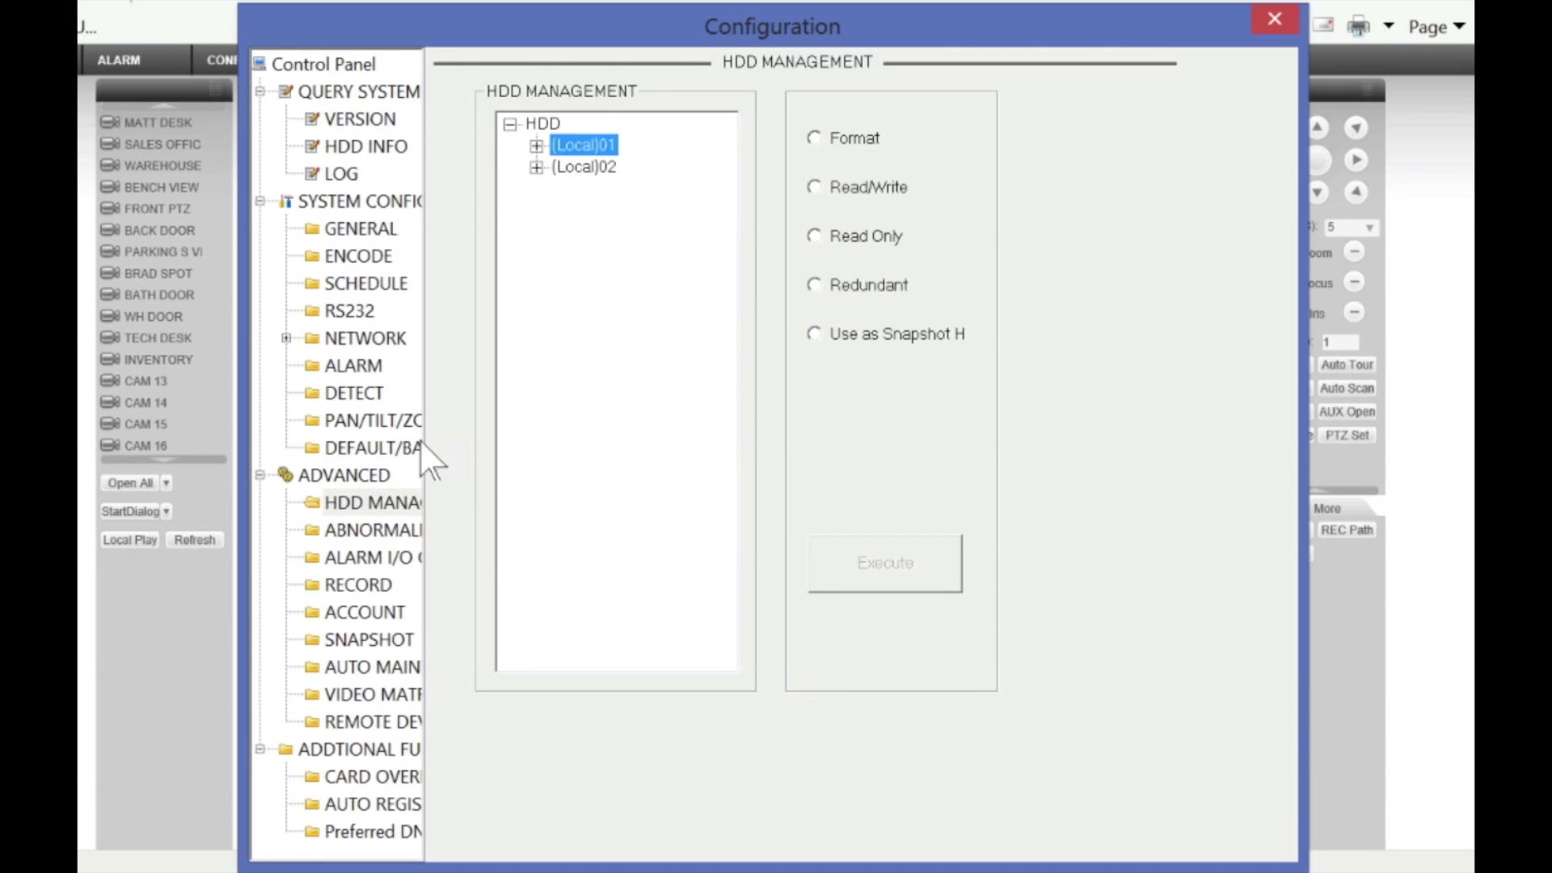
- View the abnormality event types, keeping No Disk selected, and open the alarm I/O configuration
click(352, 535)
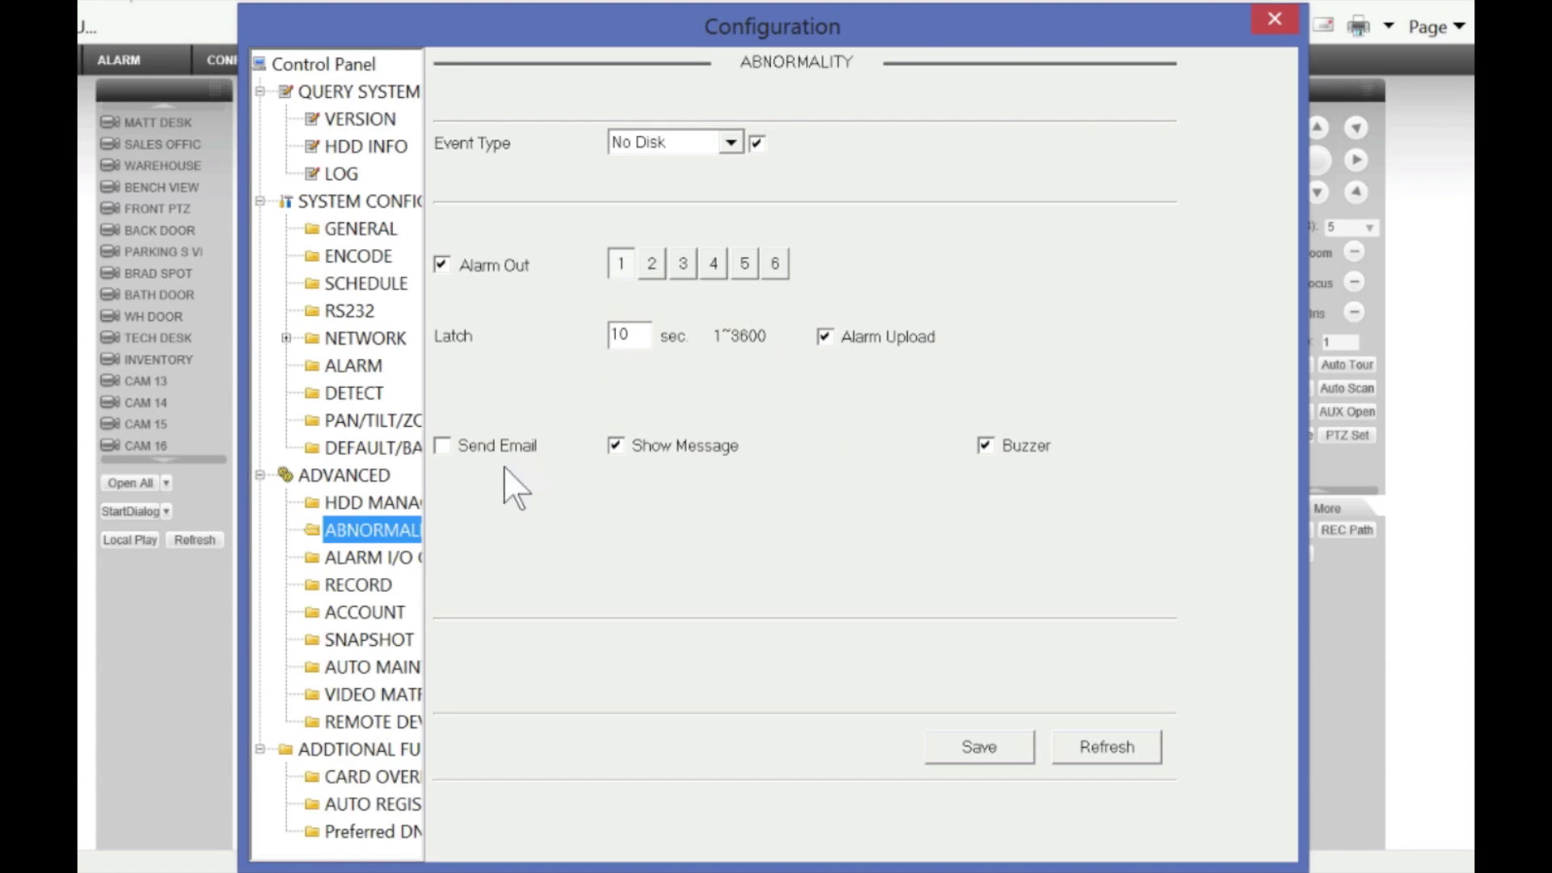
click(729, 143)
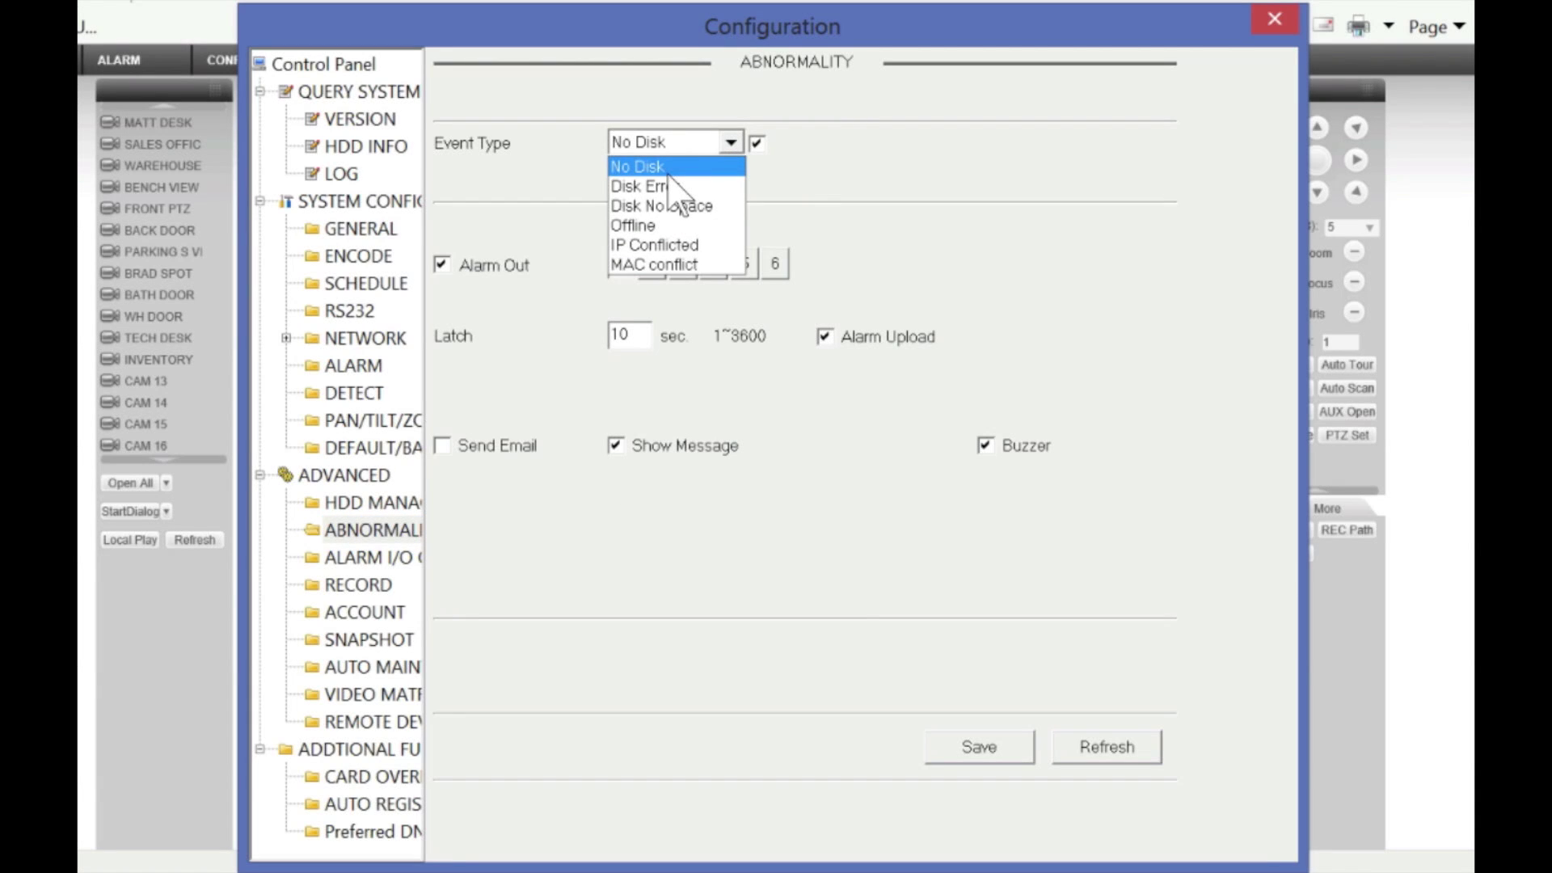
click(1011, 251)
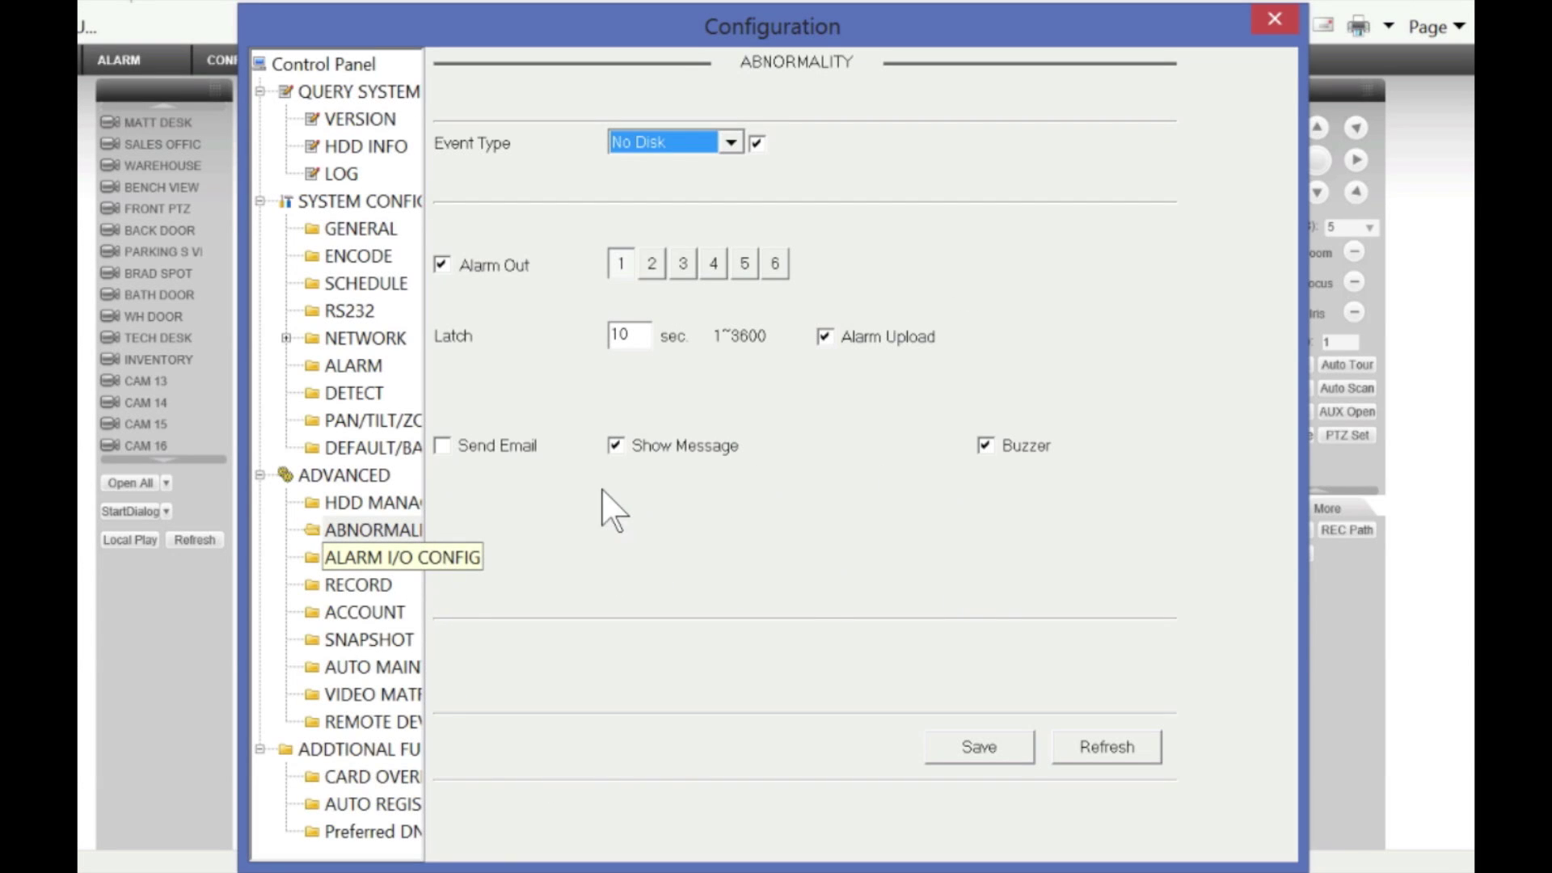
click(376, 556)
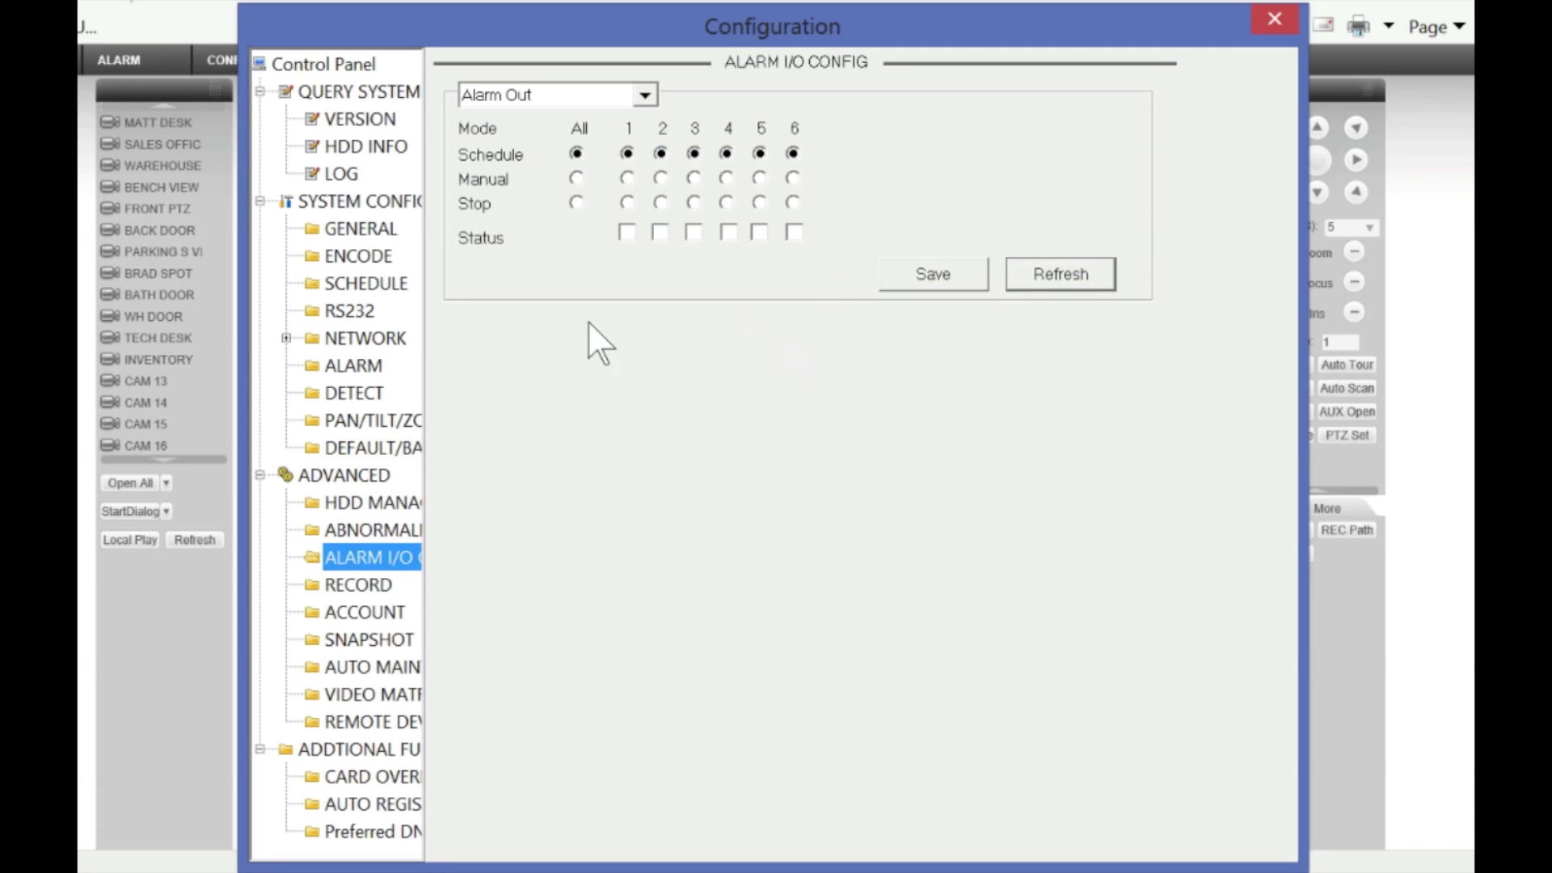
- View the recording modes for the Extra Stream and return the stream selection to Main Stream
click(355, 584)
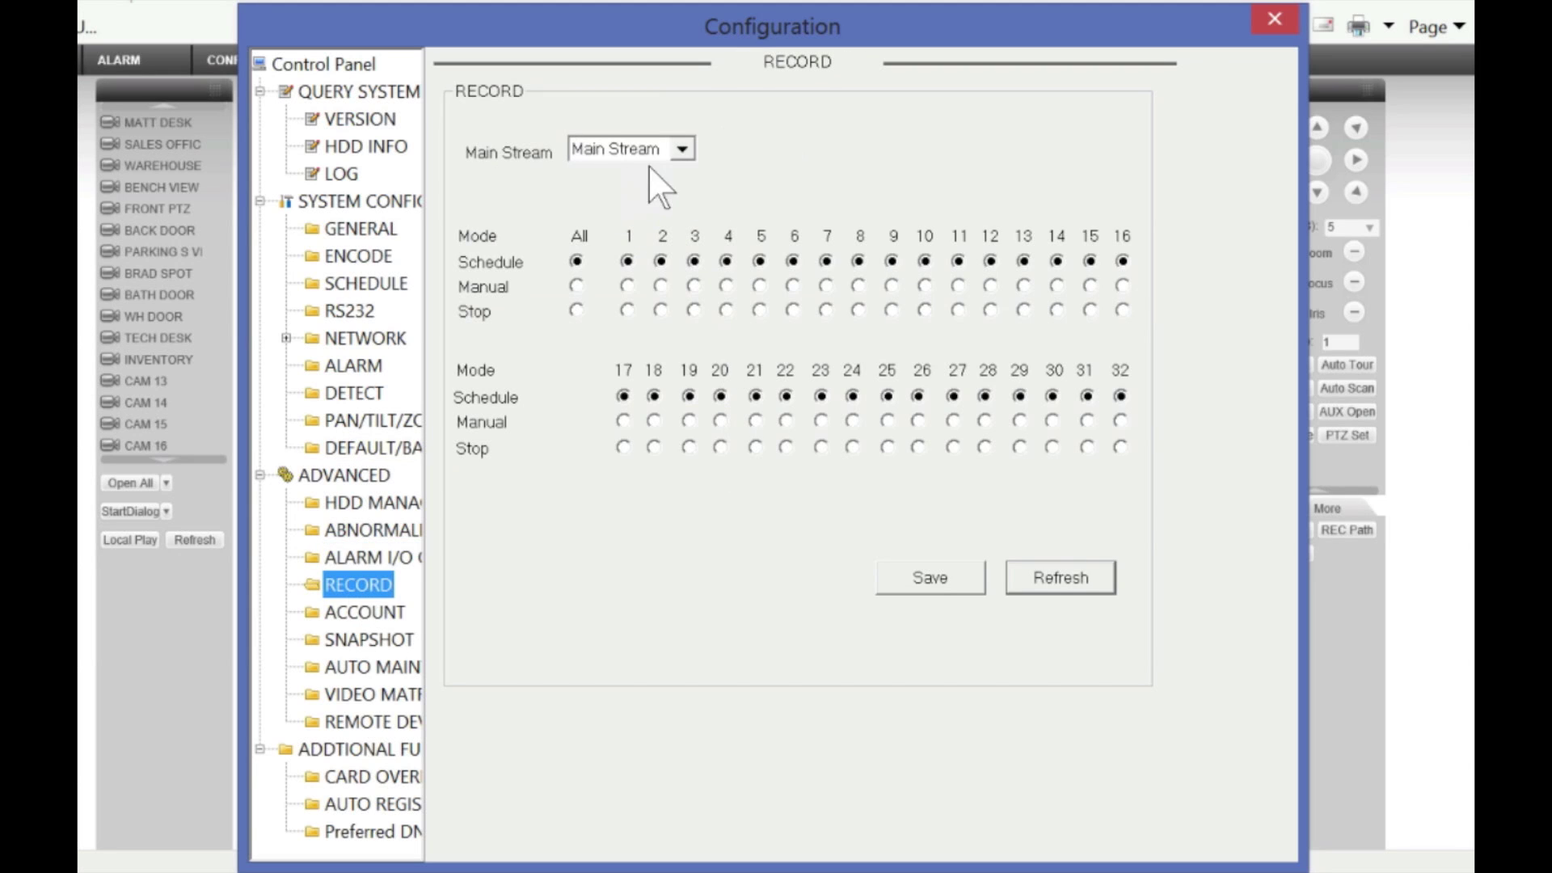
click(682, 151)
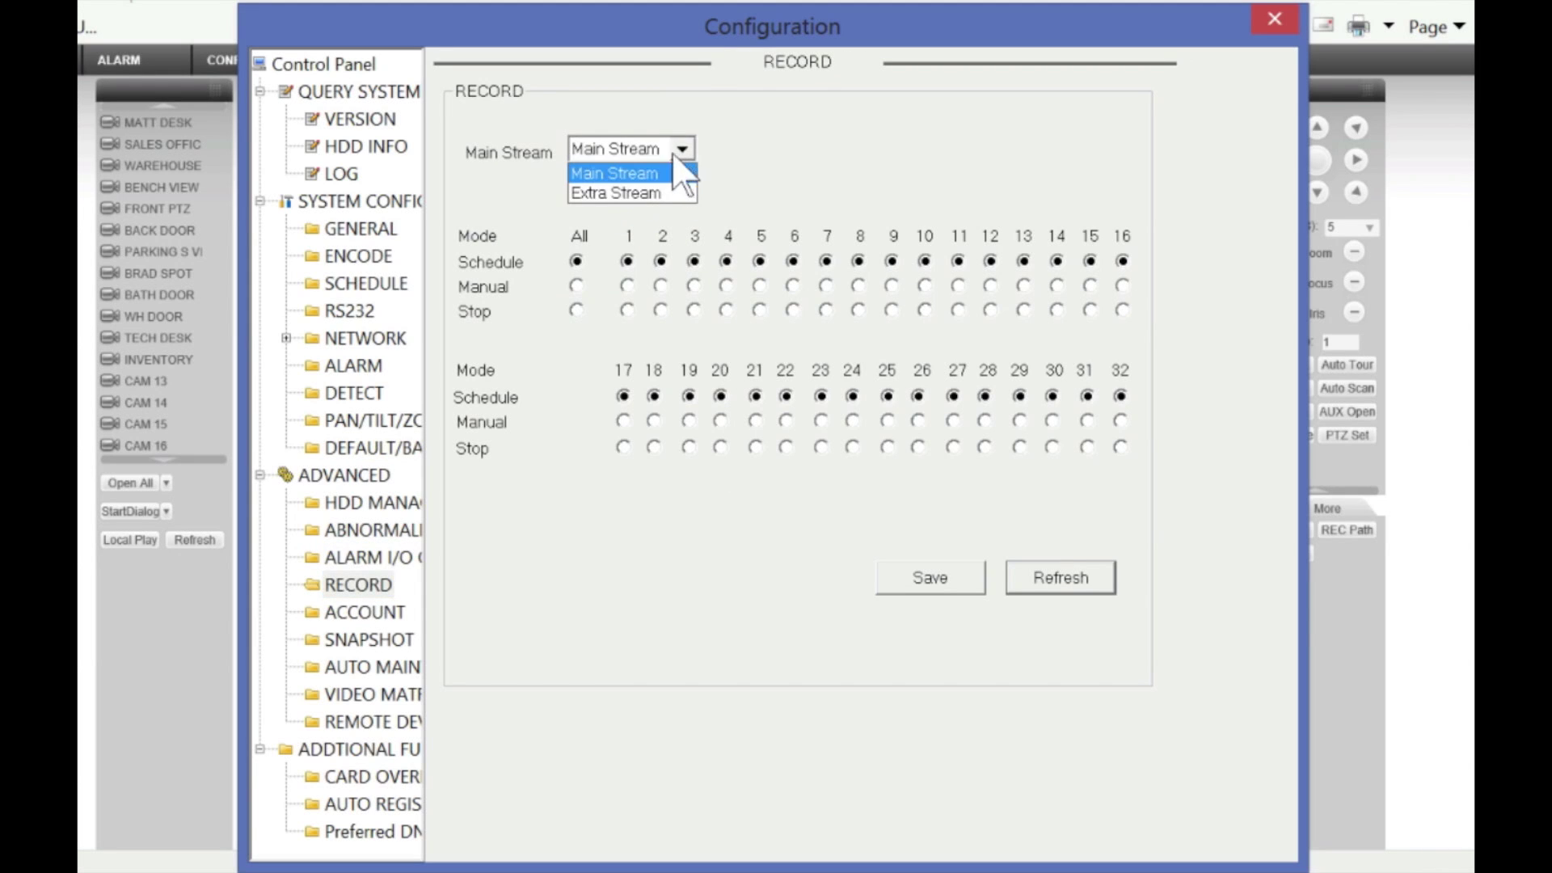
click(595, 194)
click(603, 154)
click(610, 167)
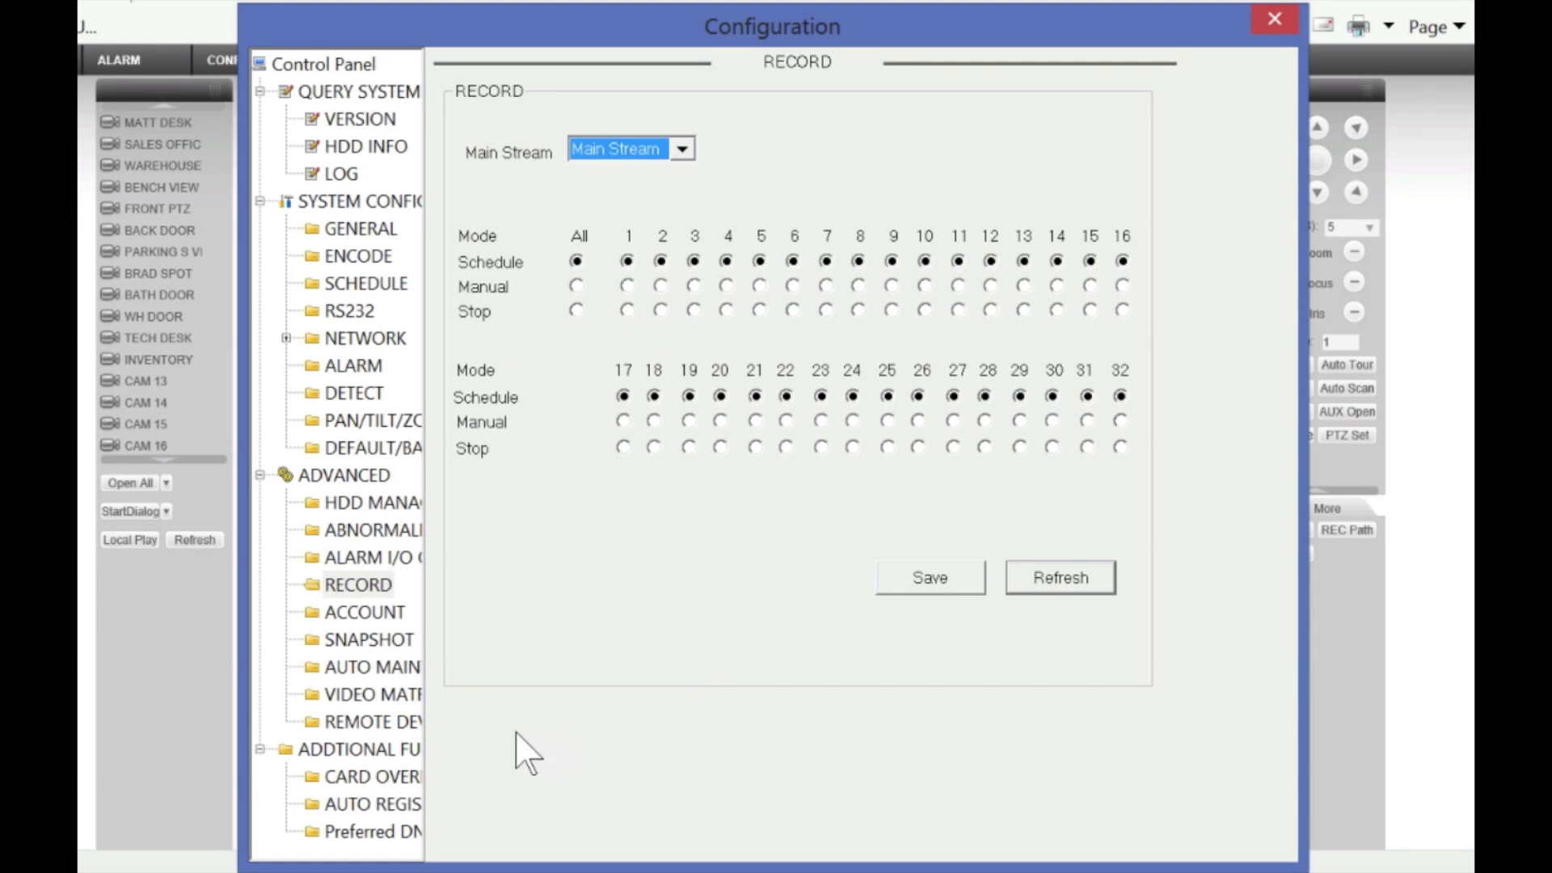
- Open the account settings and select the admin user in the admin group to view its management options
click(374, 613)
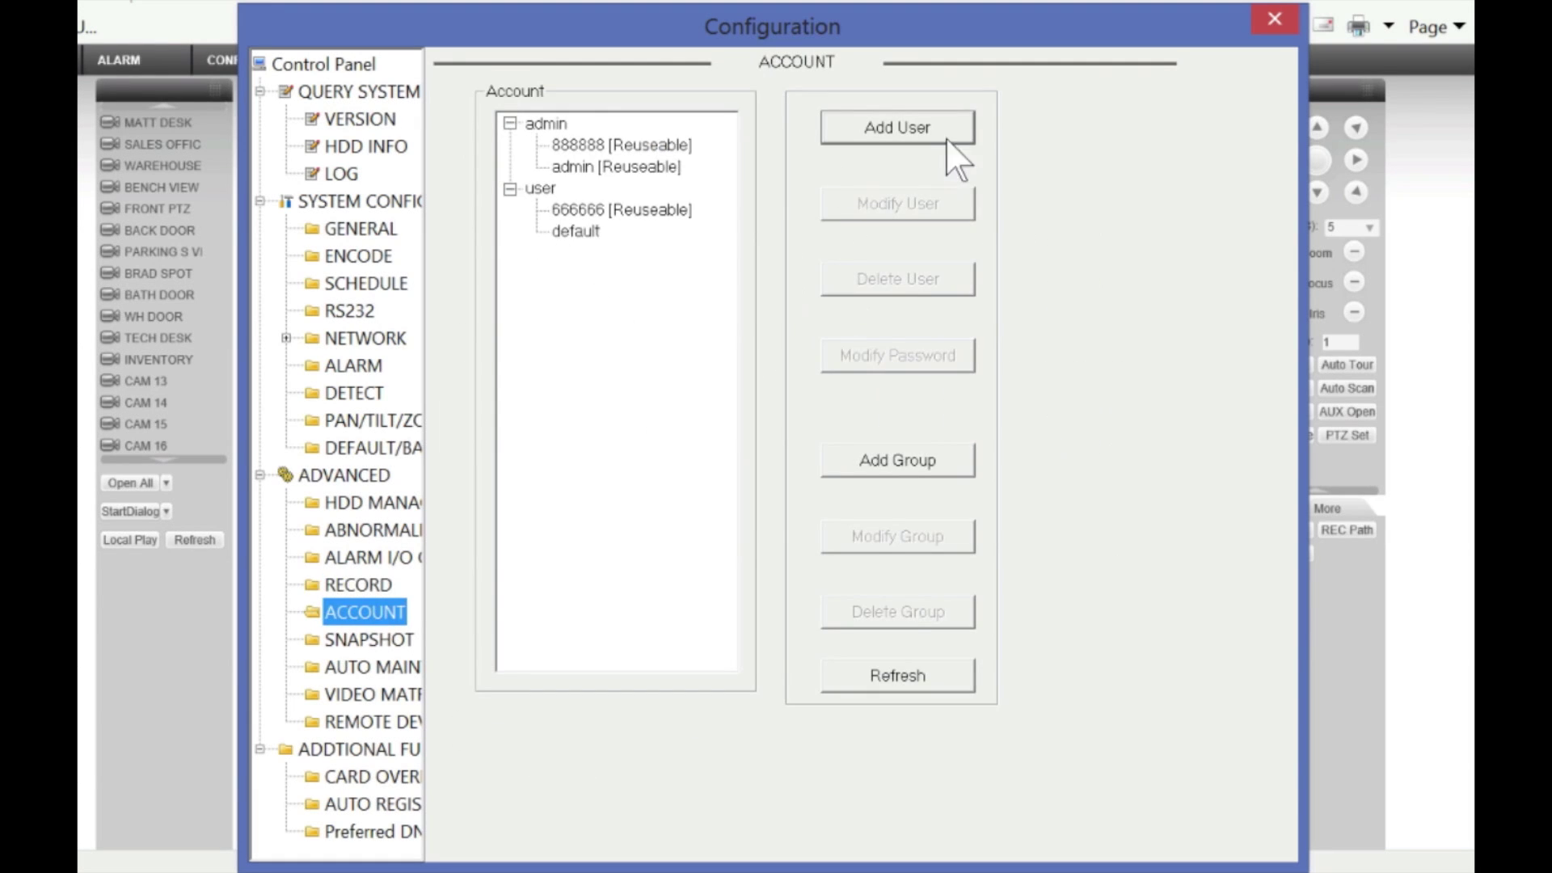
click(668, 171)
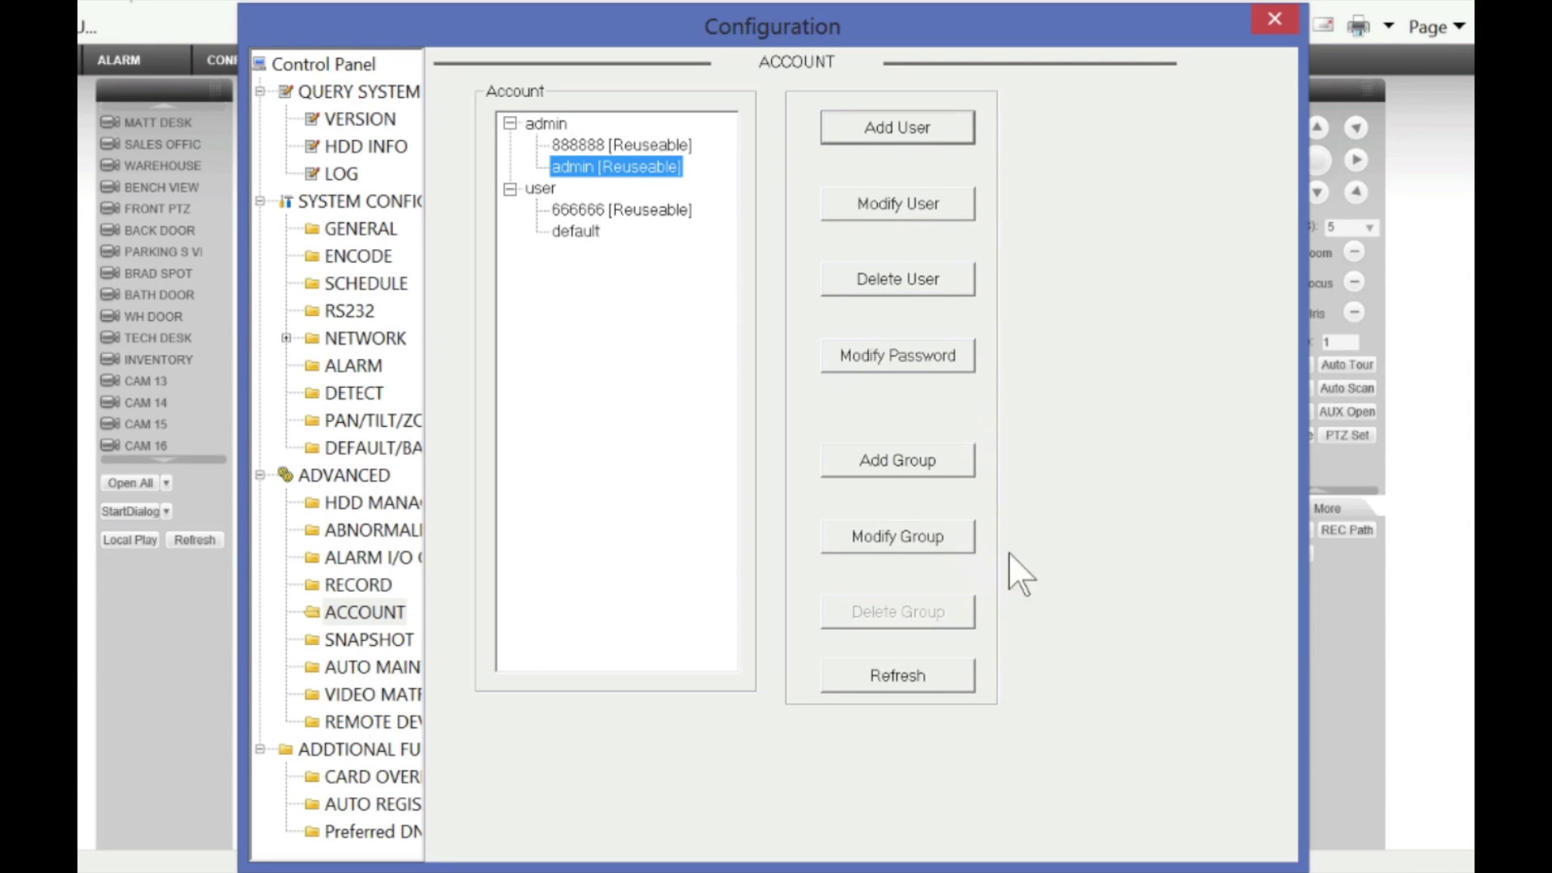
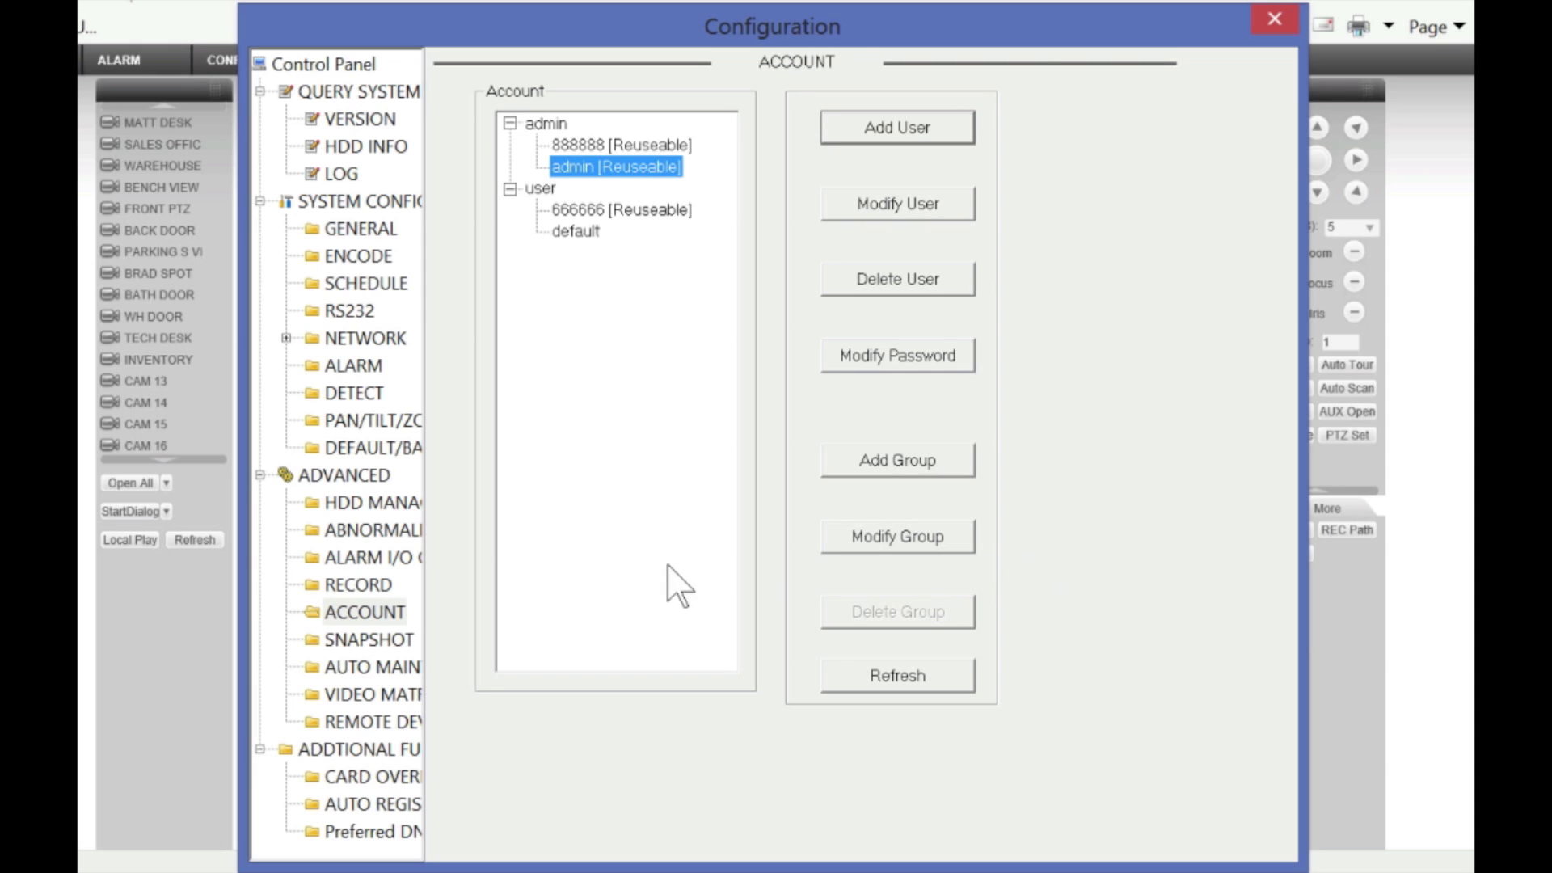
- View Channel 01's snapshot mode options, keeping Snapshot_Schedule, and open the auto maintenance settings
click(409, 639)
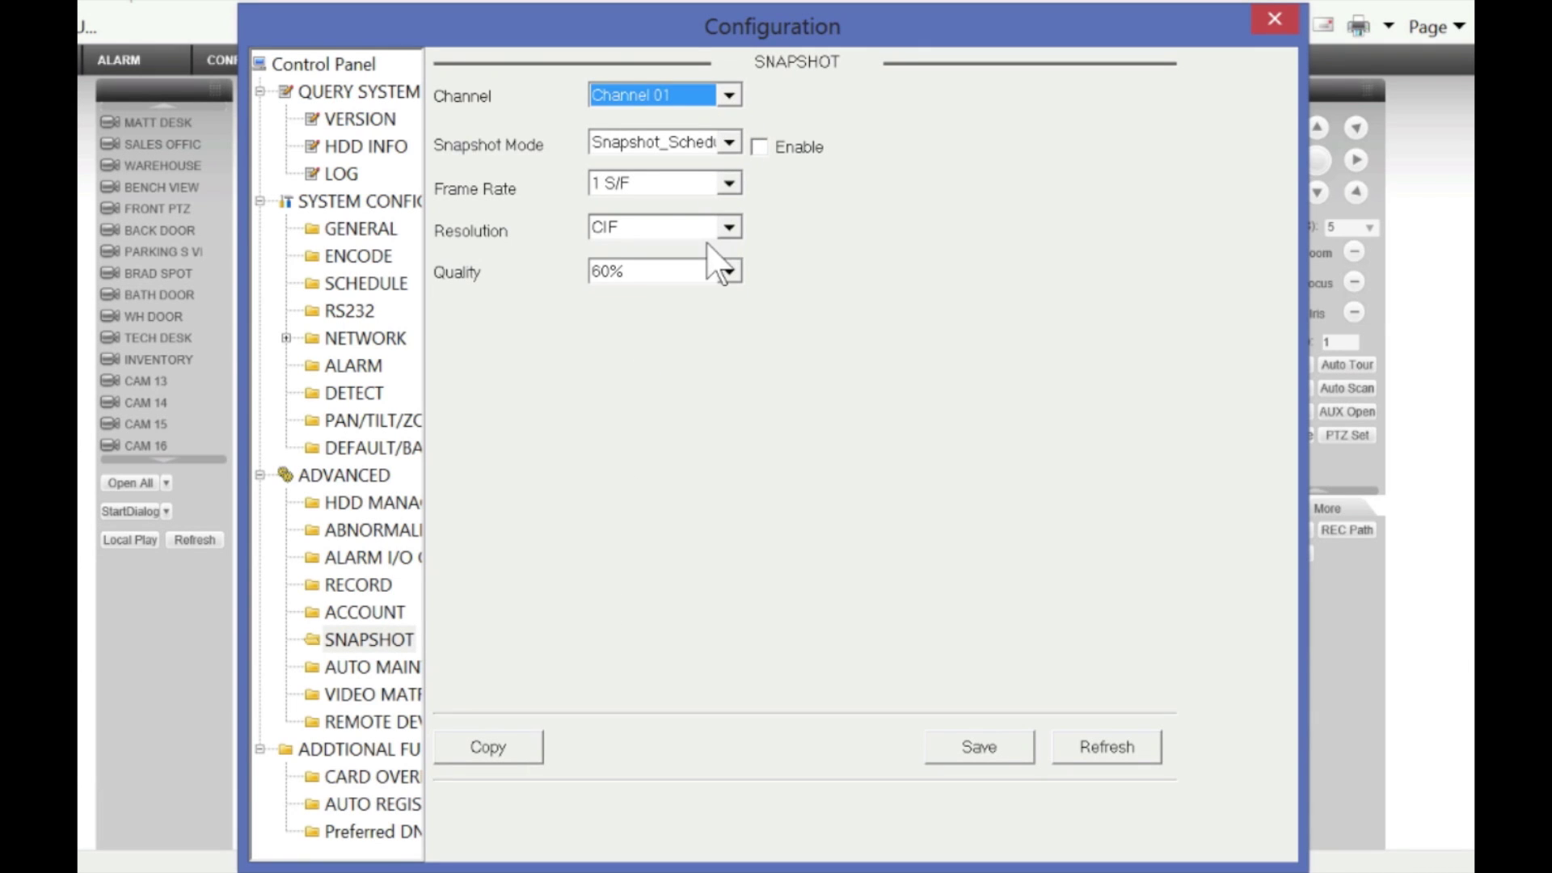
click(726, 143)
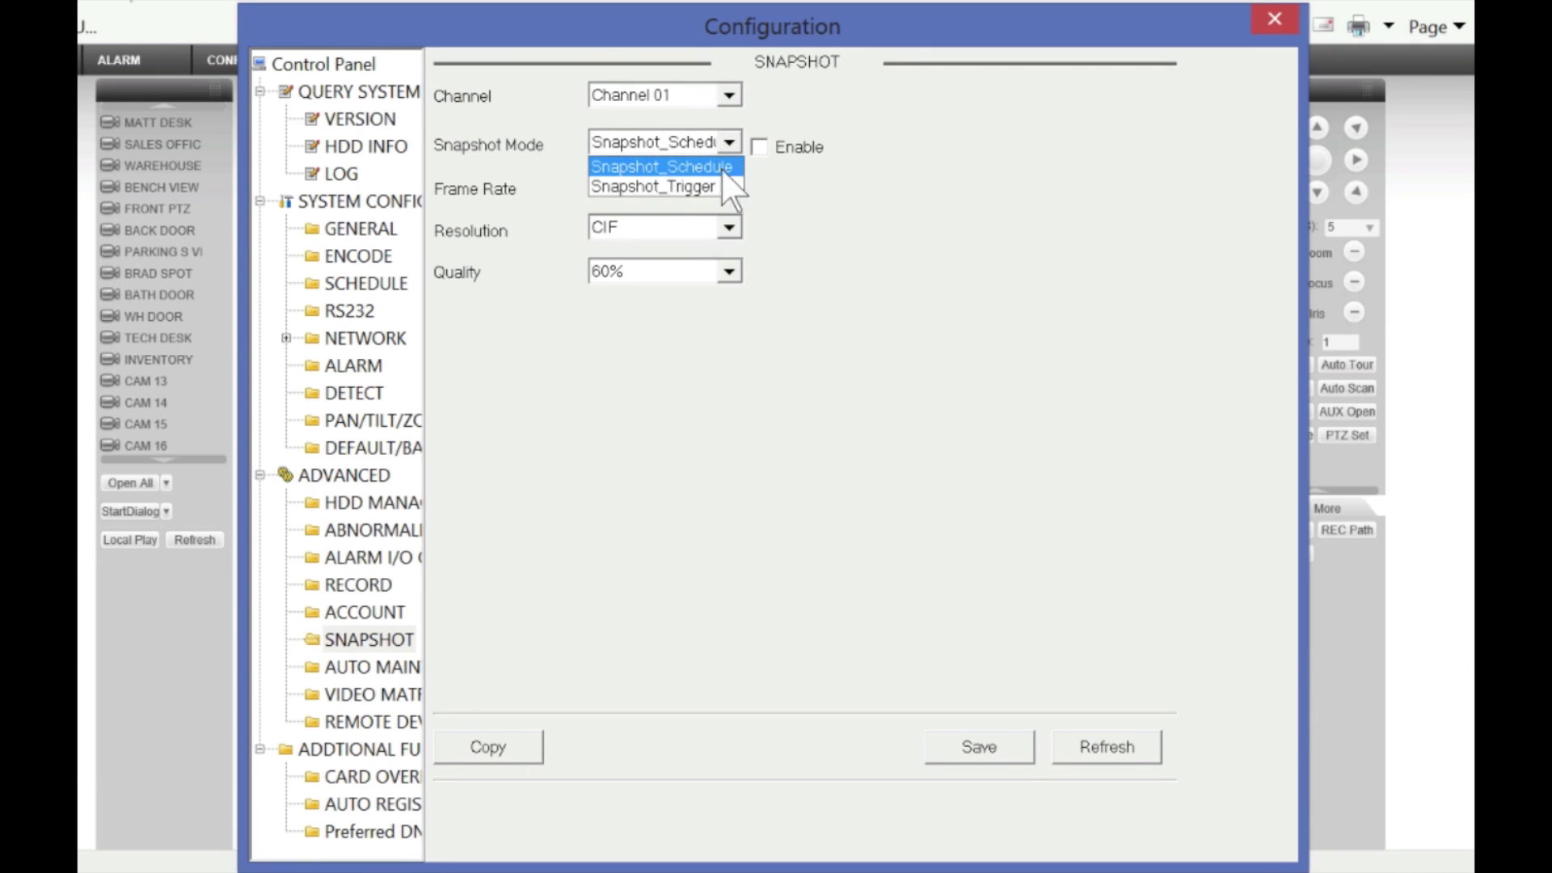
click(951, 316)
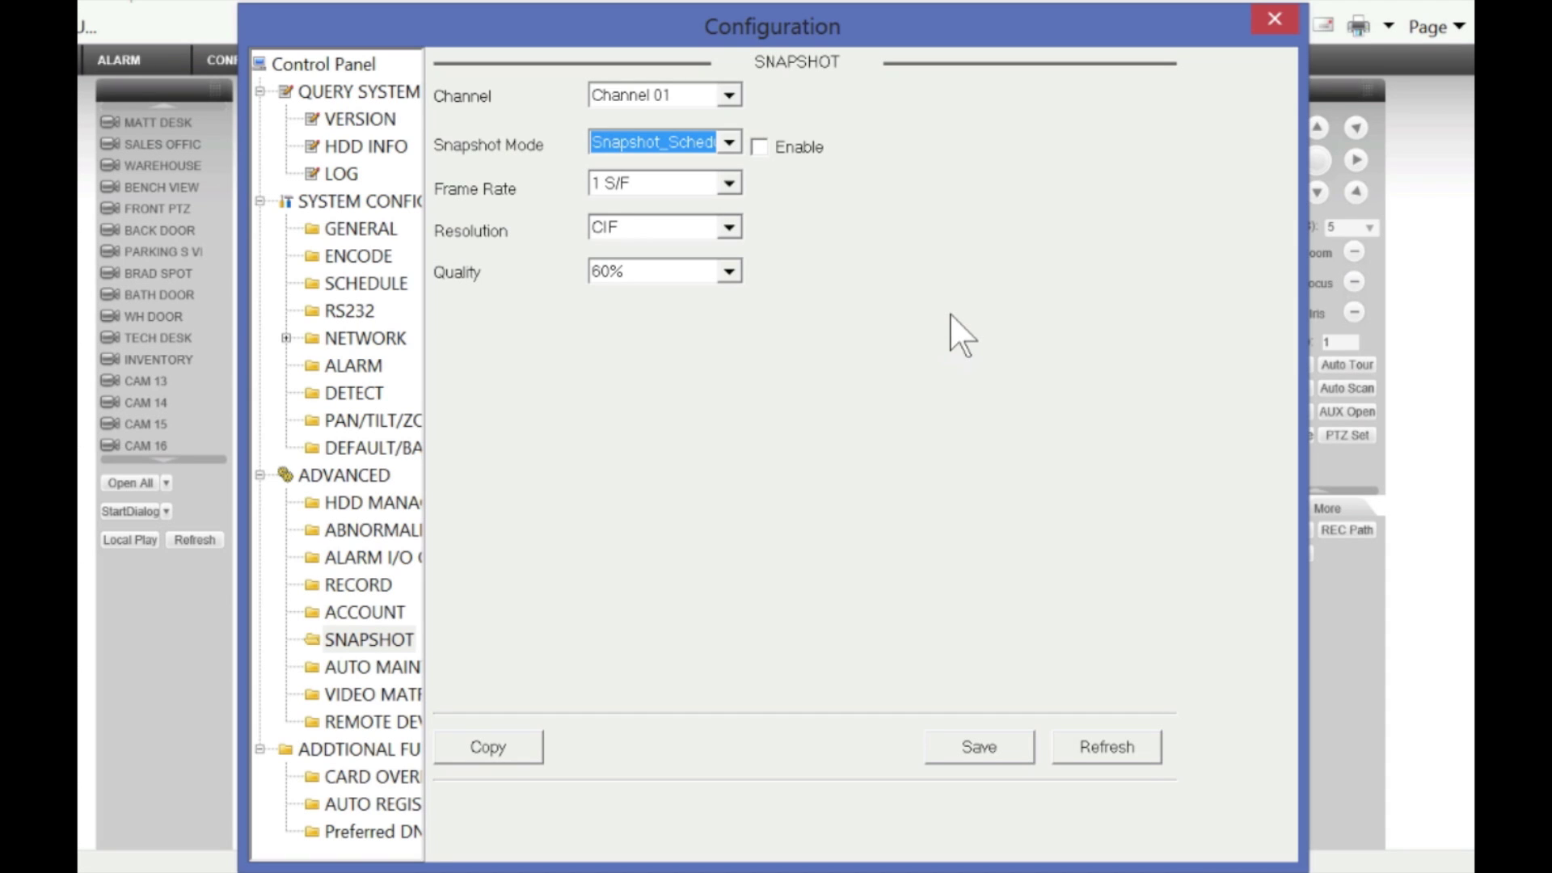
click(356, 667)
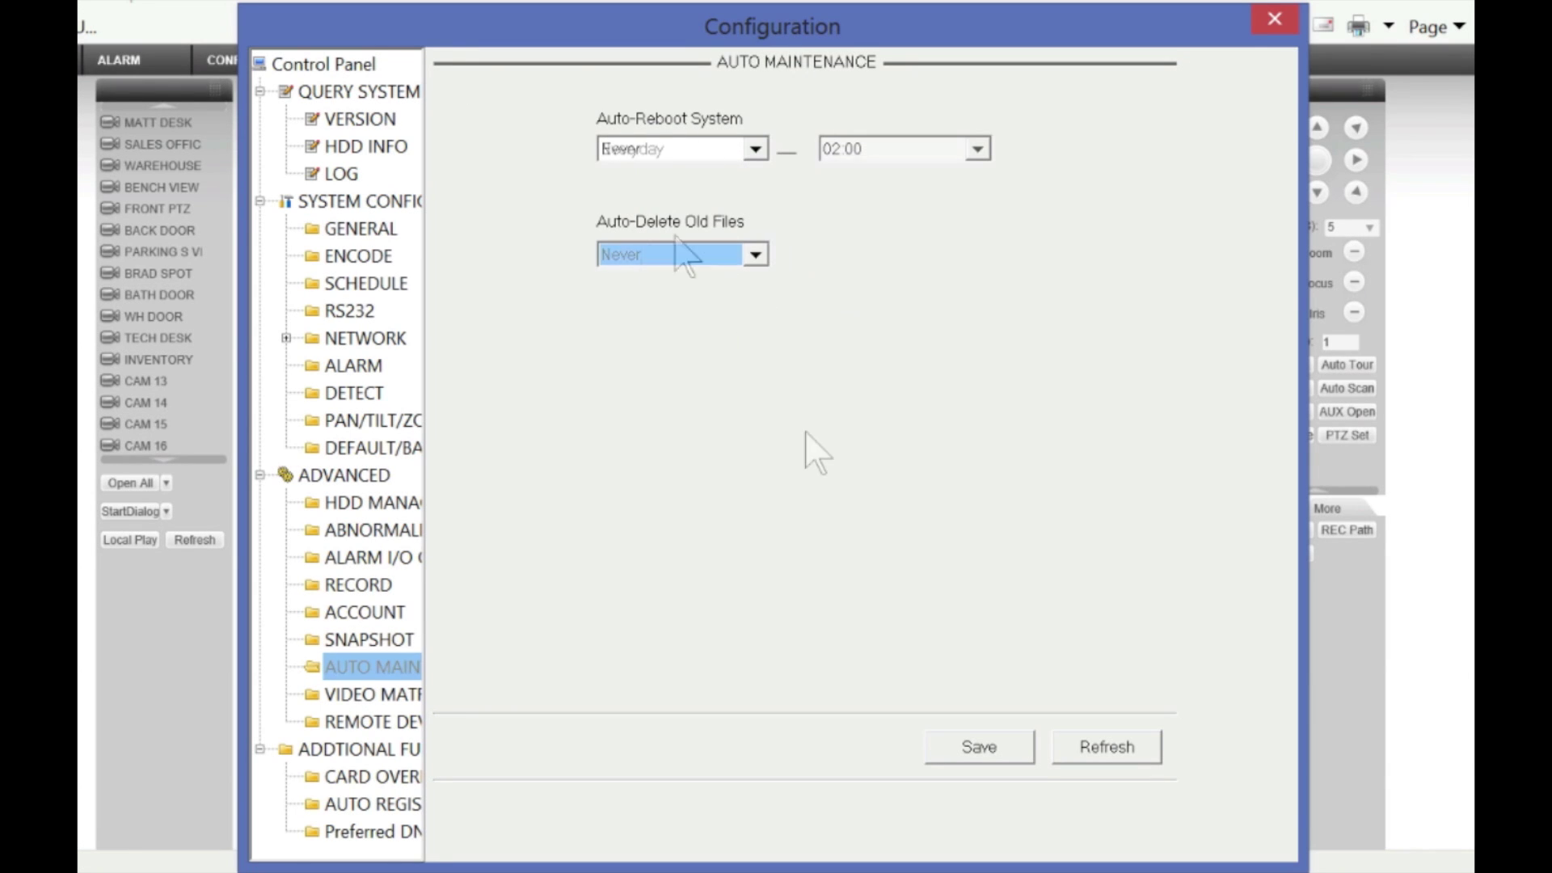
- Set Auto-Delete Old Files to Customized and activate its number-of-days field
click(739, 257)
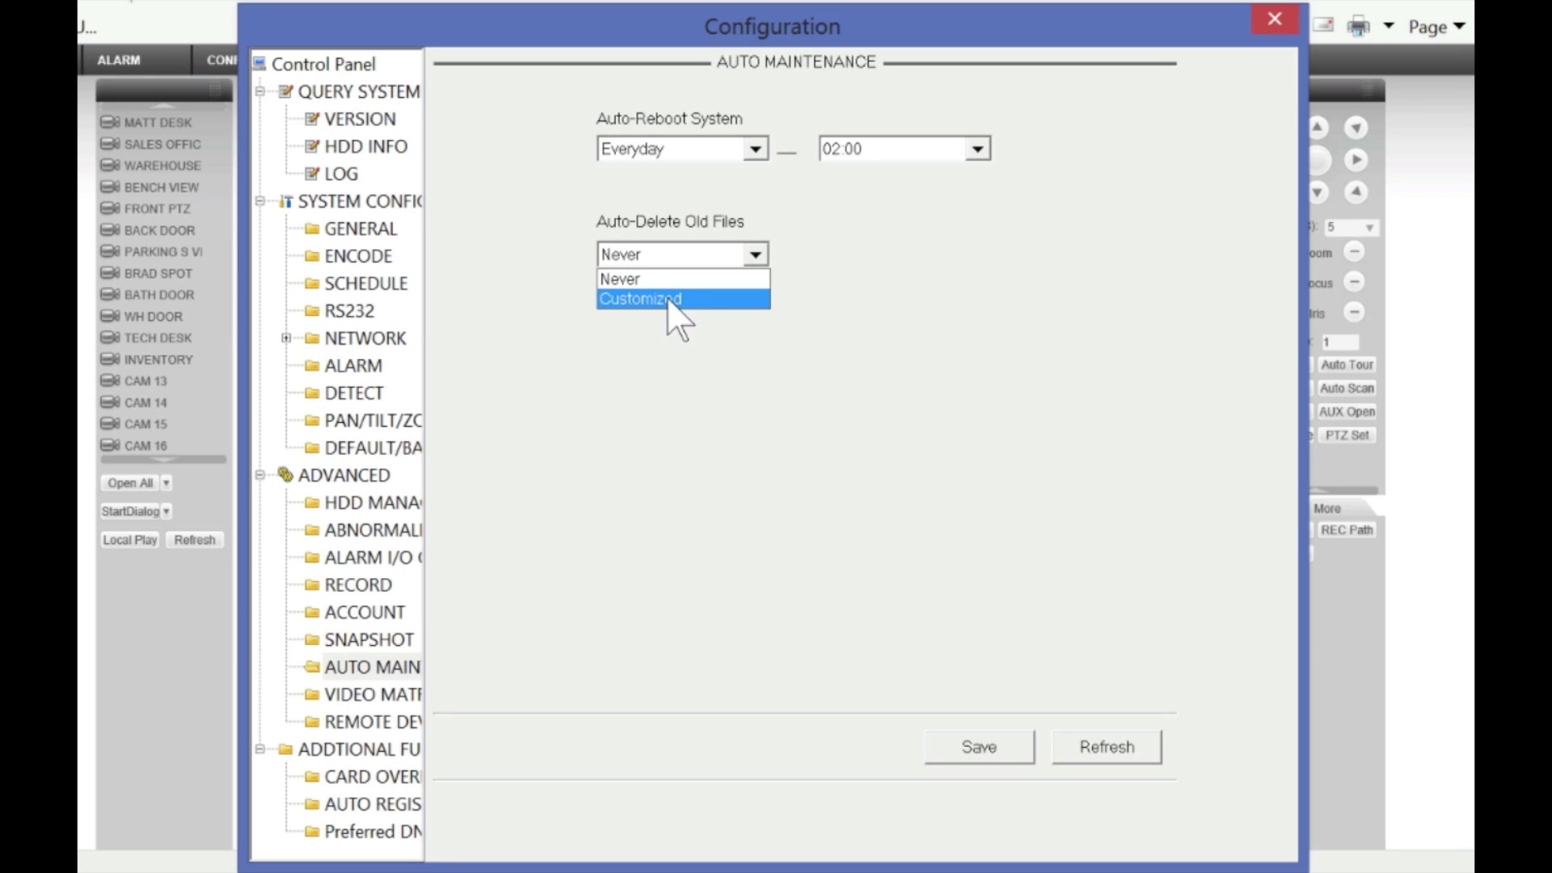
click(669, 299)
click(886, 259)
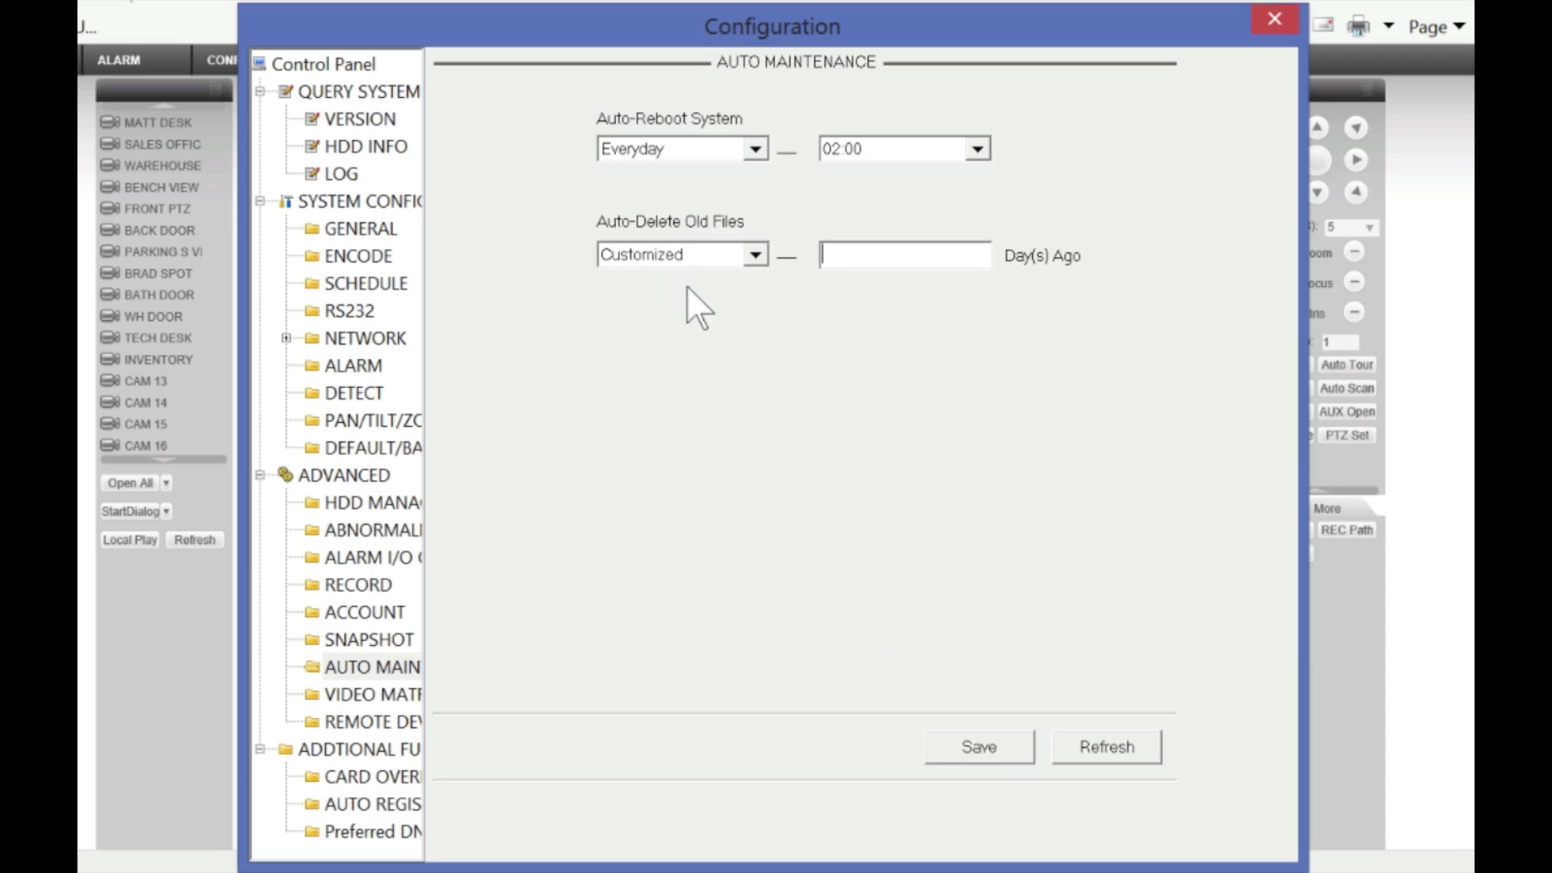
- View the video matrix's tour settings and window layouts, and open the remote device settings
click(361, 697)
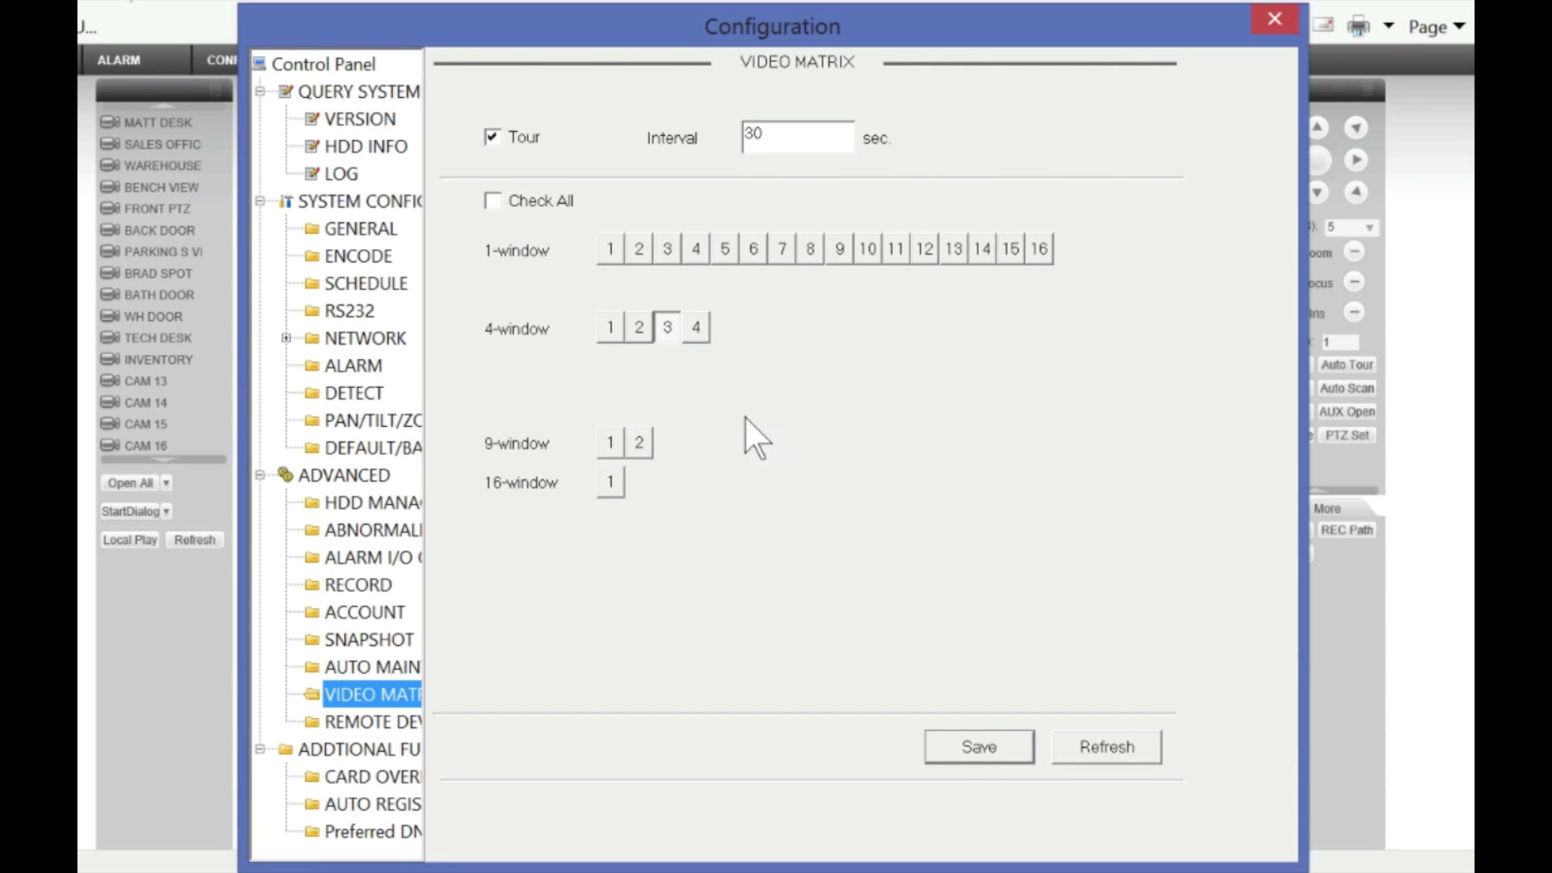
click(667, 327)
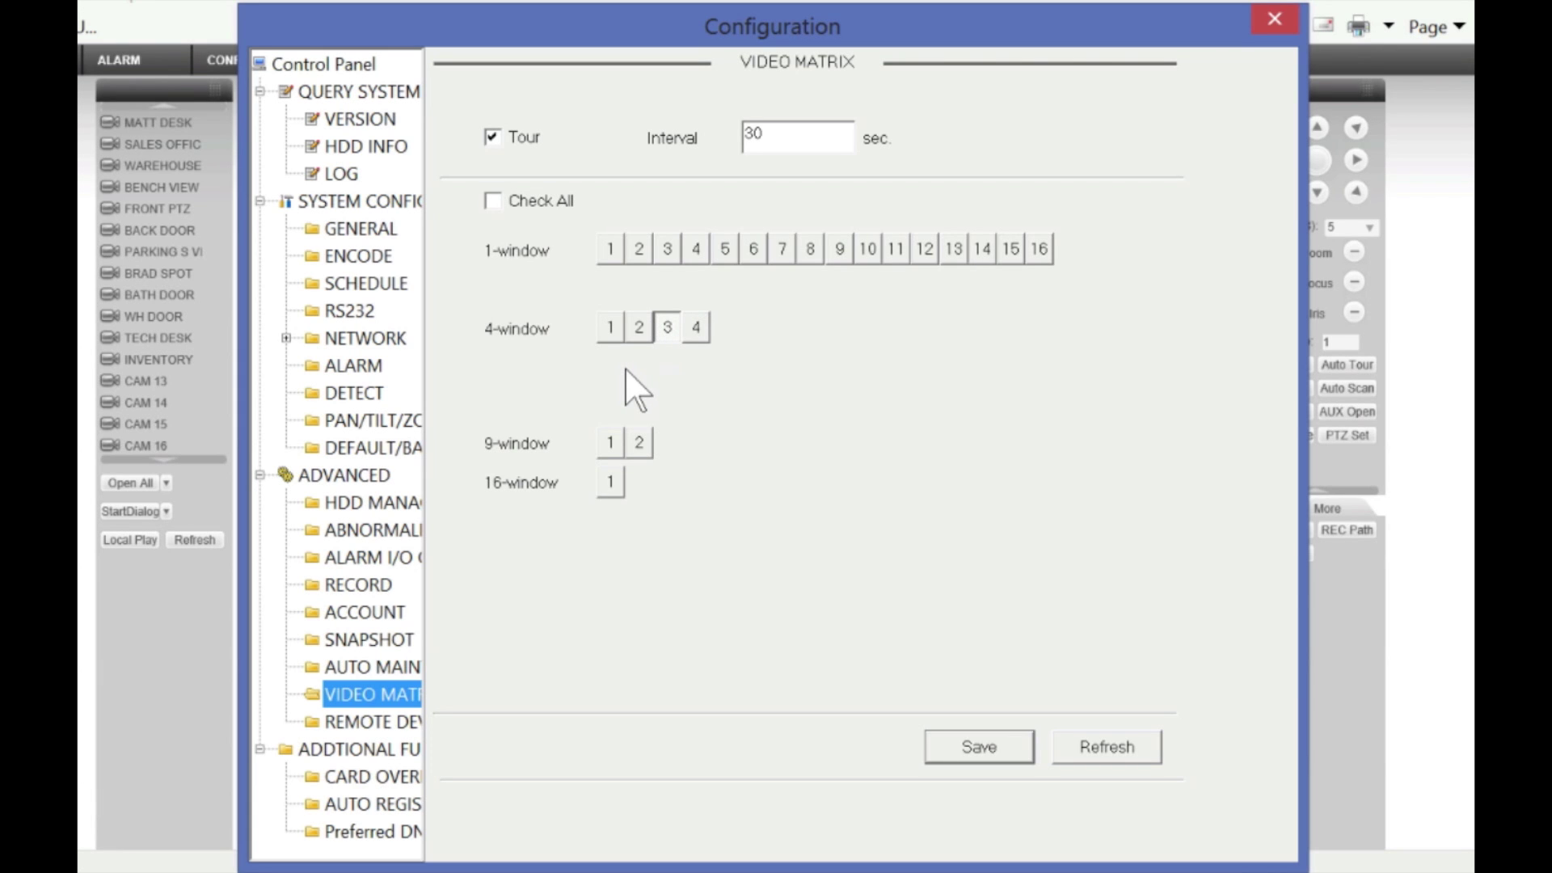
click(408, 721)
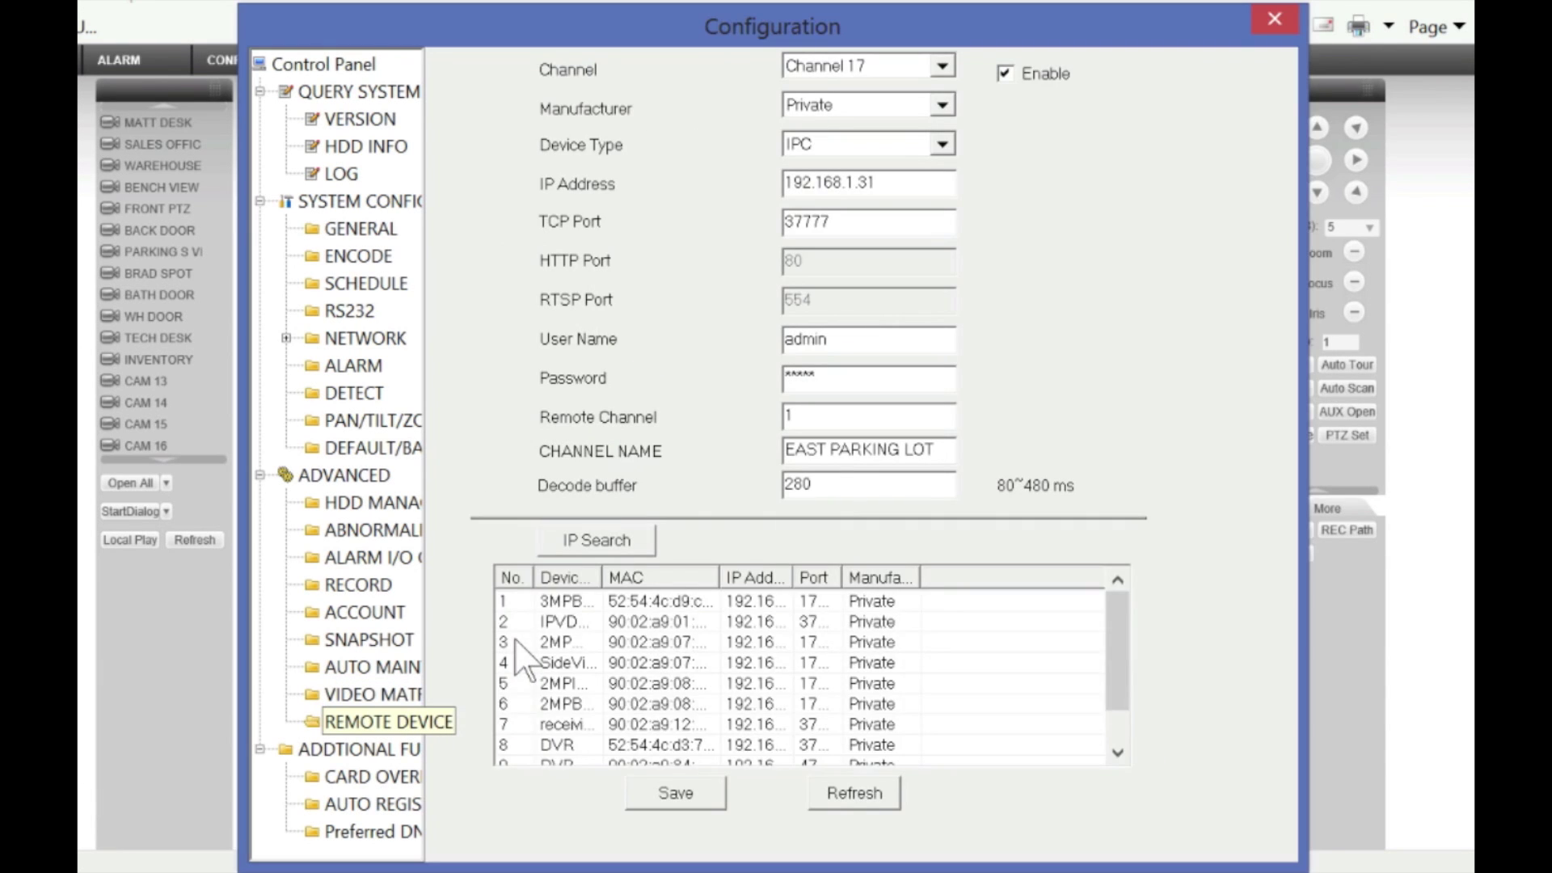
- Run an IP search for remote devices, and select the one at 192.168.1.45 with the IP Address column widened
drag(1117, 608, 1117, 667)
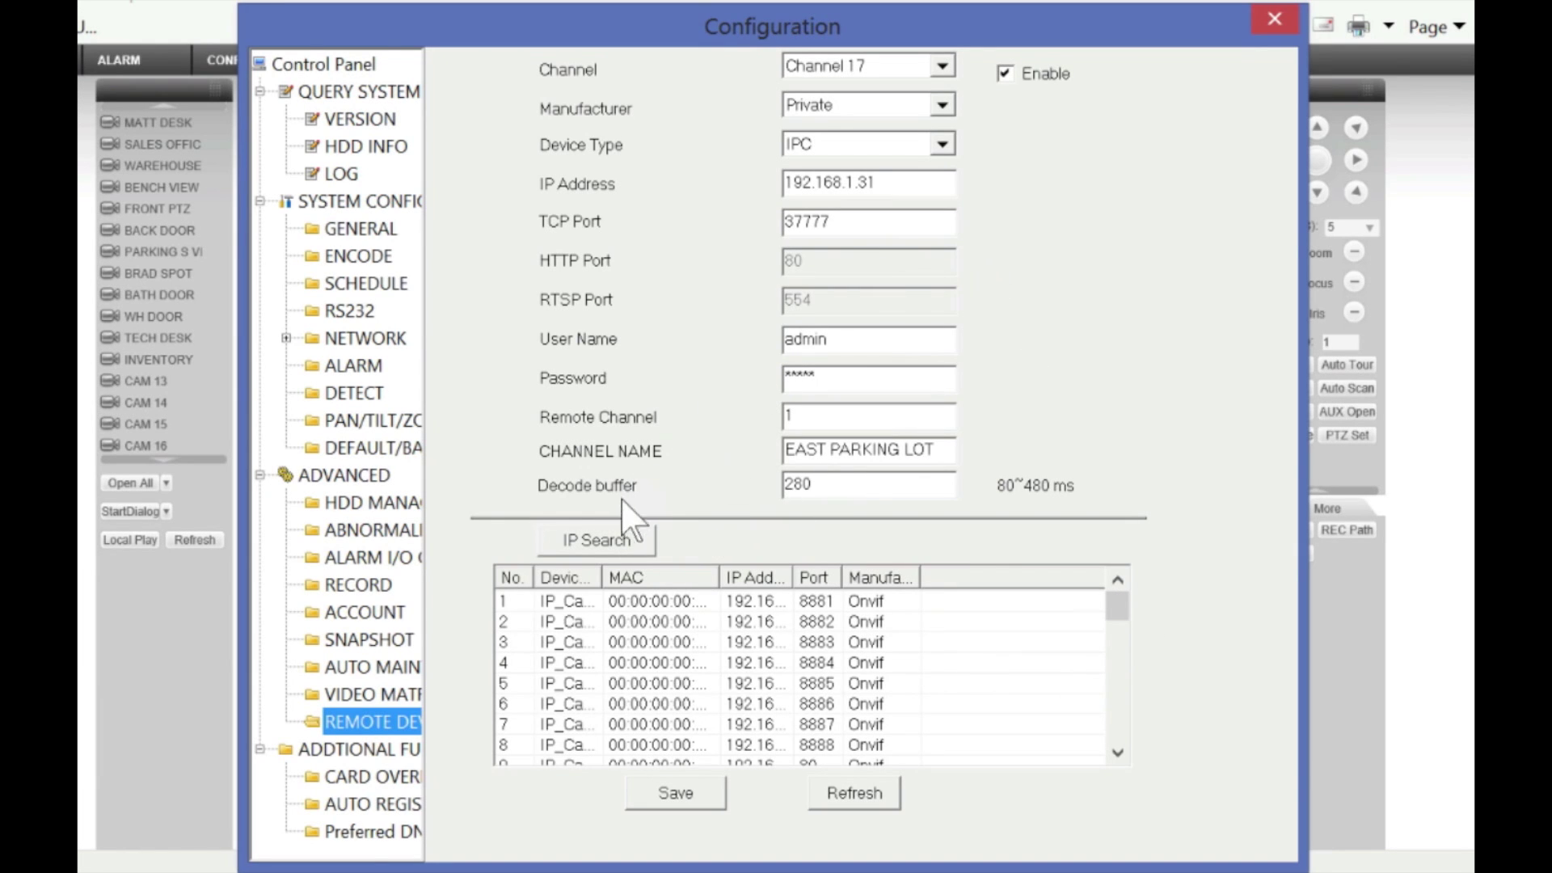
click(609, 541)
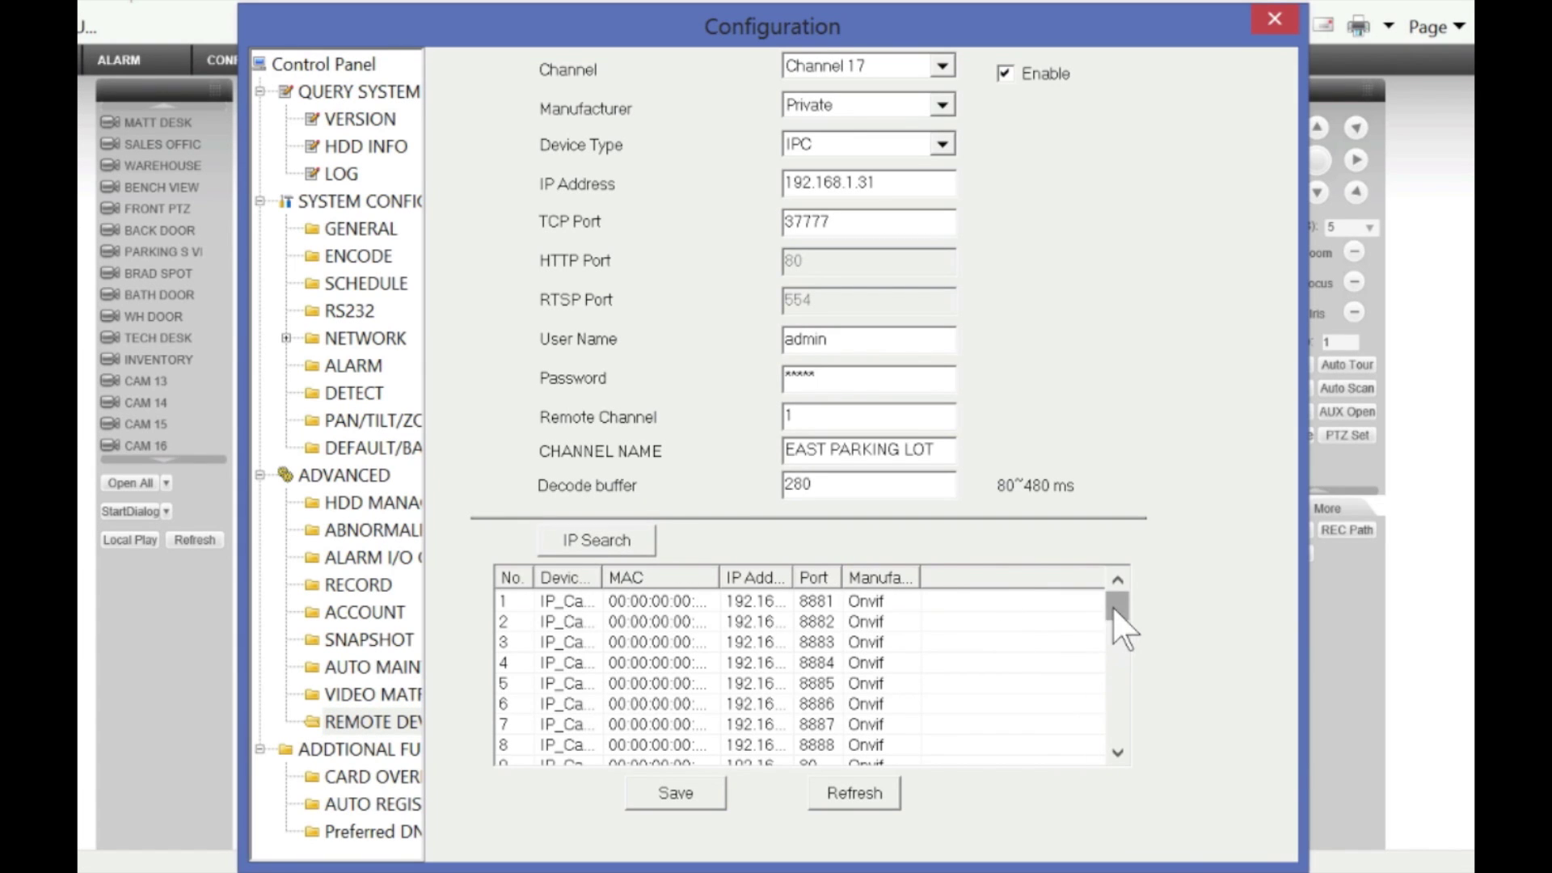
drag(1113, 608, 1127, 694)
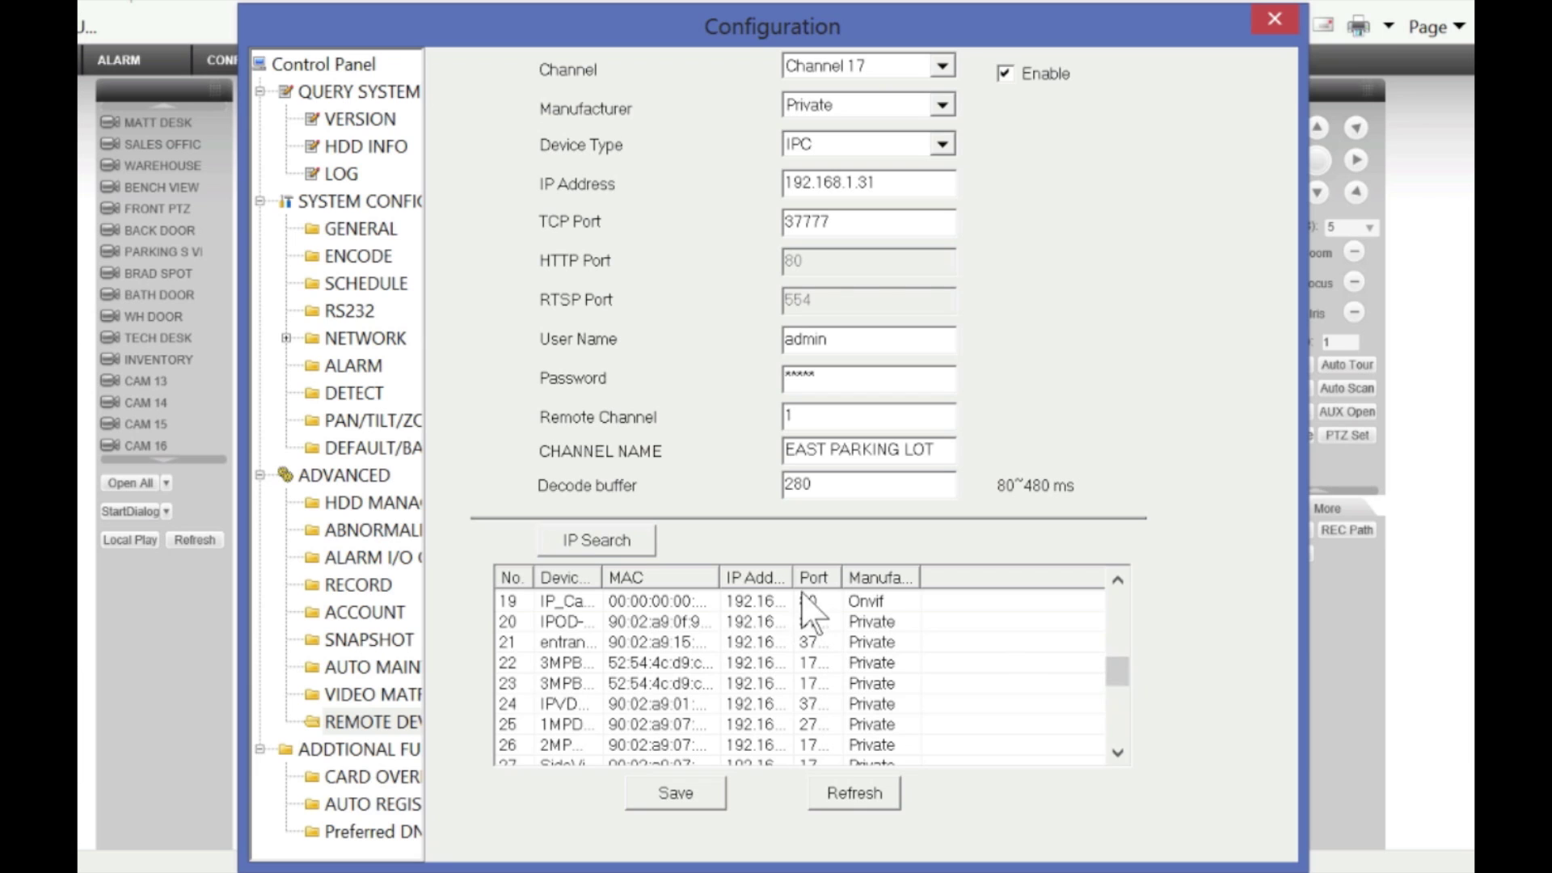
drag(792, 577, 910, 579)
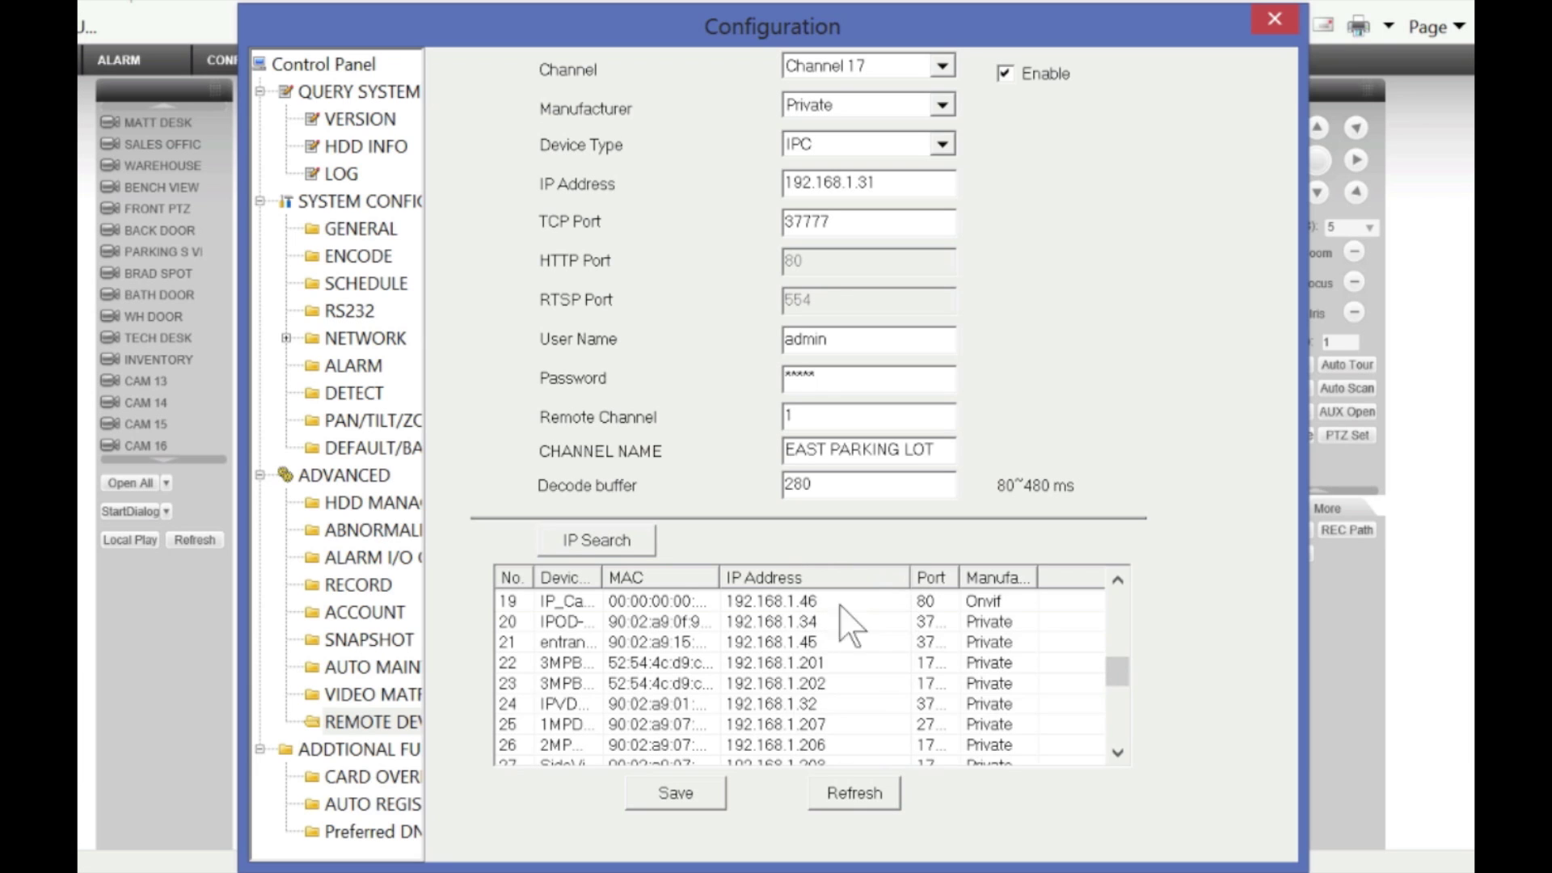
click(765, 640)
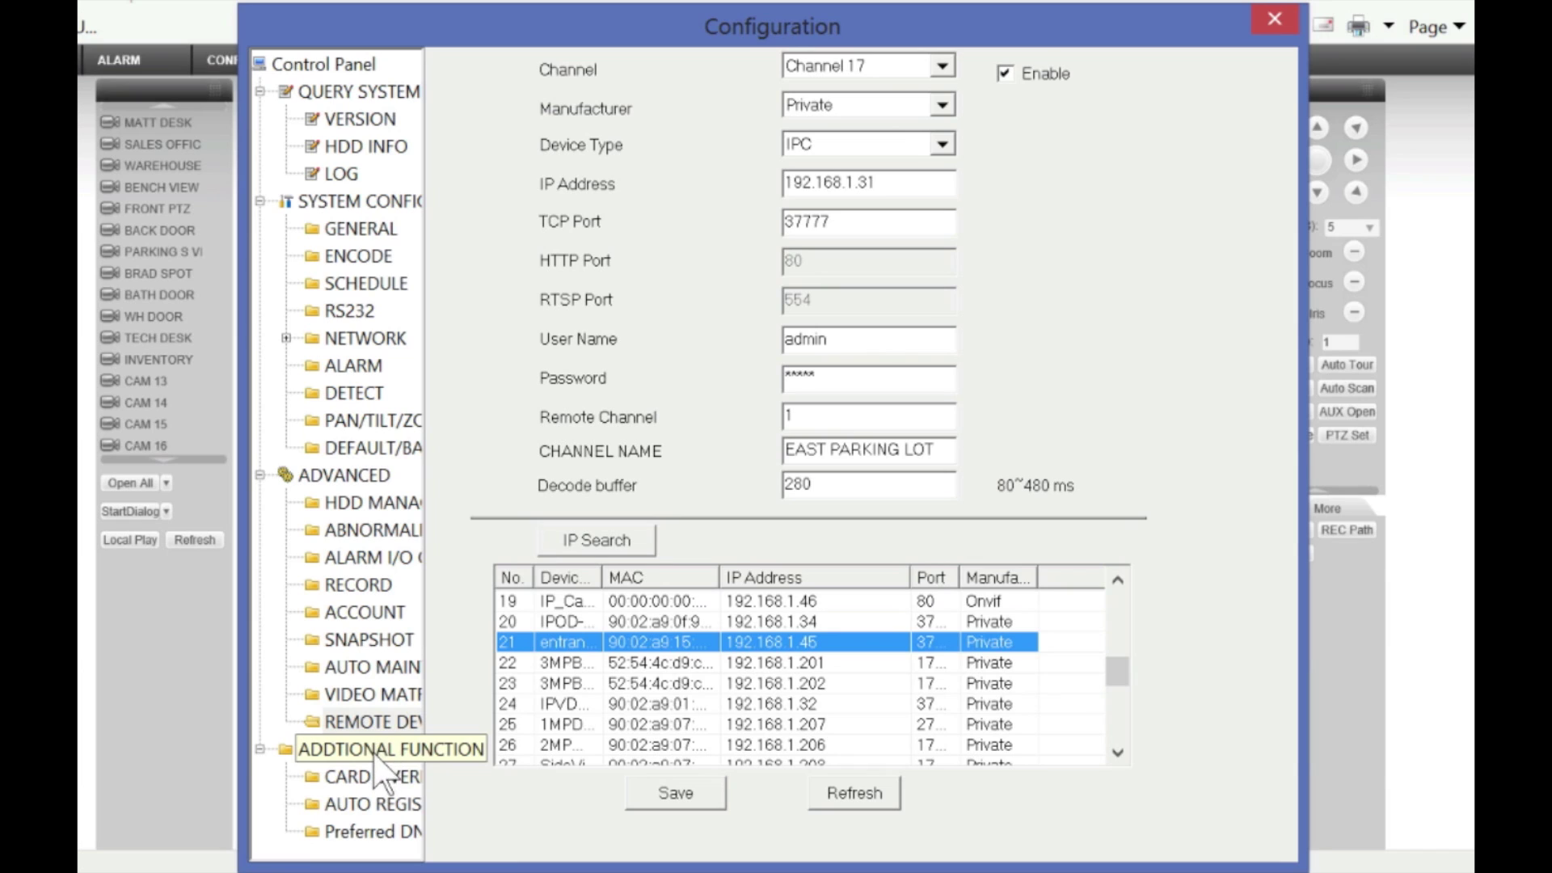
- View the card overlay settings under the additional functions and close the configuration window
click(450, 777)
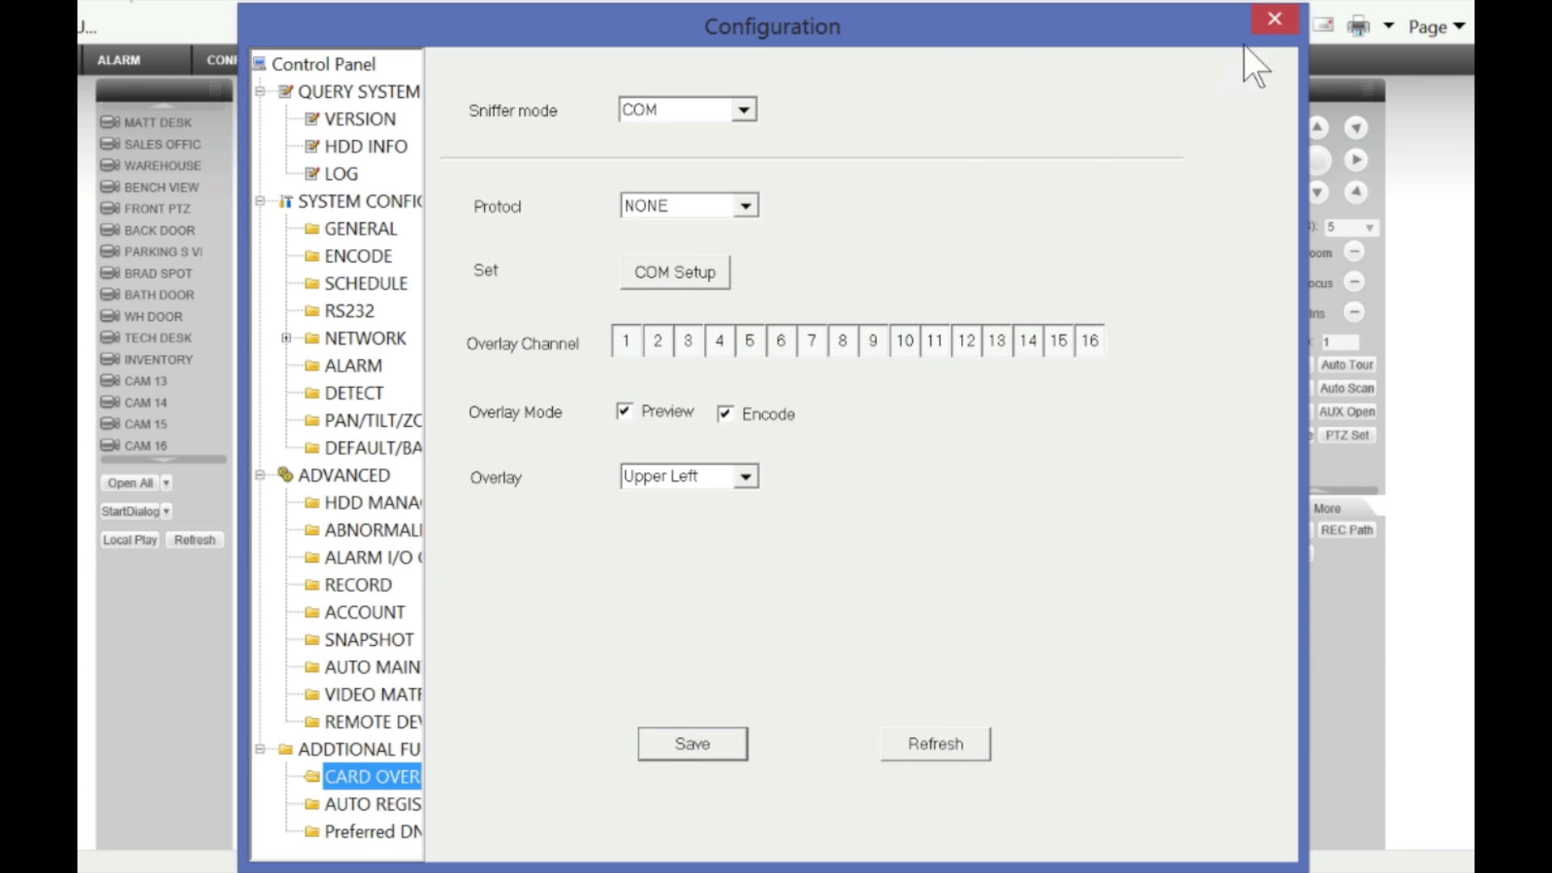
click(1267, 20)
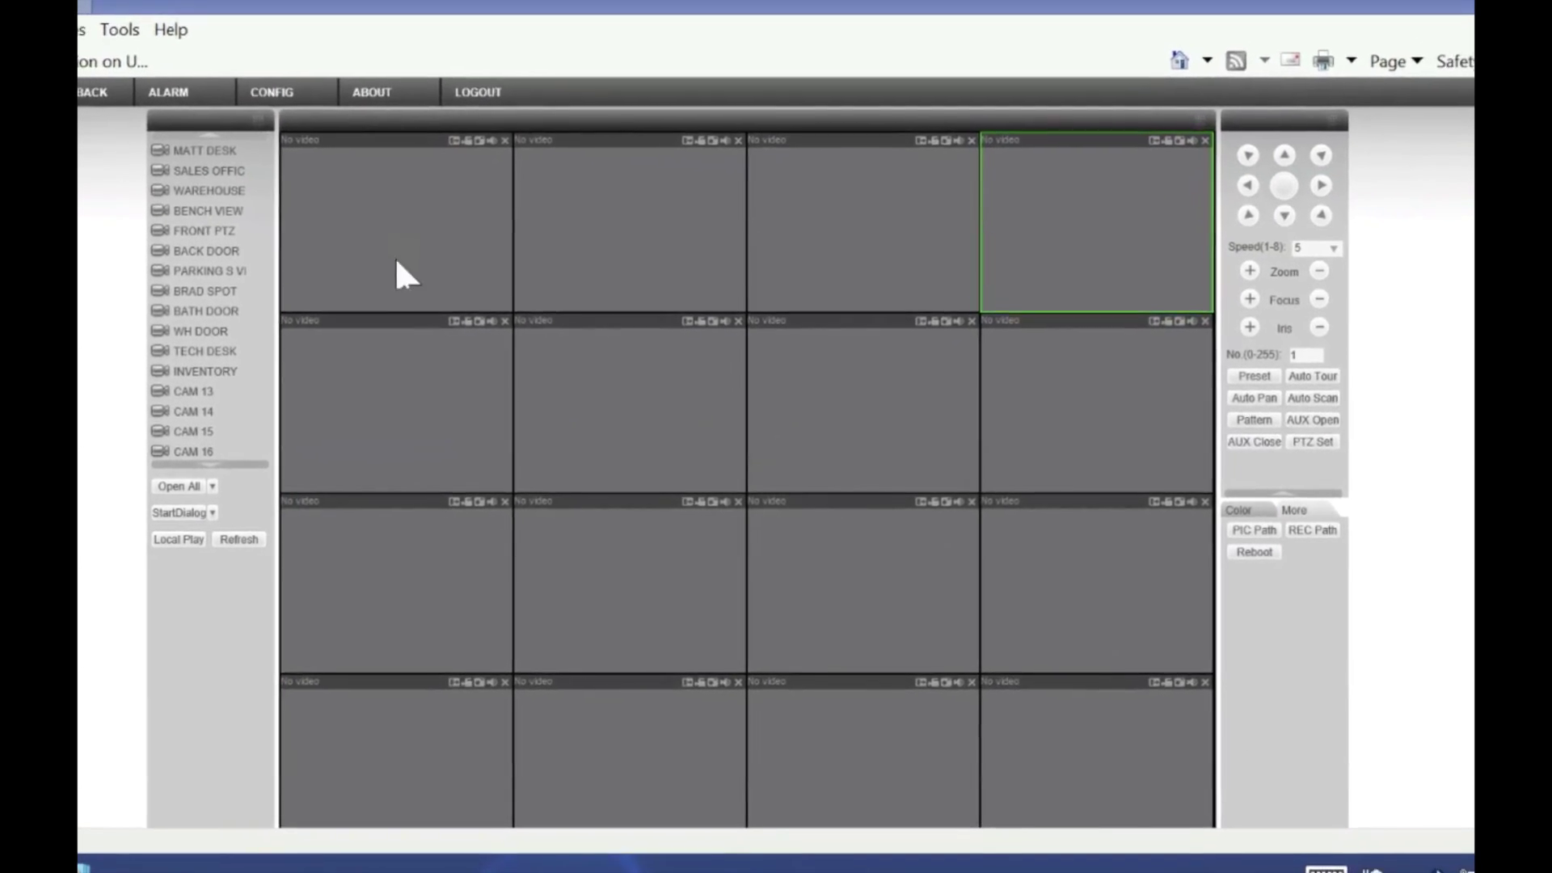